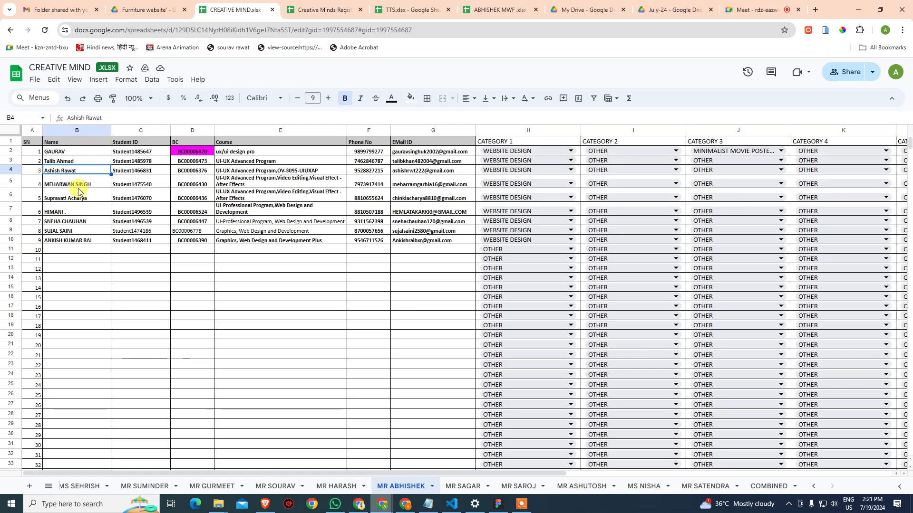
Compare the student lists in the CREATIVE MIND, TTS and ABHISHEK MWF spreadsheets with the Meet call's participants.
{"action": "left_click", "coordinate": [92, 203]}
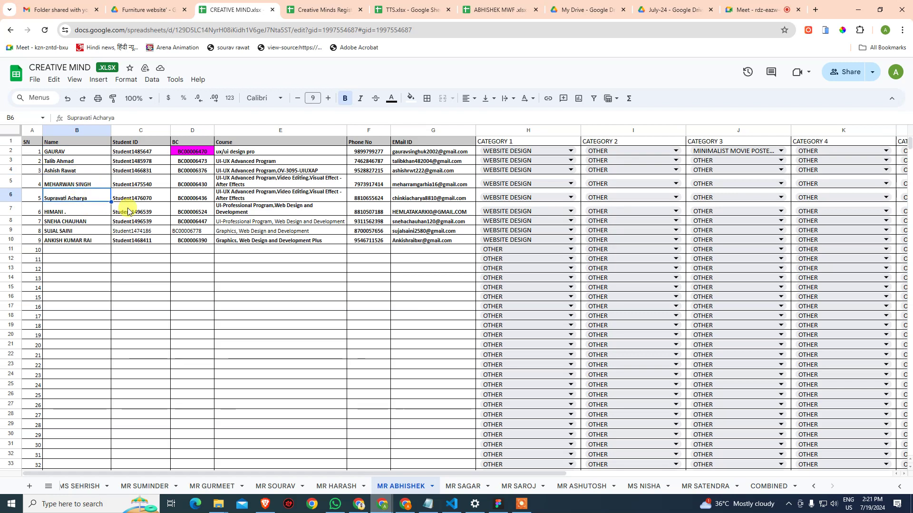
{"action": "left_click", "coordinate": [749, 6]}
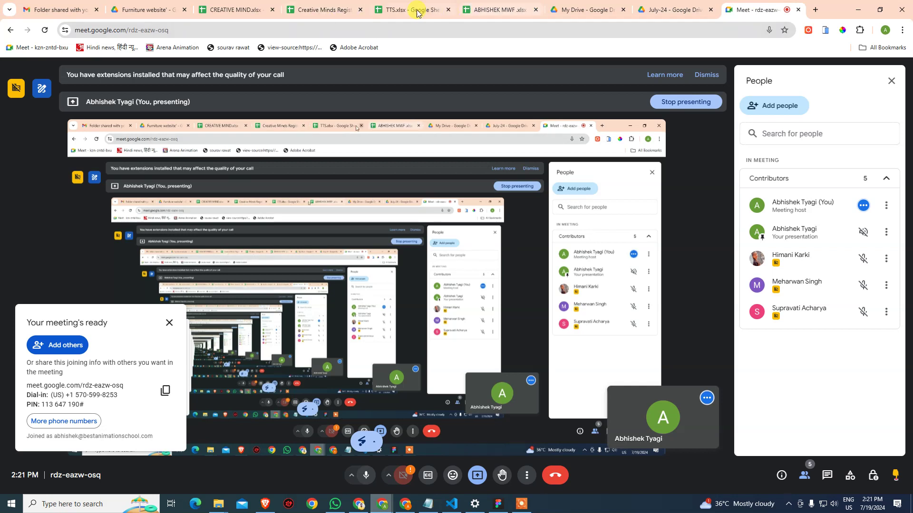
{"action": "mouse_move", "coordinate": [409, 13]}
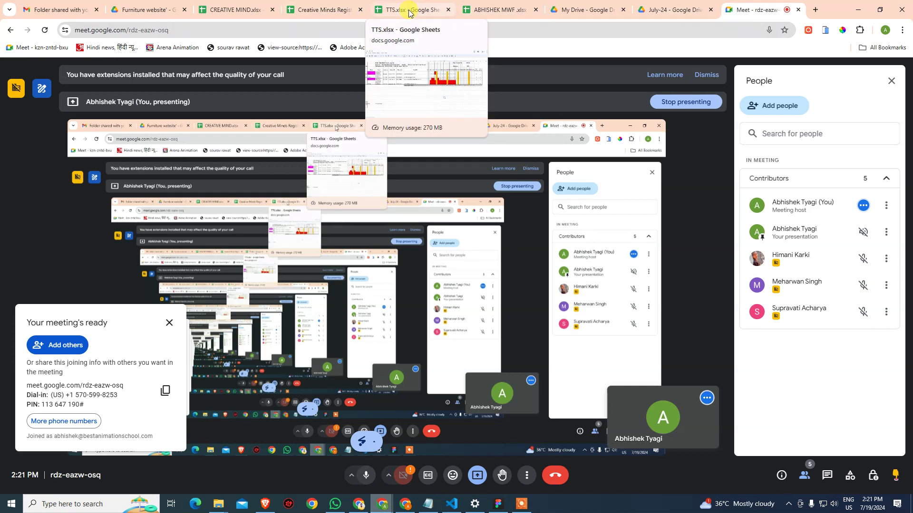
{"action": "left_click", "coordinate": [409, 13]}
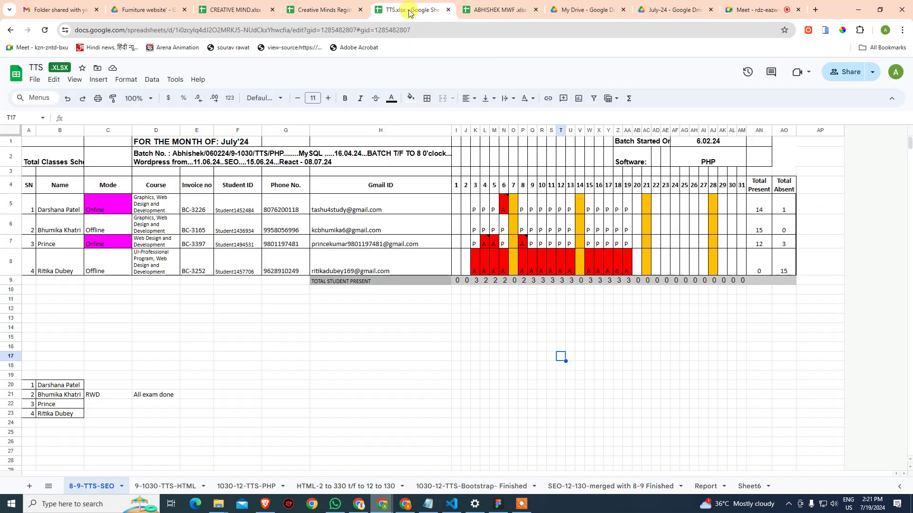
{"action": "left_click", "coordinate": [476, 14]}
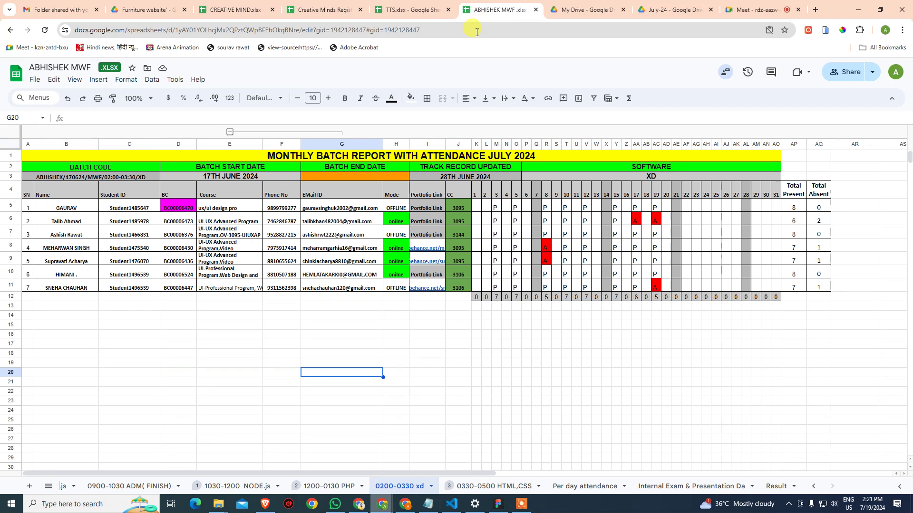
{"action": "left_click", "coordinate": [752, 10]}
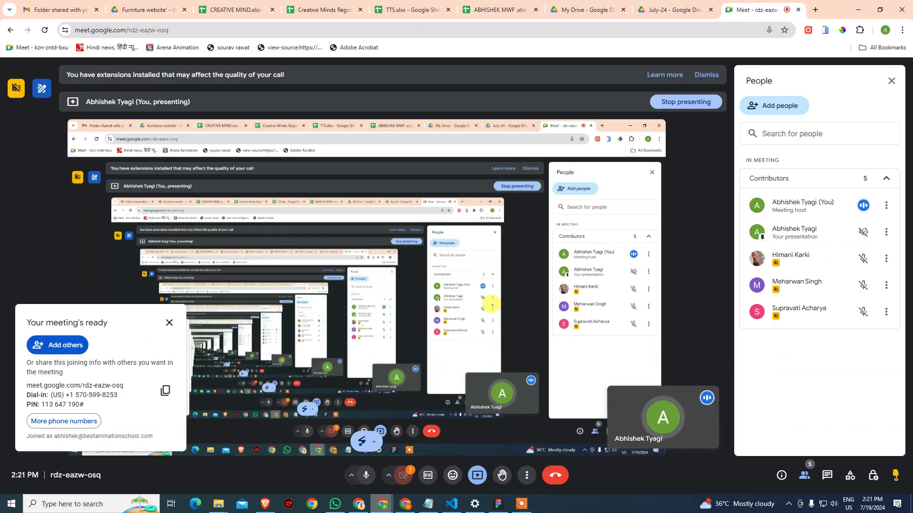
Switch to Figma and look through the recently viewed files and the account options.
{"action": "left_click", "coordinate": [499, 504]}
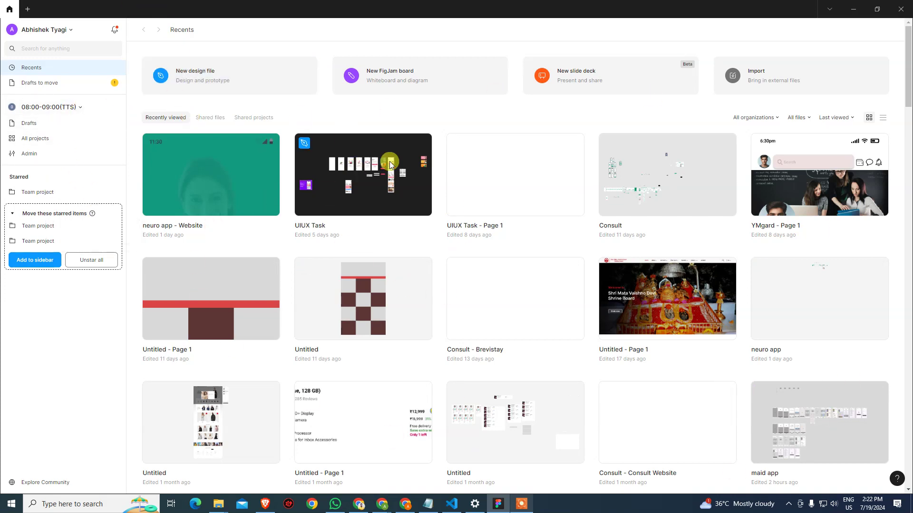
{"action": "scroll", "coordinate": [580, 397], "scroll_direction": "down", "scroll_amount": 15}
{"action": "scroll", "coordinate": [595, 402], "scroll_direction": "down", "scroll_amount": 20}
{"action": "scroll", "coordinate": [561, 385], "scroll_direction": "up", "scroll_amount": 5}
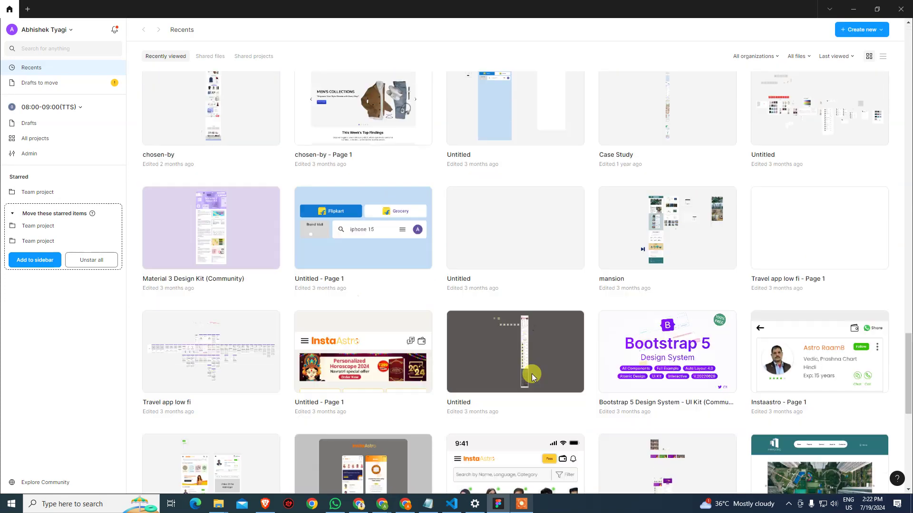
{"action": "scroll", "coordinate": [531, 374], "scroll_direction": "up", "scroll_amount": 20}
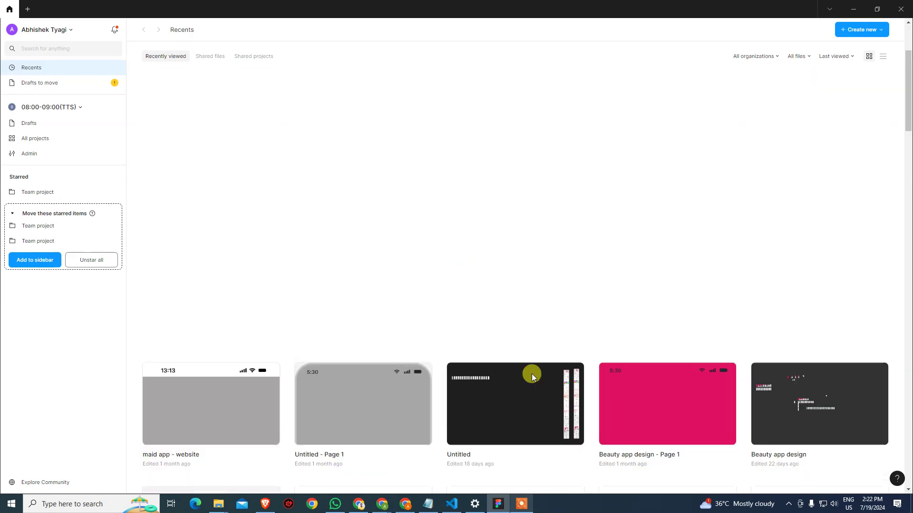
{"action": "scroll", "coordinate": [531, 374], "scroll_direction": "up", "scroll_amount": 5}
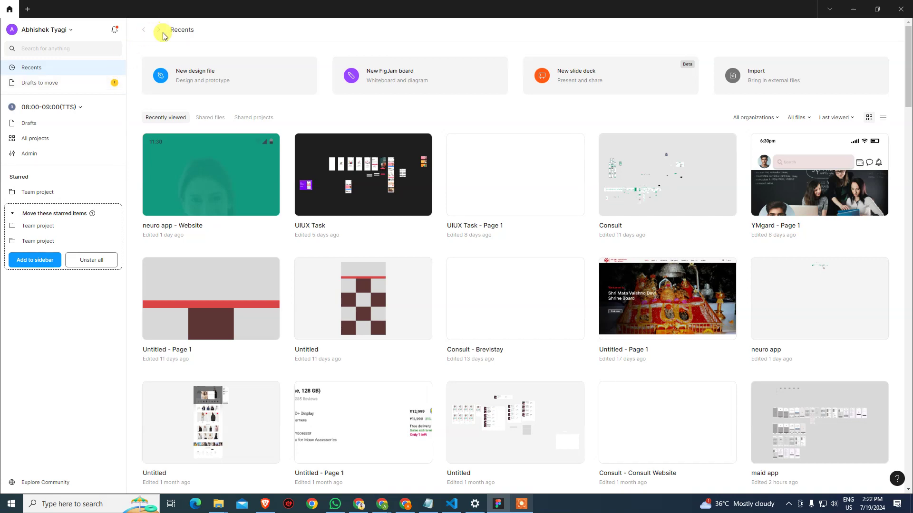
{"action": "left_click", "coordinate": [62, 35]}
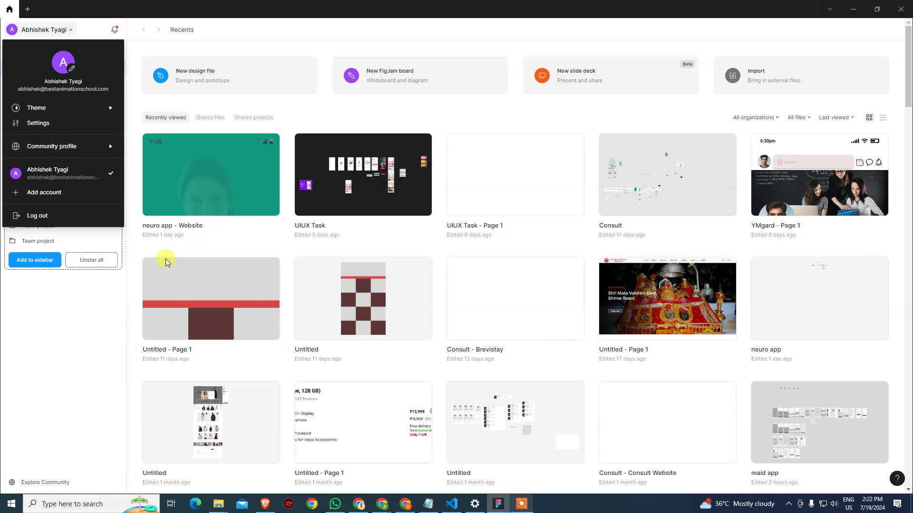
{"action": "left_click", "coordinate": [86, 309]}
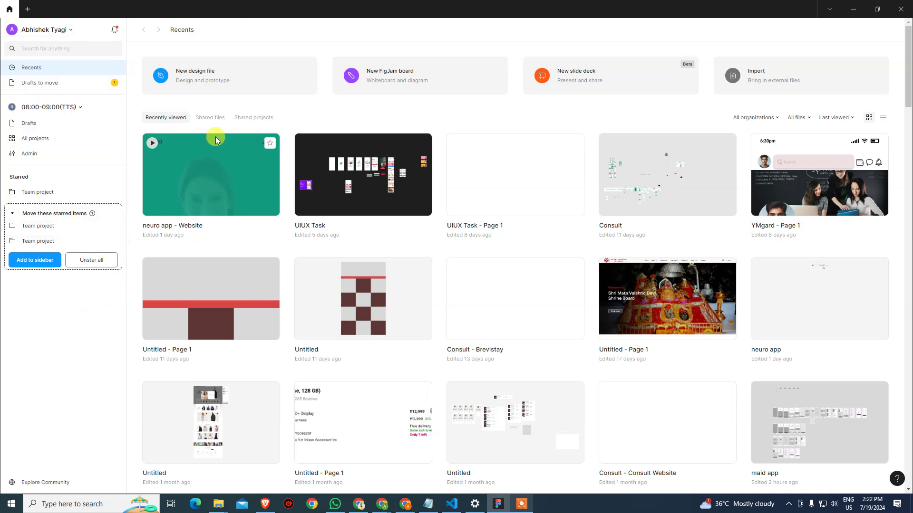
In the ABHISHEK MWF spreadsheet's 0200-0330 xd sheet, mark the second student present with P for the 19th (cell AC6).
{"action": "mouse_move", "coordinate": [380, 508]}
{"action": "left_click", "coordinate": [327, 468]}
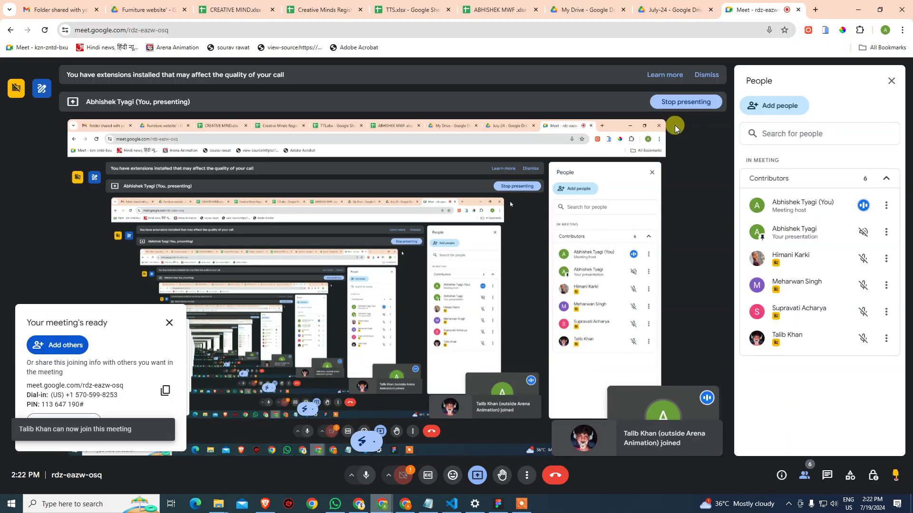
{"action": "left_click", "coordinate": [514, 11]}
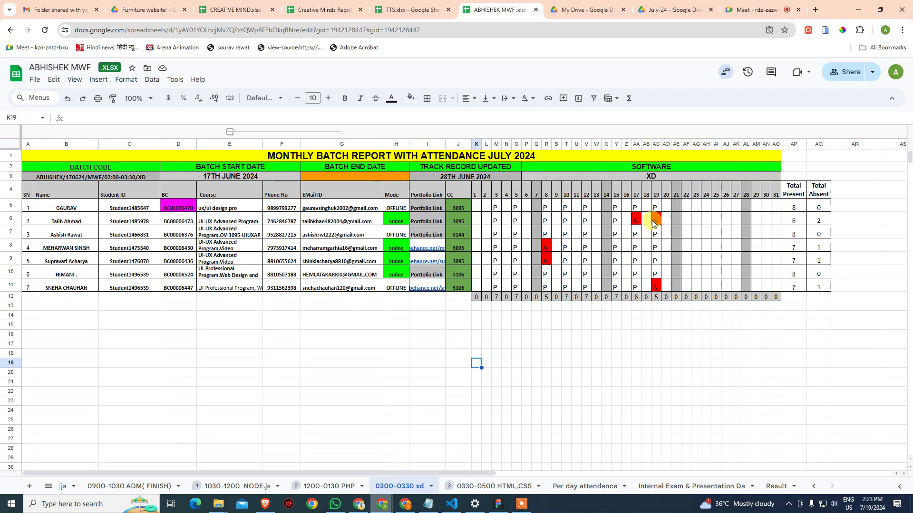
{"action": "left_click", "coordinate": [654, 222]}
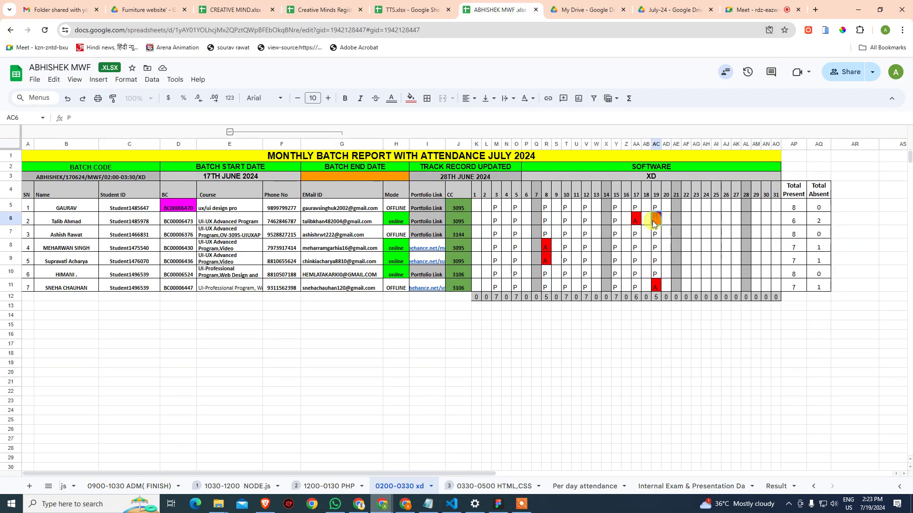
{"action": "type", "text": "P"}
{"action": "key", "text": "Return"}
Switch back to Figma and accept the notification inviting you to the Learning Figma. file.
{"action": "left_click", "coordinate": [758, 10]}
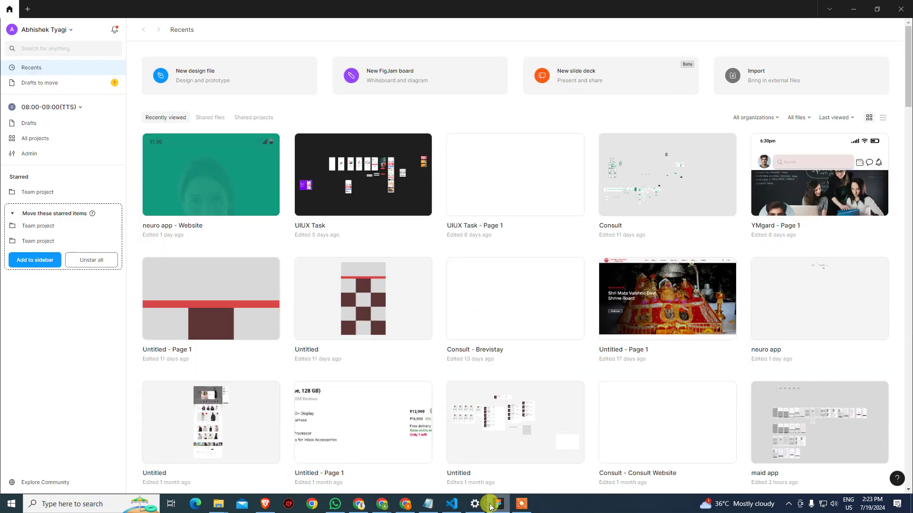
{"action": "left_click", "coordinate": [497, 504]}
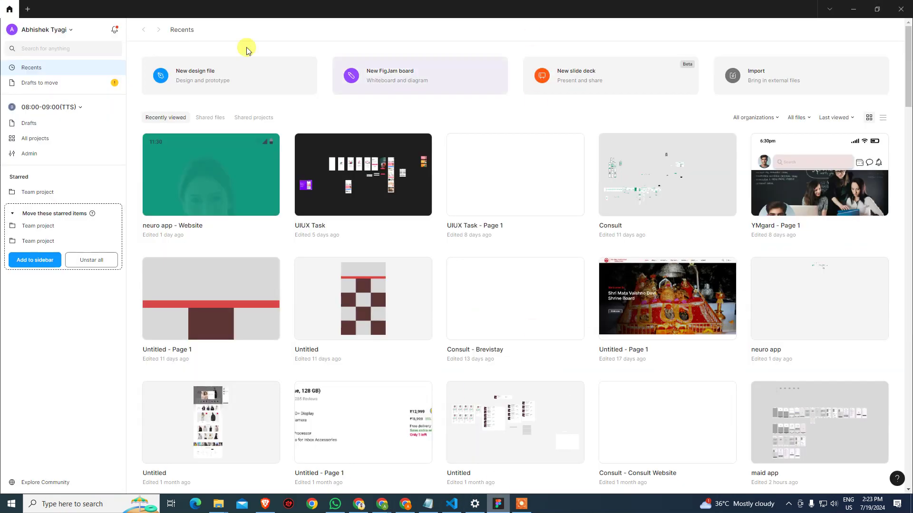
{"action": "left_click", "coordinate": [116, 31]}
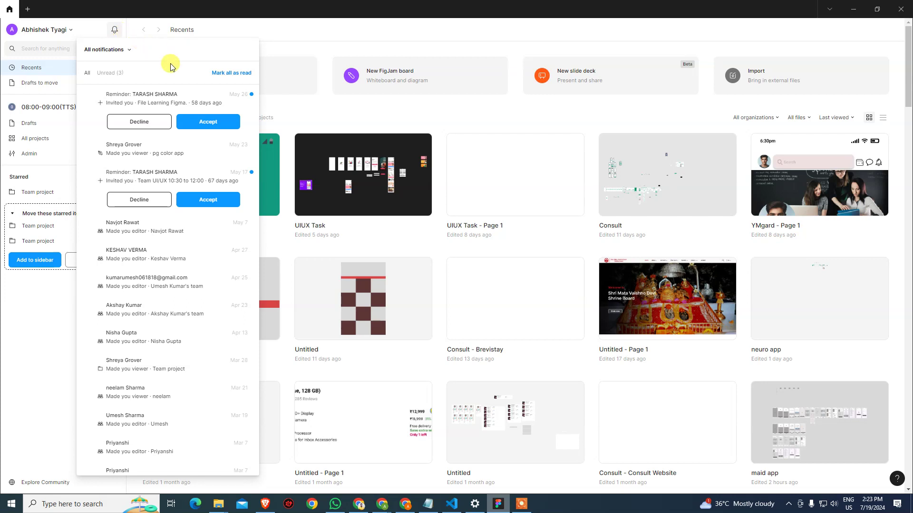
{"action": "left_click", "coordinate": [207, 121]}
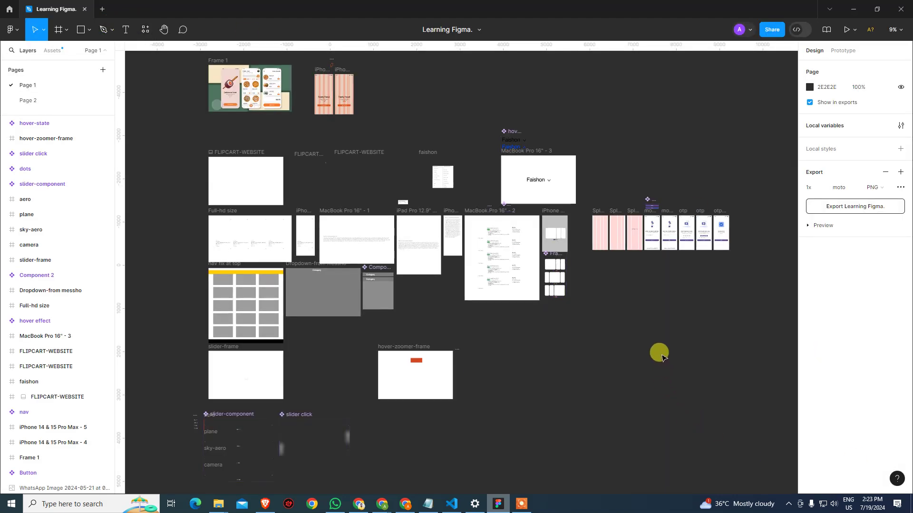
Examine the frames on Page 1 of the Learning Figma. file, from the food app screens to the OTP screens, and close the file.
{"action": "scroll", "coordinate": [418, 124], "scroll_direction": "up", "scroll_amount": 5}
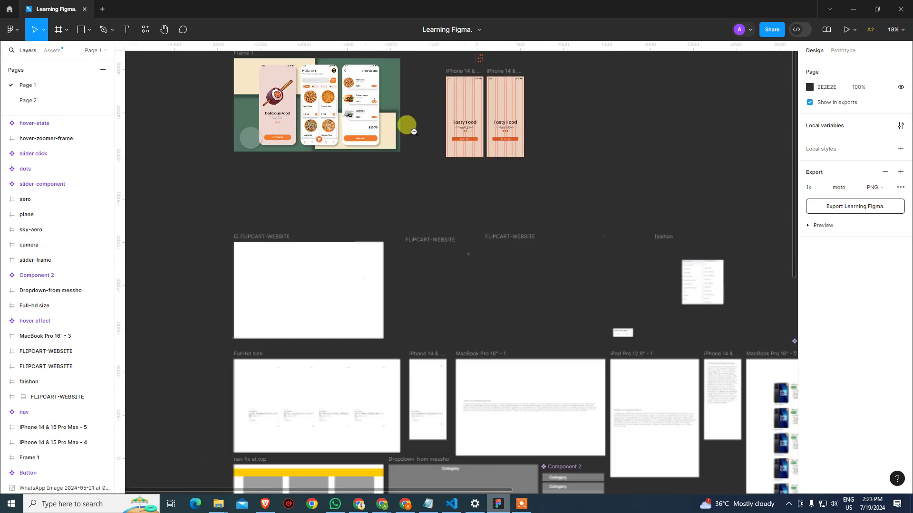
{"action": "scroll", "coordinate": [414, 132], "scroll_direction": "up", "scroll_amount": 8}
{"action": "left_click_drag", "start_coordinate": [373, 123], "coordinate": [693, 321]}
{"action": "left_click_drag", "start_coordinate": [380, 218], "coordinate": [462, 226]}
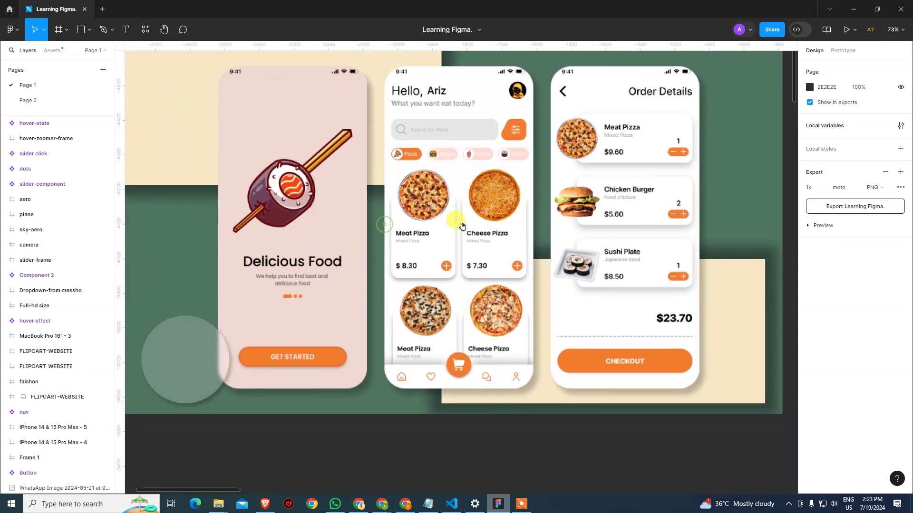
{"action": "key", "text": "ctrl+minus"}
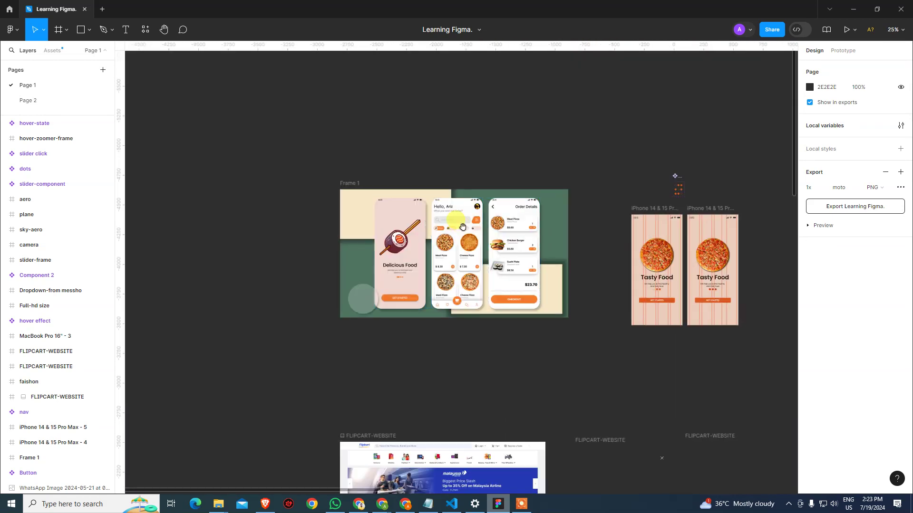
{"action": "left_click_drag", "start_coordinate": [548, 328], "coordinate": [424, 179]}
{"action": "scroll", "coordinate": [448, 139], "scroll_direction": "down", "scroll_amount": 3}
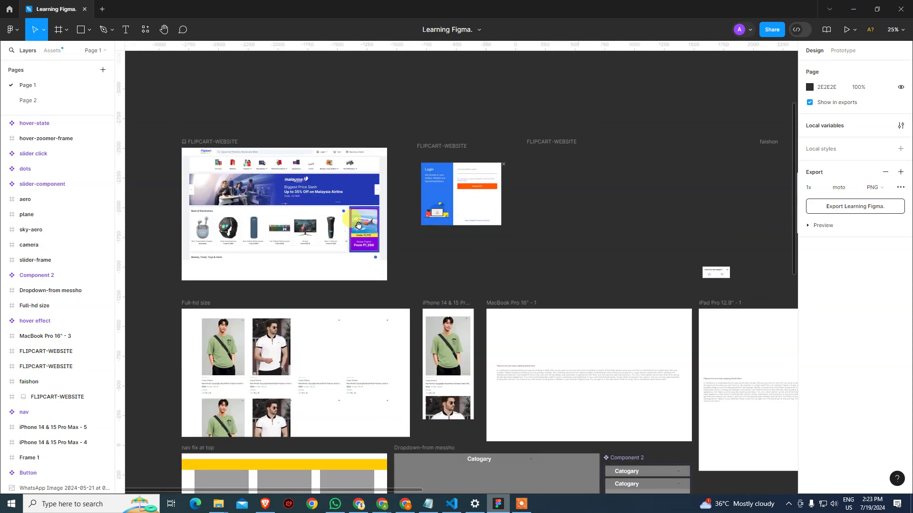
{"action": "scroll", "coordinate": [426, 294], "scroll_direction": "down", "scroll_amount": 5}
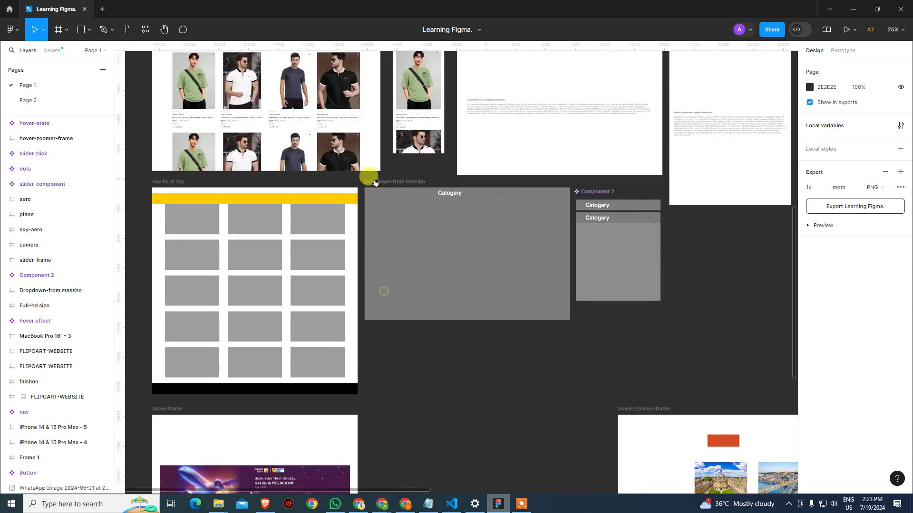
{"action": "scroll", "coordinate": [427, 338], "scroll_direction": "down", "scroll_amount": 4}
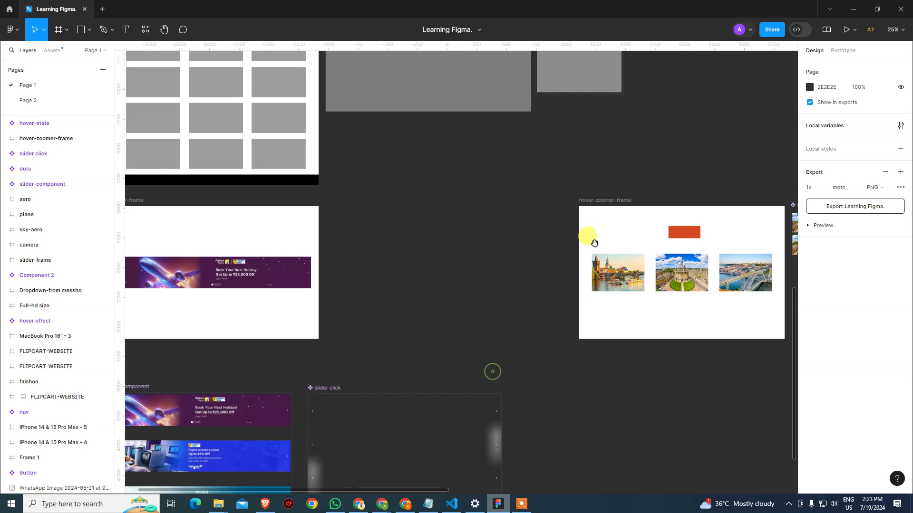
{"action": "scroll", "coordinate": [595, 243], "scroll_direction": "down", "scroll_amount": 4}
{"action": "scroll", "coordinate": [562, 184], "scroll_direction": "right", "scroll_amount": 5}
{"action": "scroll", "coordinate": [508, 301], "scroll_direction": "up", "scroll_amount": 12}
{"action": "scroll", "coordinate": [508, 302], "scroll_direction": "right", "scroll_amount": 12}
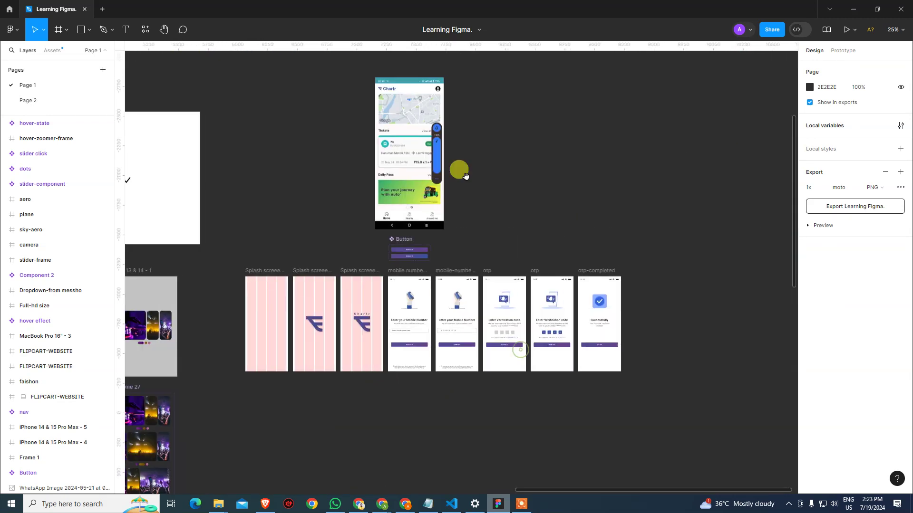
{"action": "scroll", "coordinate": [523, 285], "scroll_direction": "up", "scroll_amount": 2}
{"action": "scroll", "coordinate": [523, 285], "scroll_direction": "left", "scroll_amount": 2}
{"action": "left_click", "coordinate": [84, 9]}
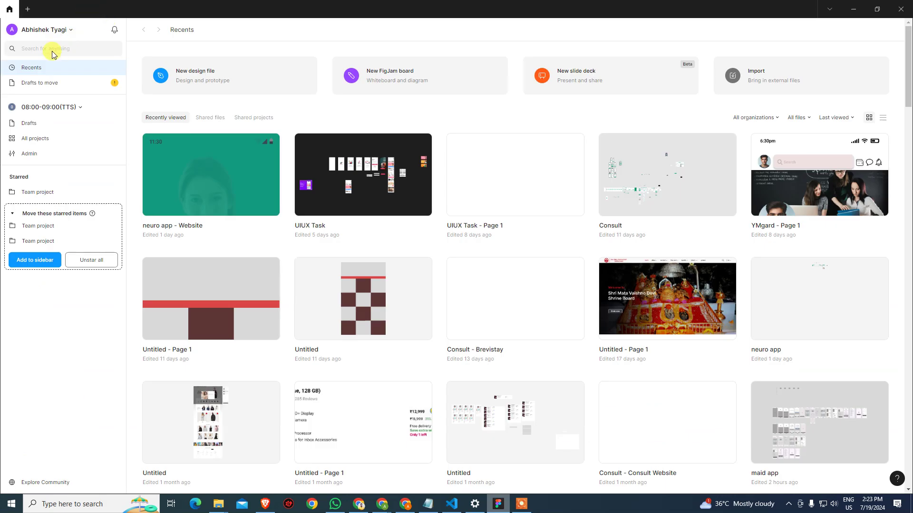
Accept the pending notification inviting you to the UI/UX 10:30 to 12:00 team and check the recent files.
{"action": "left_click", "coordinate": [114, 30]}
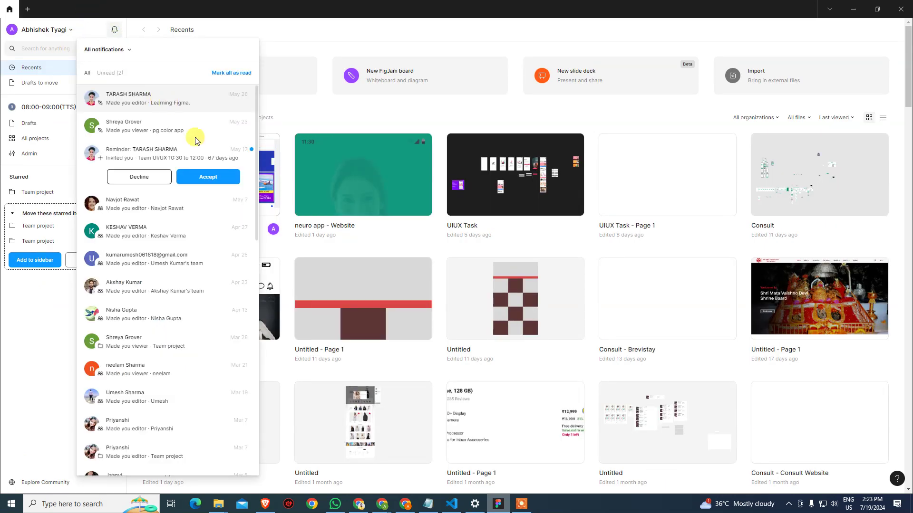
{"action": "left_click", "coordinate": [209, 181]}
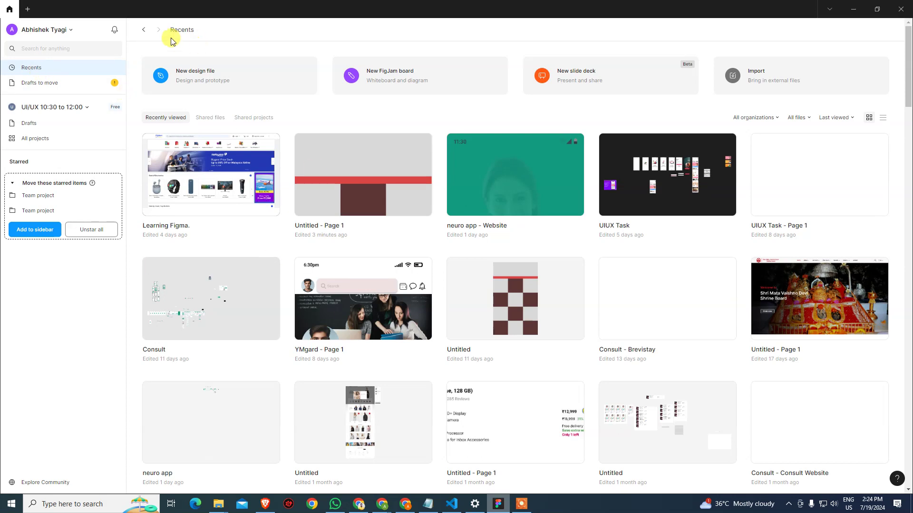
{"action": "scroll", "coordinate": [837, 301], "scroll_direction": "down", "scroll_amount": 5}
{"action": "scroll", "coordinate": [834, 298], "scroll_direction": "up", "scroll_amount": 5}
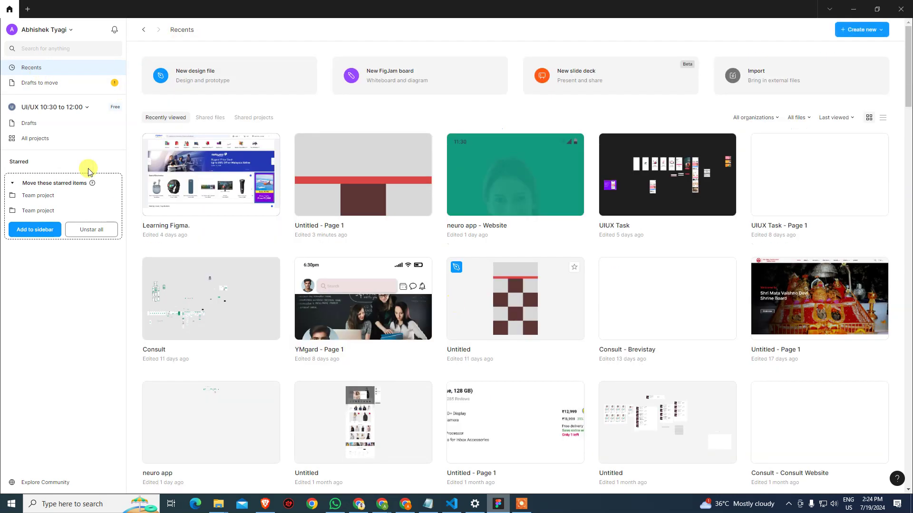
Examine the old files listed under Drafts to move, from the most recent down to the oldest, and return to the start.
{"action": "left_click", "coordinate": [61, 89]}
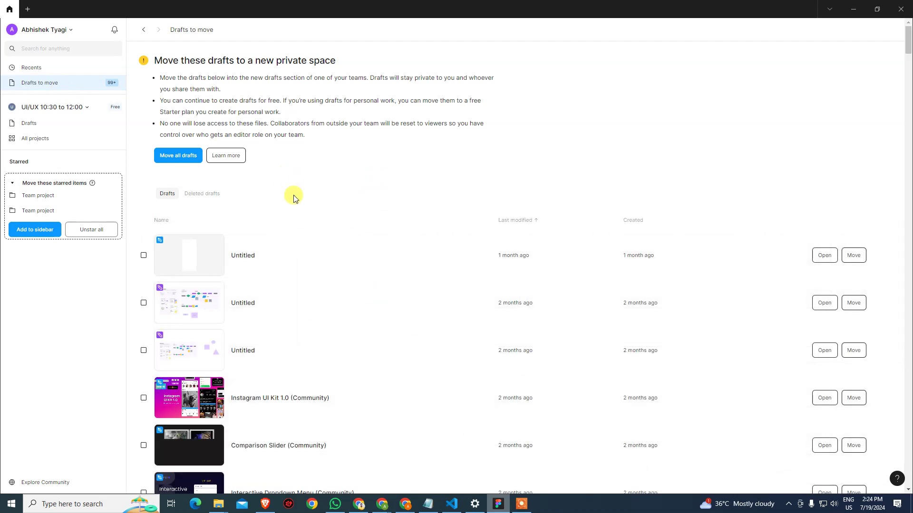
{"action": "scroll", "coordinate": [426, 301], "scroll_direction": "down", "scroll_amount": 4}
{"action": "scroll", "coordinate": [452, 342], "scroll_direction": "down", "scroll_amount": 20}
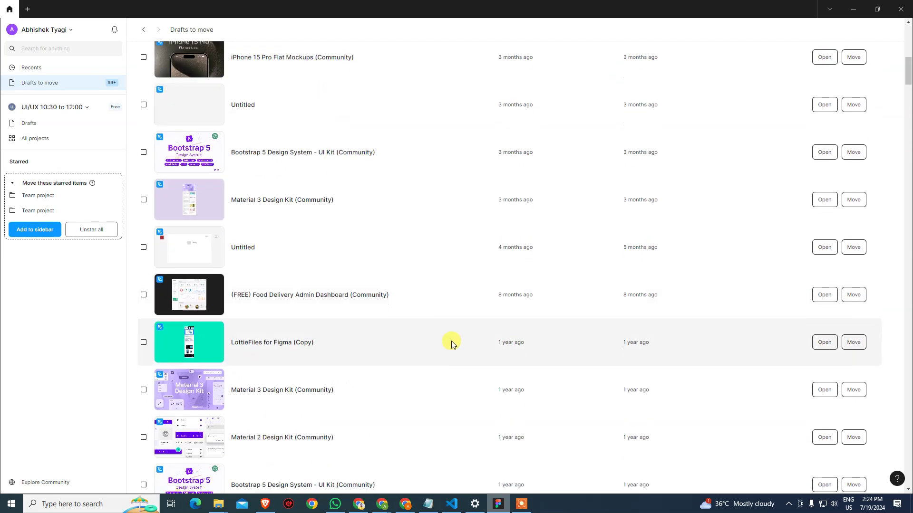
{"action": "scroll", "coordinate": [452, 343], "scroll_direction": "down", "scroll_amount": 15}
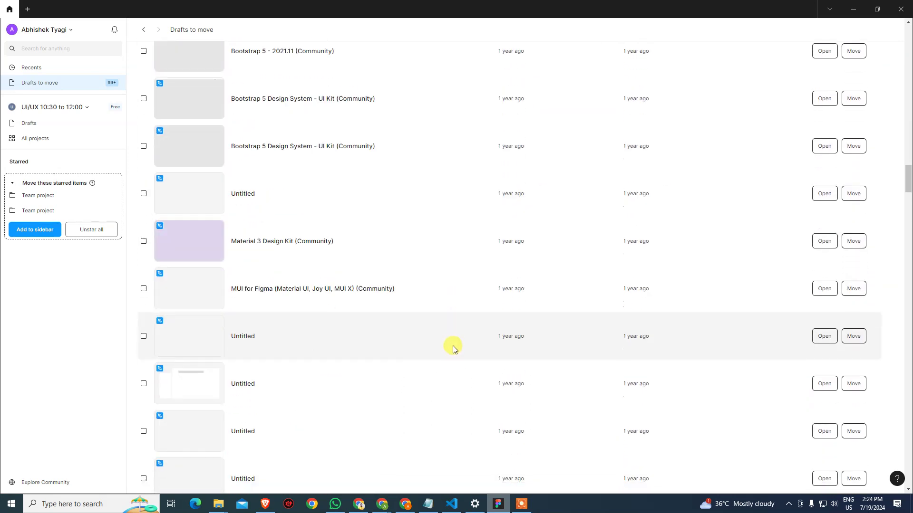
{"action": "scroll", "coordinate": [318, 352], "scroll_direction": "down", "scroll_amount": 15}
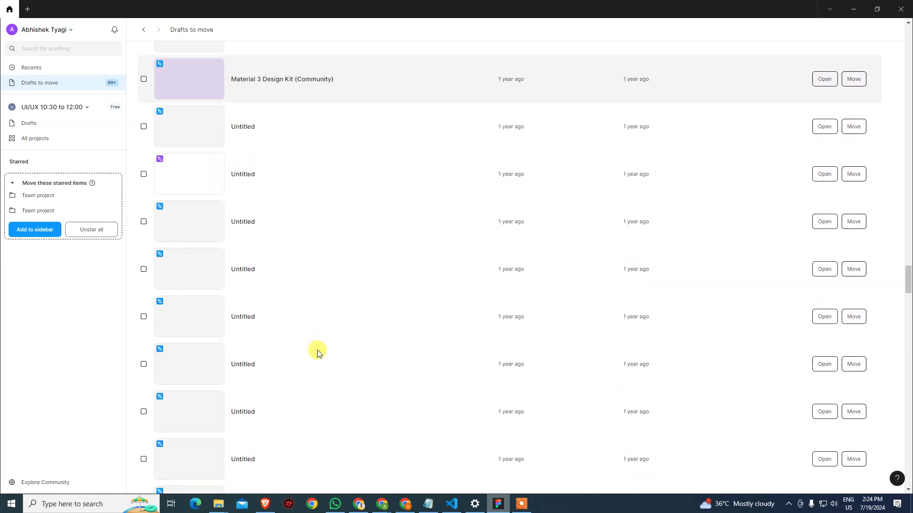
{"action": "scroll", "coordinate": [369, 380], "scroll_direction": "down", "scroll_amount": 15}
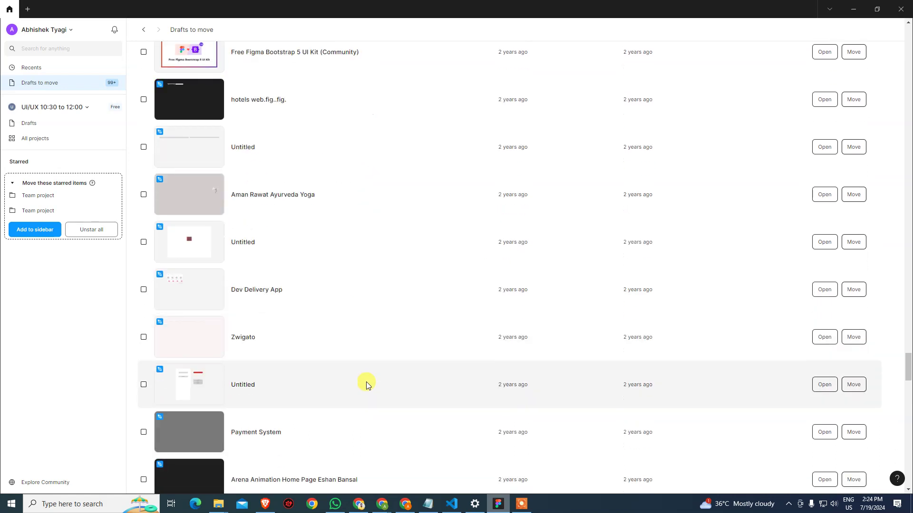
{"action": "scroll", "coordinate": [427, 374], "scroll_direction": "down", "scroll_amount": 5}
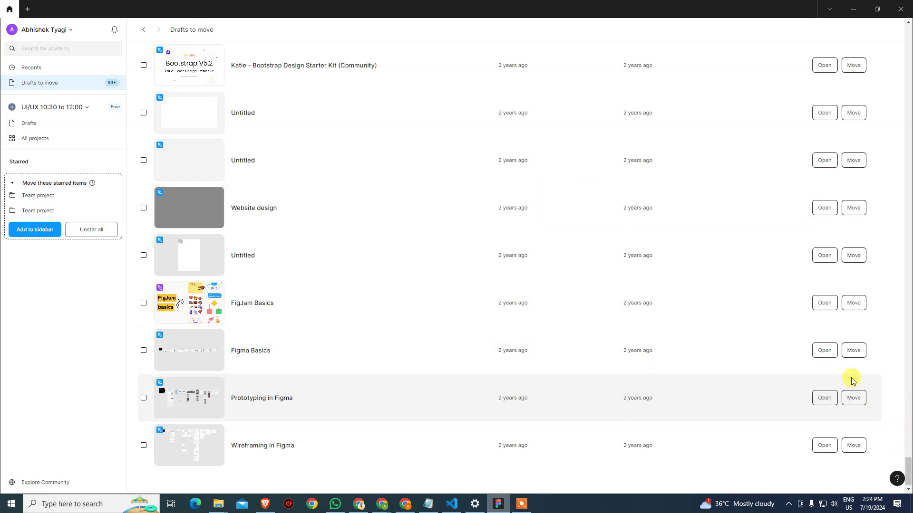
{"action": "left_click_drag", "start_coordinate": [907, 488], "coordinate": [907, 29]}
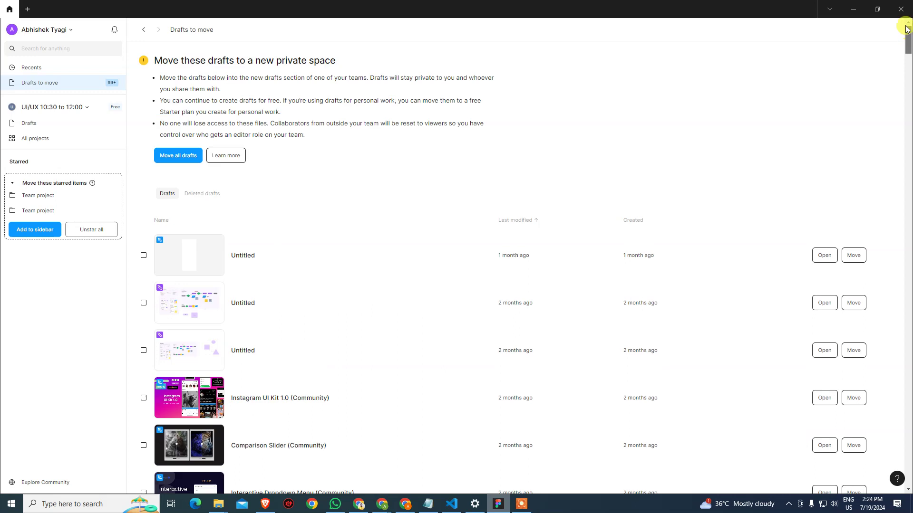
Look through the drafts and projects of the UI/UX 10:30 to 12:00 team and compare the plans offered for upgrading it.
{"action": "left_click", "coordinate": [34, 68]}
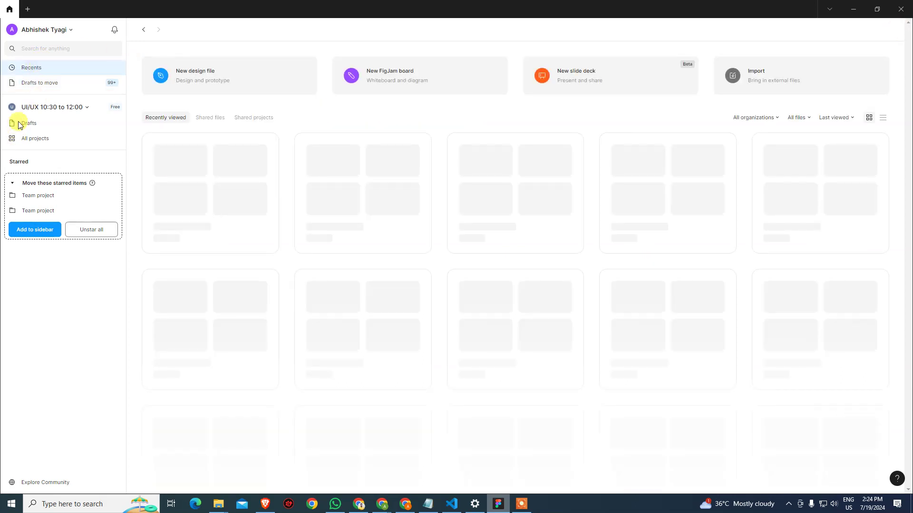
{"action": "left_click", "coordinate": [24, 124]}
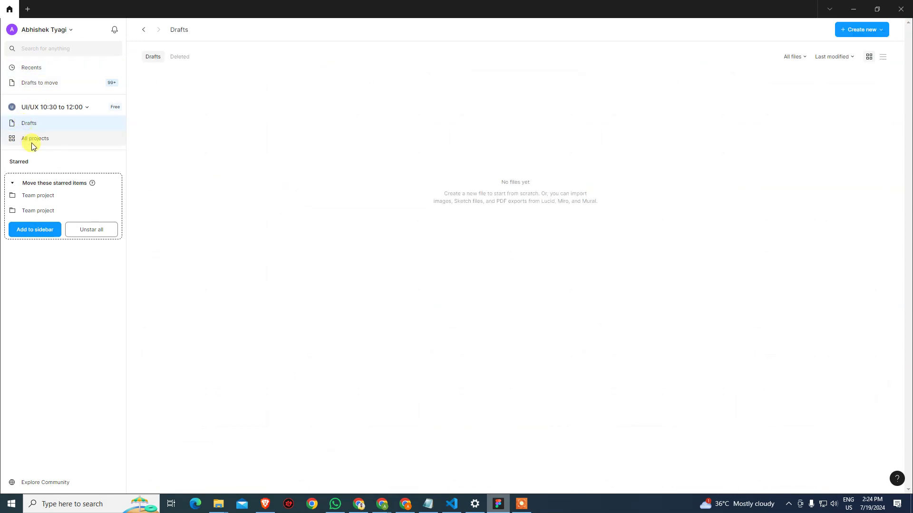
{"action": "left_click", "coordinate": [33, 142]}
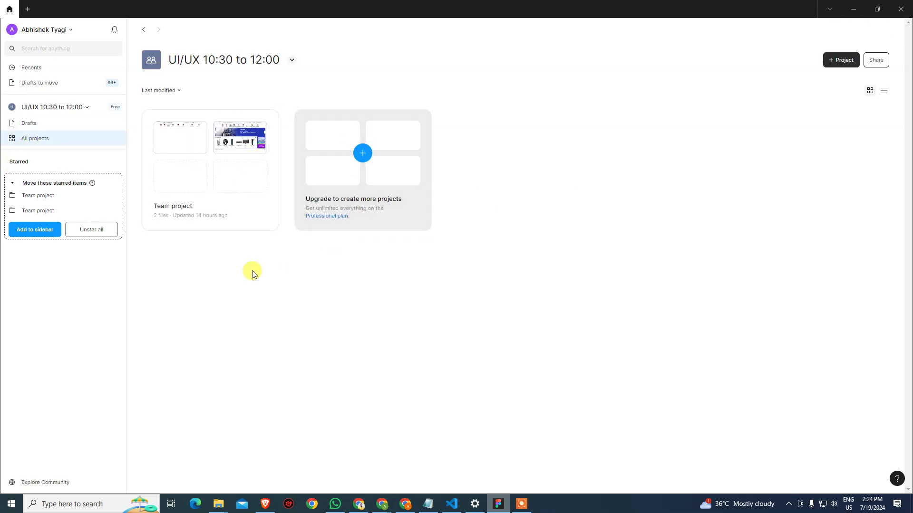
{"action": "left_click", "coordinate": [293, 61]}
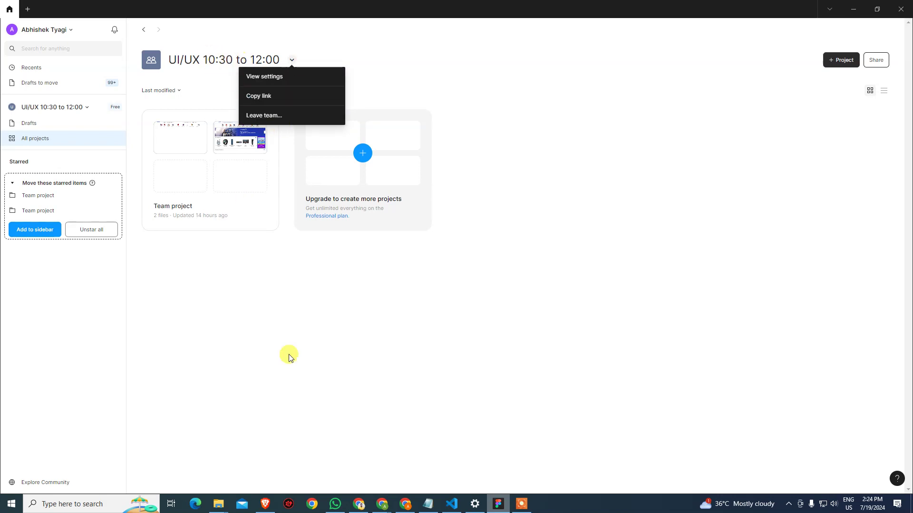
{"action": "left_click", "coordinate": [291, 330]}
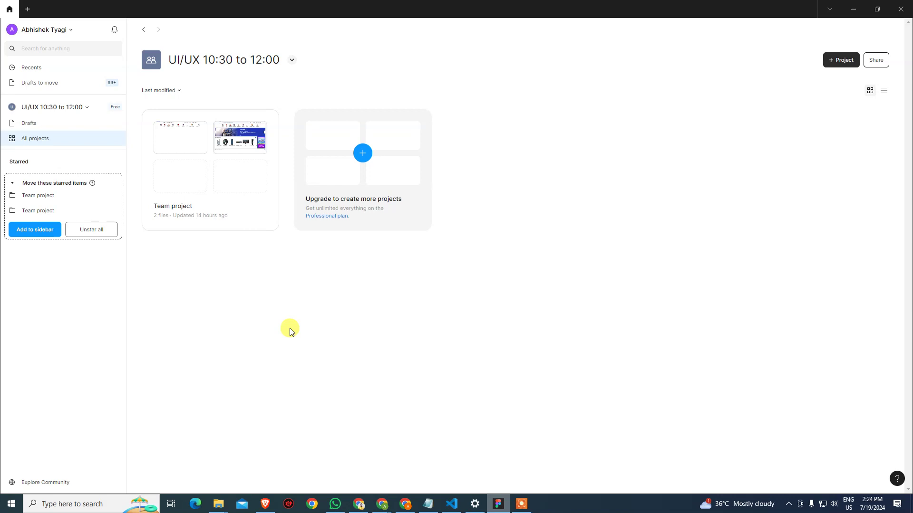
{"action": "left_click", "coordinate": [337, 216]}
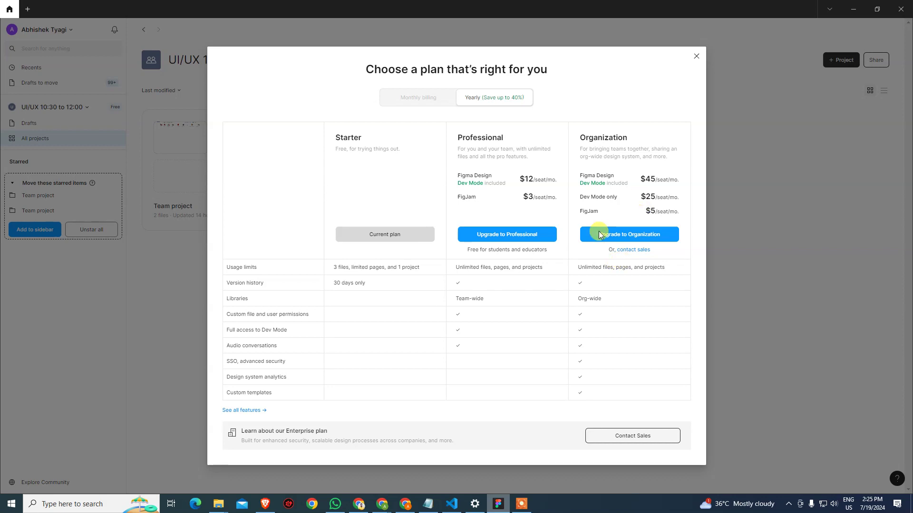
{"action": "left_click", "coordinate": [695, 56]}
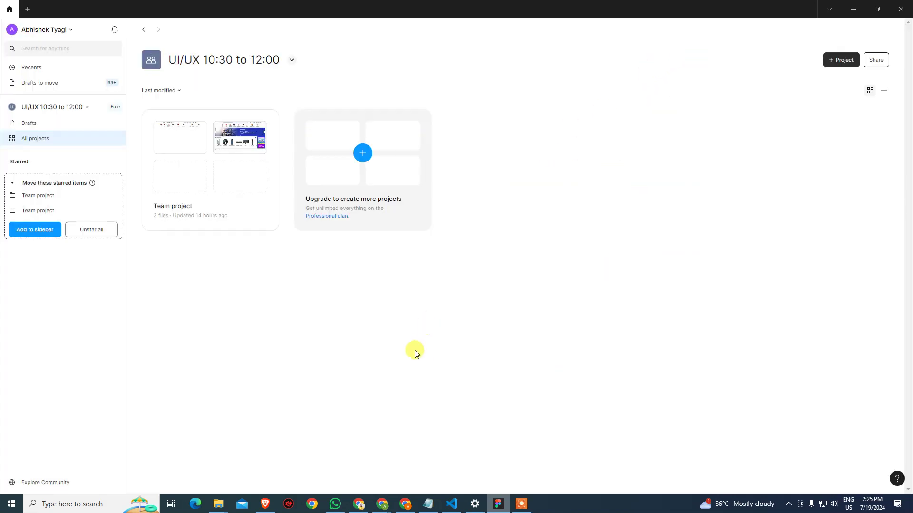
Look through the list of teams the account belongs to, and close the list.
{"action": "left_click", "coordinate": [68, 108]}
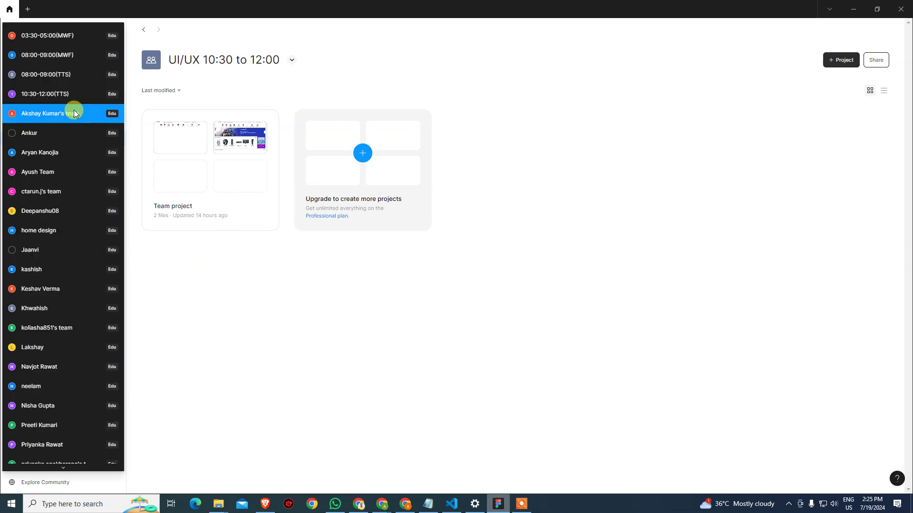
{"action": "scroll", "coordinate": [89, 354], "scroll_direction": "down", "scroll_amount": 5}
{"action": "scroll", "coordinate": [72, 313], "scroll_direction": "up", "scroll_amount": 5}
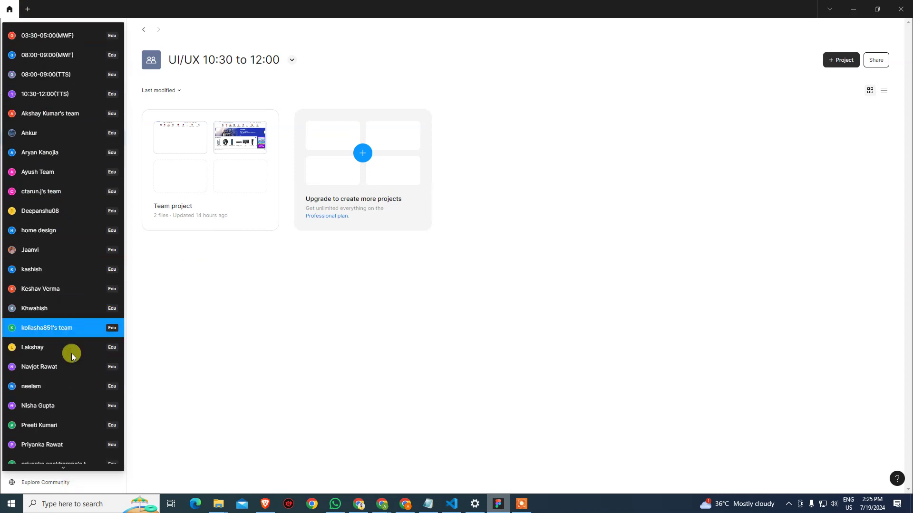
{"action": "scroll", "coordinate": [76, 361], "scroll_direction": "down", "scroll_amount": 5}
{"action": "scroll", "coordinate": [80, 366], "scroll_direction": "up", "scroll_amount": 5}
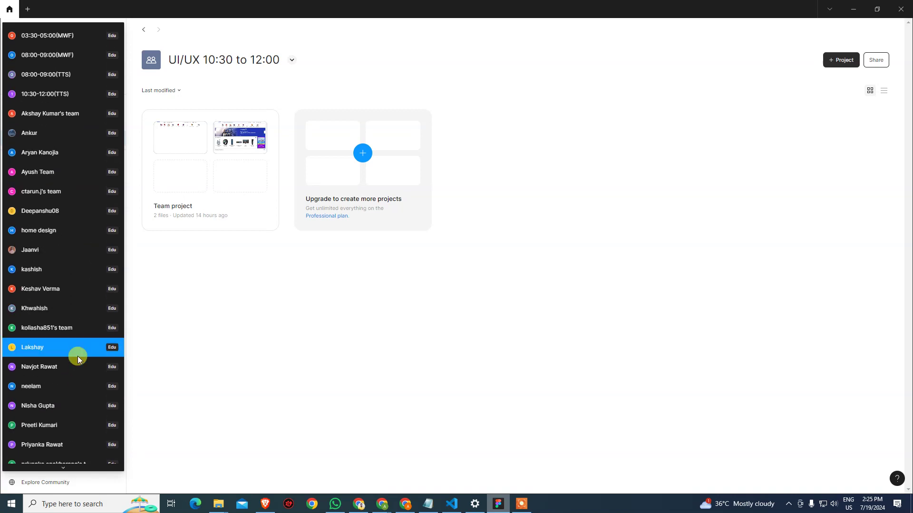
{"action": "scroll", "coordinate": [76, 359], "scroll_direction": "down", "scroll_amount": 5}
{"action": "left_click", "coordinate": [215, 303]}
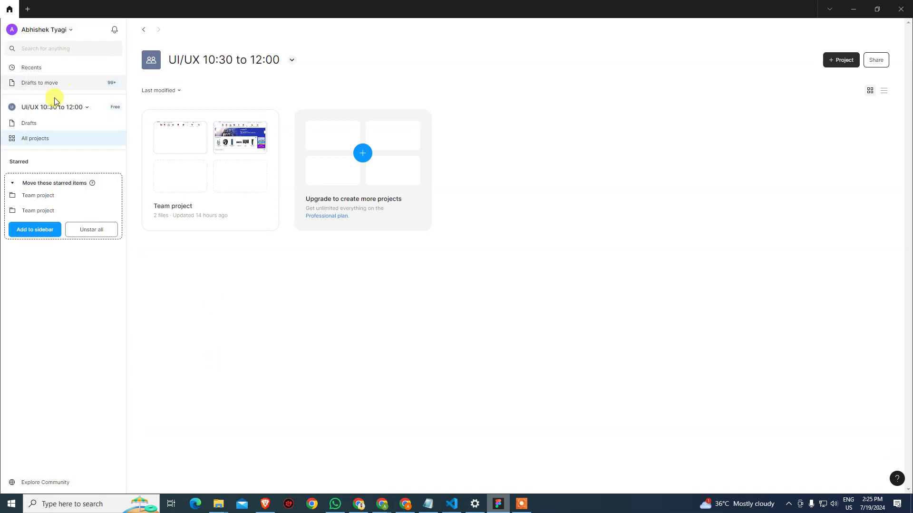
Create a new team named 02:00-03:30(19/07/24).
{"action": "left_click", "coordinate": [66, 108]}
{"action": "scroll", "coordinate": [67, 398], "scroll_direction": "down", "scroll_amount": 5}
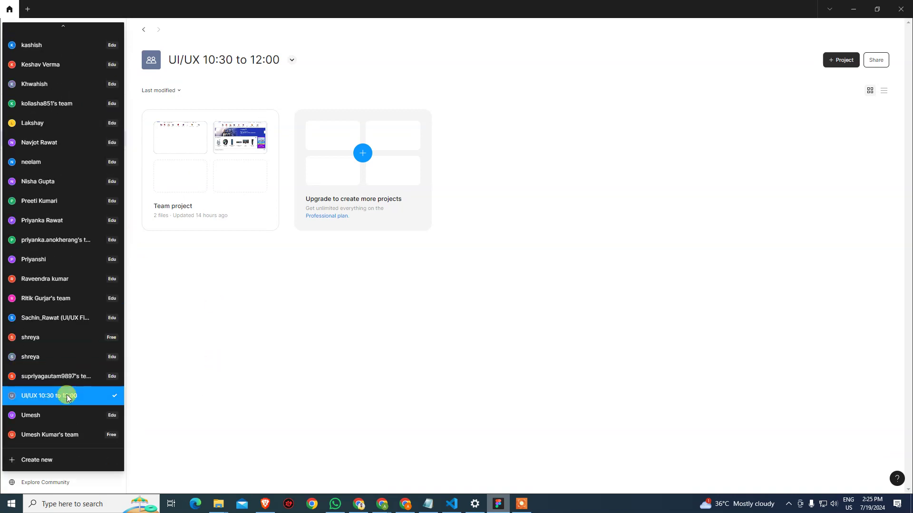
{"action": "left_click", "coordinate": [37, 460]}
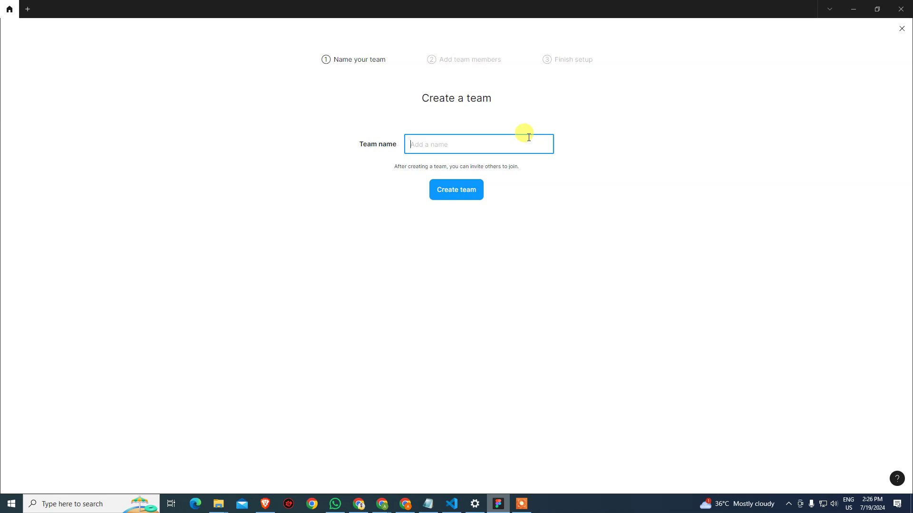
{"action": "type", "text": "02"}
{"action": "type", "text": ":00-03"}
{"action": "type", "text": ":30"}
{"action": "type", "text": "19"}
{"action": "type", "text": "0"}
{"action": "type", "text": "/"}
{"action": "type", "text": "/24"}
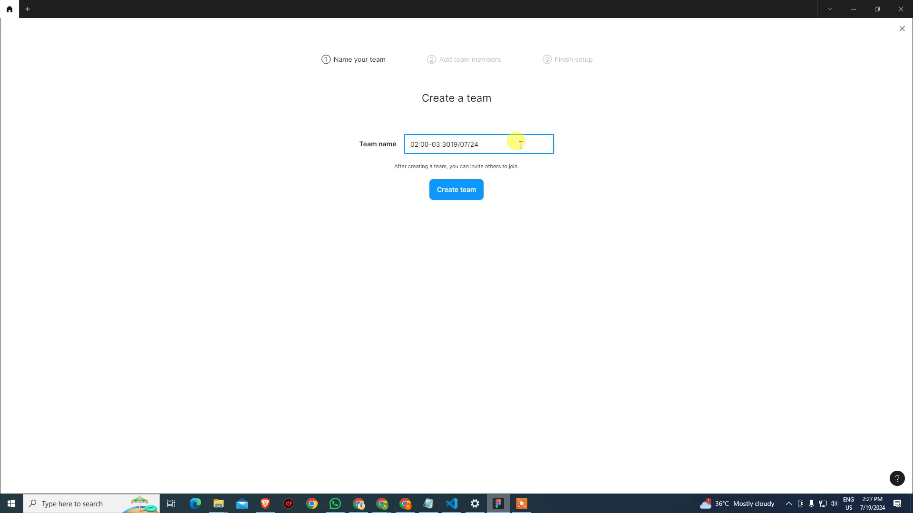
{"action": "type", "text": "("}
{"action": "left_click", "coordinate": [469, 191]}
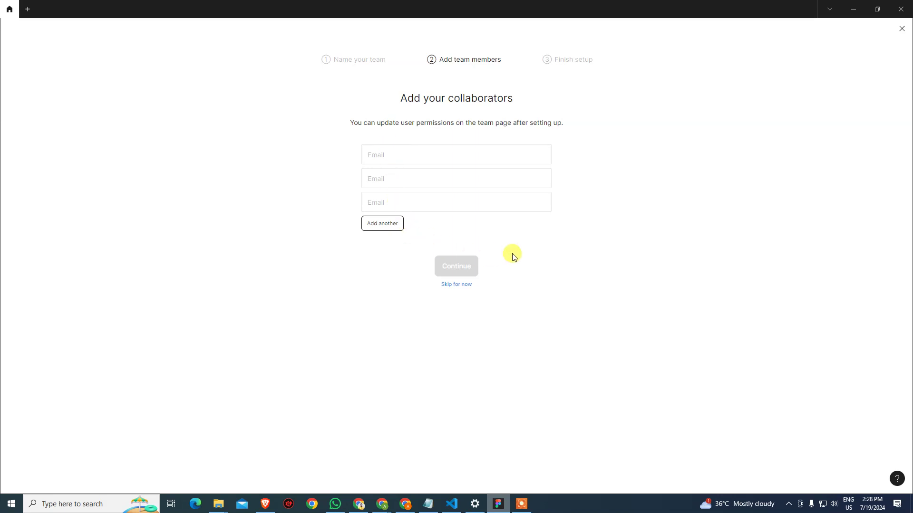
Skip adding collaborators and upgrade the team to the Professional plan as an Education team, agreeing to the terms.
{"action": "left_click", "coordinate": [457, 285]}
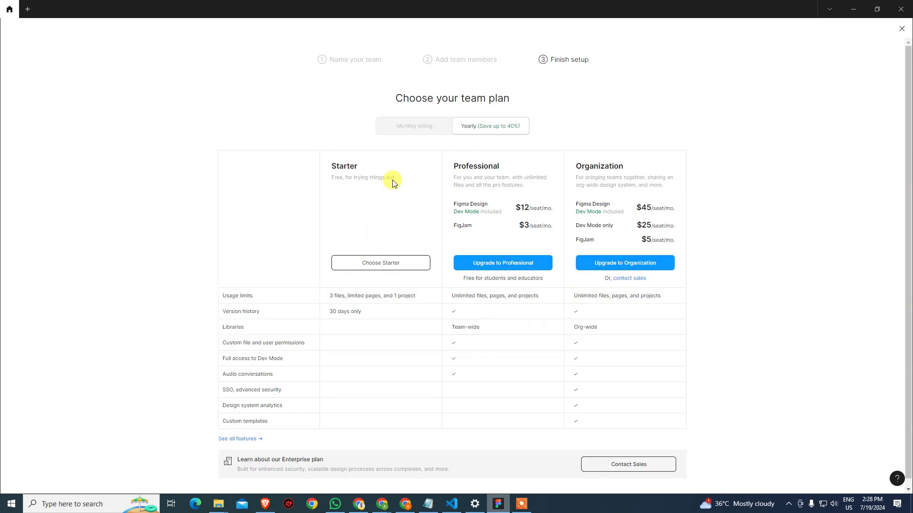
{"action": "left_click", "coordinate": [487, 264]}
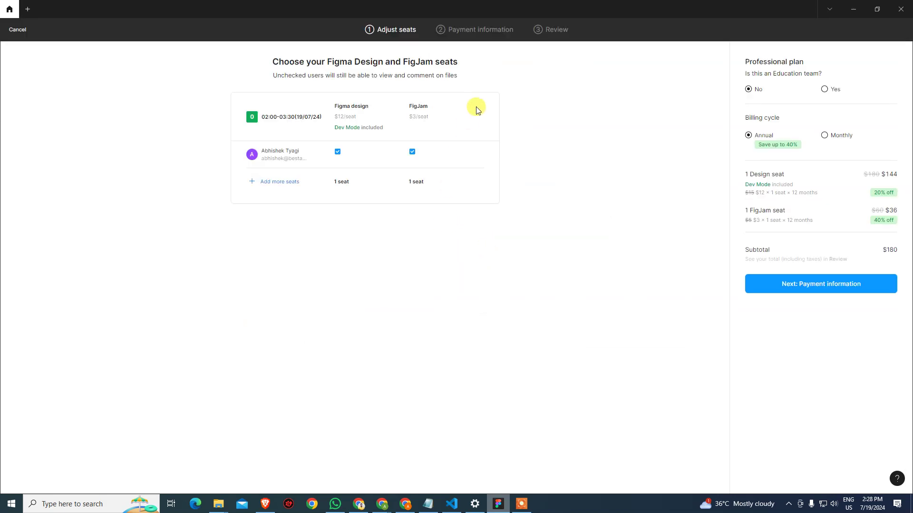
{"action": "left_click", "coordinate": [827, 90]}
{"action": "left_click", "coordinate": [783, 257]}
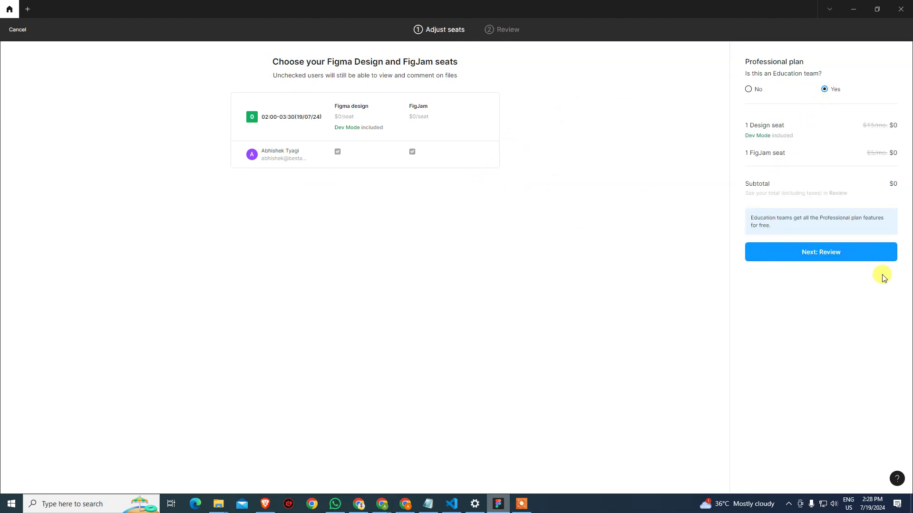
{"action": "left_click", "coordinate": [851, 255]}
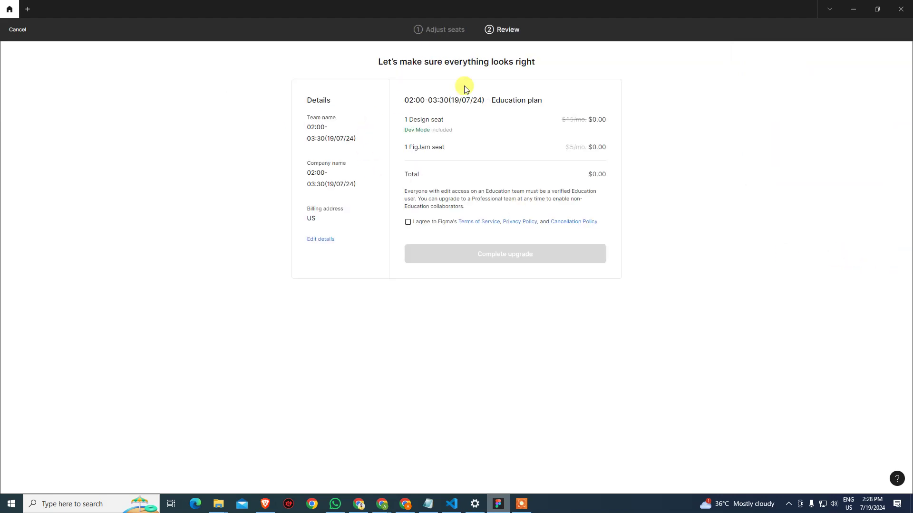
{"action": "left_click", "coordinate": [408, 222]}
{"action": "left_click", "coordinate": [555, 252]}
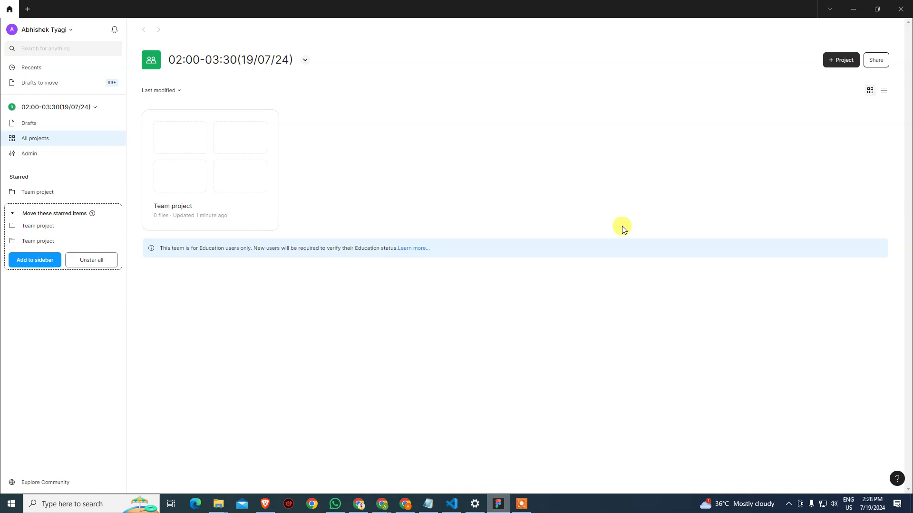
Open sharing for the 02:00-03:30(19/07/24) team, check the invite link's access options and activate the field for inviting by email.
{"action": "left_click", "coordinate": [241, 174]}
{"action": "left_click", "coordinate": [876, 60]}
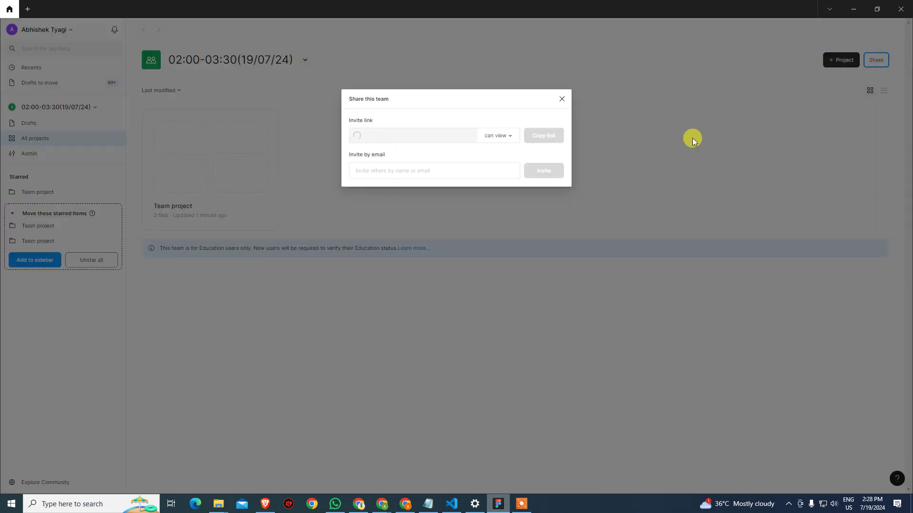
{"action": "left_click", "coordinate": [394, 174]}
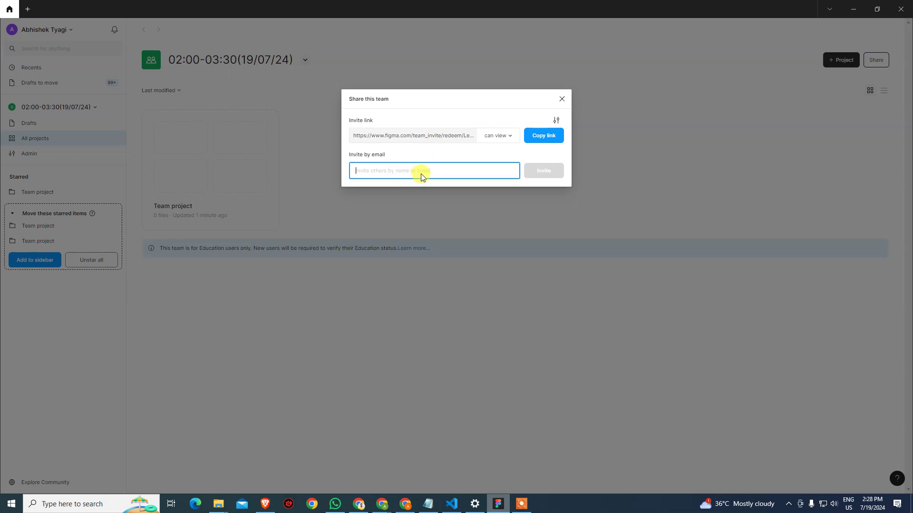
{"action": "left_click", "coordinate": [509, 137]}
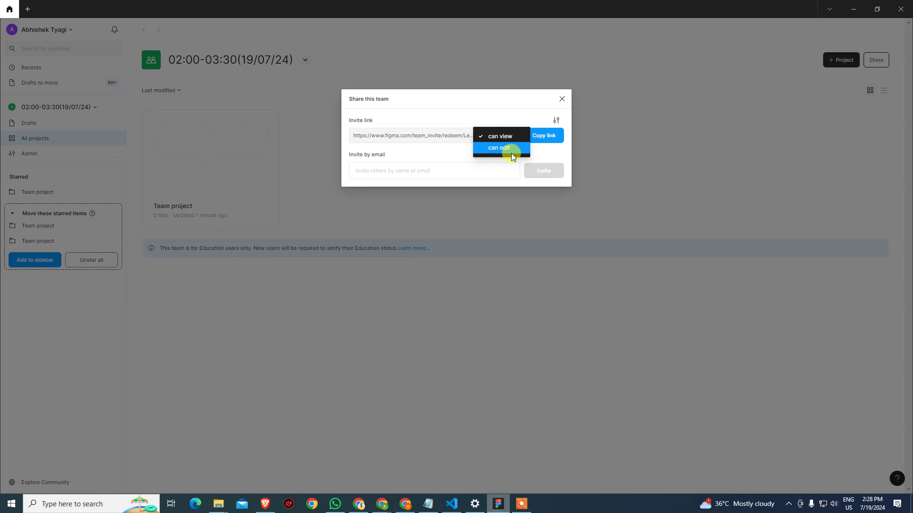
{"action": "left_click", "coordinate": [486, 111]}
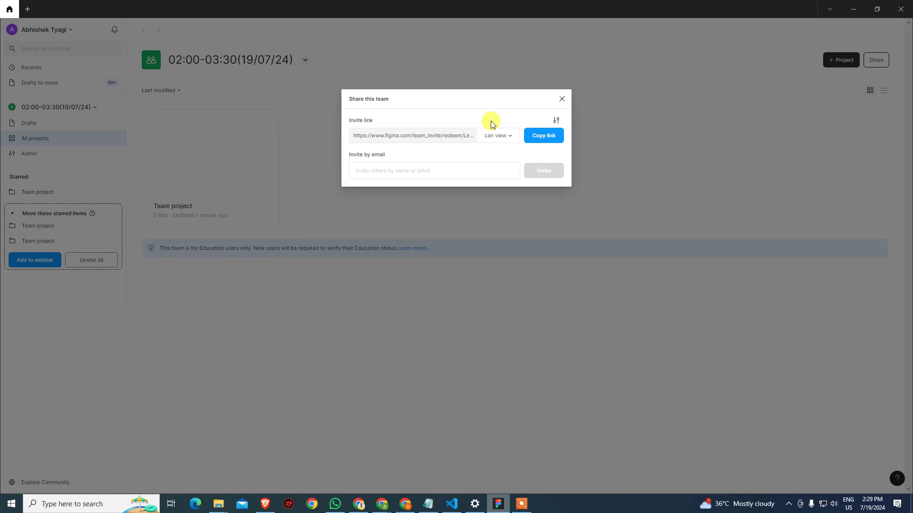
{"action": "left_click", "coordinate": [428, 171]}
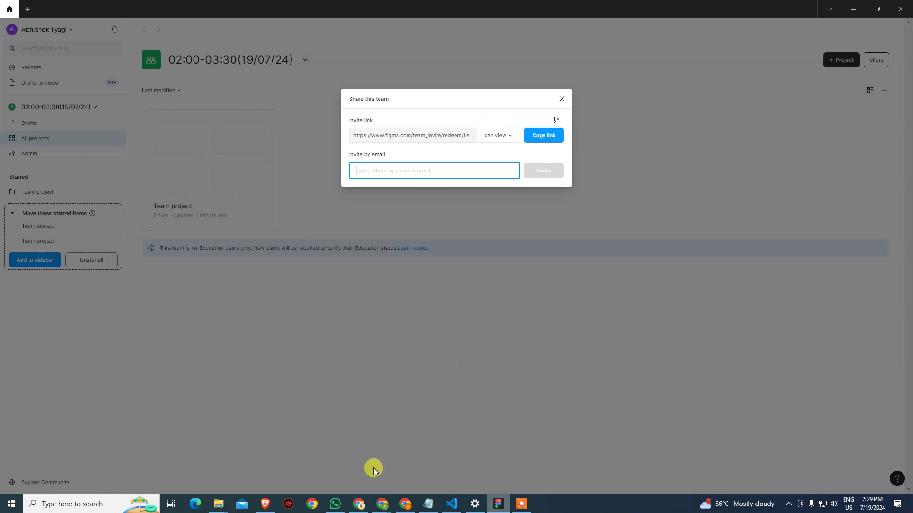
Switch to the ABHISHEK MWF spreadsheet in the browser and copy the students' email IDs in G5:G11.
{"action": "mouse_move", "coordinate": [382, 503]}
{"action": "left_click", "coordinate": [349, 473]}
{"action": "left_click", "coordinate": [460, 8]}
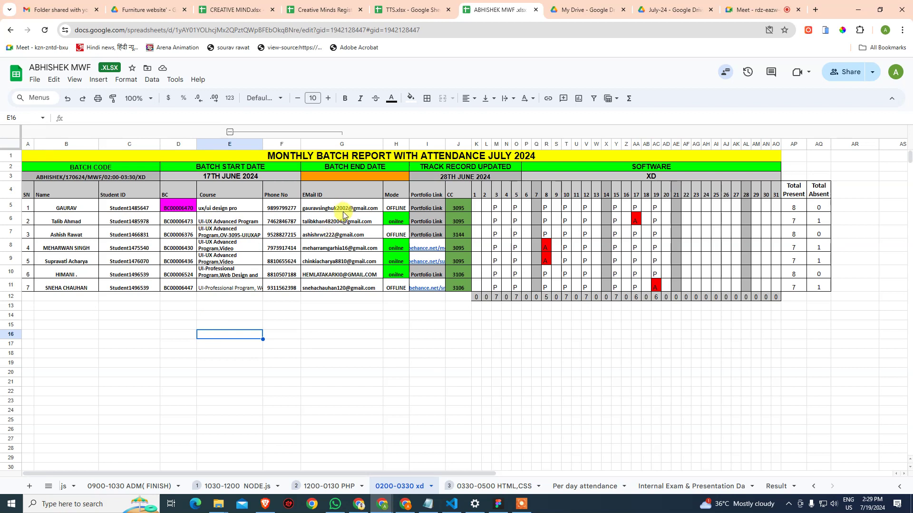
{"action": "left_click_drag", "start_coordinate": [343, 209], "coordinate": [342, 287]}
{"action": "key", "text": "ctrl+c"}
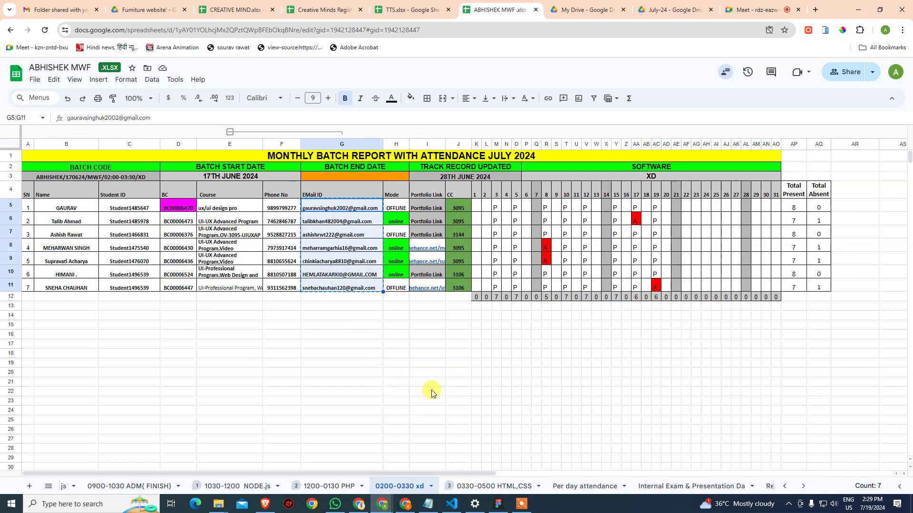
Correct the ending of the student's email ID in G7 and copy the email IDs in G5:G11 again.
{"action": "left_click", "coordinate": [406, 409]}
{"action": "double_click", "coordinate": [326, 234]}
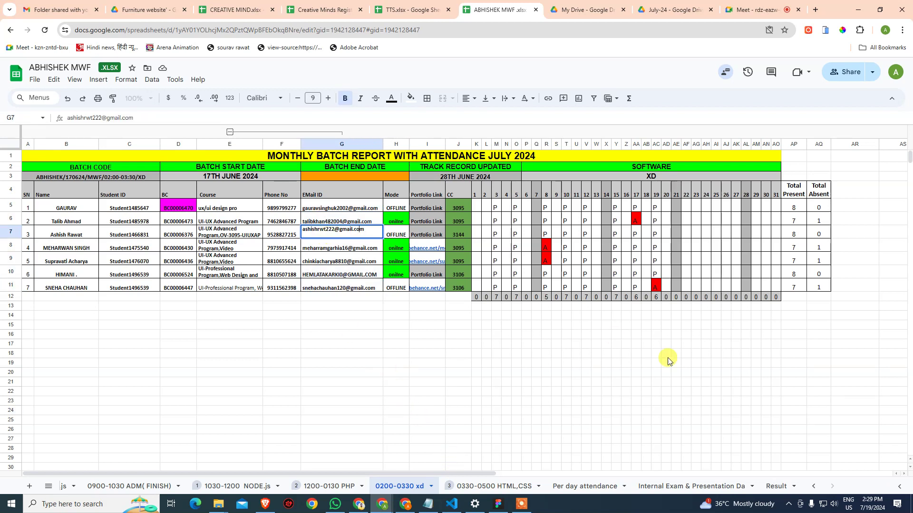
{"action": "key", "text": "Left"}
{"action": "key", "text": "BackSpace"}
{"action": "key", "text": "BackSpace"}
{"action": "key", "text": "BackSpace"}
{"action": "type", "text": "126"}
{"action": "key", "text": "Return"}
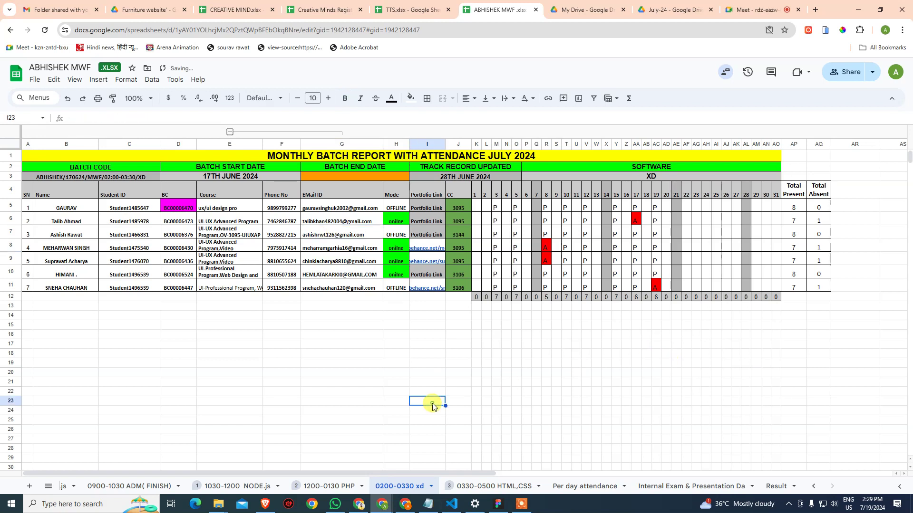
{"action": "left_click_drag", "start_coordinate": [357, 206], "coordinate": [355, 290]}
{"action": "key", "text": "ctrl+c"}
Switch to Figma, try pasting the copied email IDs directly into the team's invite-by-email field, and clear the field.
{"action": "key", "text": "alt+Tab"}
{"action": "key", "text": "ctrl+v"}
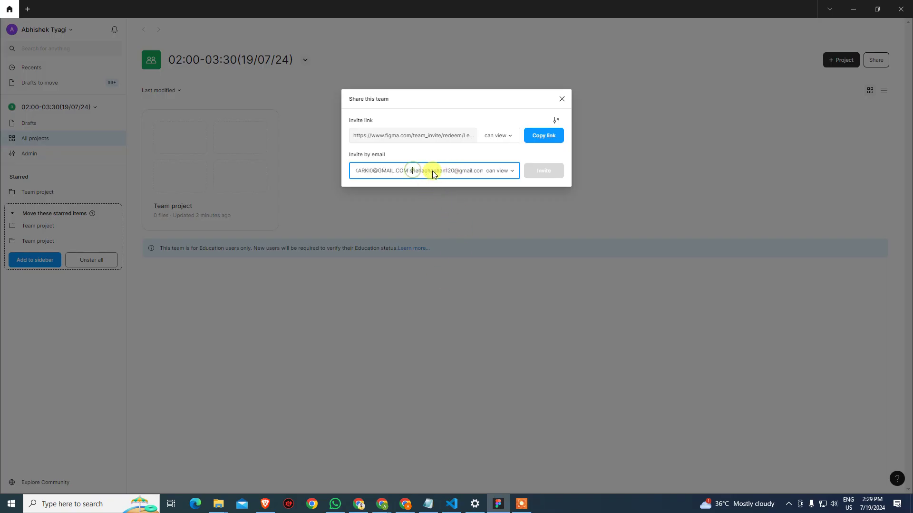
{"action": "key", "text": "Home"}
{"action": "key", "text": "End"}
{"action": "key", "text": "ctrl+a"}
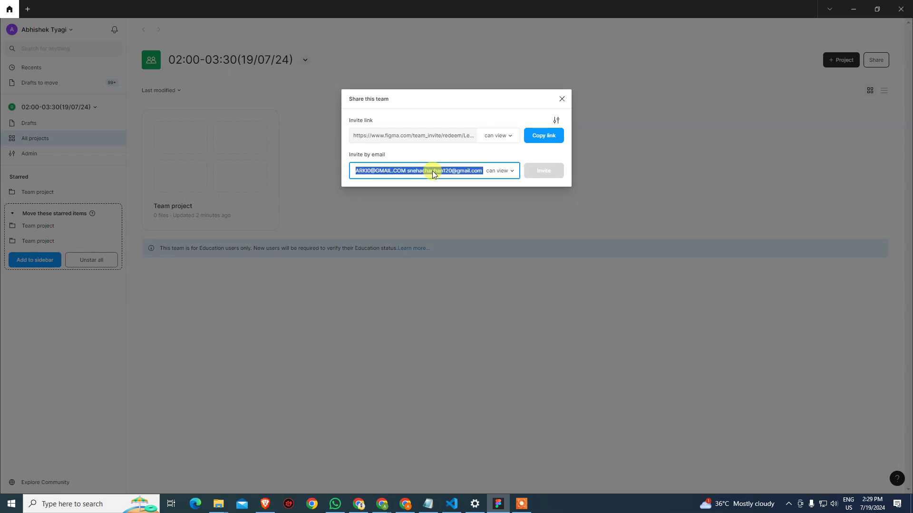
{"action": "key", "text": "End"}
{"action": "key", "text": "Home"}
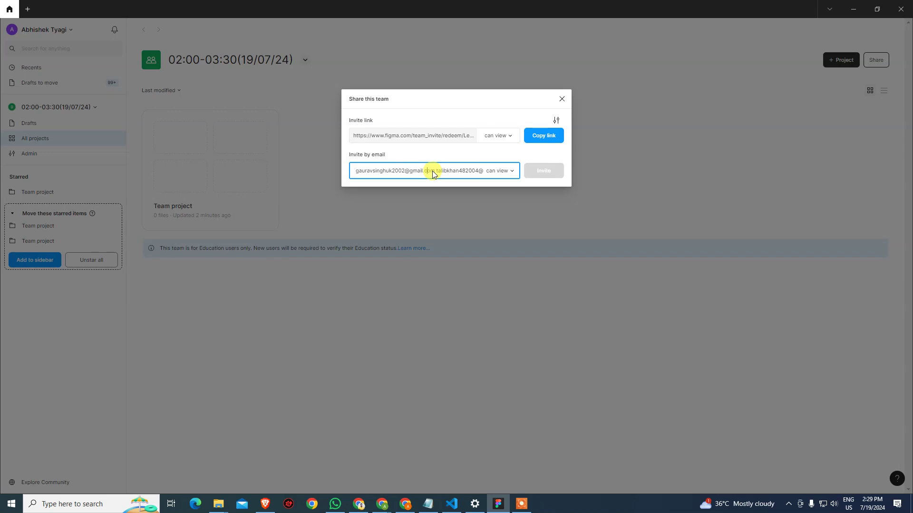
{"action": "key", "text": "ctrl+a"}
{"action": "key", "text": "BackSpace"}
Switch to Visual Studio Code and create a new file named demo in the 19.07.24 folder.
{"action": "key", "text": "super"}
{"action": "key", "text": "super"}
{"action": "left_click", "coordinate": [458, 503]}
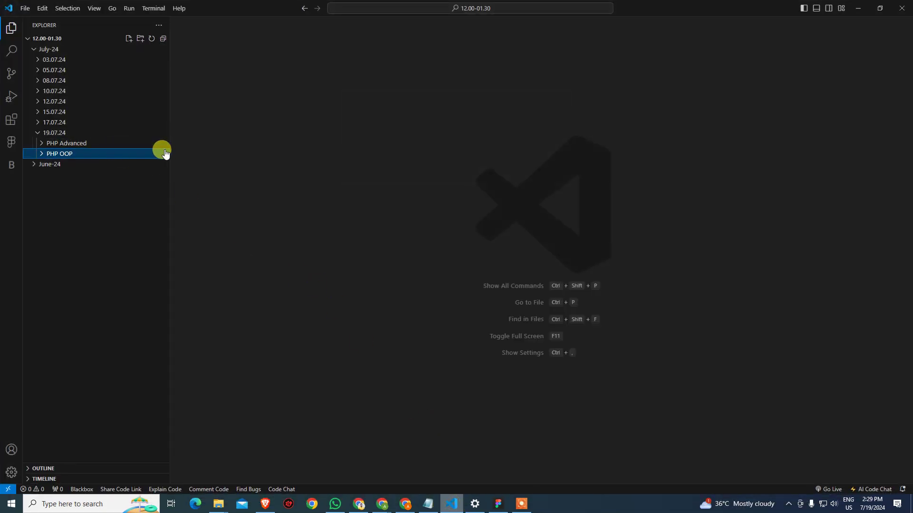
{"action": "right_click", "coordinate": [71, 133]}
{"action": "left_click", "coordinate": [112, 142]}
{"action": "type", "text": "demo"}
{"action": "key", "text": "Return"}
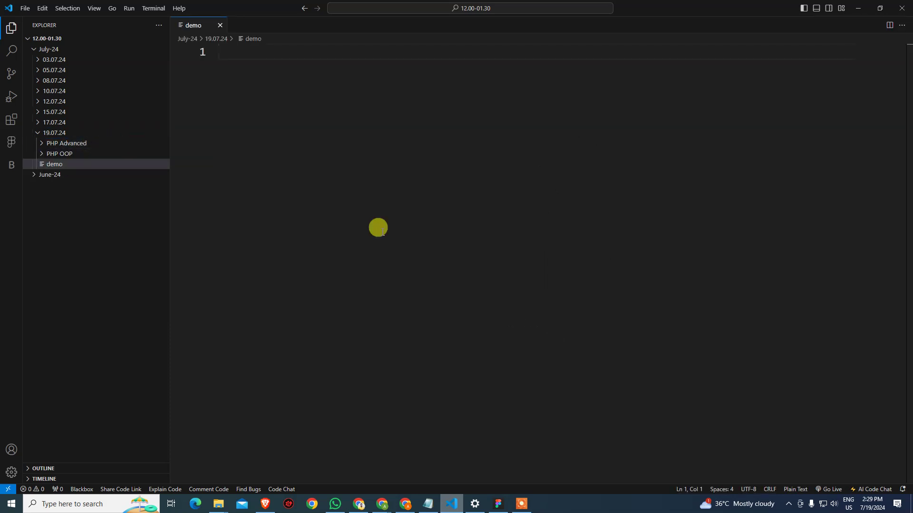
Paste the students' email IDs into the demo file and add a comma at the end of every line.
{"action": "key", "text": "ctrl+v"}
{"action": "key", "text": "Up"}
{"action": "key", "text": "Up"}
{"action": "key", "text": "Up"}
{"action": "key", "text": "Up"}
{"action": "key", "text": "Up"}
{"action": "key", "text": "Up"}
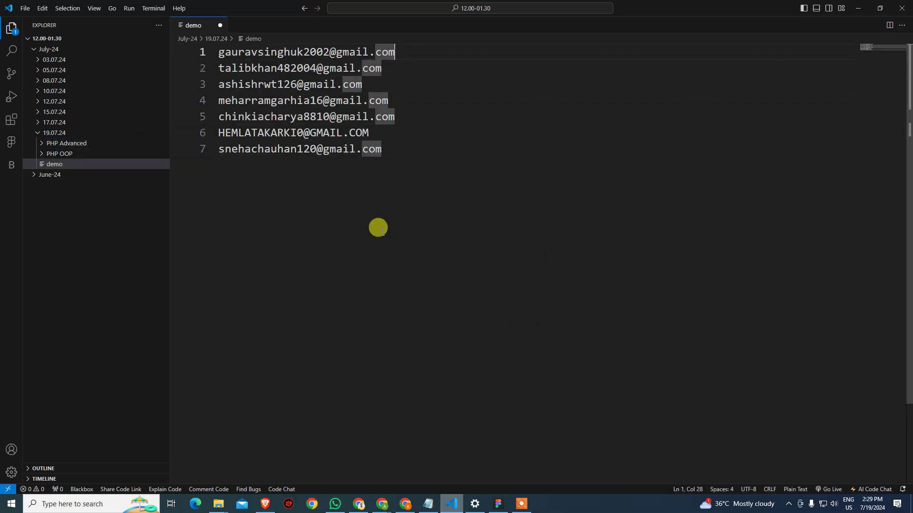
{"action": "type", "text": ","}
{"action": "key", "text": "Down"}
{"action": "type", "text": ","}
{"action": "key", "text": "Down"}
{"action": "type", "text": ","}
{"action": "key", "text": "Down"}
{"action": "key", "text": "End"}
{"action": "type", "text": ","}
{"action": "key", "text": "Down"}
{"action": "type", "text": ","}
{"action": "key", "text": "Down"}
{"action": "type", "text": ","}
{"action": "key", "text": "Down"}
{"action": "key", "text": "End"}
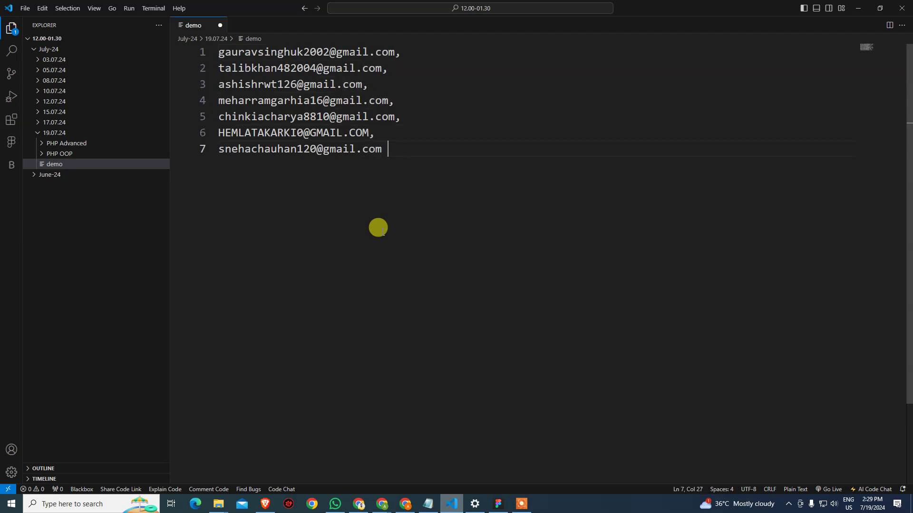
{"action": "type", "text": ","}
Copy the whole comma-separated email list and paste it into the invite-by-email field of the team's share dialog in Figma.
{"action": "key", "text": "ctrl+a"}
{"action": "key", "text": "ctrl+c"}
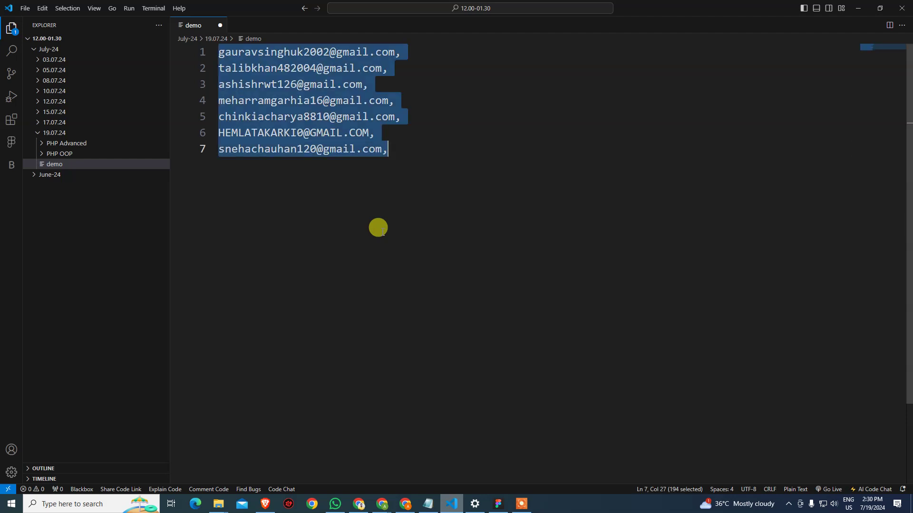
{"action": "key", "text": "alt+Tab"}
{"action": "key", "text": "ctrl+v"}
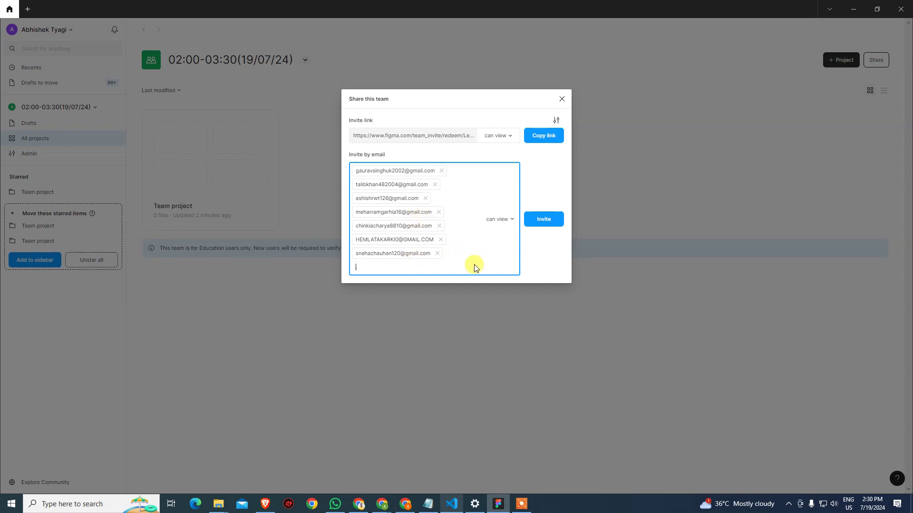
{"action": "key", "text": "BackSpace"}
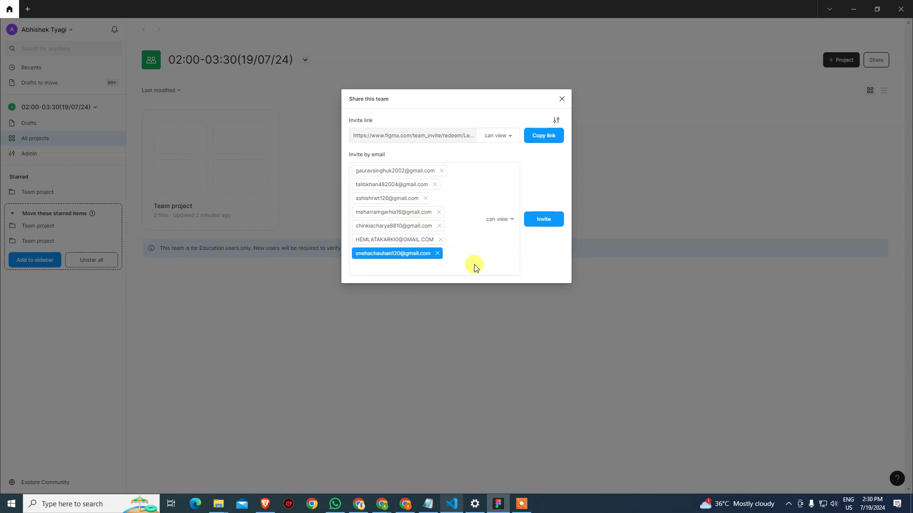
Check the access options for the email invites and the invite link, and invite the students with can view access.
{"action": "left_click", "coordinate": [496, 219]}
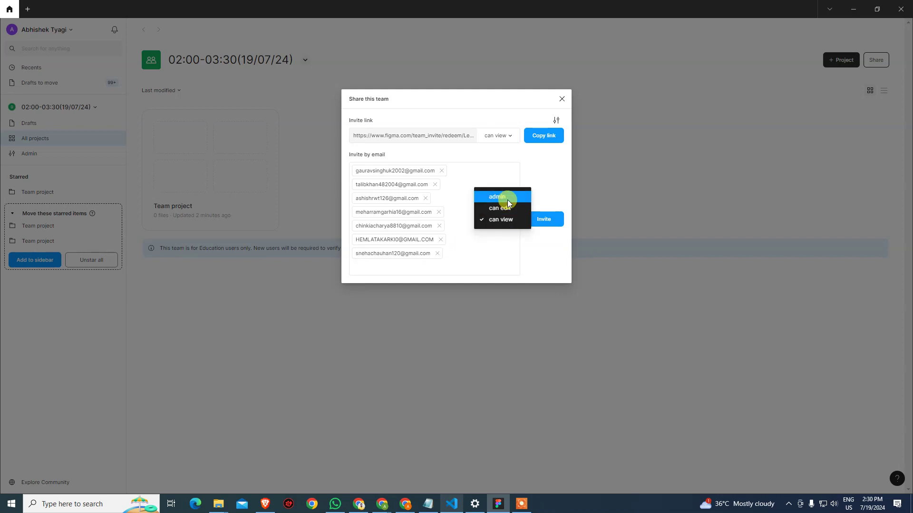
{"action": "left_click", "coordinate": [541, 154]}
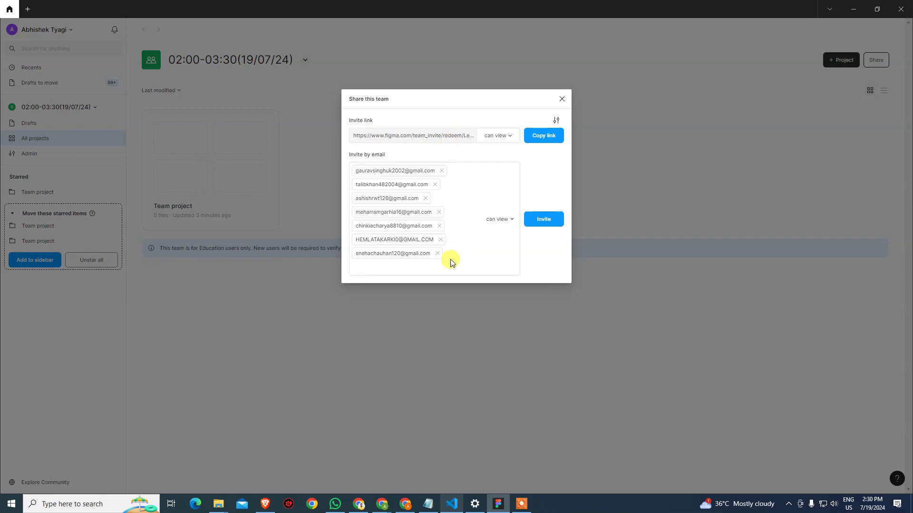
{"action": "left_click", "coordinate": [499, 219]}
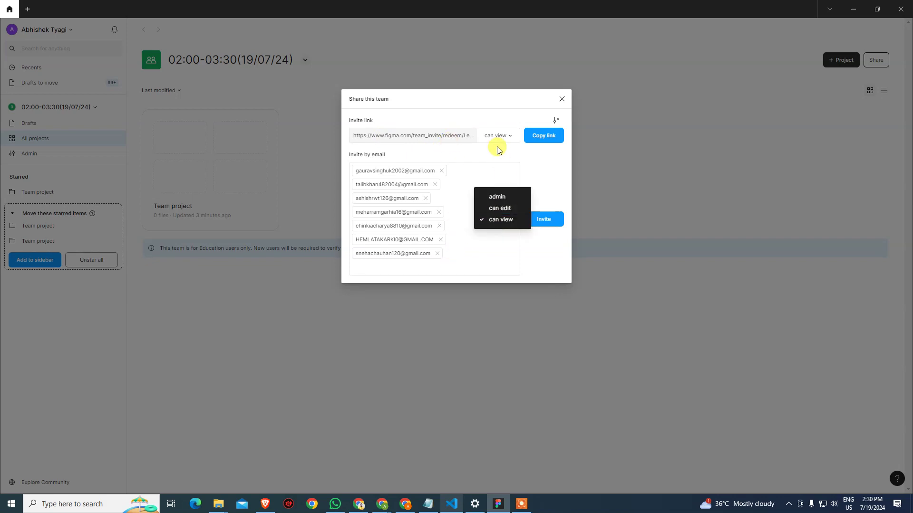
{"action": "left_click", "coordinate": [496, 136]}
{"action": "left_click", "coordinate": [554, 180]}
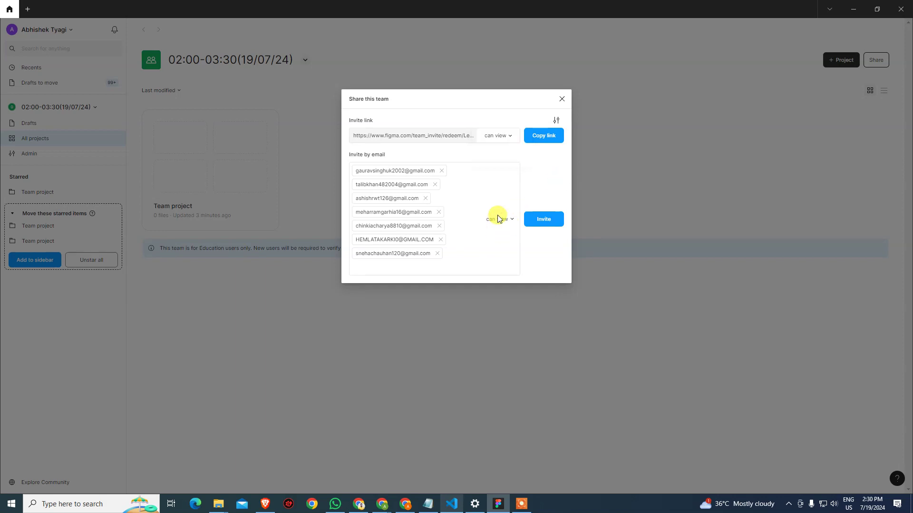
{"action": "left_click", "coordinate": [498, 219]}
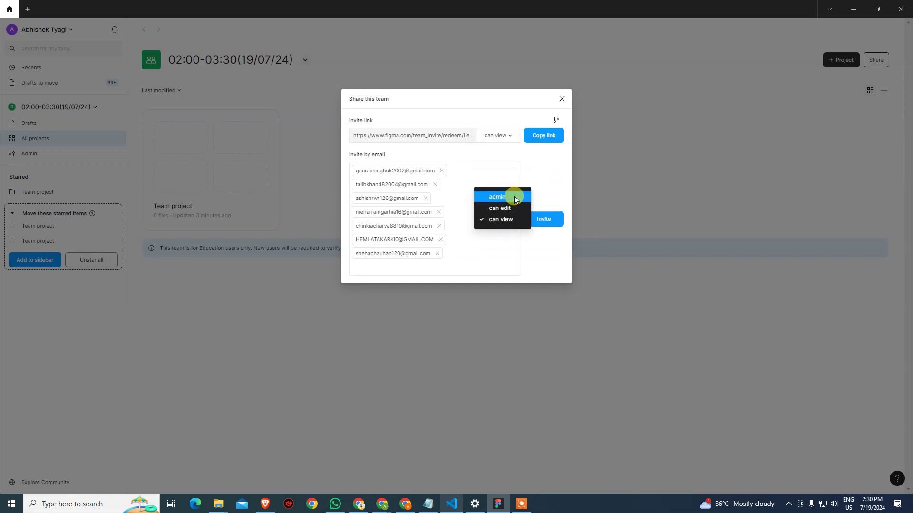
{"action": "left_click", "coordinate": [560, 187]}
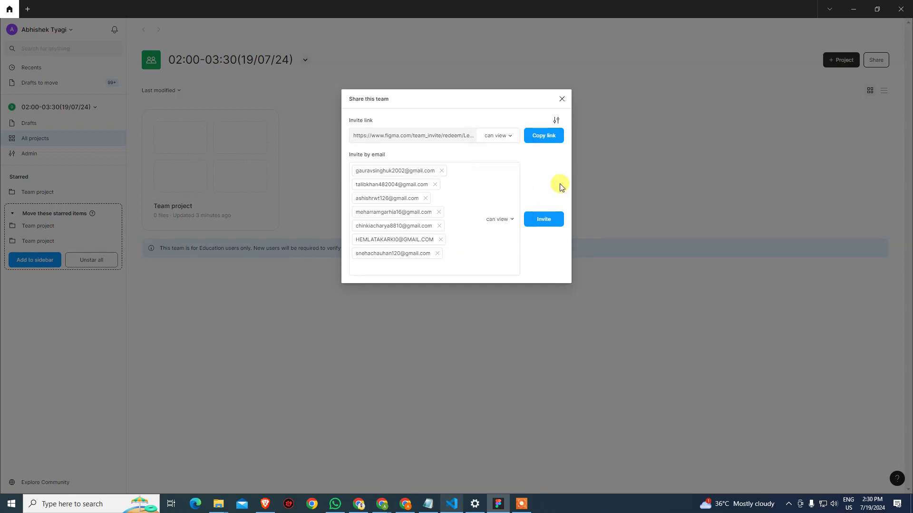
{"action": "left_click", "coordinate": [545, 220]}
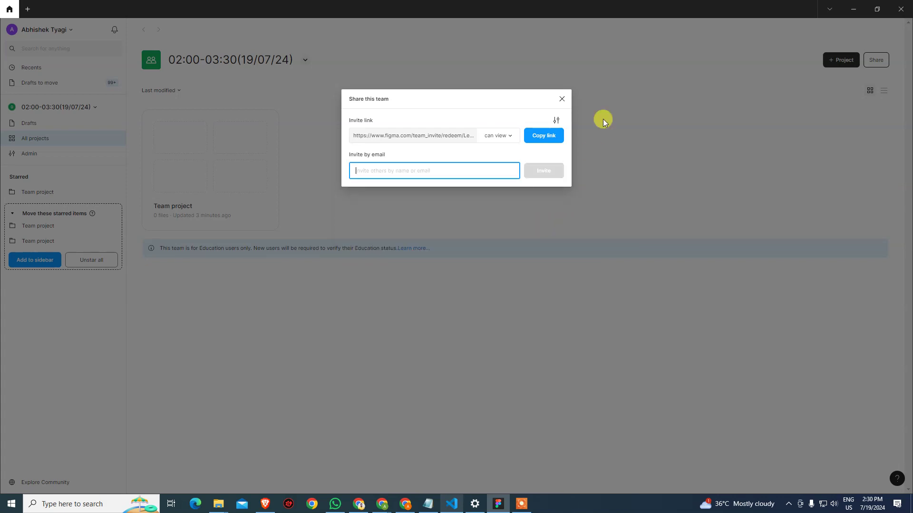
Check the invite link's management options, reopen the team's share dialog for another look and close it.
{"action": "left_click", "coordinate": [556, 120]}
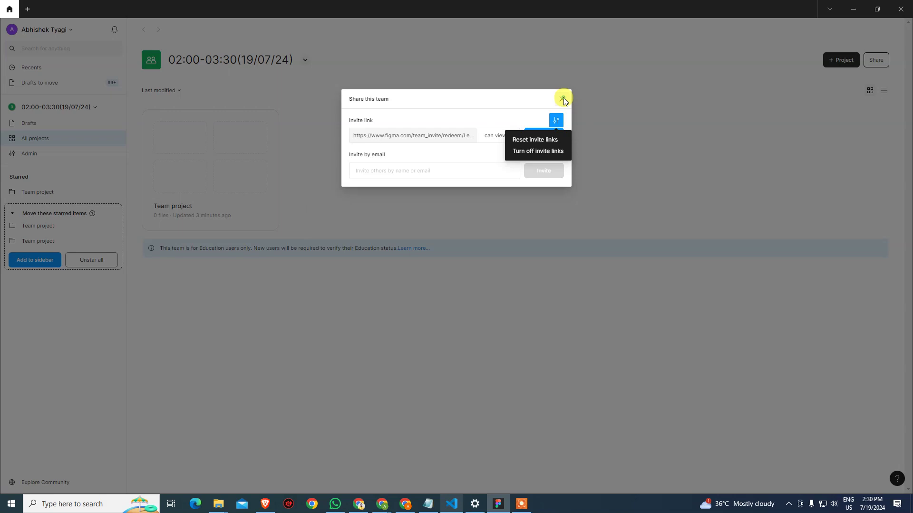
{"action": "left_click", "coordinate": [562, 98]}
{"action": "mouse_move", "coordinate": [183, 147]}
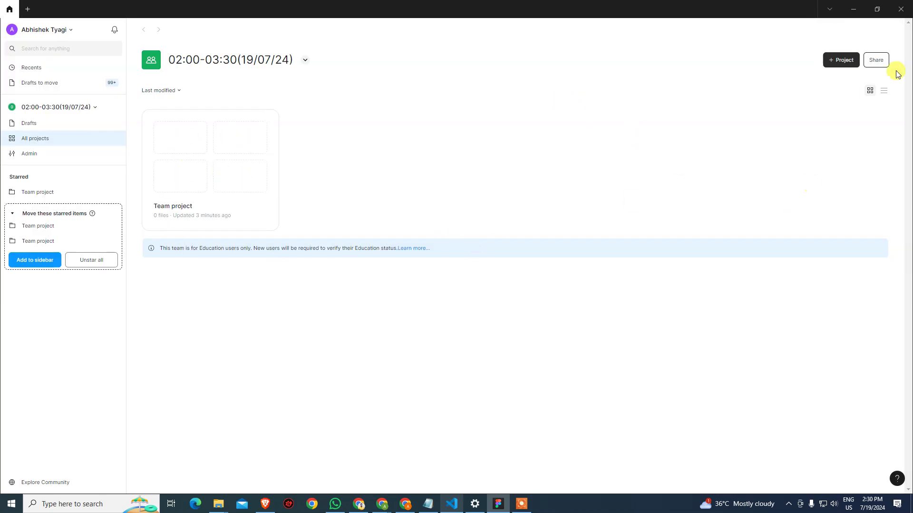
{"action": "left_click", "coordinate": [876, 60]}
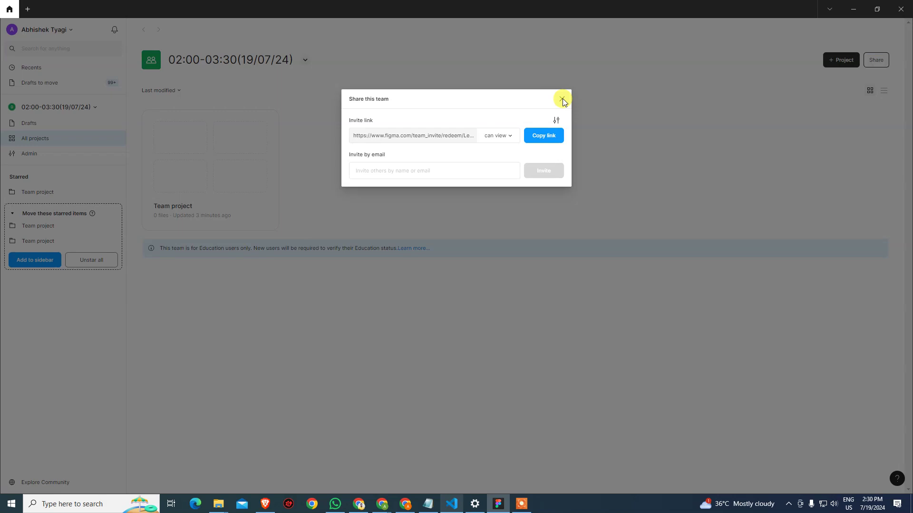
{"action": "left_click", "coordinate": [562, 98]}
Open the team's Admin page, dismiss the note for admins, and review the settings and the members list.
{"action": "mouse_move", "coordinate": [206, 150]}
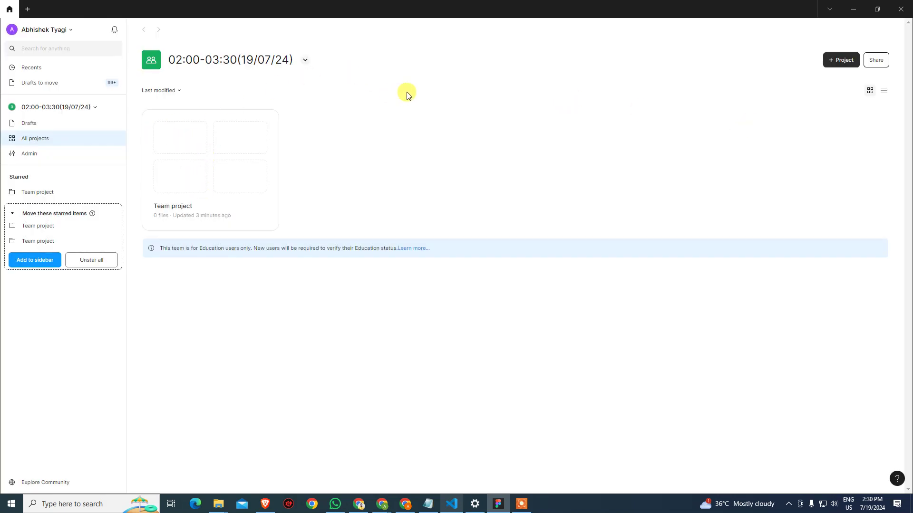
{"action": "left_click", "coordinate": [27, 154]}
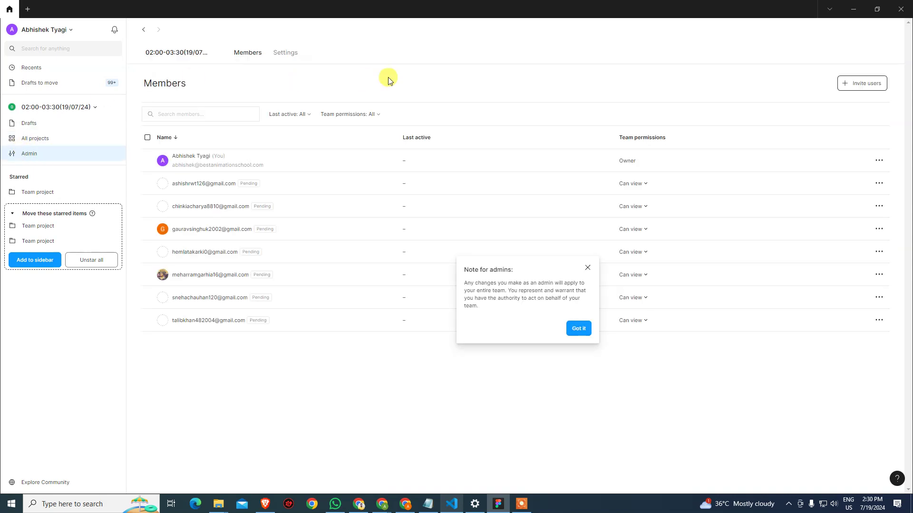
{"action": "left_click", "coordinate": [576, 332]}
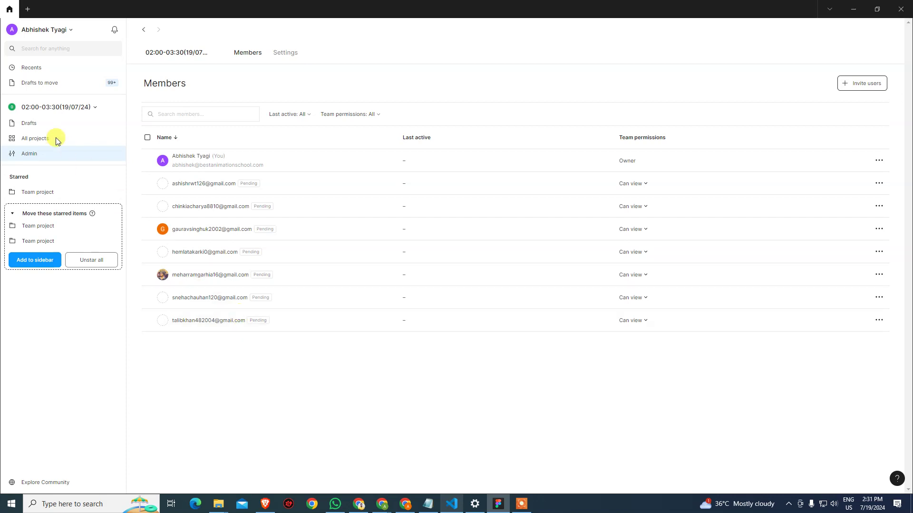
{"action": "left_click", "coordinate": [41, 107]}
{"action": "left_click", "coordinate": [270, 357]}
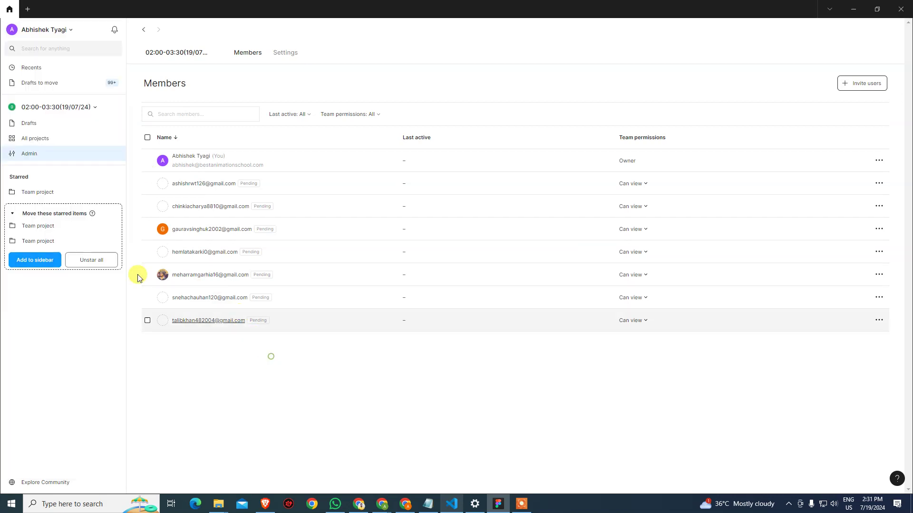
{"action": "left_click", "coordinate": [283, 55]}
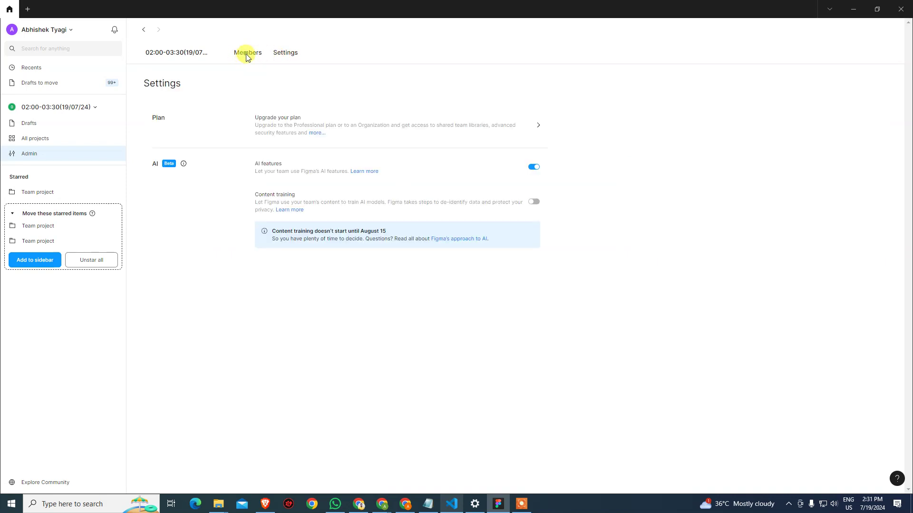
{"action": "left_click", "coordinate": [246, 54]}
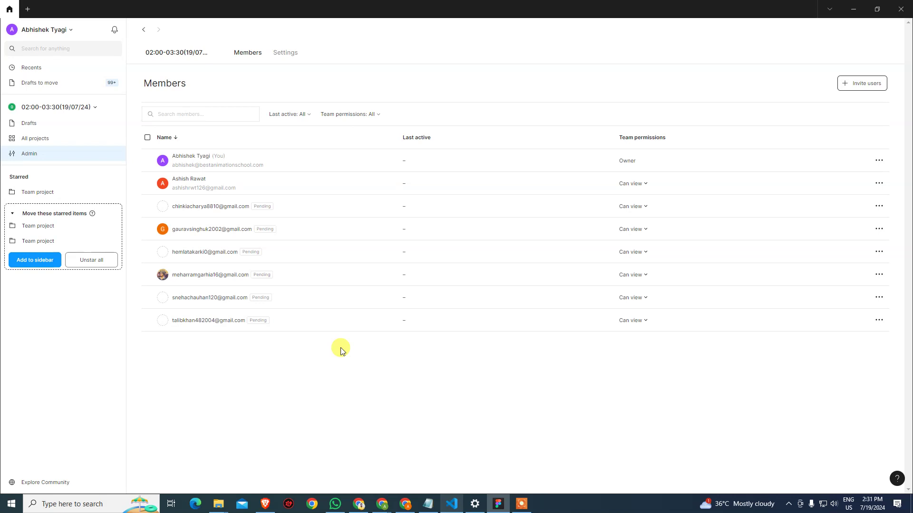
{"action": "left_click", "coordinate": [521, 503]}
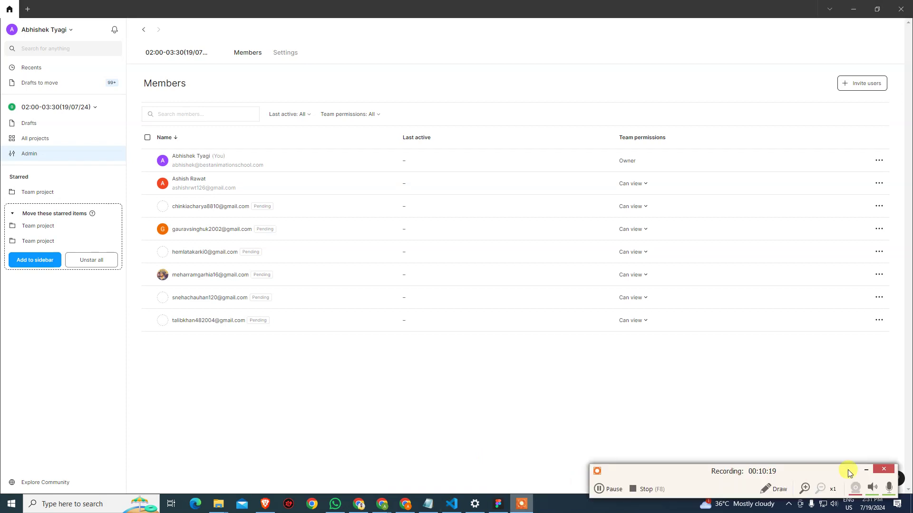
{"action": "left_click", "coordinate": [869, 474]}
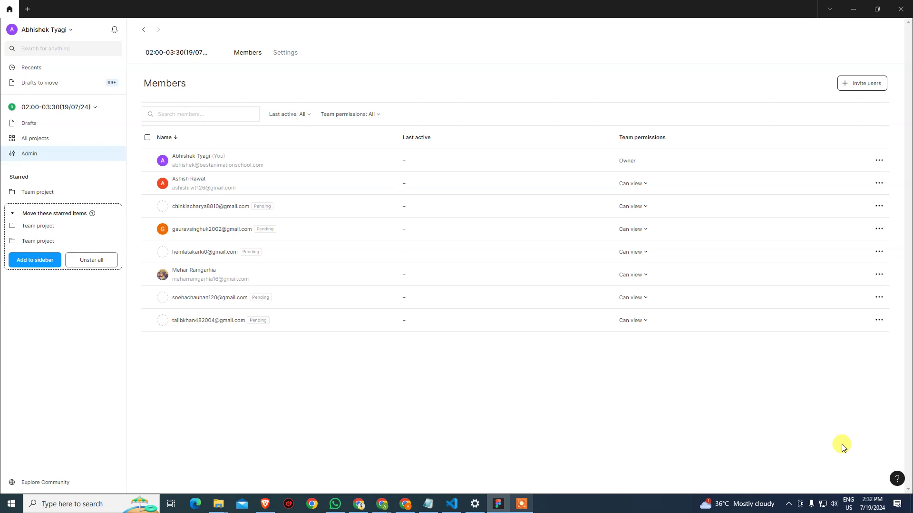
Examine the Content training setting and the plan upgrade options in the team's settings, and return to the members list.
{"action": "left_click", "coordinate": [282, 53]}
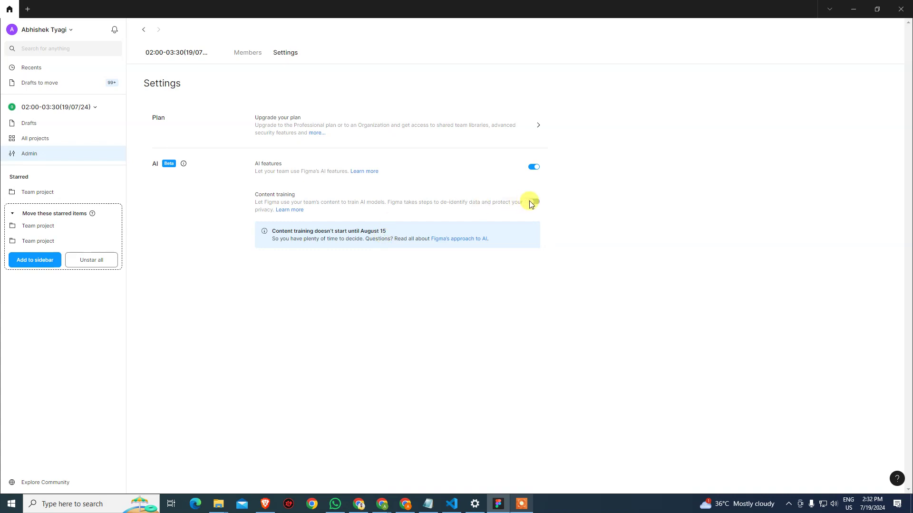
{"action": "mouse_move", "coordinate": [531, 201]}
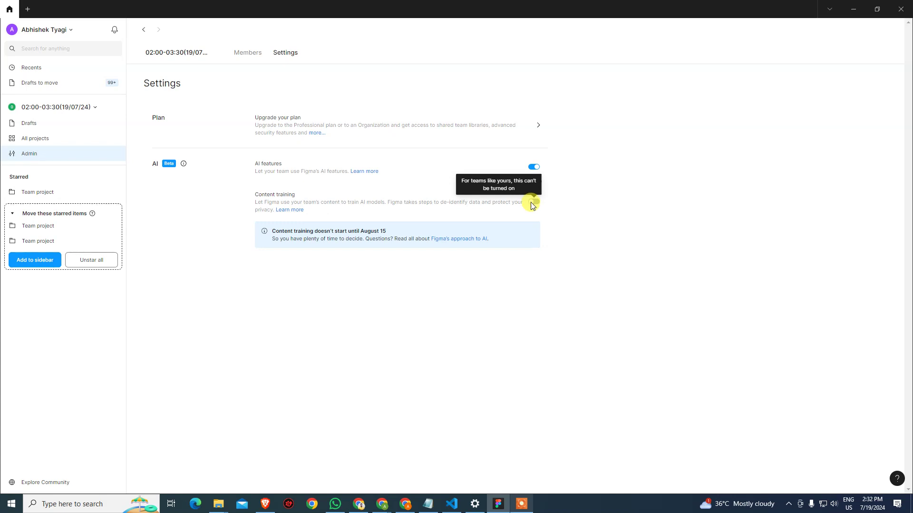
{"action": "left_click", "coordinate": [537, 121]}
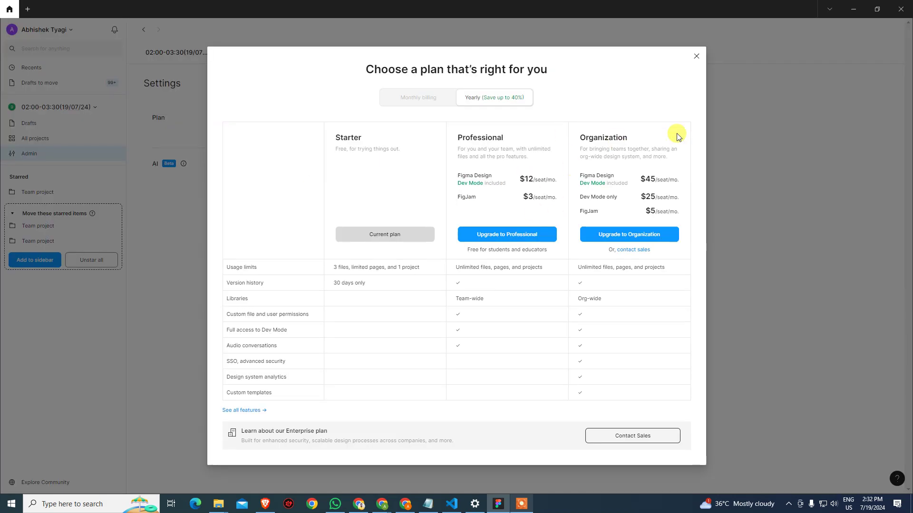
{"action": "left_click", "coordinate": [697, 56]}
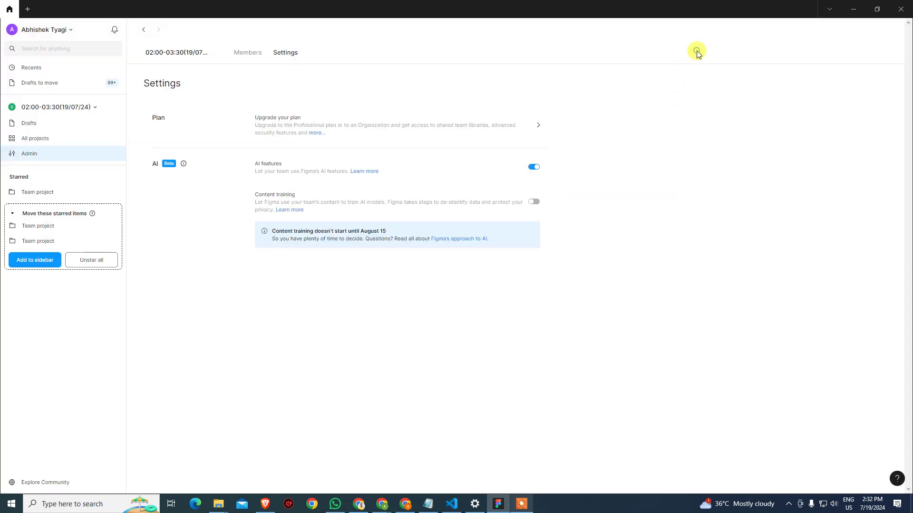
{"action": "left_click", "coordinate": [249, 53]}
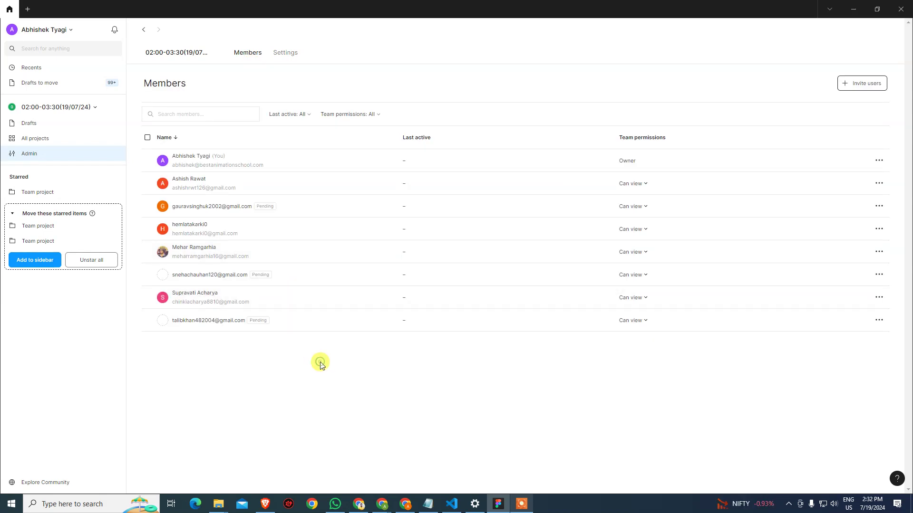
Reopen and close the team's invite dialog, check the plan upgrade options in the settings, and return to the members list.
{"action": "left_click", "coordinate": [860, 82]}
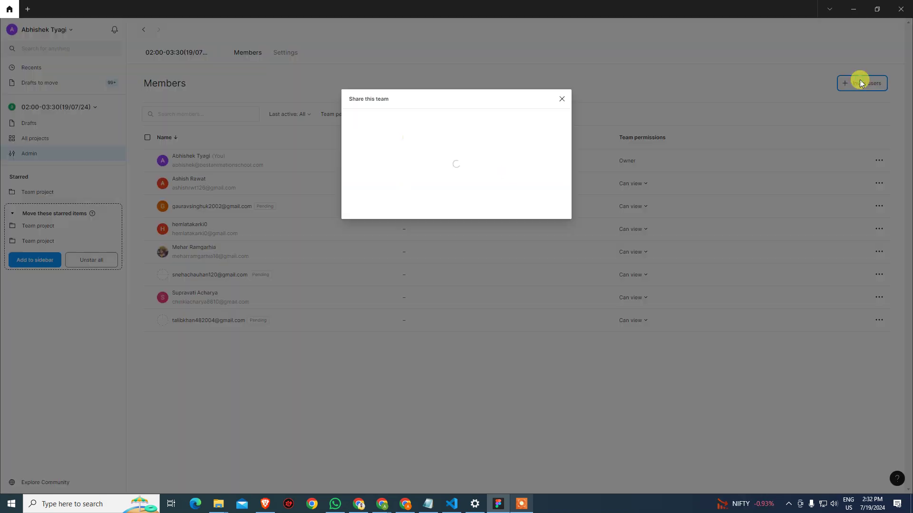
{"action": "left_click", "coordinate": [561, 99]}
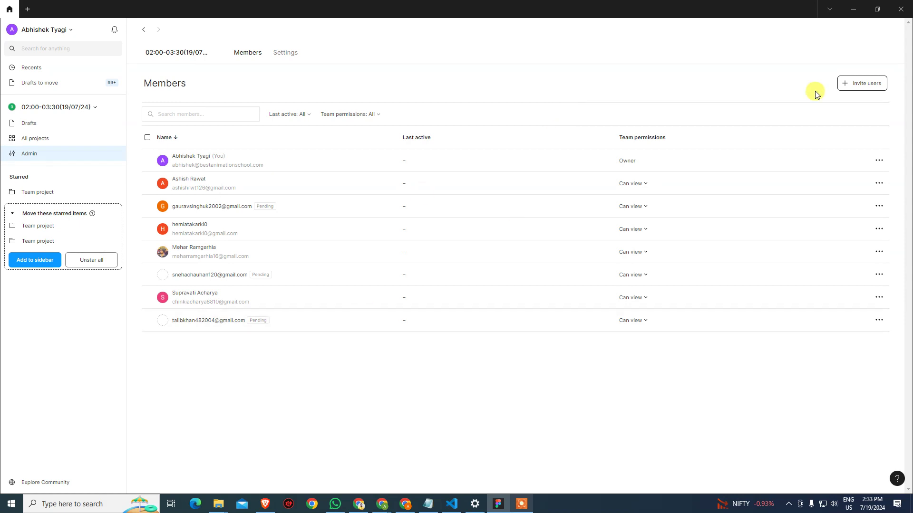
{"action": "left_click", "coordinate": [280, 56]}
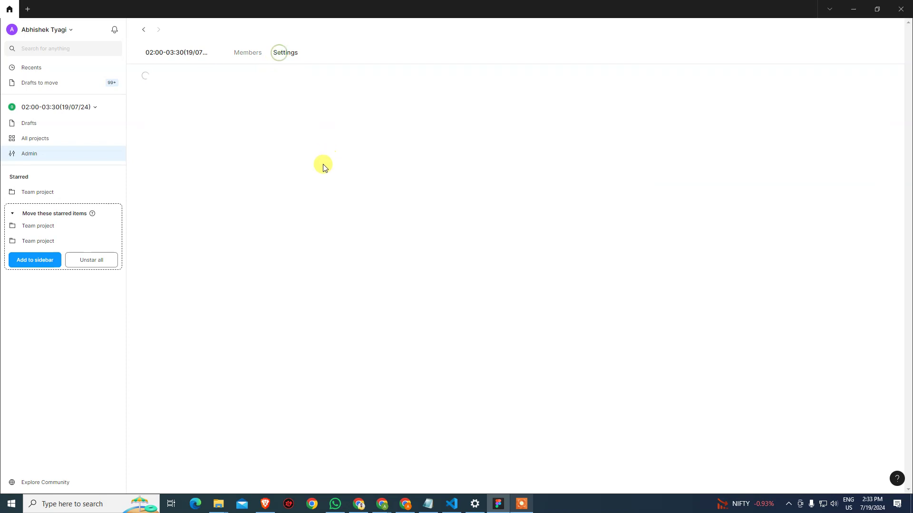
{"action": "left_click", "coordinate": [524, 128]}
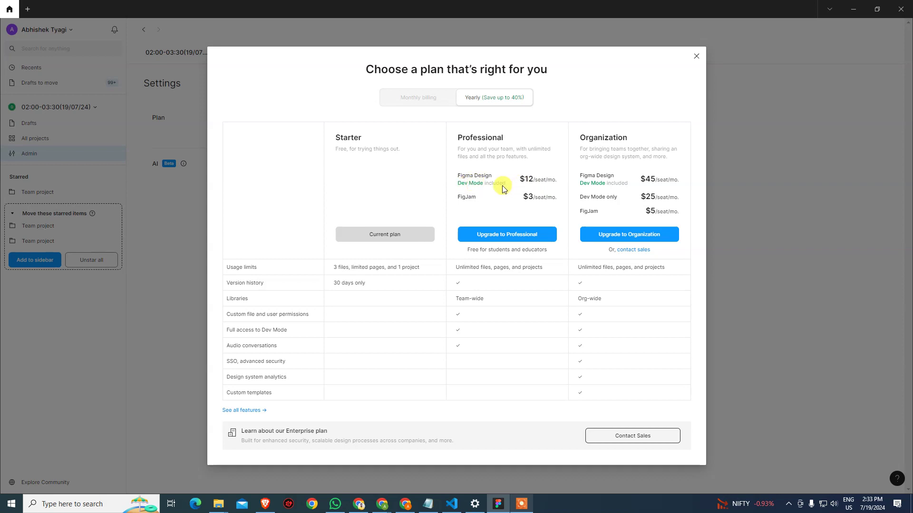
{"action": "left_click", "coordinate": [697, 57]}
{"action": "left_click", "coordinate": [248, 52]}
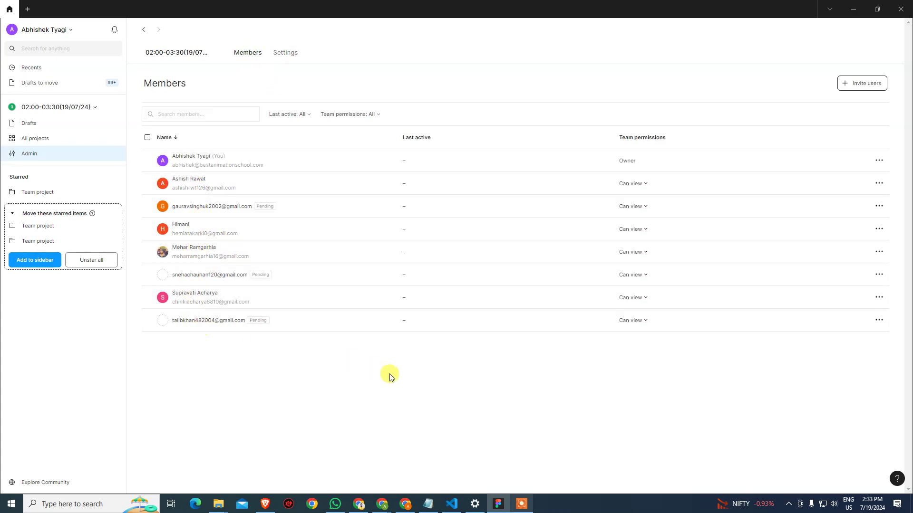
Select the last pending member in the list and check the actions available for that invitation.
{"action": "left_click", "coordinate": [147, 320]}
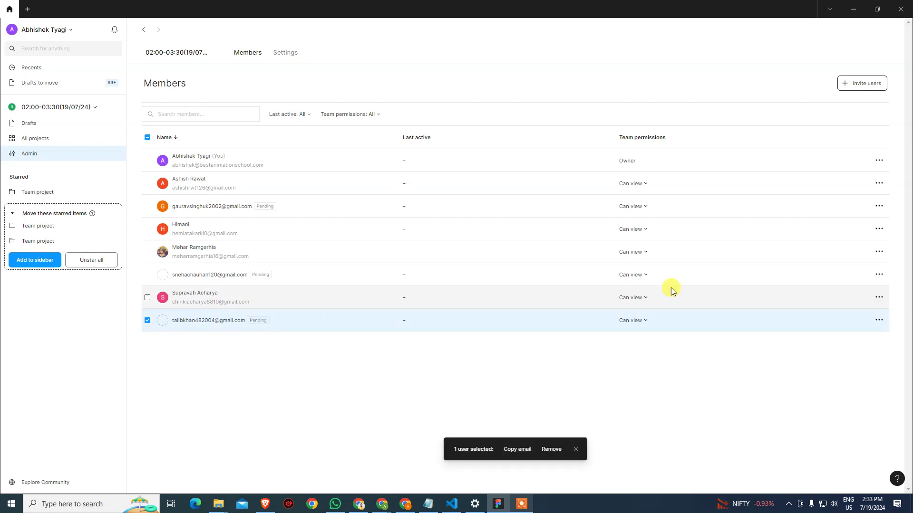
{"action": "left_click", "coordinate": [879, 320]}
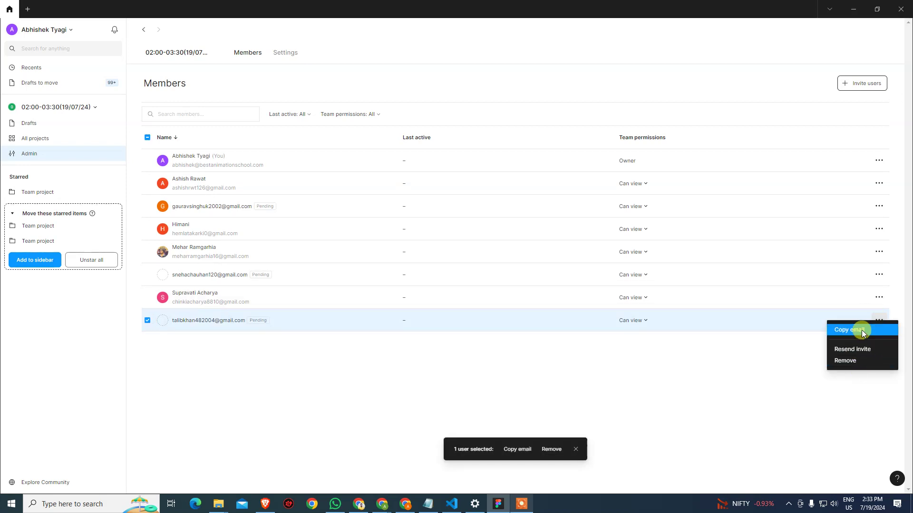
{"action": "left_click", "coordinate": [149, 325]}
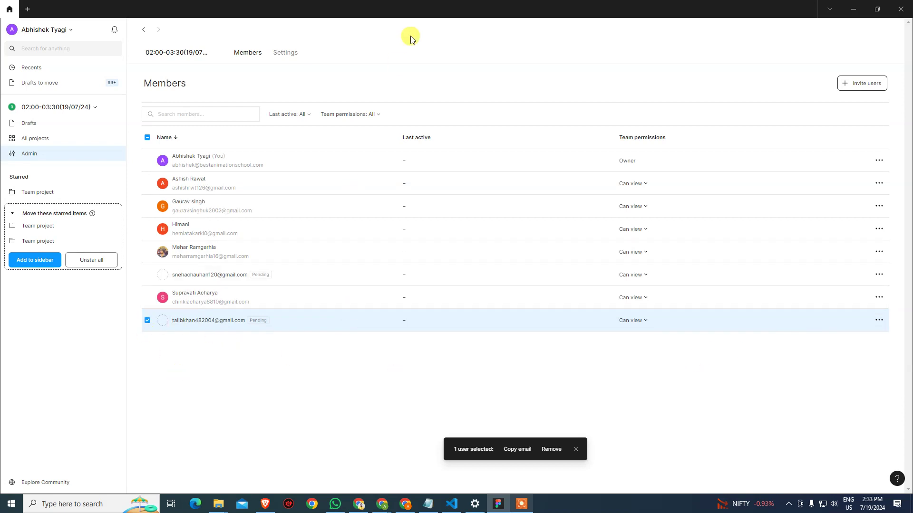
Reload the 02:00-03:30(19/07/24) team's projects page and start a new design file in its Team project.
{"action": "left_click", "coordinate": [46, 106]}
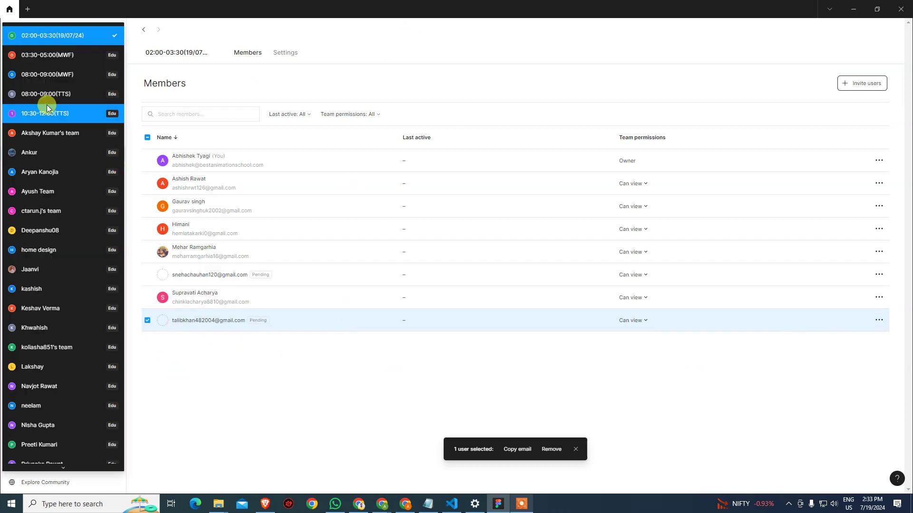
{"action": "left_click", "coordinate": [53, 31]}
{"action": "left_click", "coordinate": [189, 54]}
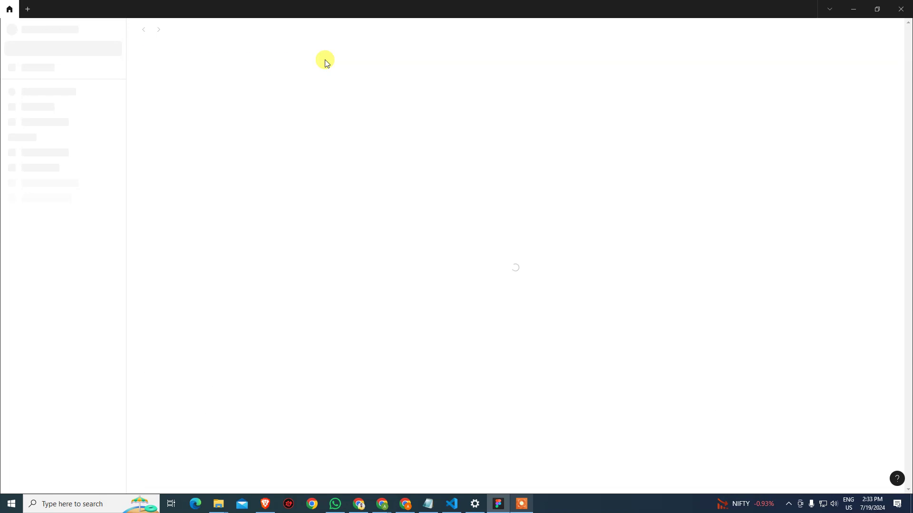
{"action": "mouse_move", "coordinate": [220, 120]}
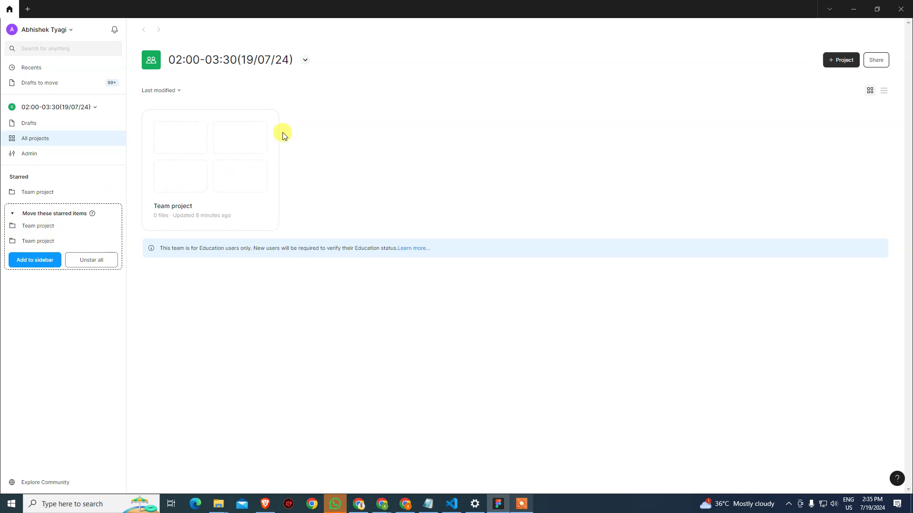
{"action": "left_click", "coordinate": [180, 137]}
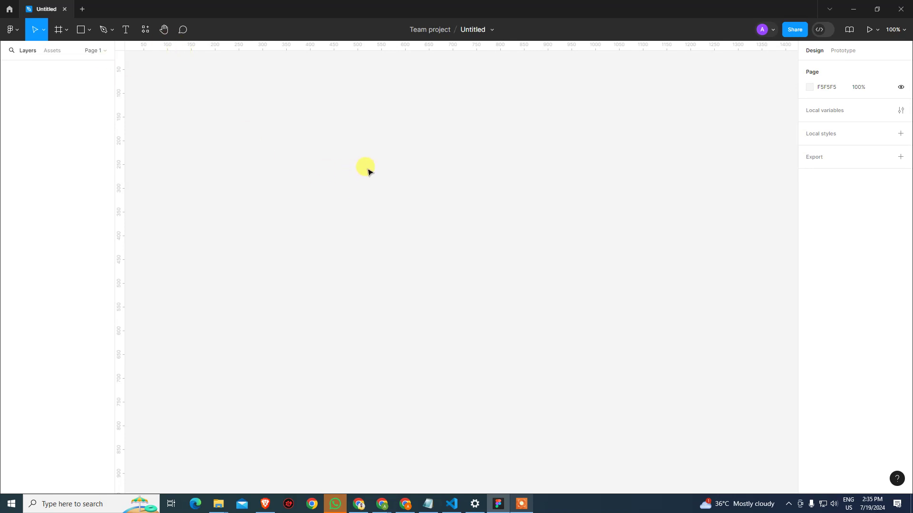
Name the new design file "First Class 19.07.24".
{"action": "left_click", "coordinate": [468, 32]}
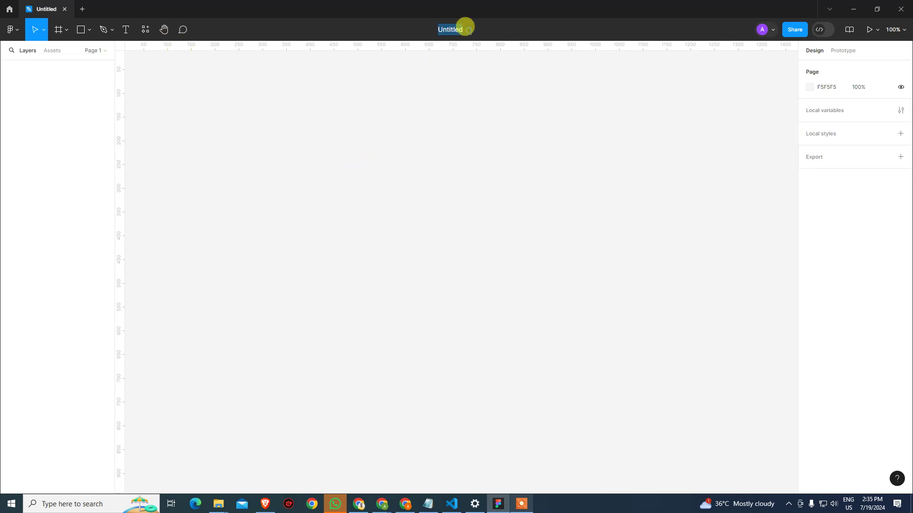
{"action": "type", "text": "First "}
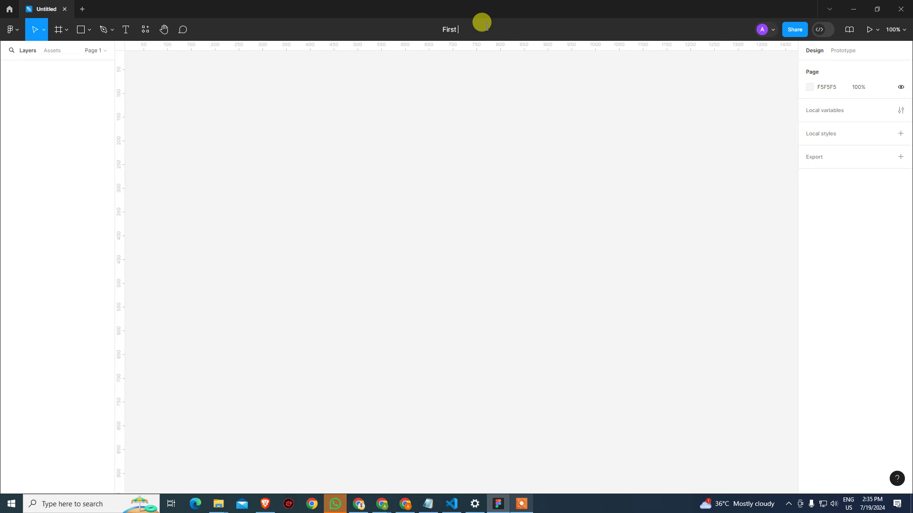
{"action": "type", "text": "Class 19.07.24"}
{"action": "key", "text": "Return"}
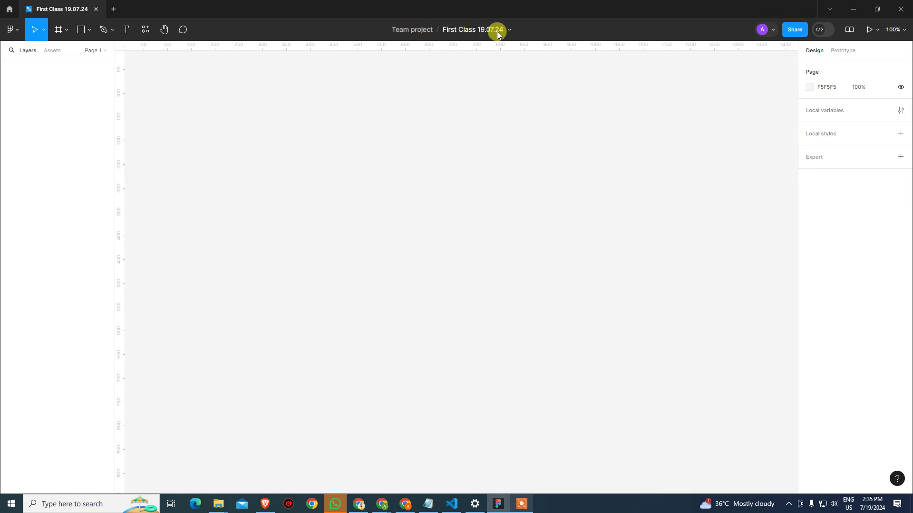
Replace the space between the first two words of the file name with a hyphen, making it "First-Class 19.07.24".
{"action": "left_click", "coordinate": [459, 29]}
{"action": "left_click", "coordinate": [526, 62]}
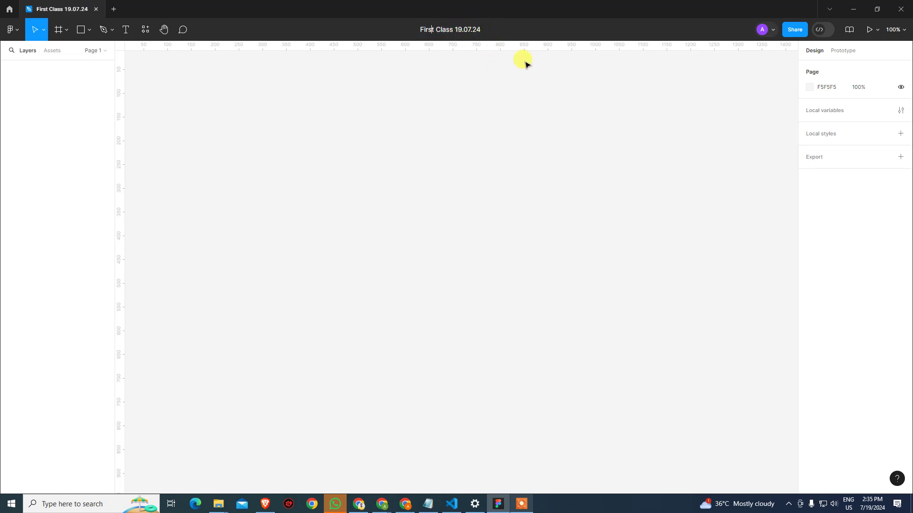
{"action": "key", "text": "BackSpace"}
{"action": "type", "text": "-"}
{"action": "key", "text": "Return"}
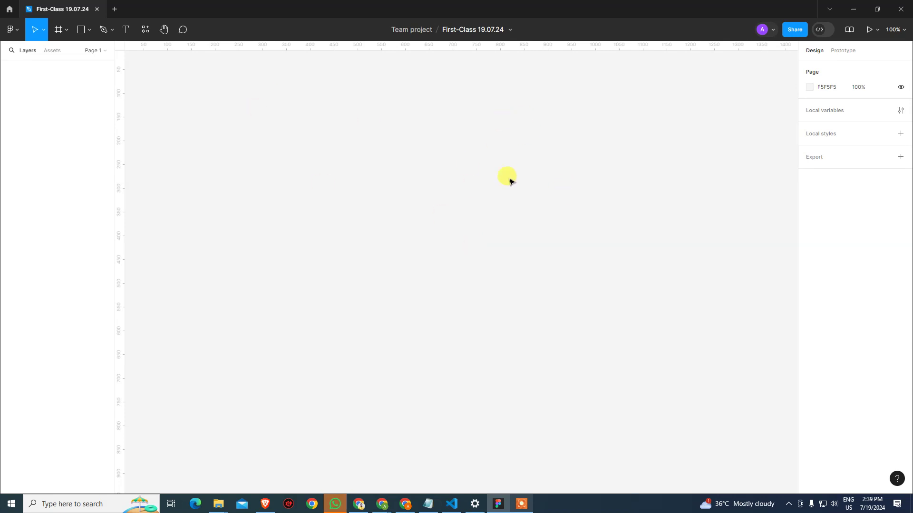
Activate the Frame tool and look through the Desktop frame presets.
{"action": "left_click", "coordinate": [67, 33]}
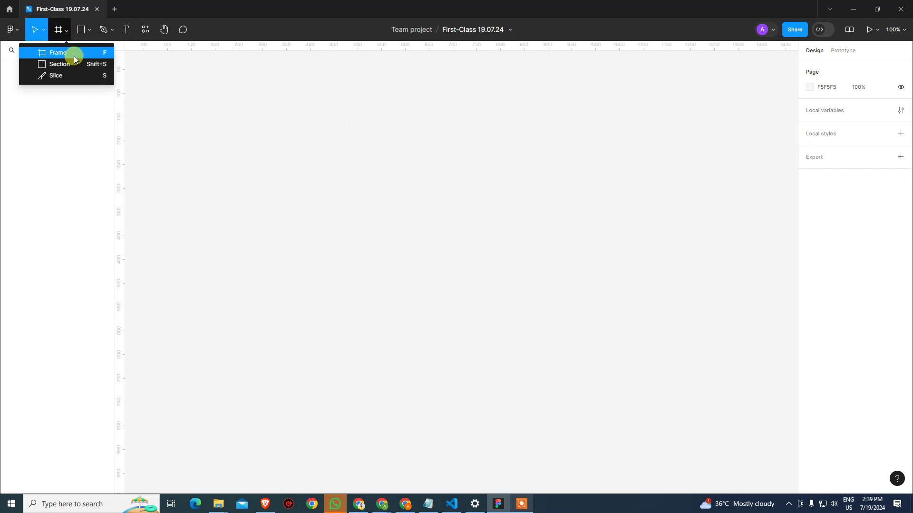
{"action": "left_click", "coordinate": [73, 56]}
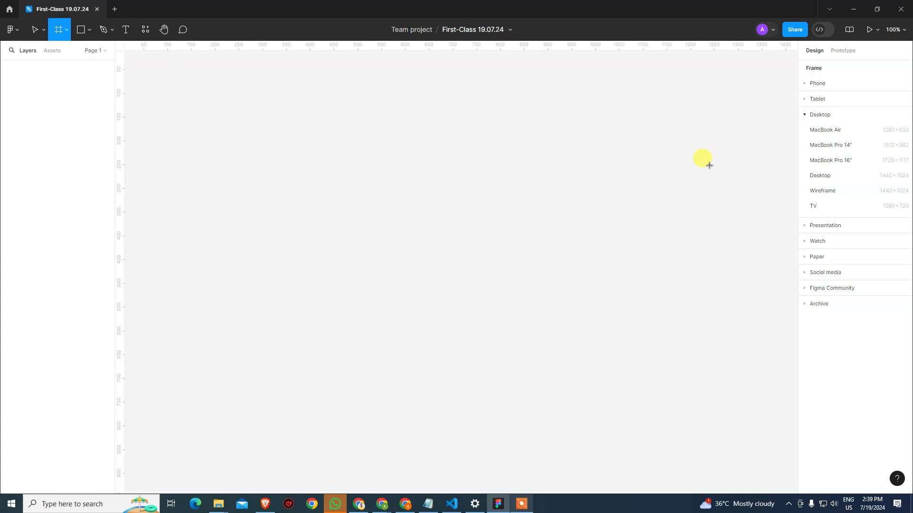
{"action": "left_click", "coordinate": [816, 117]}
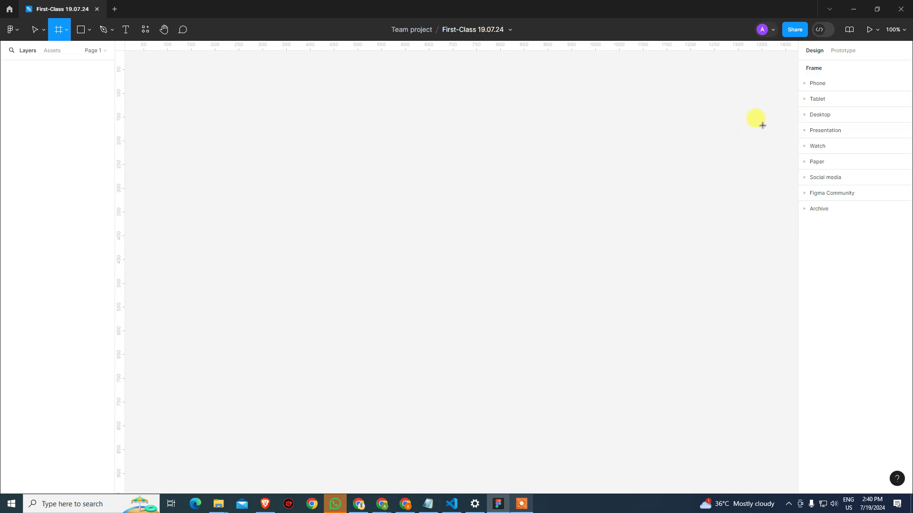
{"action": "left_click", "coordinate": [809, 115]}
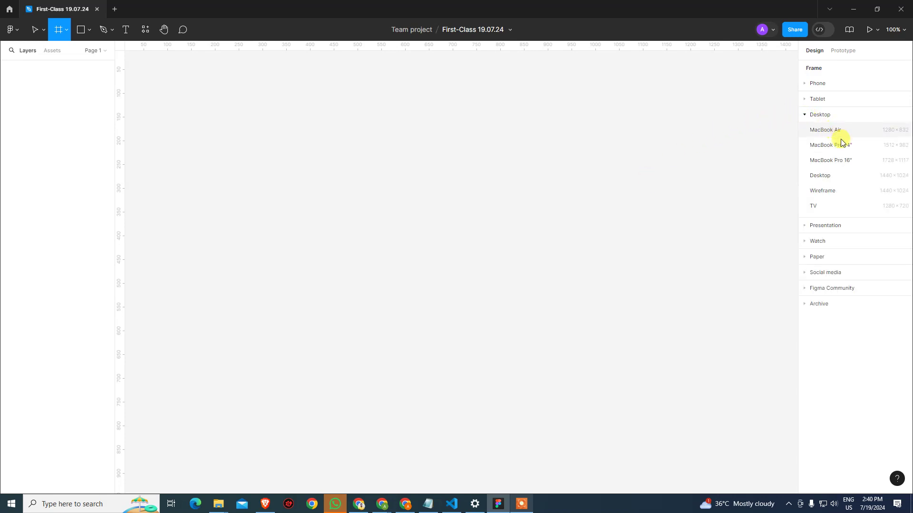
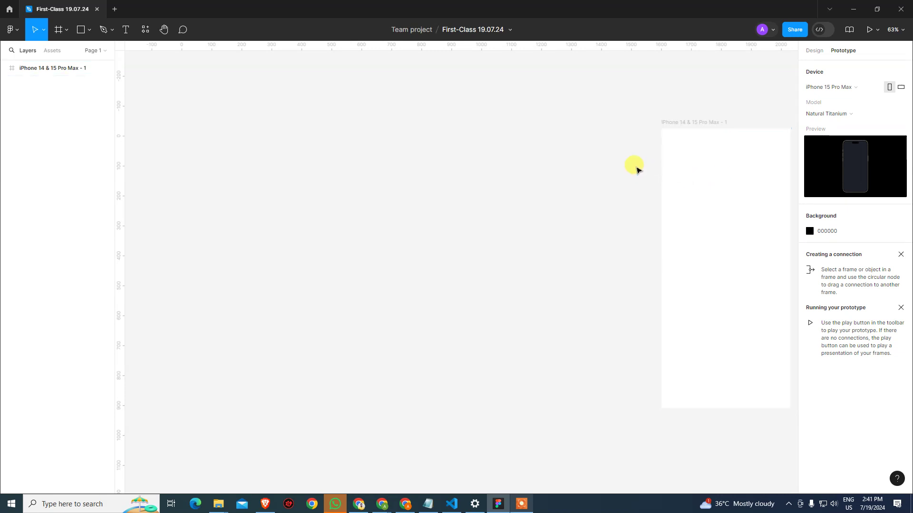
Preview the iPhone 14 & 15 Pro Max frame as a prototype and close the preview.
{"action": "left_click", "coordinate": [684, 142]}
{"action": "left_click", "coordinate": [864, 30]}
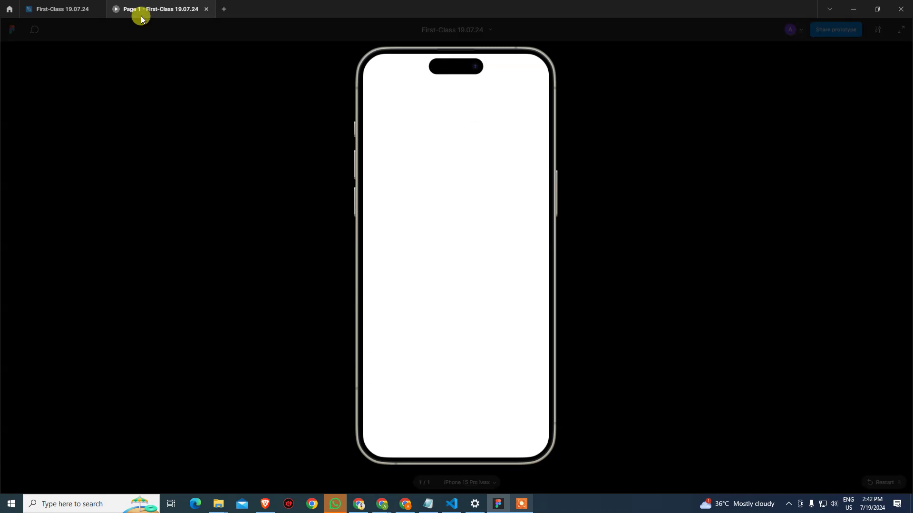
{"action": "left_click", "coordinate": [205, 9]}
Delete the iPhone 14 & 15 Pro Max frame from the canvas.
{"action": "left_click", "coordinate": [544, 187]}
{"action": "left_click", "coordinate": [699, 202]}
{"action": "key", "text": "Delete"}
Create a 1440 × 1024 desktop frame from the Desktop frame presets.
{"action": "left_click", "coordinate": [59, 29]}
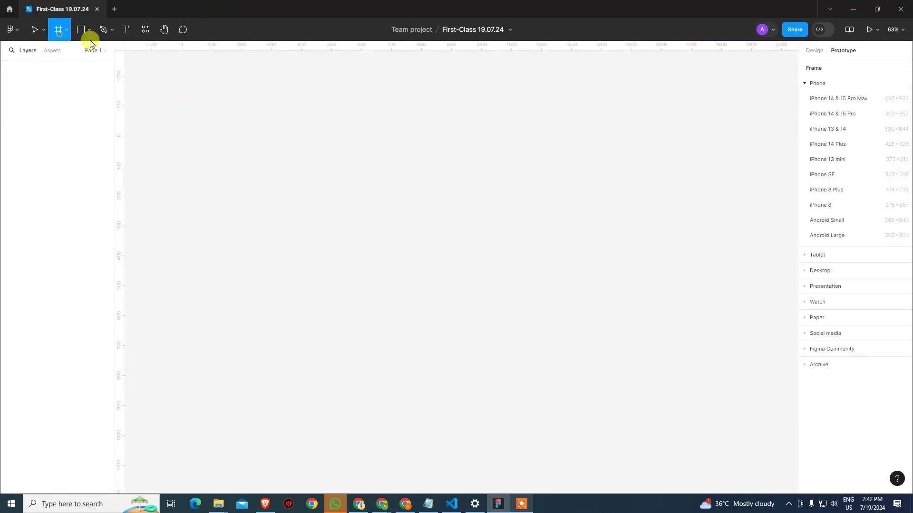
{"action": "left_click", "coordinate": [821, 84]}
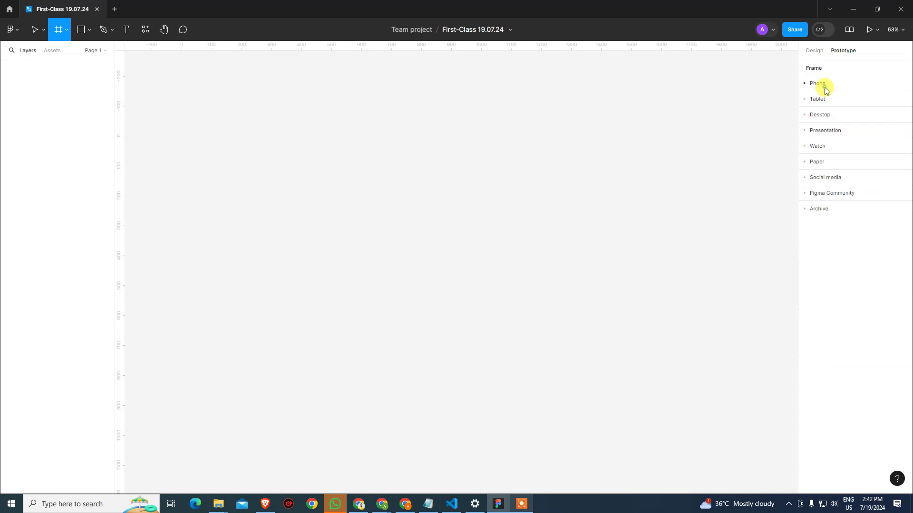
{"action": "left_click", "coordinate": [825, 99]}
{"action": "left_click", "coordinate": [825, 101]}
{"action": "left_click", "coordinate": [819, 115]}
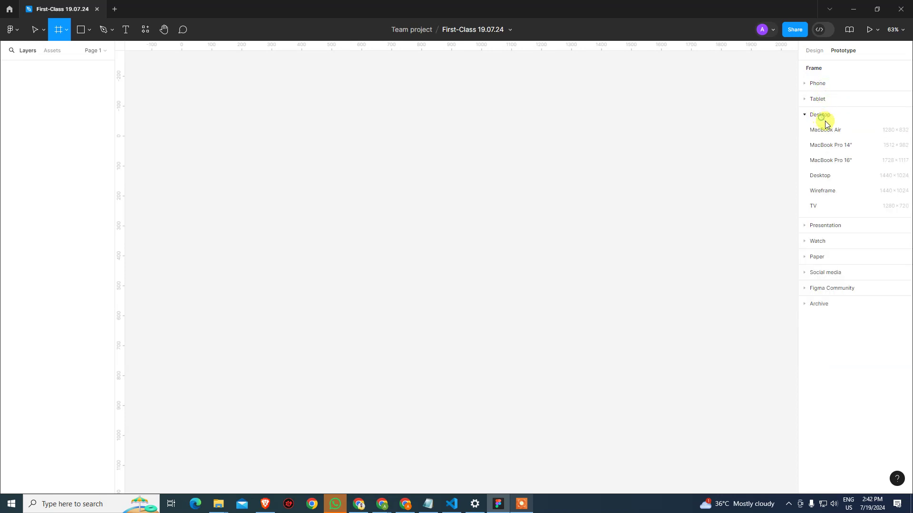
{"action": "left_click", "coordinate": [832, 191]}
{"action": "left_click", "coordinate": [756, 98]}
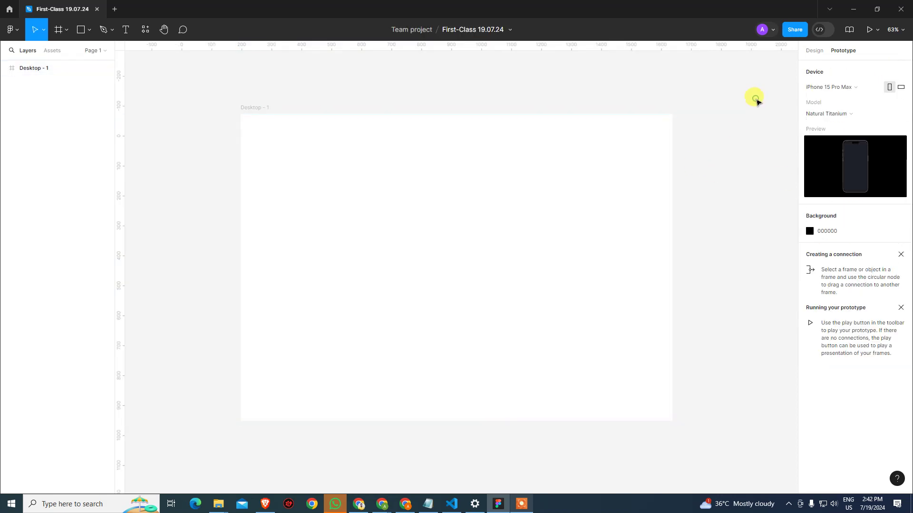
Set the prototype device to Custom size.
{"action": "left_click", "coordinate": [845, 114]}
{"action": "left_click", "coordinate": [836, 87]}
{"action": "left_click", "coordinate": [835, 86]}
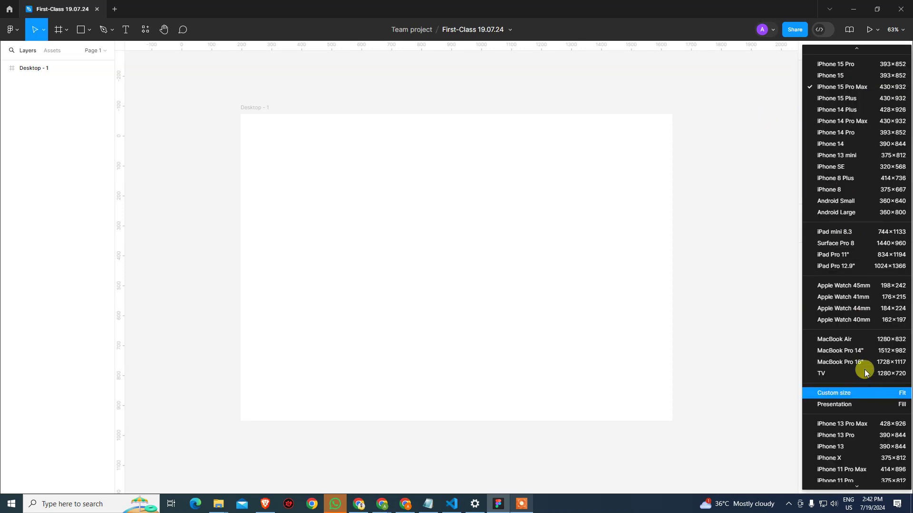
{"action": "scroll", "coordinate": [861, 380], "scroll_direction": "down", "scroll_amount": 3}
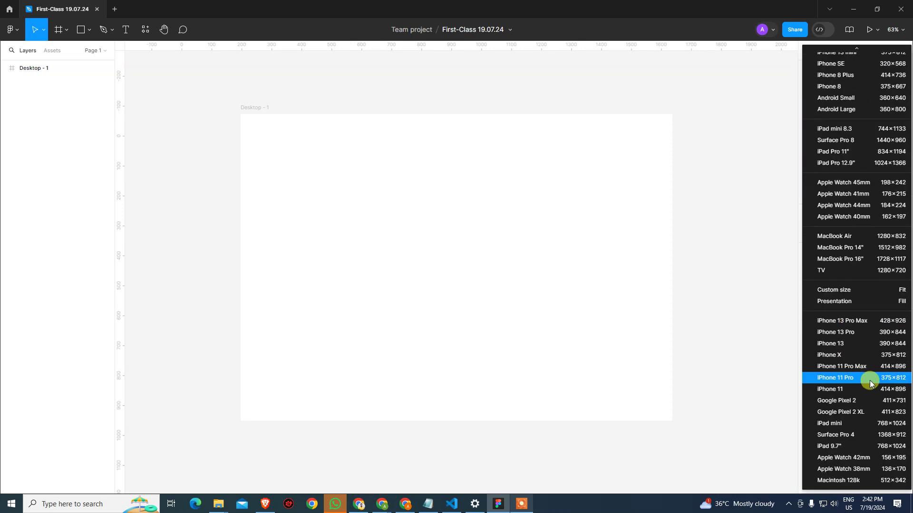
{"action": "left_click", "coordinate": [868, 289]}
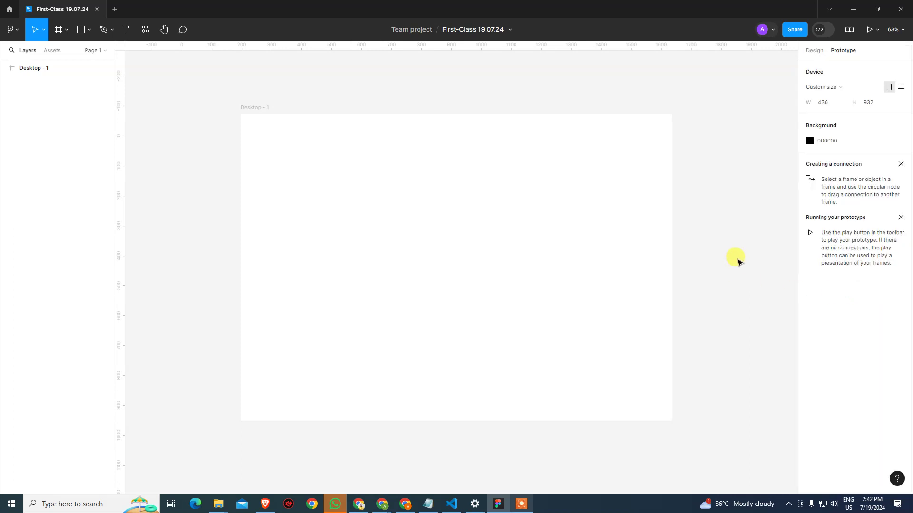
Set the prototype device to MacBook Pro 16".
{"action": "left_click", "coordinate": [839, 89]}
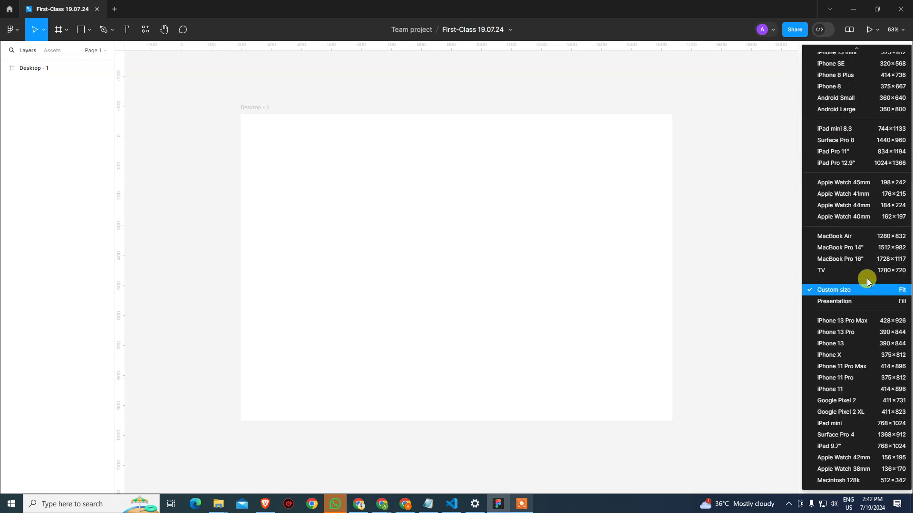
{"action": "scroll", "coordinate": [863, 276], "scroll_direction": "up", "scroll_amount": 1}
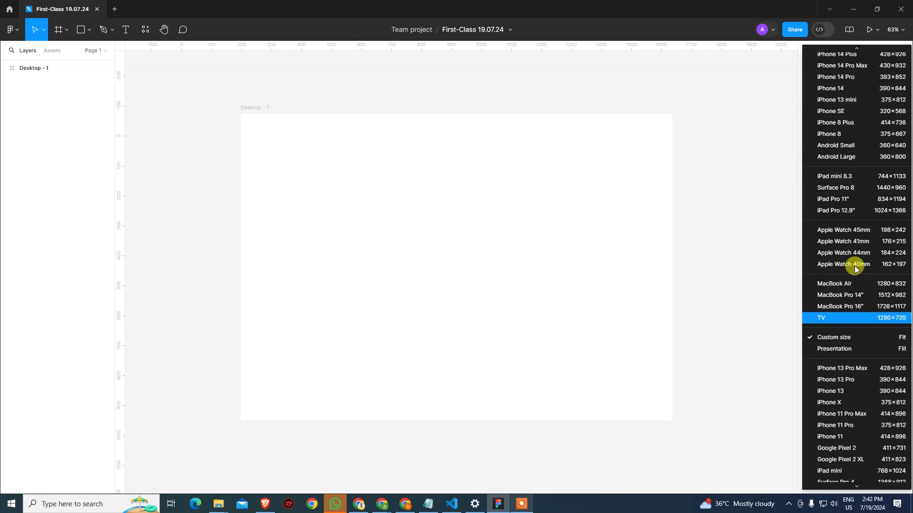
{"action": "left_click", "coordinate": [861, 307]}
Delete the 1440 × 1024 desktop frame and create a MacBook Pro 16" frame of 1728 × 1117 in its place.
{"action": "left_click", "coordinate": [520, 210]}
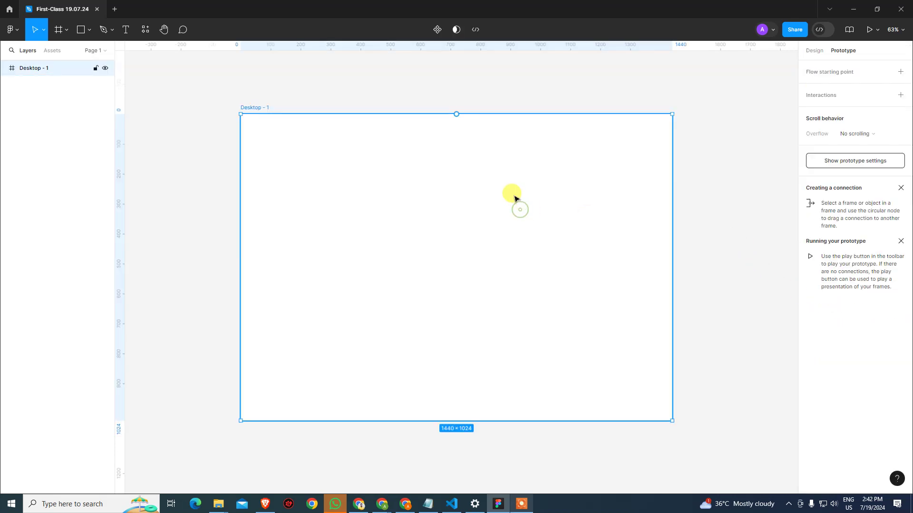
{"action": "key", "text": "Delete"}
{"action": "left_click", "coordinate": [61, 30]}
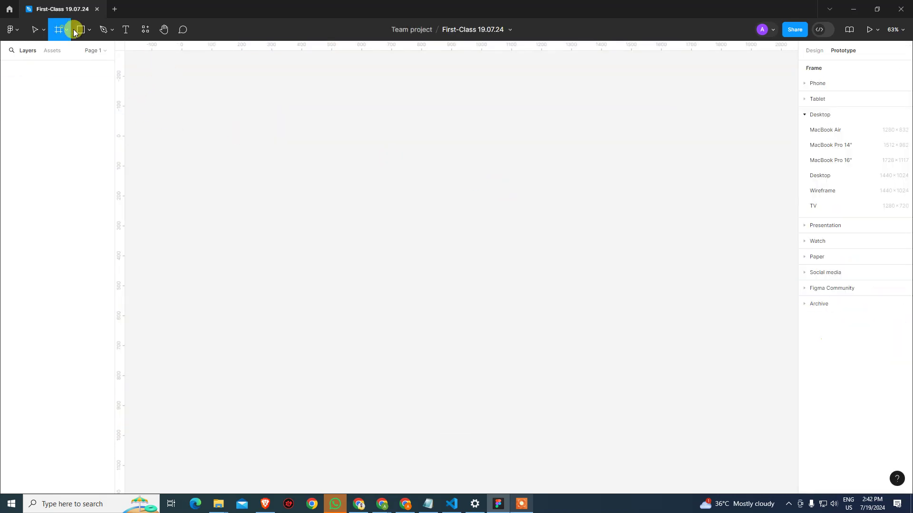
{"action": "left_click", "coordinate": [848, 165]}
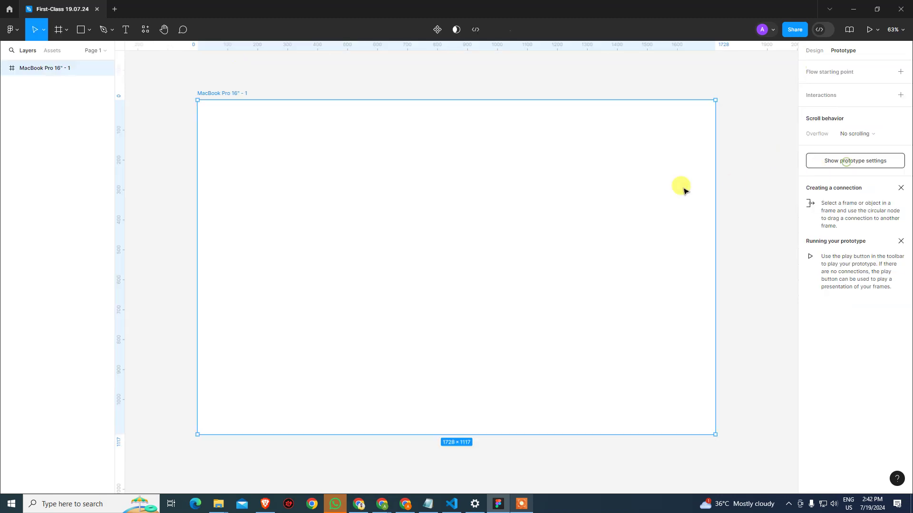
Duplicate the MacBook Pro 16" frame beside the original.
{"action": "left_click", "coordinate": [363, 71]}
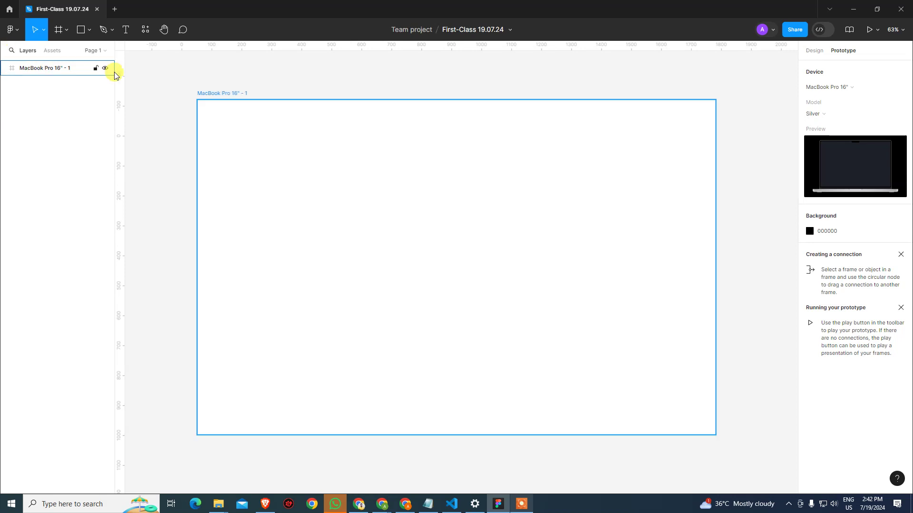
{"action": "left_click", "coordinate": [212, 93]}
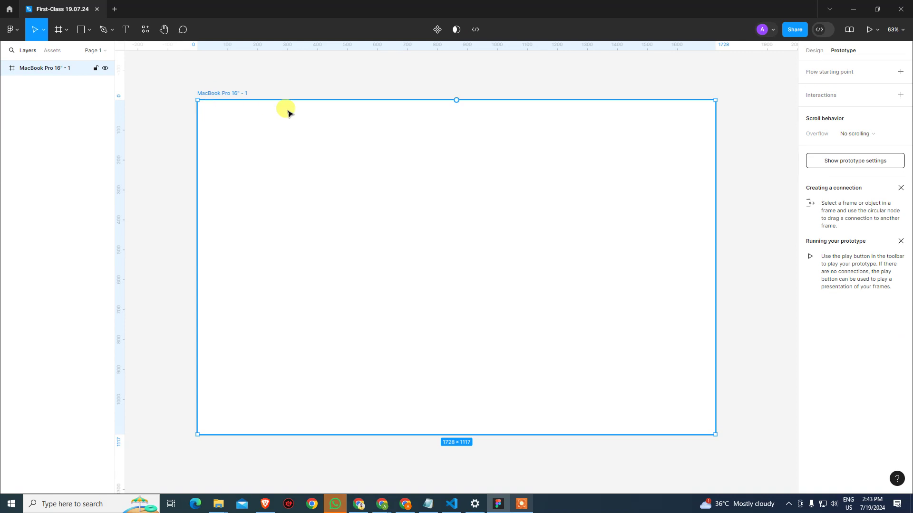
{"action": "key", "text": "ctrl+d"}
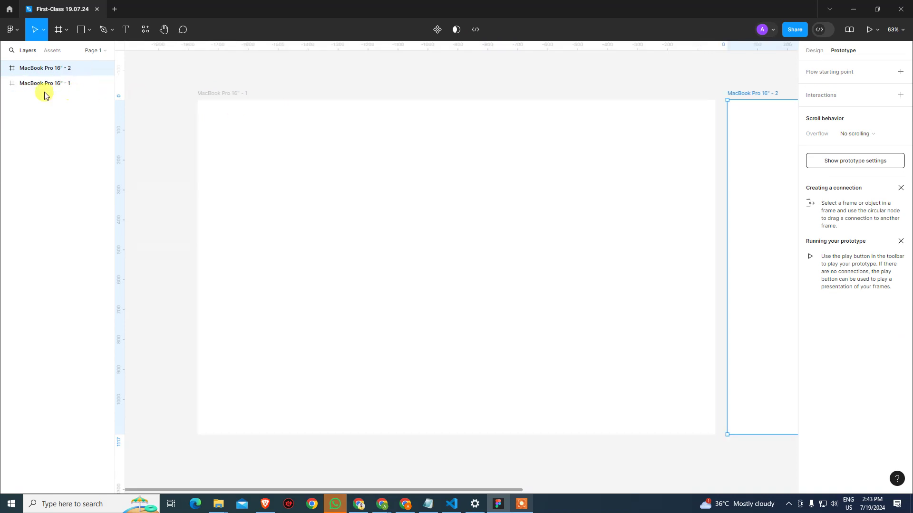
Draw a rectangle about 149 × 128 in the upper-left area of the first MacBook Pro frame.
{"action": "left_click", "coordinate": [240, 101]}
{"action": "left_click", "coordinate": [80, 34]}
{"action": "left_click_drag", "start_coordinate": [239, 168], "coordinate": [283, 206]}
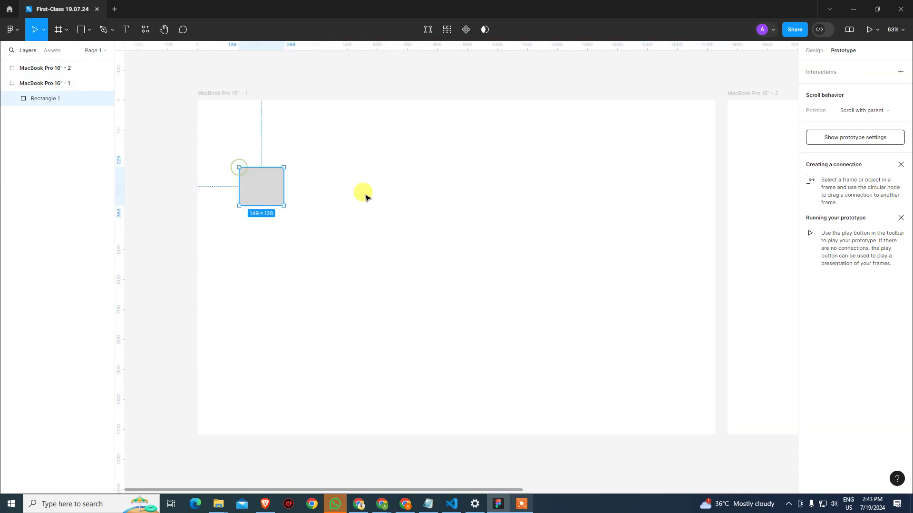
Duplicate the rectangle three times within the first frame and move two of the copies into the second frame.
{"action": "left_click", "coordinate": [376, 205]}
{"action": "left_click", "coordinate": [250, 191]}
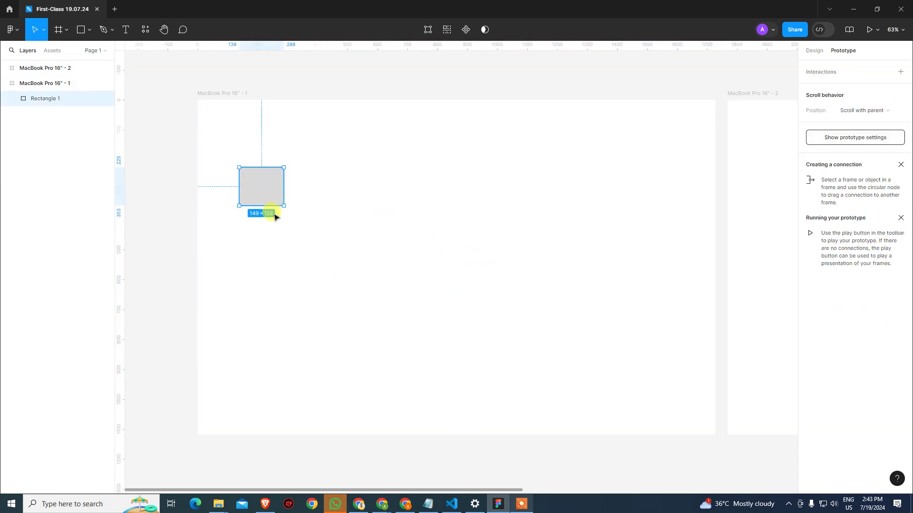
{"action": "left_click_drag", "start_coordinate": [259, 182], "coordinate": [425, 339]}
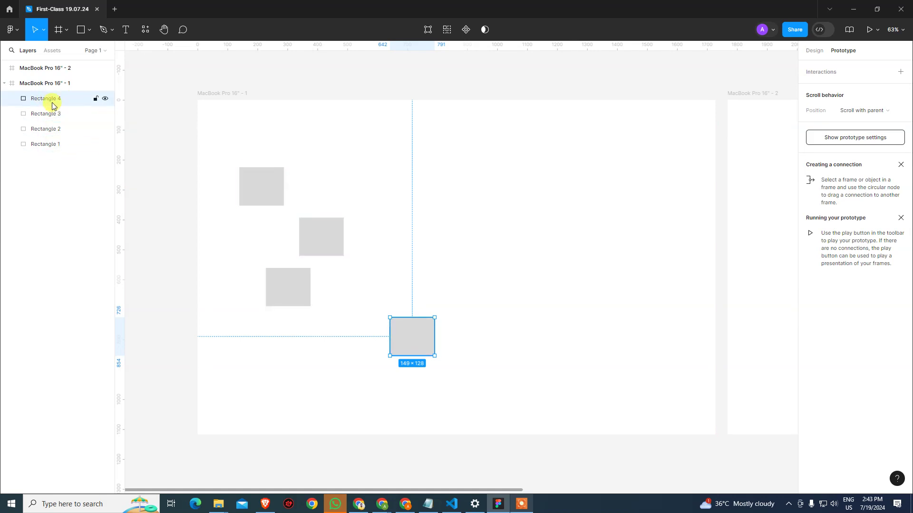
{"action": "left_click_drag", "start_coordinate": [413, 334], "coordinate": [772, 315]}
{"action": "left_click_drag", "start_coordinate": [322, 230], "coordinate": [712, 215]}
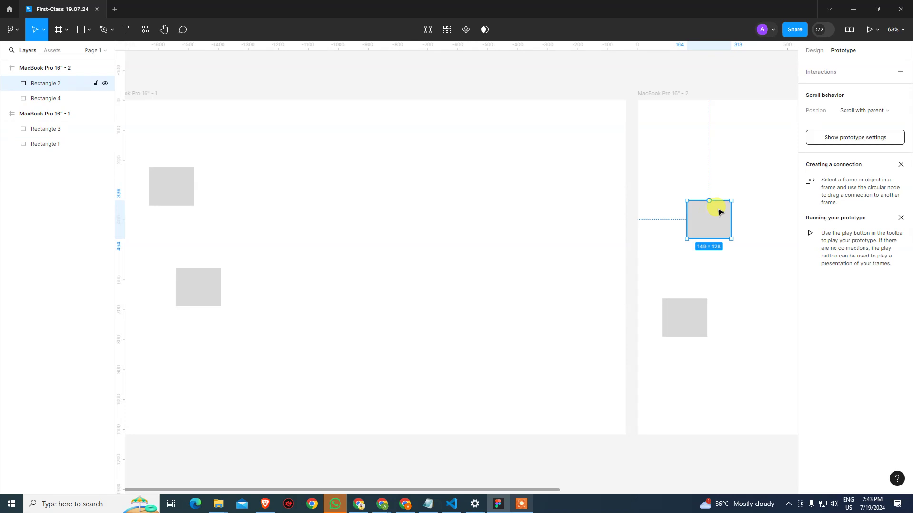
Delete both MacBook Pro frames with their rectangles and create a new MacBook Pro 16" frame of 1728 × 1117.
{"action": "left_click", "coordinate": [245, 82]}
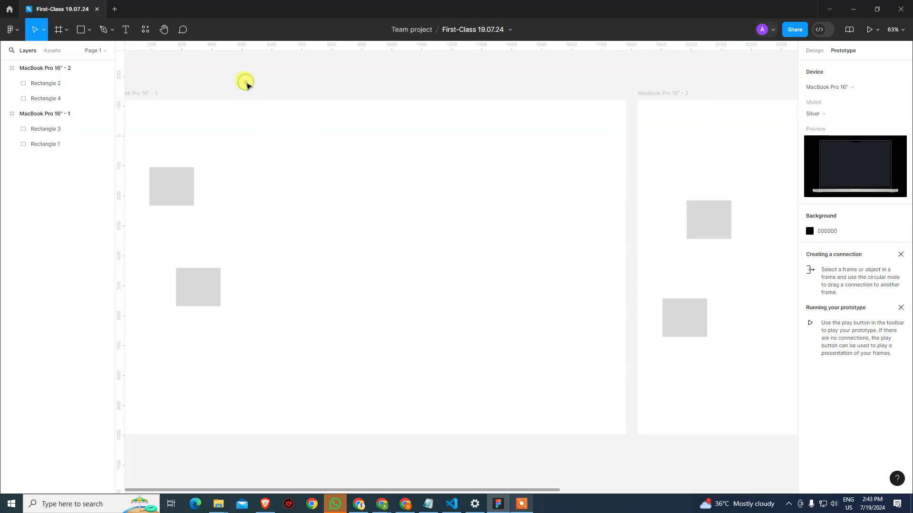
{"action": "scroll", "coordinate": [275, 185], "scroll_direction": "left", "scroll_amount": 3}
{"action": "scroll", "coordinate": [275, 185], "scroll_direction": "up", "scroll_amount": 1}
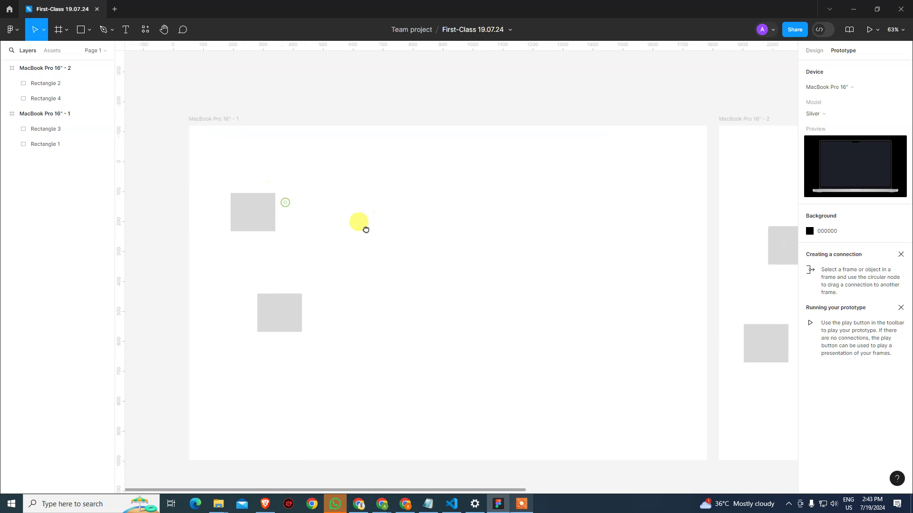
{"action": "scroll", "coordinate": [689, 143], "scroll_direction": "right", "scroll_amount": 1}
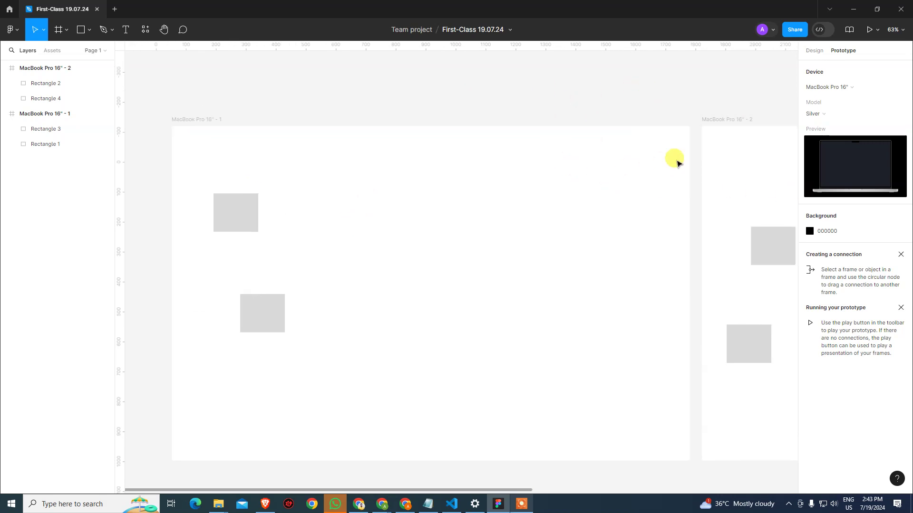
{"action": "left_click", "coordinate": [716, 122]}
{"action": "key", "text": "Delete"}
{"action": "left_click", "coordinate": [193, 118]}
{"action": "key", "text": "Delete"}
{"action": "left_click", "coordinate": [59, 29]}
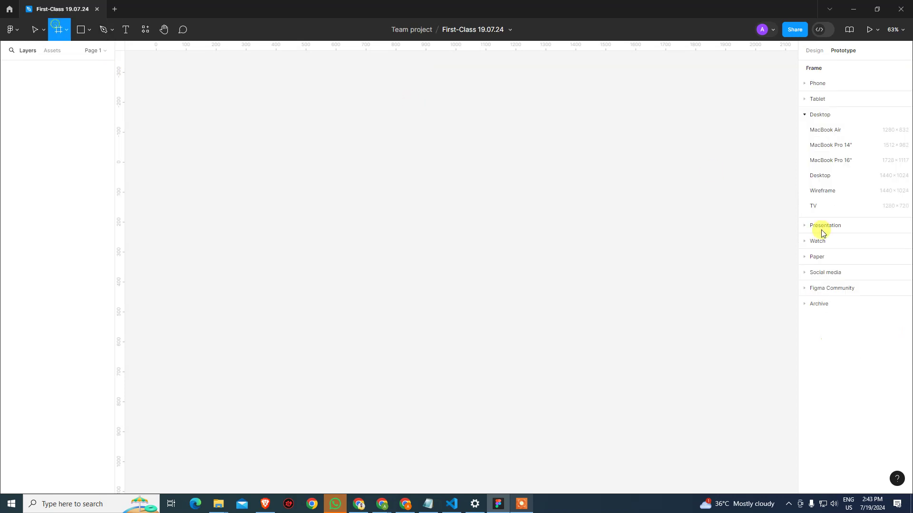
{"action": "left_click", "coordinate": [834, 160]}
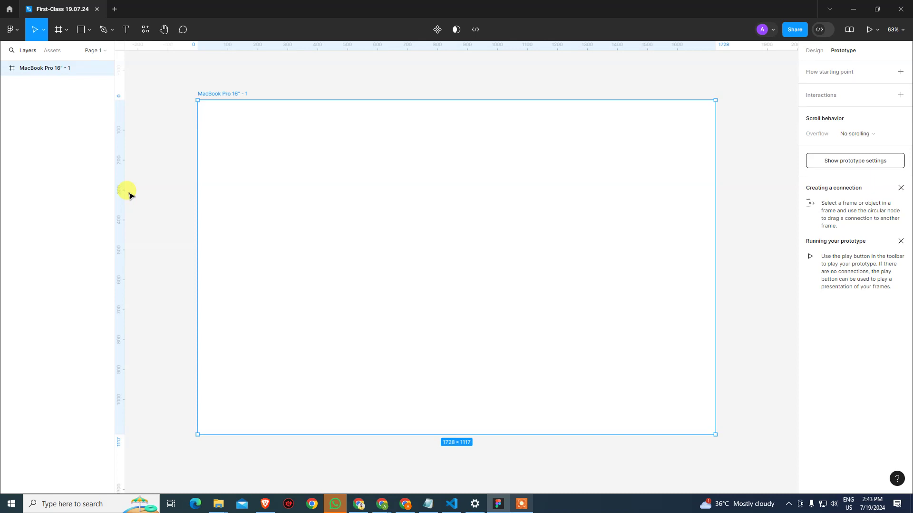
Add seven blank pages to the file, keeping their default names, and return to Page 1 with nothing selected.
{"action": "left_click", "coordinate": [101, 50]}
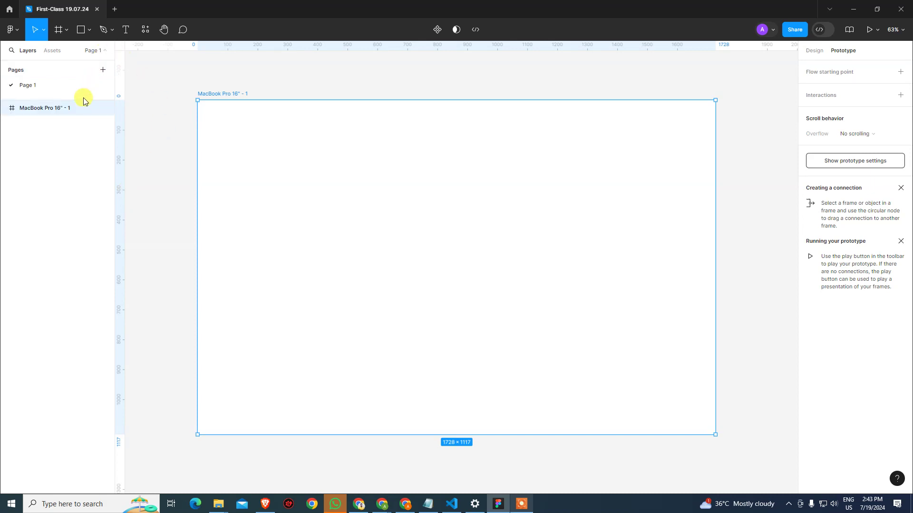
{"action": "left_click", "coordinate": [103, 69]}
{"action": "left_click", "coordinate": [102, 70]}
{"action": "left_click", "coordinate": [101, 69]}
{"action": "left_click", "coordinate": [102, 69]}
{"action": "left_click", "coordinate": [101, 69]}
{"action": "left_click", "coordinate": [101, 69]}
{"action": "left_click", "coordinate": [101, 69]}
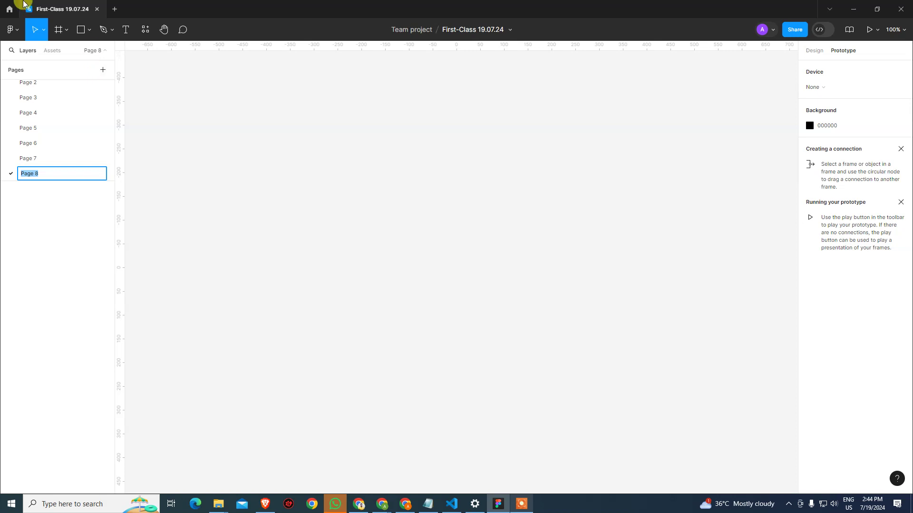
{"action": "scroll", "coordinate": [57, 145], "scroll_direction": "up", "scroll_amount": 2}
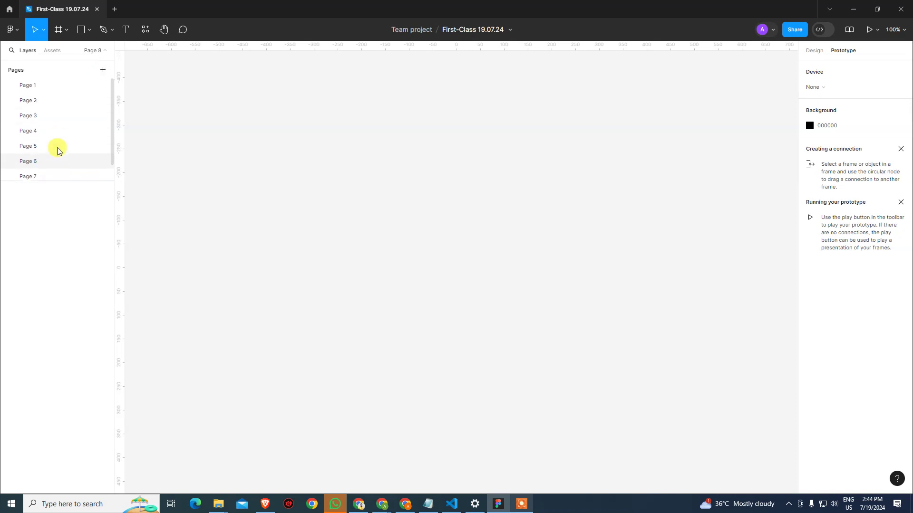
{"action": "left_click", "coordinate": [56, 90]}
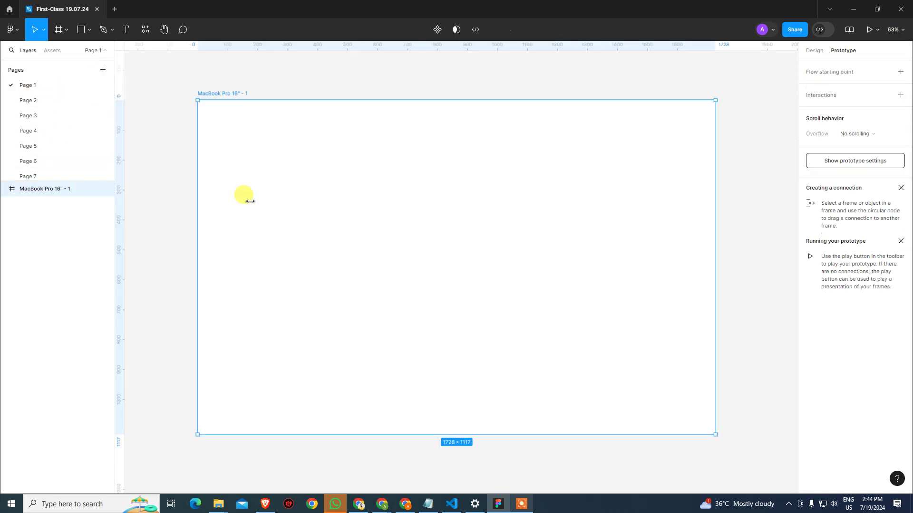
{"action": "left_click", "coordinate": [753, 200]}
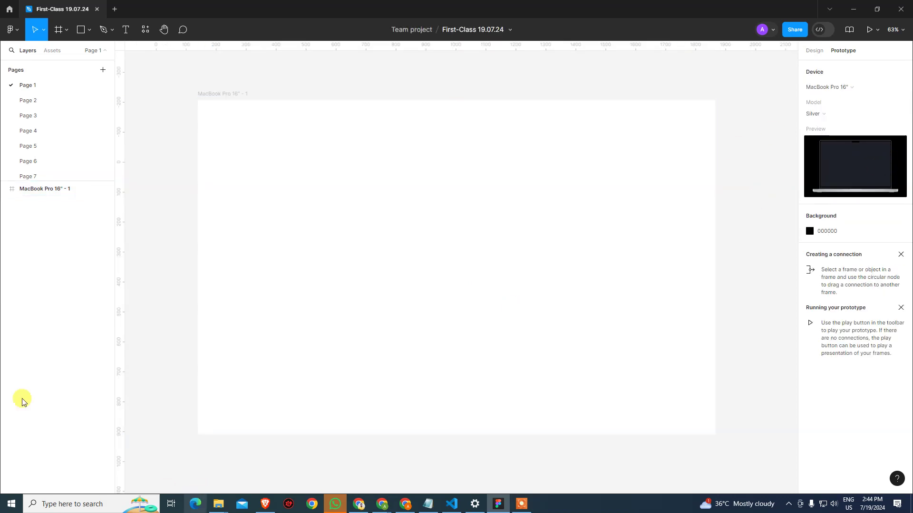
Create an iPhone 14 & 15 Pro Max frame of 430 × 932 on Page 2 from the Phone presets.
{"action": "left_click", "coordinate": [33, 100]}
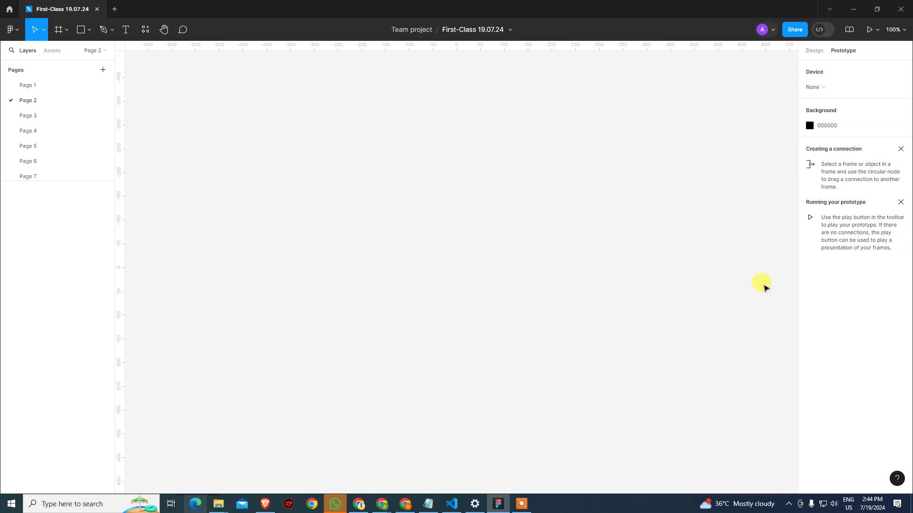
{"action": "left_click", "coordinate": [88, 31]}
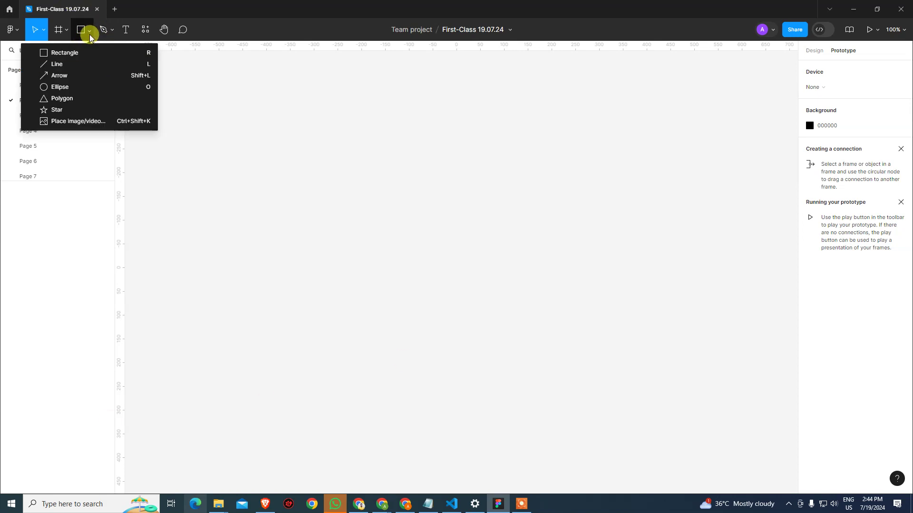
{"action": "left_click", "coordinate": [59, 29]}
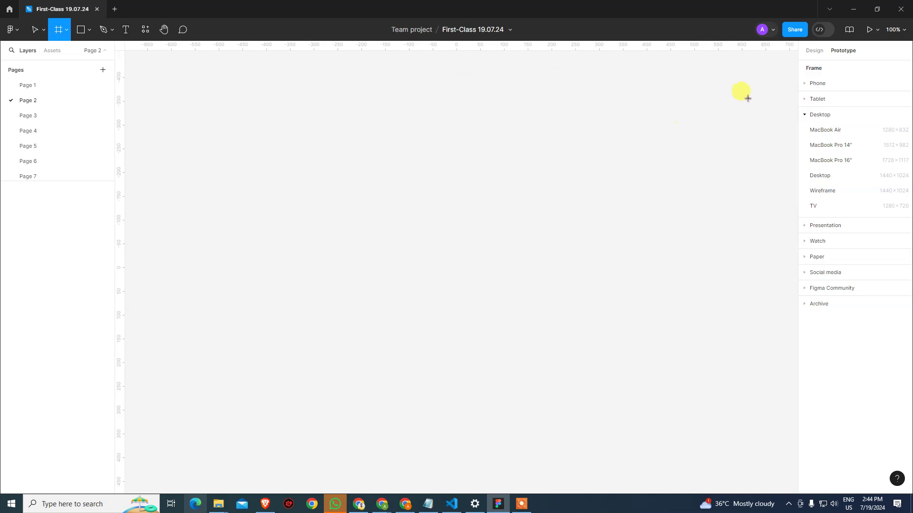
{"action": "left_click", "coordinate": [806, 83]}
{"action": "left_click", "coordinate": [835, 97]}
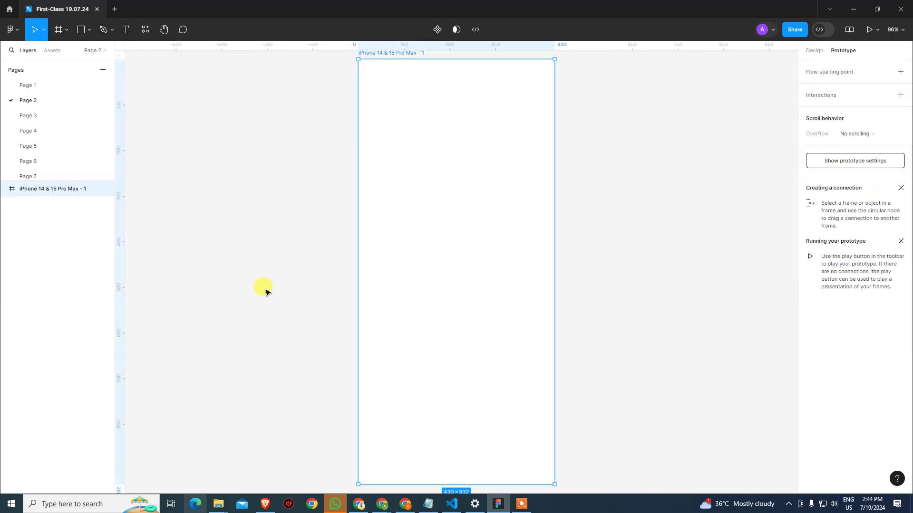
{"action": "left_click", "coordinate": [230, 162]}
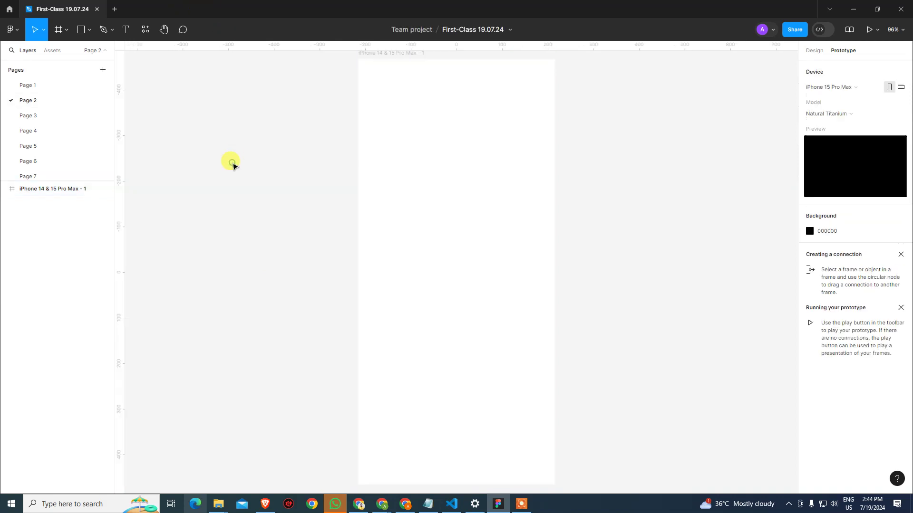
Compare the frames and prototype devices of Page 1 and Page 2 by switching between the two pages.
{"action": "left_click_drag", "start_coordinate": [63, 191], "coordinate": [114, 195]}
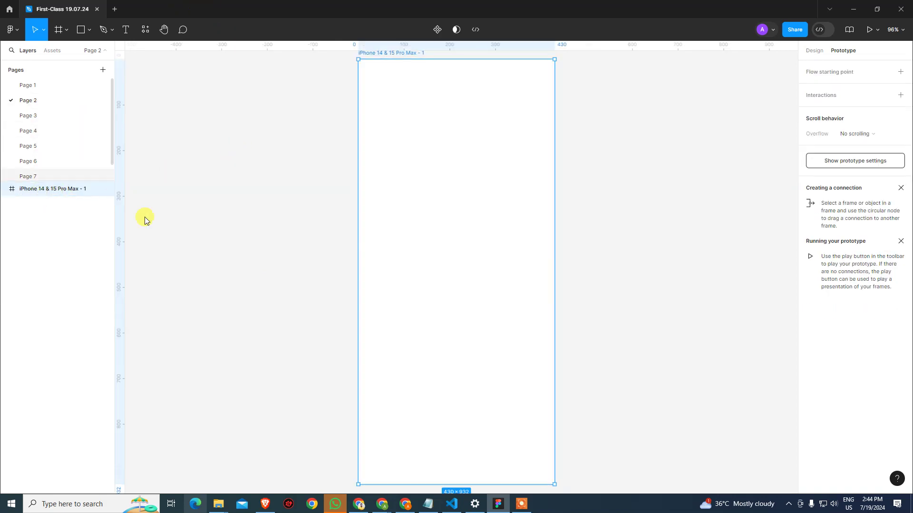
{"action": "left_click", "coordinate": [197, 203]}
{"action": "left_click", "coordinate": [45, 85]}
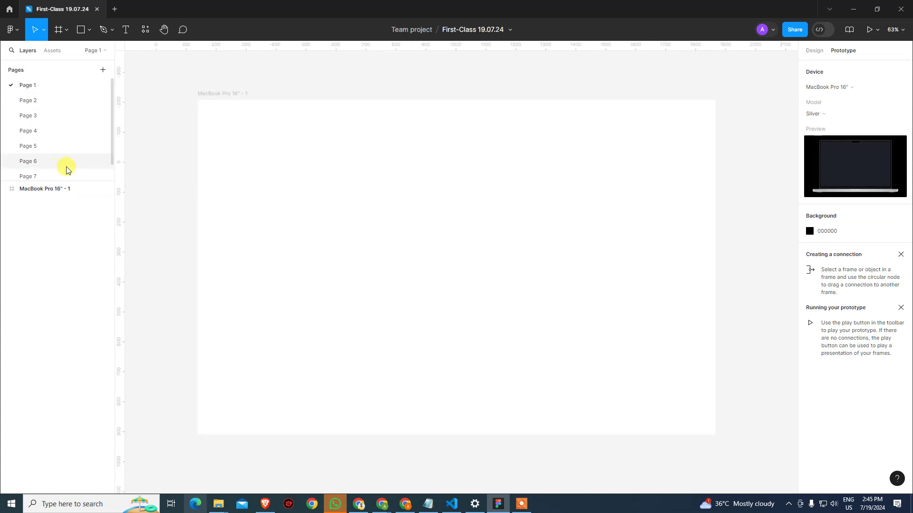
{"action": "left_click", "coordinate": [41, 105]}
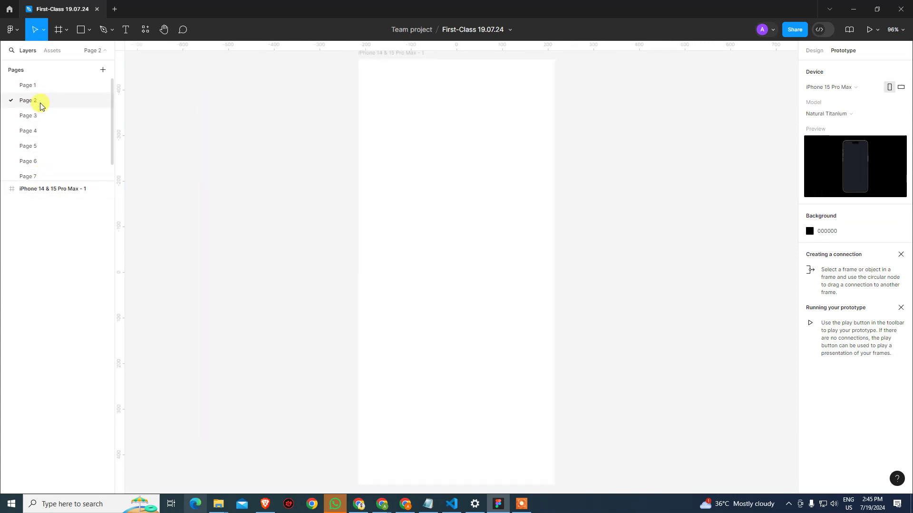
{"action": "left_click", "coordinate": [39, 90]}
{"action": "left_click", "coordinate": [40, 99]}
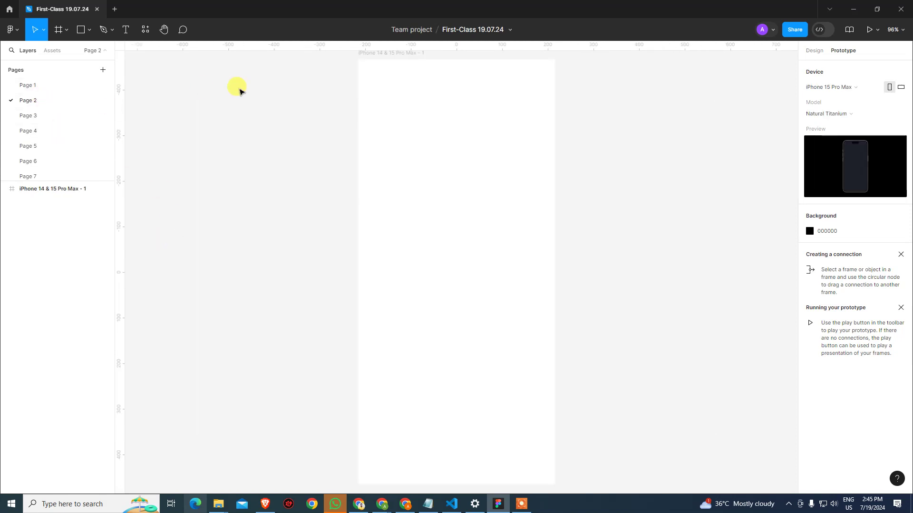
{"action": "left_click", "coordinate": [40, 86]}
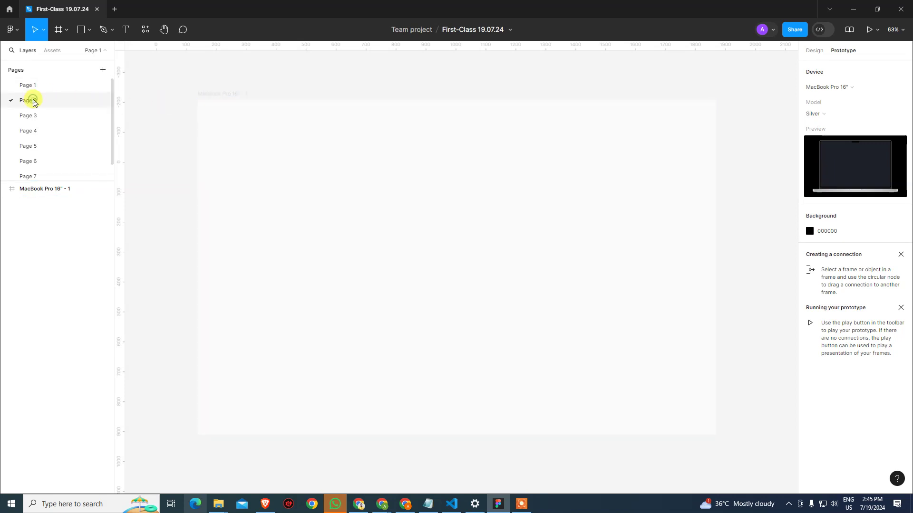
Create an iPad Pro 12.9" frame of 1024 × 1366 on Page 3 from the Tablet presets.
{"action": "left_click", "coordinate": [33, 122]}
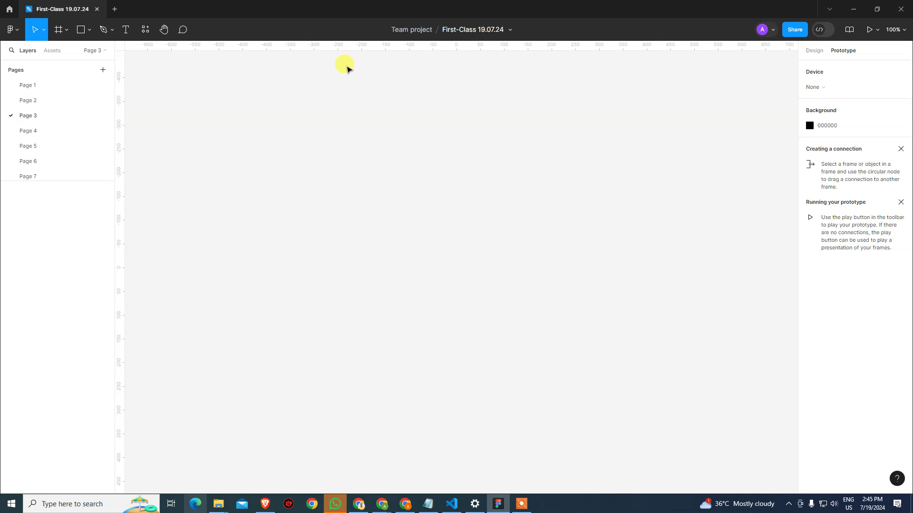
{"action": "left_click", "coordinate": [68, 33]}
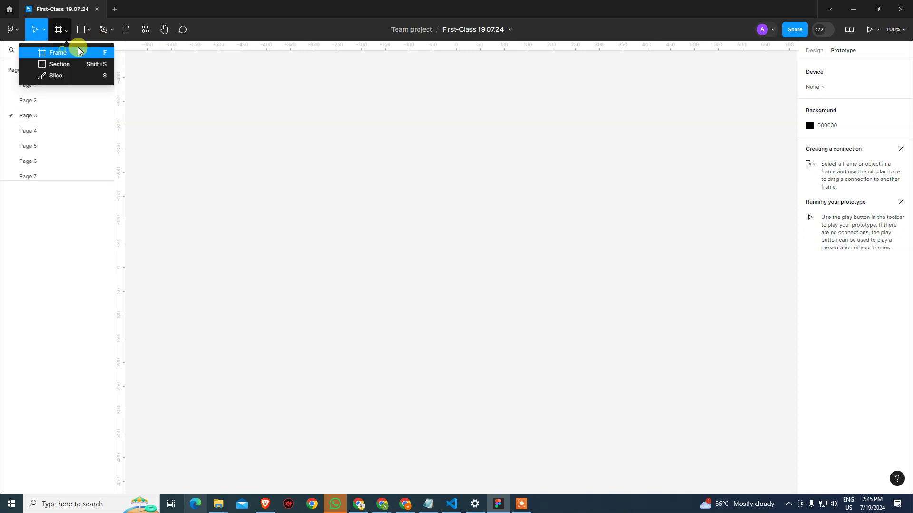
{"action": "left_click", "coordinate": [59, 52]}
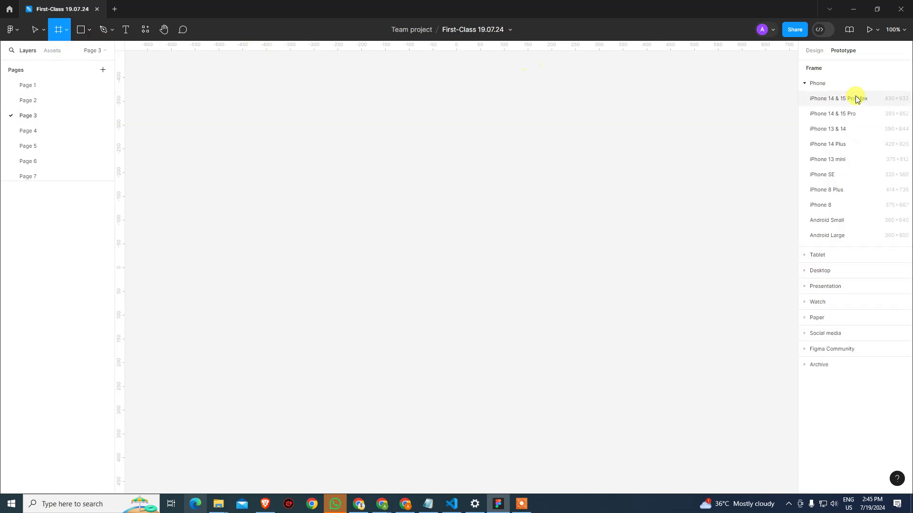
{"action": "left_click", "coordinate": [817, 255]}
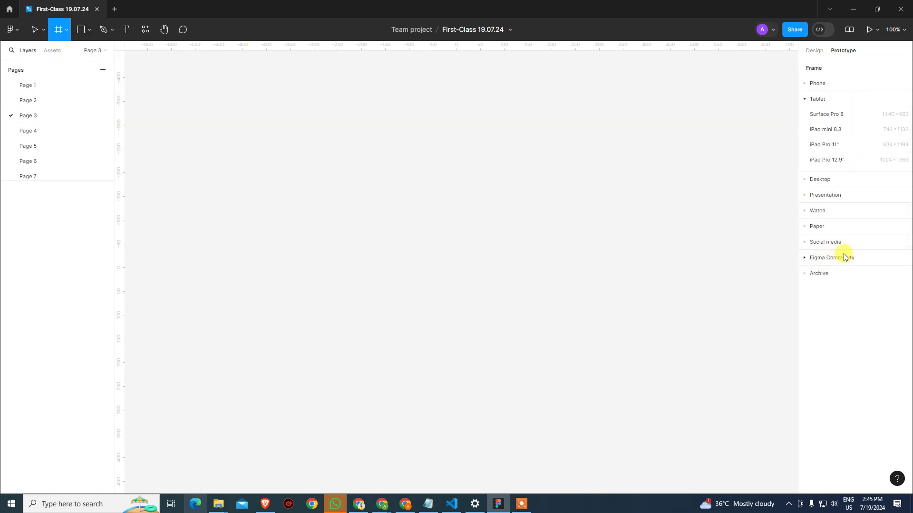
{"action": "left_click", "coordinate": [827, 161]}
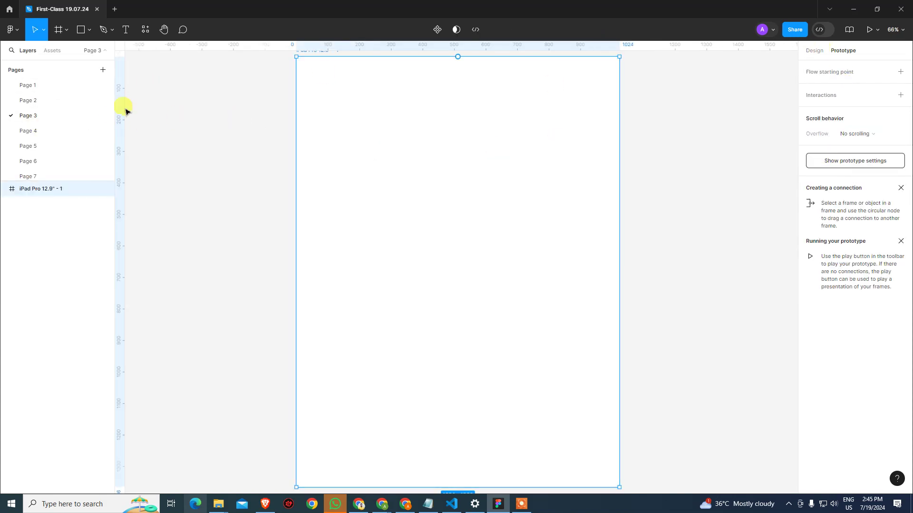
Go through Pages 1, 2 and 3 in order to review each page's frame and prototype device.
{"action": "left_click", "coordinate": [46, 85]}
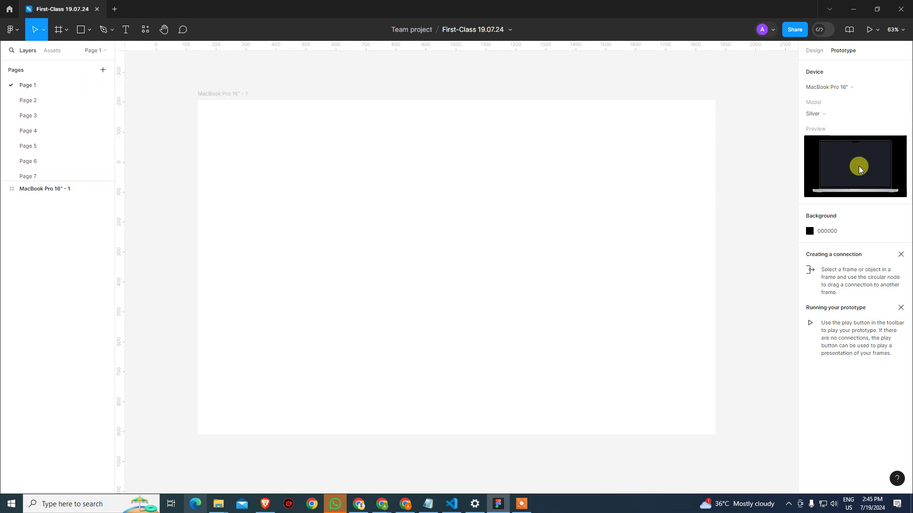
{"action": "left_click", "coordinate": [49, 104]}
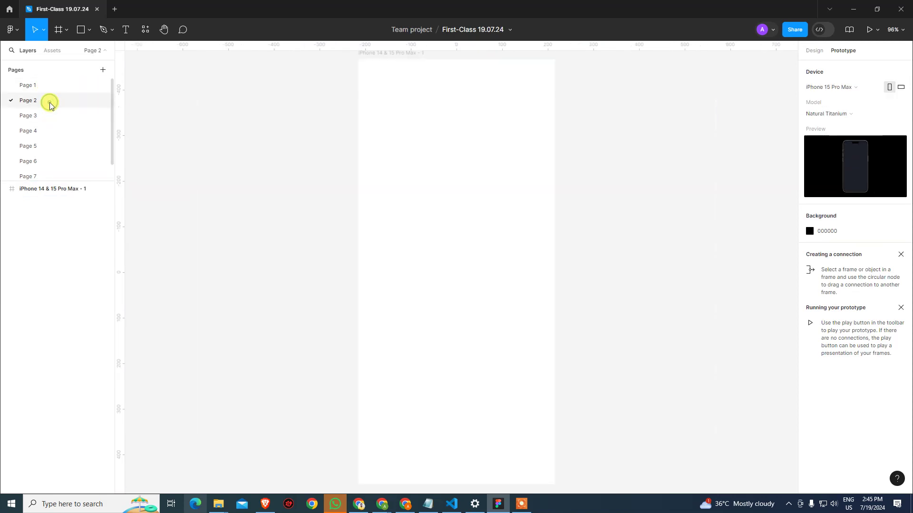
{"action": "left_click", "coordinate": [44, 117]}
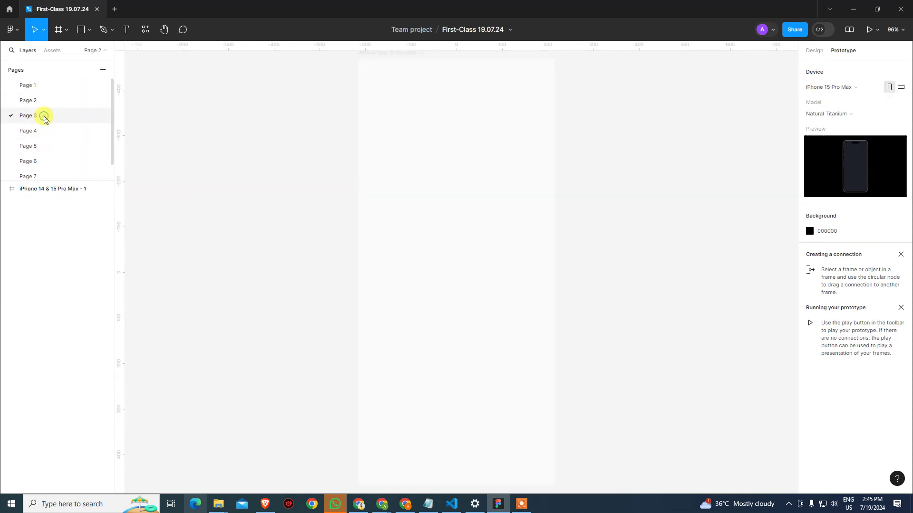
Check the iPad Pro 12.9" frame's design properties and Page 3's prototype device, comparing them with the other pages.
{"action": "left_click", "coordinate": [812, 50]}
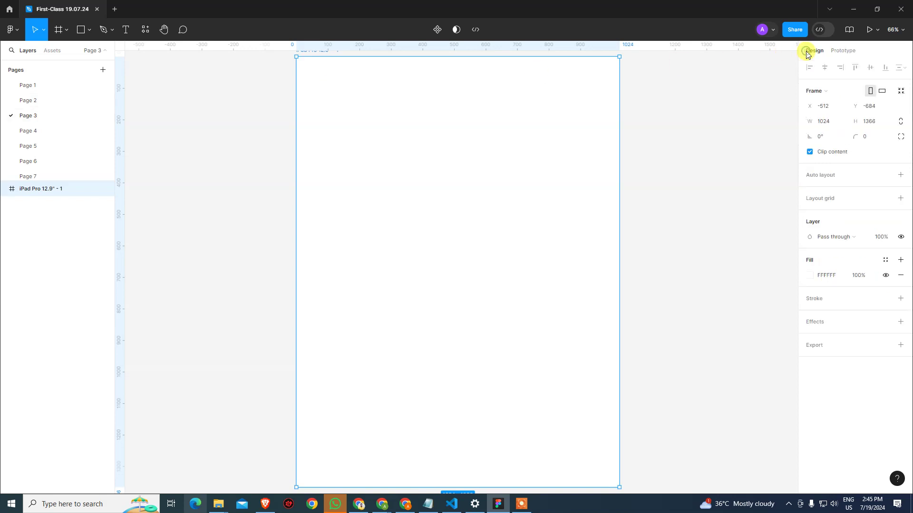
{"action": "left_click", "coordinate": [843, 50]}
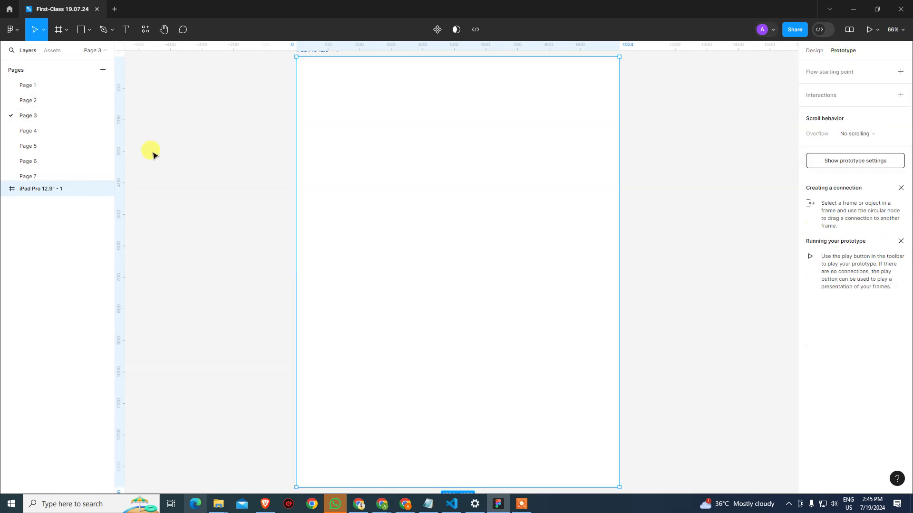
{"action": "left_click", "coordinate": [259, 177]}
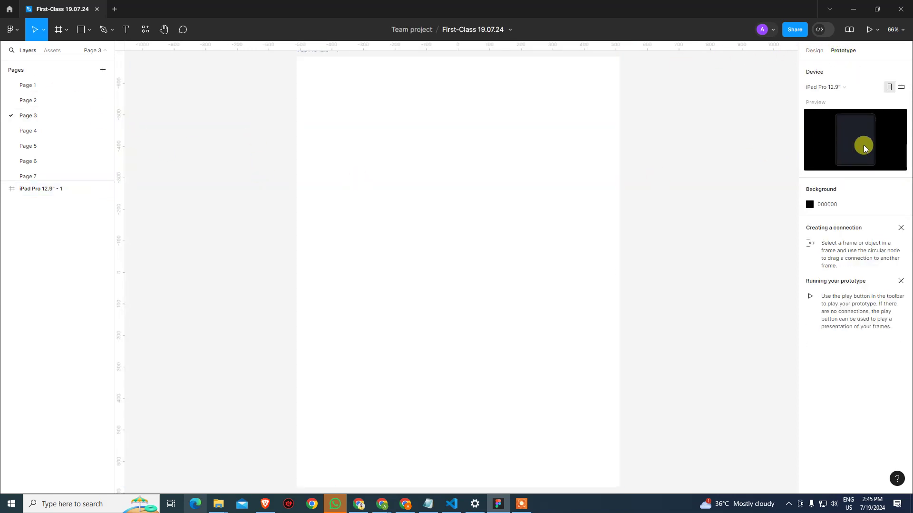
{"action": "left_click", "coordinate": [38, 85]}
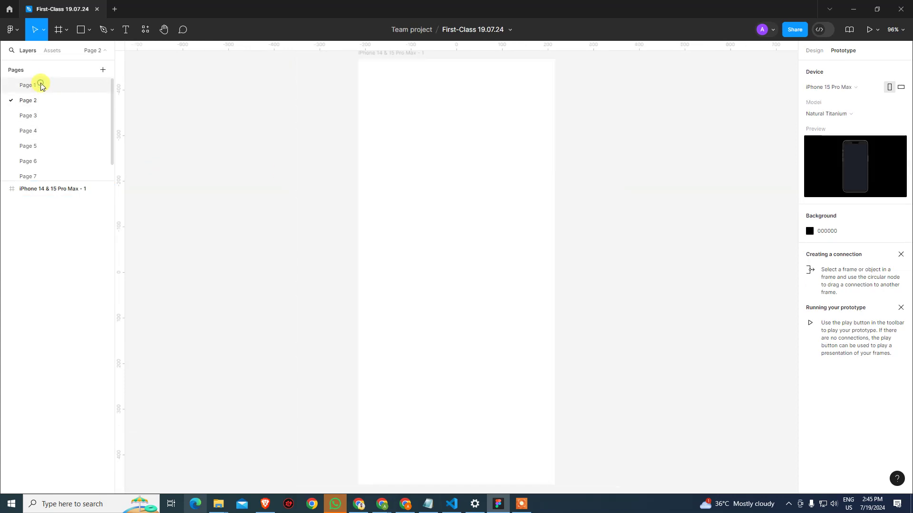
{"action": "left_click", "coordinate": [33, 116]}
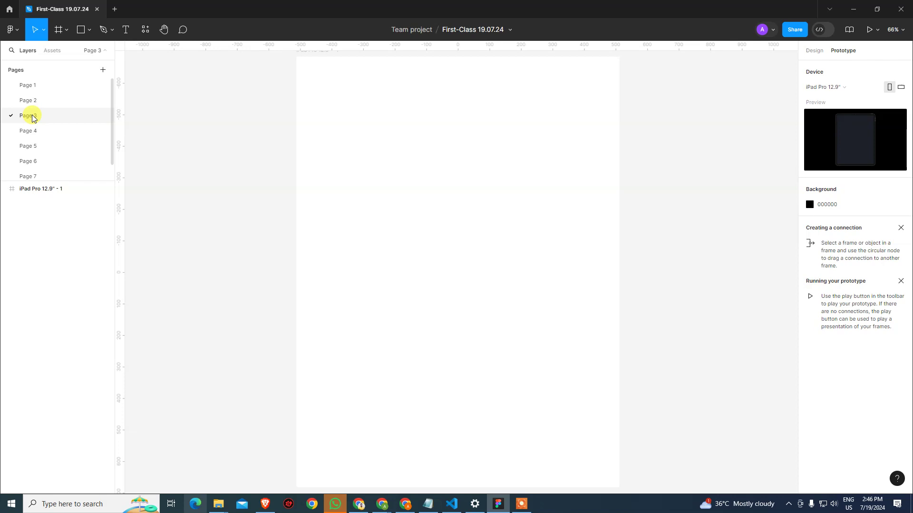
Add an iPhone 14 & 15 Pro Max frame of 430 × 932 beside the iPad Pro 12.9" frame on Page 3.
{"action": "left_click", "coordinate": [362, 167]}
{"action": "left_click", "coordinate": [206, 123]}
{"action": "left_click", "coordinate": [58, 29]}
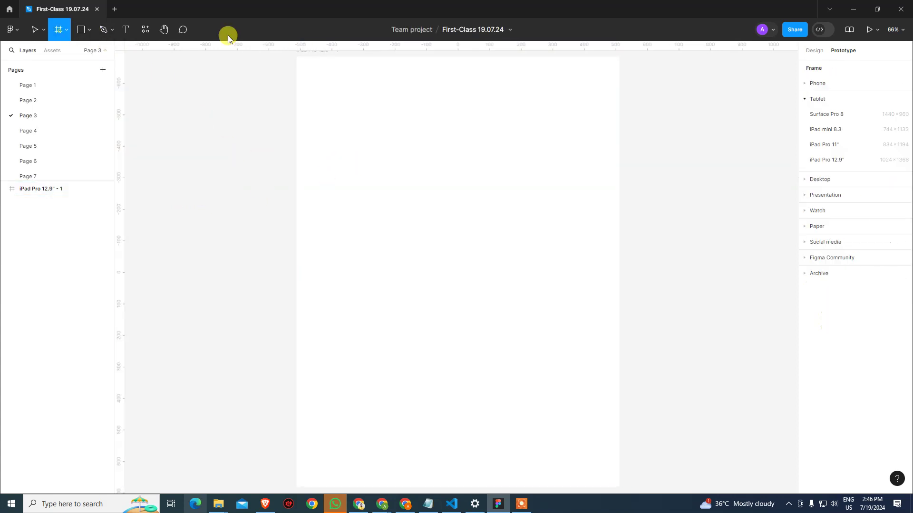
{"action": "left_click", "coordinate": [817, 83]}
{"action": "left_click", "coordinate": [826, 96]}
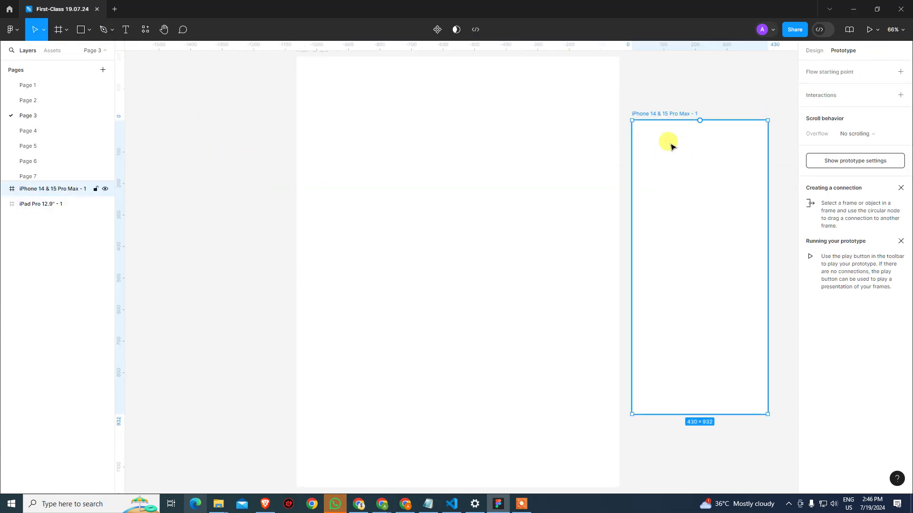
{"action": "left_click", "coordinate": [682, 100]}
{"action": "left_click", "coordinate": [515, 134]}
{"action": "left_click", "coordinate": [725, 65]}
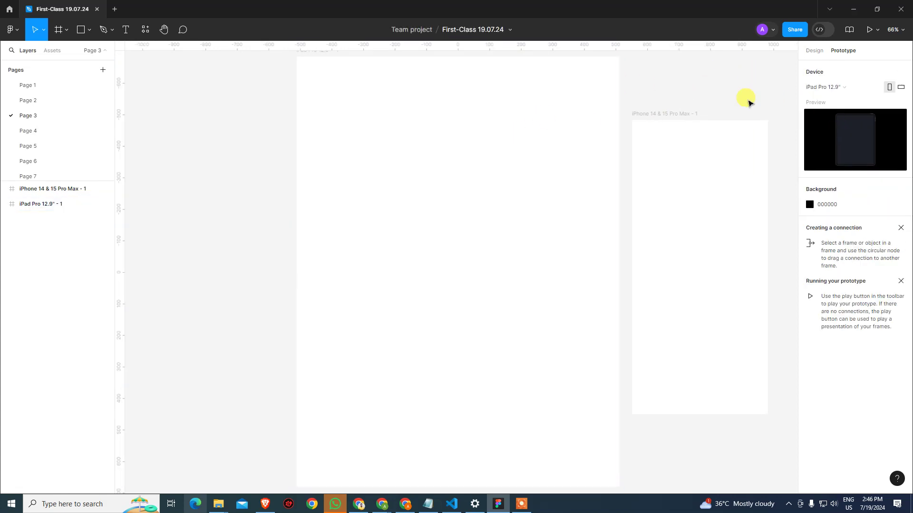
Draw a rectangle about 439 × 428 in the iPad frame and place a copy, resized to about 295 × 294, in the iPhone frame.
{"action": "left_click", "coordinate": [80, 31]}
{"action": "left_click_drag", "start_coordinate": [399, 155], "coordinate": [538, 289]}
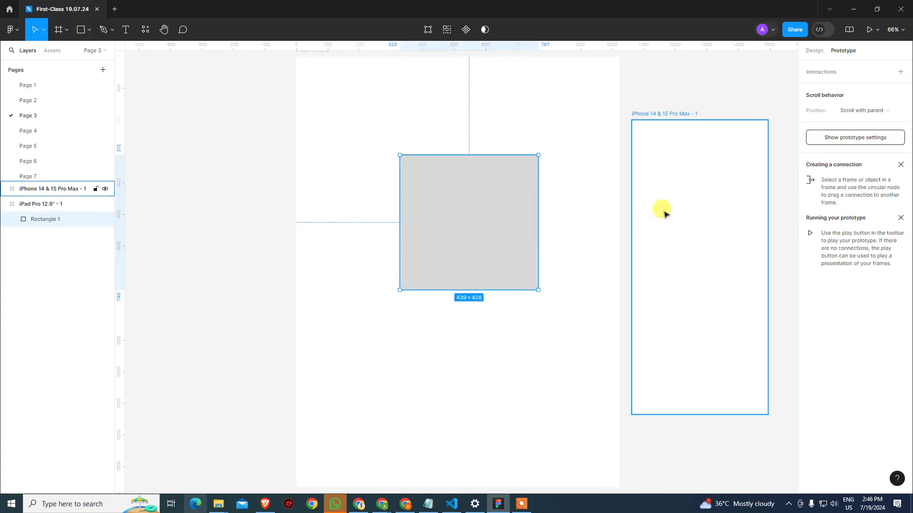
{"action": "left_click_drag", "start_coordinate": [477, 217], "coordinate": [709, 241]}
{"action": "left_click_drag", "start_coordinate": [771, 178], "coordinate": [748, 200]}
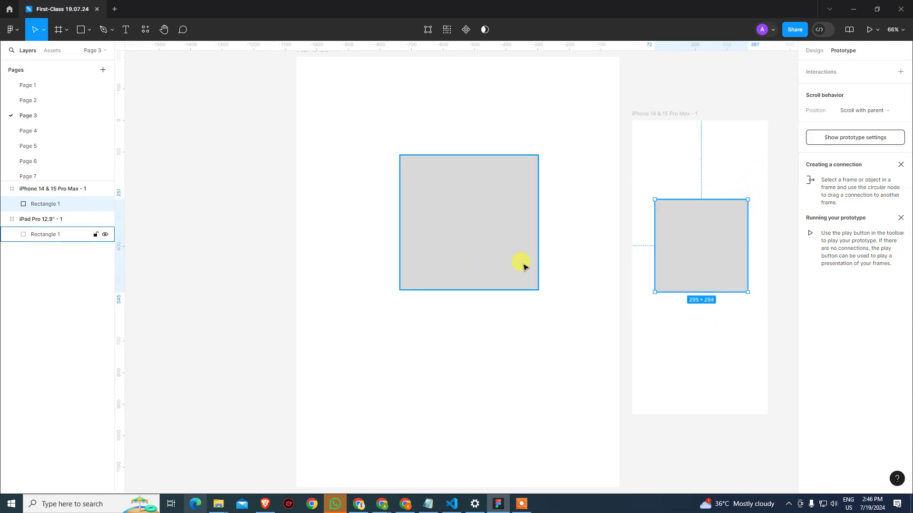
Fill the iPhone frame's rectangle with red and the iPad frame's rectangle with bright cyan.
{"action": "left_click", "coordinate": [813, 50]}
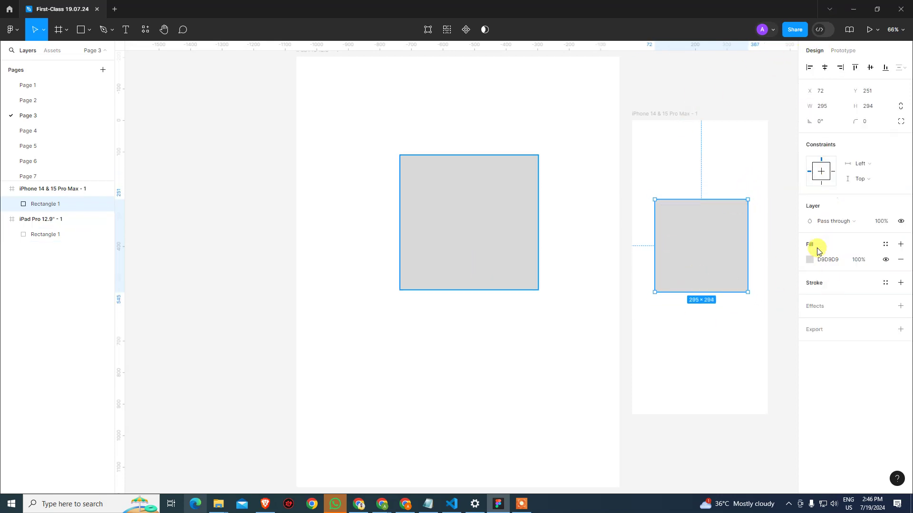
{"action": "left_click", "coordinate": [809, 260]}
{"action": "left_click", "coordinate": [781, 272]}
{"action": "left_click", "coordinate": [485, 238]}
{"action": "left_click", "coordinate": [810, 259]}
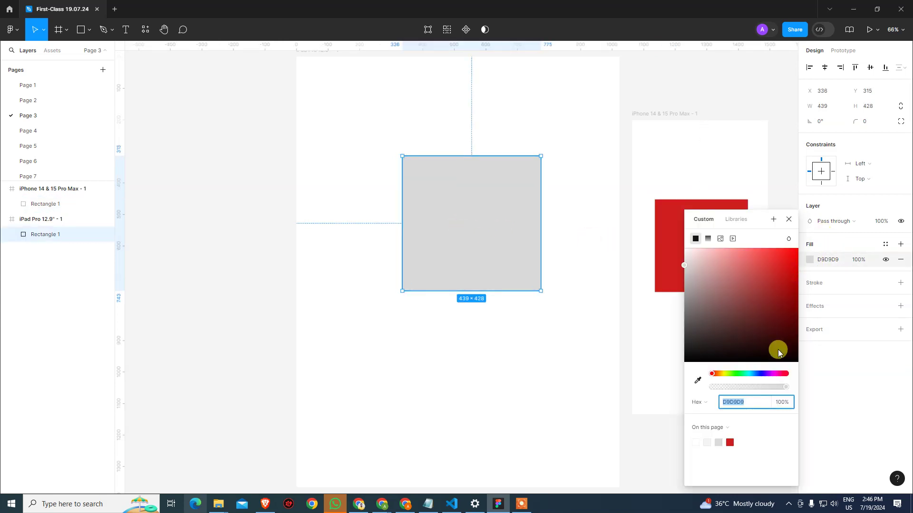
{"action": "left_click", "coordinate": [750, 374]}
{"action": "left_click", "coordinate": [783, 258]}
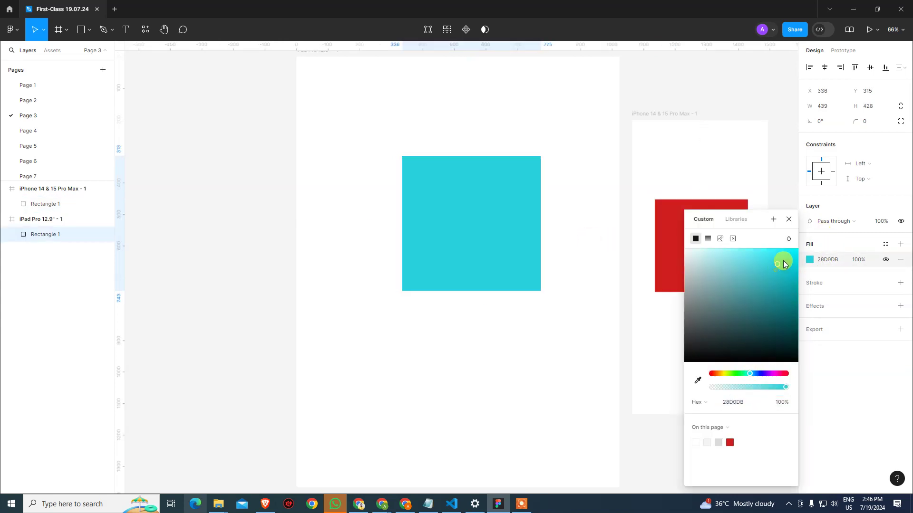
{"action": "left_click", "coordinate": [584, 195]}
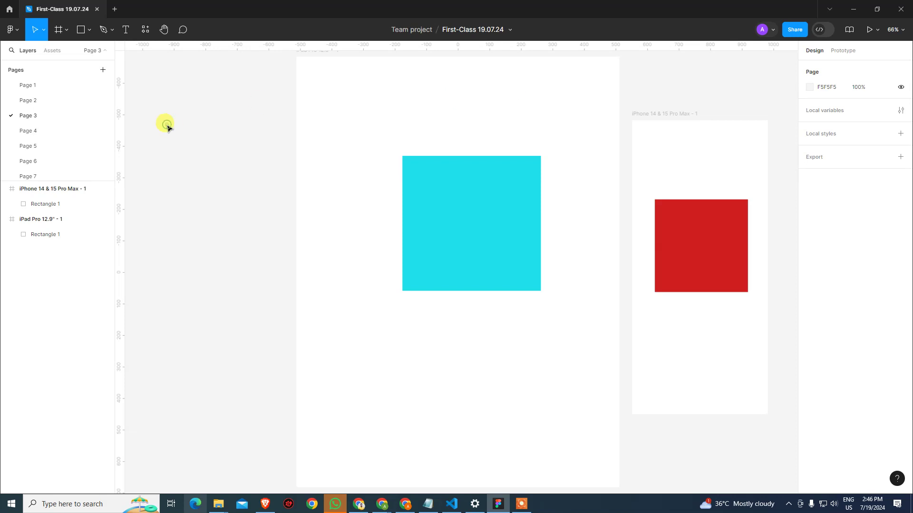
Preview Page 3's two frames as a prototype on the iPad Pro 12.9" device and close the preview.
{"action": "left_click", "coordinate": [41, 101]}
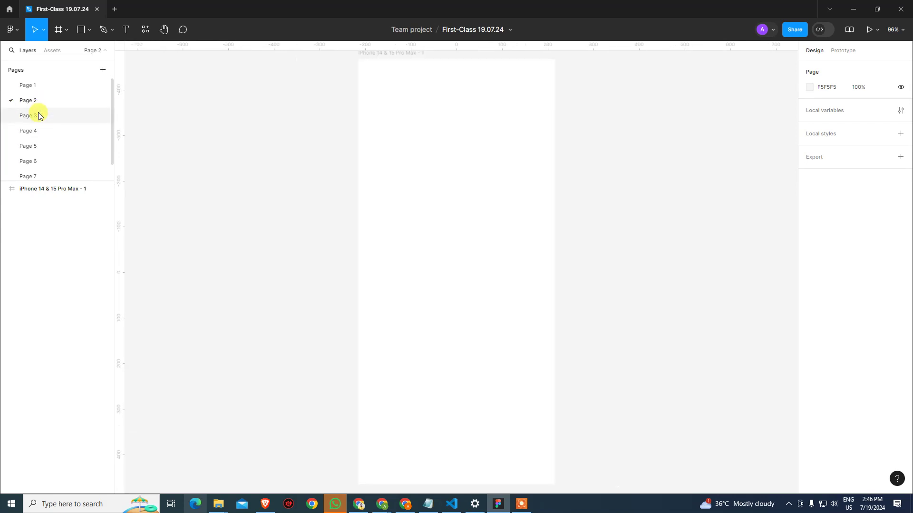
{"action": "left_click", "coordinate": [846, 50]}
{"action": "scroll", "coordinate": [462, 94], "scroll_direction": "up", "scroll_amount": 1}
{"action": "left_click", "coordinate": [321, 58]}
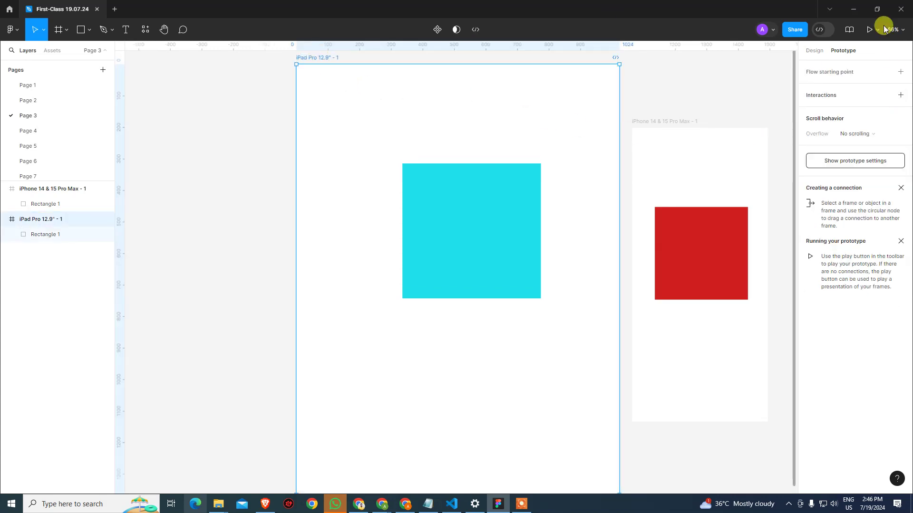
{"action": "left_click", "coordinate": [869, 30]}
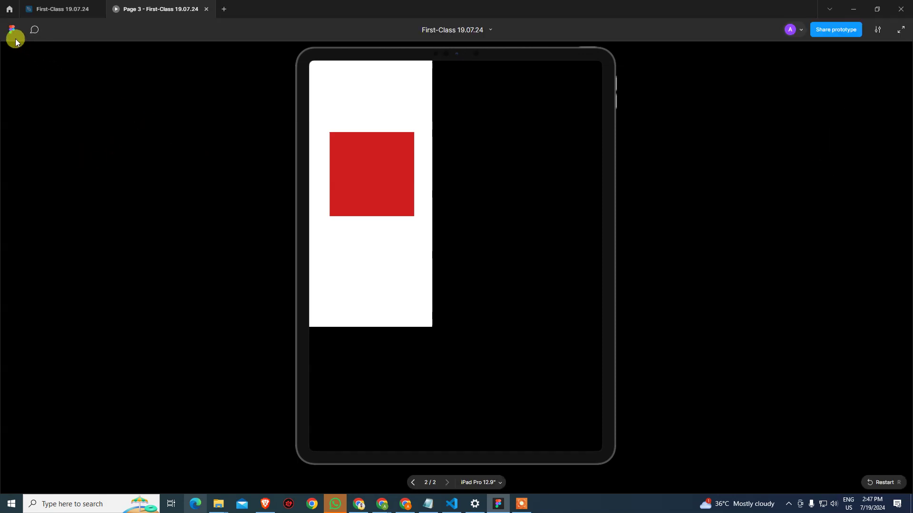
{"action": "left_click", "coordinate": [9, 9]}
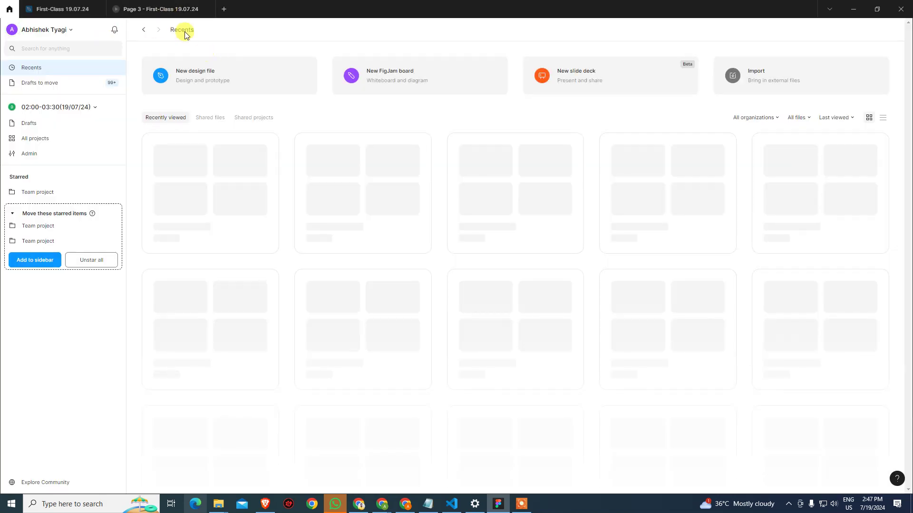
{"action": "left_click", "coordinate": [180, 9]}
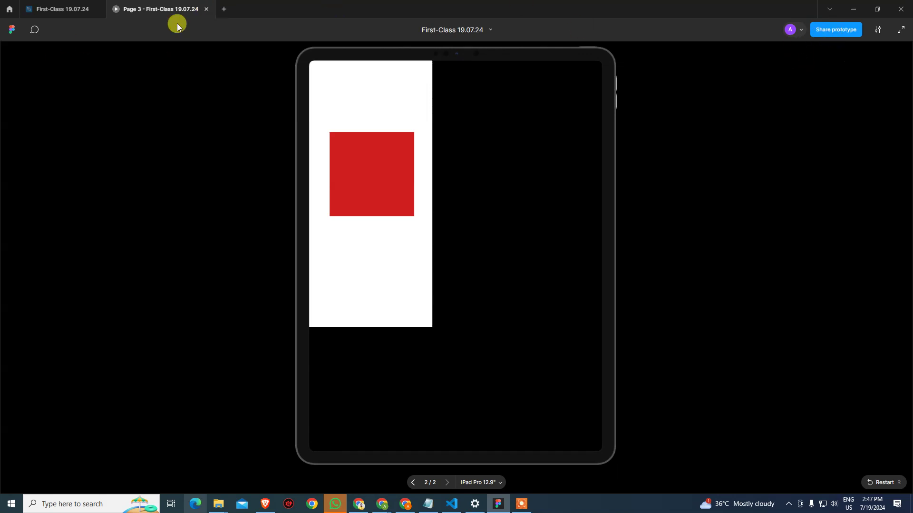
{"action": "left_click", "coordinate": [205, 9]}
{"action": "left_click", "coordinate": [208, 213]}
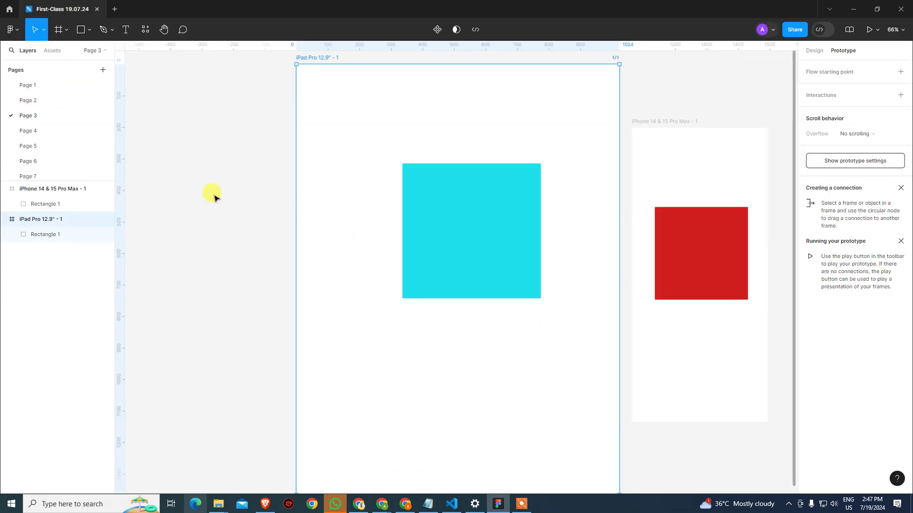
Delete all pages from Page 1 to Page 7 together.
{"action": "left_click", "coordinate": [26, 85]}
{"action": "left_click", "coordinate": [43, 171], "text": "shift"}
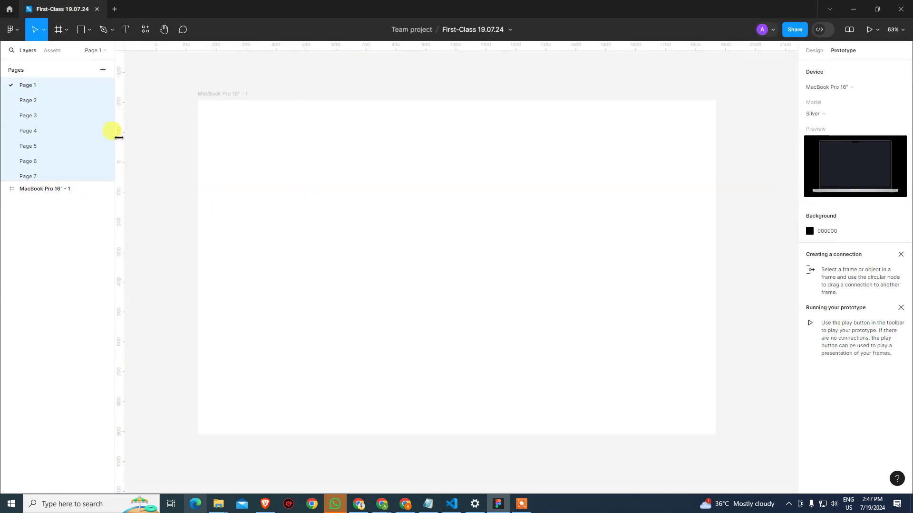
{"action": "right_click", "coordinate": [63, 84]}
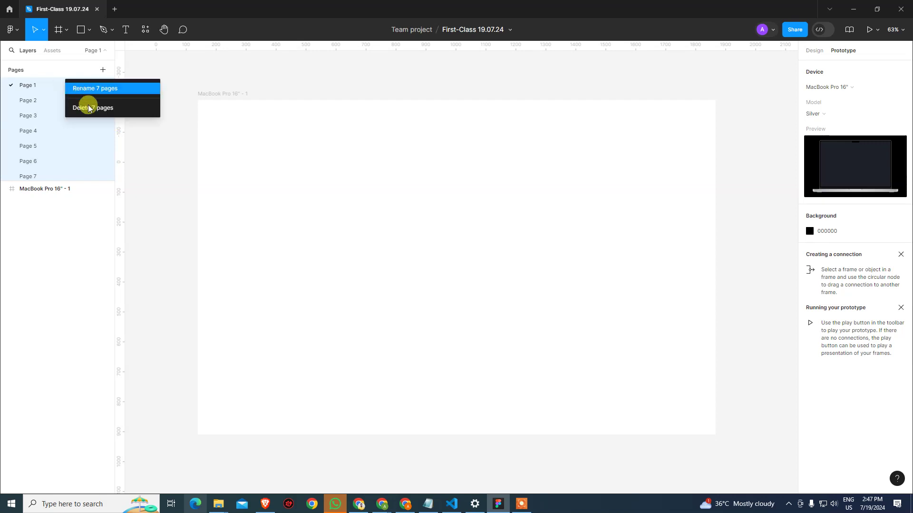
{"action": "left_click", "coordinate": [91, 109]}
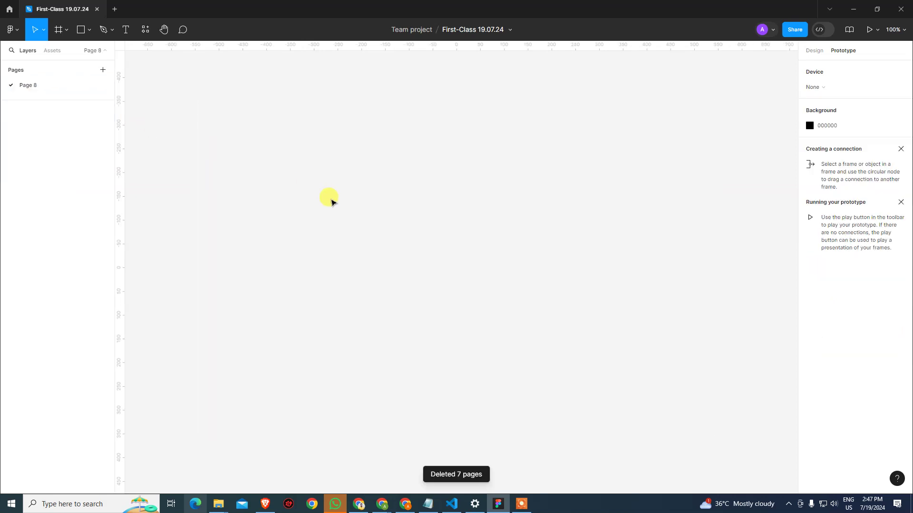
{"action": "right_click", "coordinate": [29, 86]}
{"action": "left_click", "coordinate": [195, 167]}
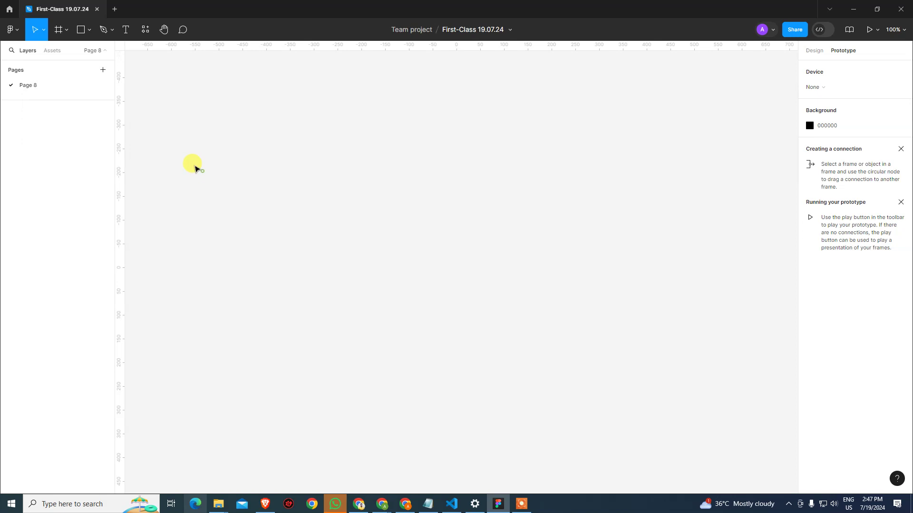
{"action": "double_click", "coordinate": [29, 89]}
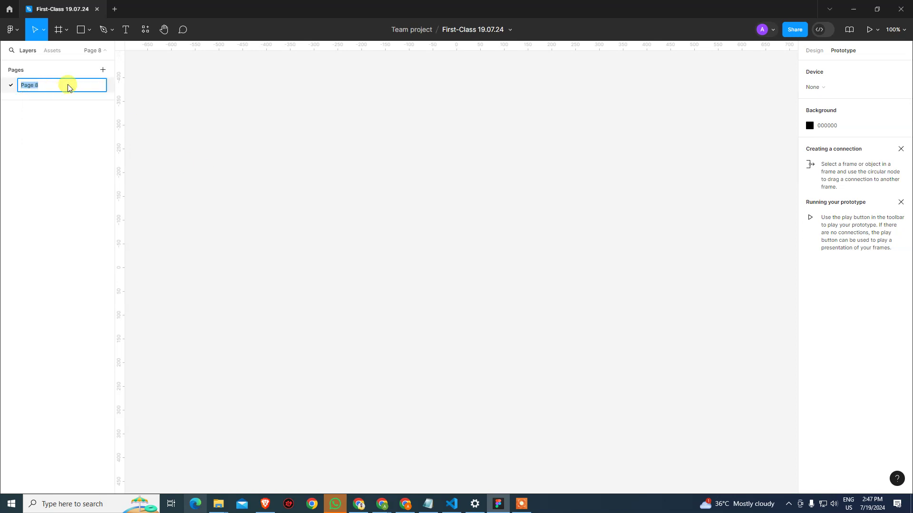
{"action": "key", "text": "Return"}
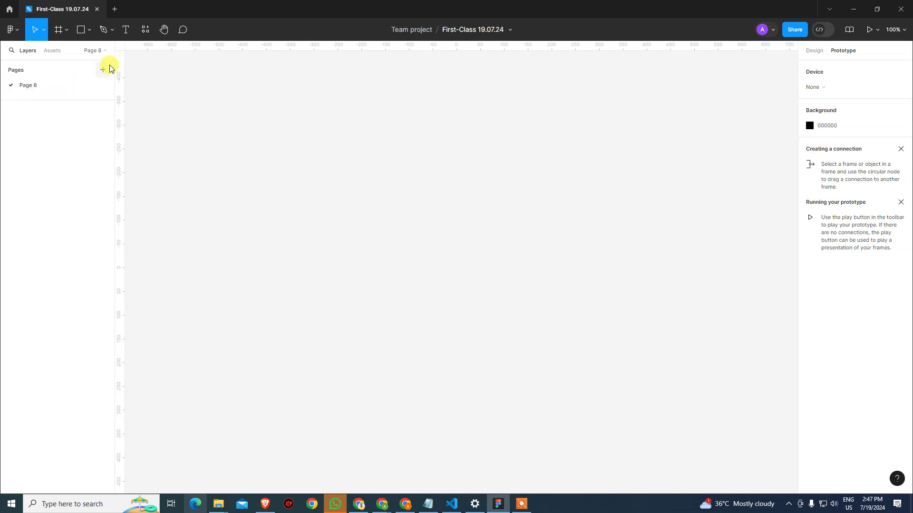
{"action": "left_click", "coordinate": [101, 52]}
{"action": "left_click", "coordinate": [93, 51]}
Rename the remaining page as Page 1 and collapse the page list.
{"action": "double_click", "coordinate": [29, 90]}
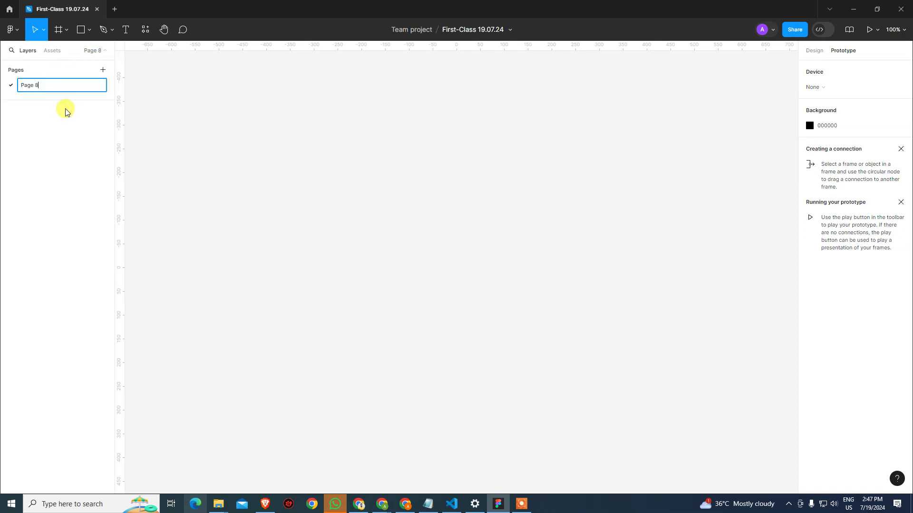
{"action": "type", "text": "Page 1"}
{"action": "key", "text": "Return"}
{"action": "left_click", "coordinate": [53, 51]}
{"action": "left_click", "coordinate": [29, 51]}
{"action": "left_click", "coordinate": [94, 50]}
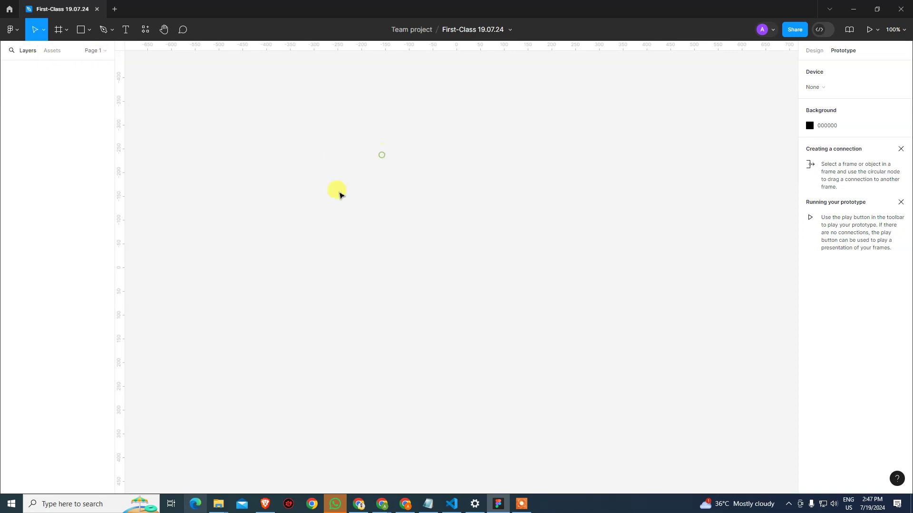
Create a MacBook Pro 16" frame of 1728 × 1117 on Page 1 from the Desktop presets.
{"action": "left_click", "coordinate": [66, 30]}
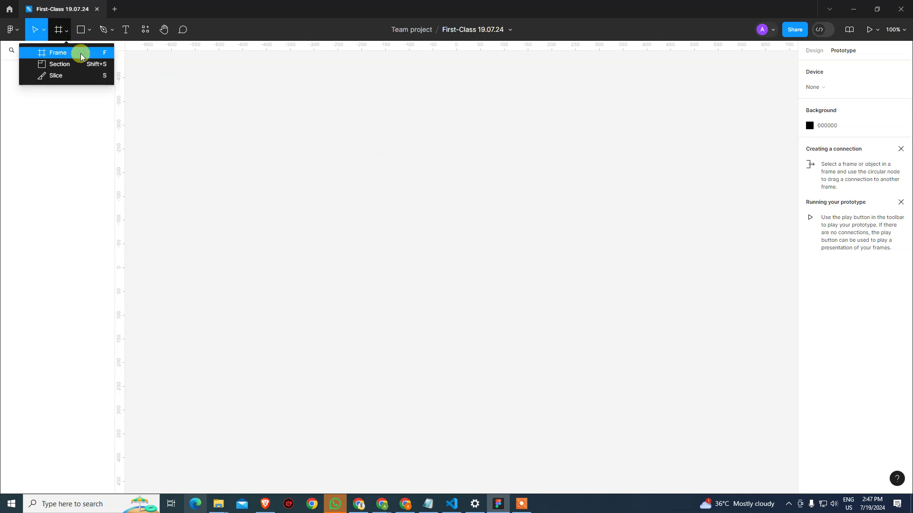
{"action": "left_click", "coordinate": [80, 52]}
{"action": "left_click", "coordinate": [828, 271]}
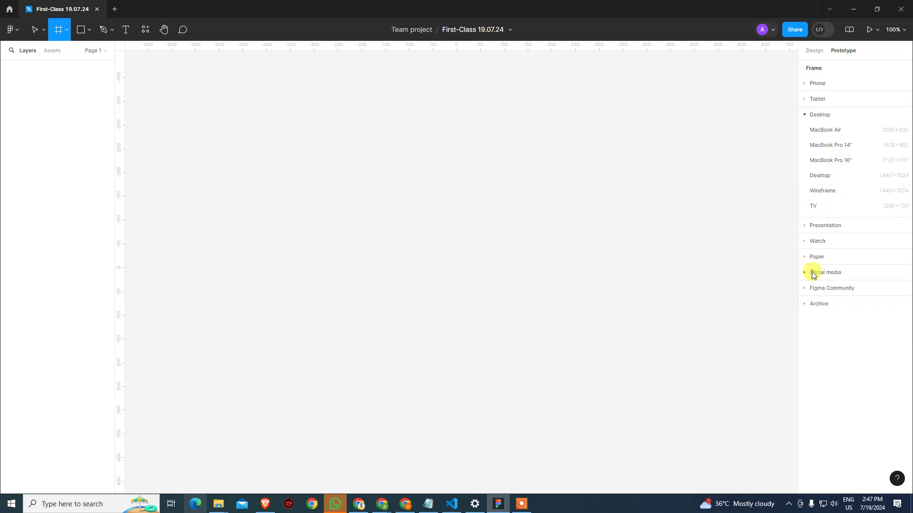
{"action": "left_click", "coordinate": [843, 161]}
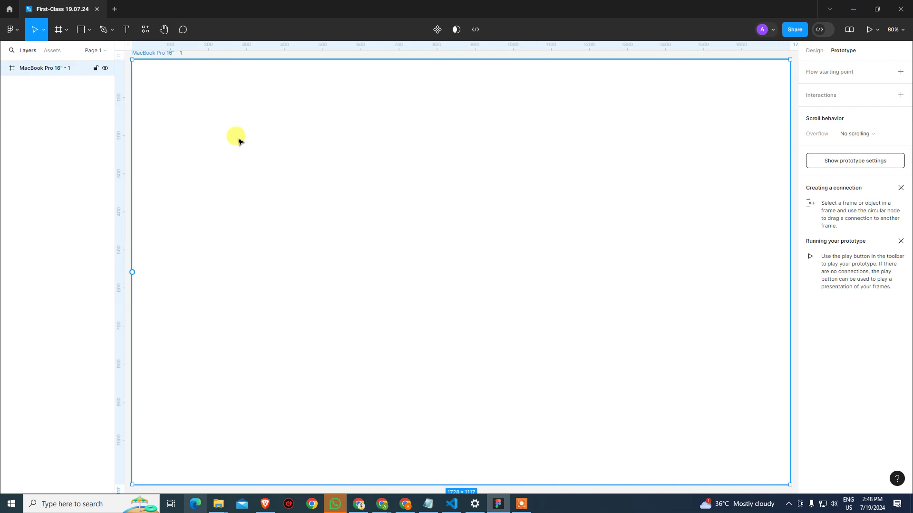
{"action": "key", "text": "ctrl+minus"}
{"action": "key", "text": "ctrl+minus"}
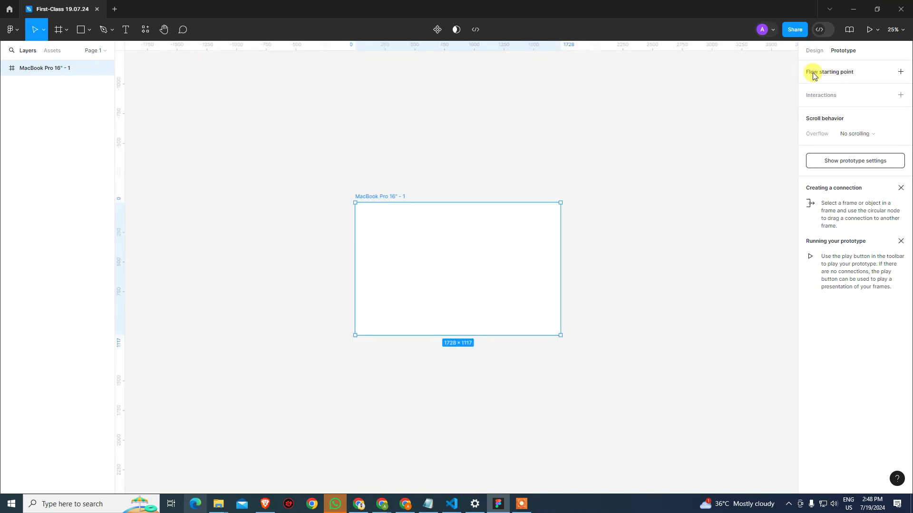
Select the MacBook Pro 16" frame with the Move tool and show its design properties.
{"action": "left_click", "coordinate": [823, 51]}
{"action": "left_click", "coordinate": [295, 86]}
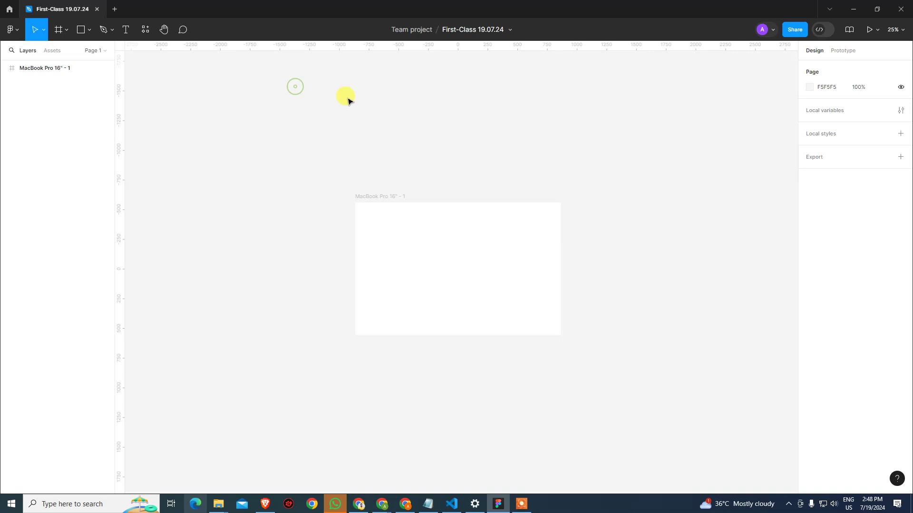
{"action": "left_click", "coordinate": [42, 31]}
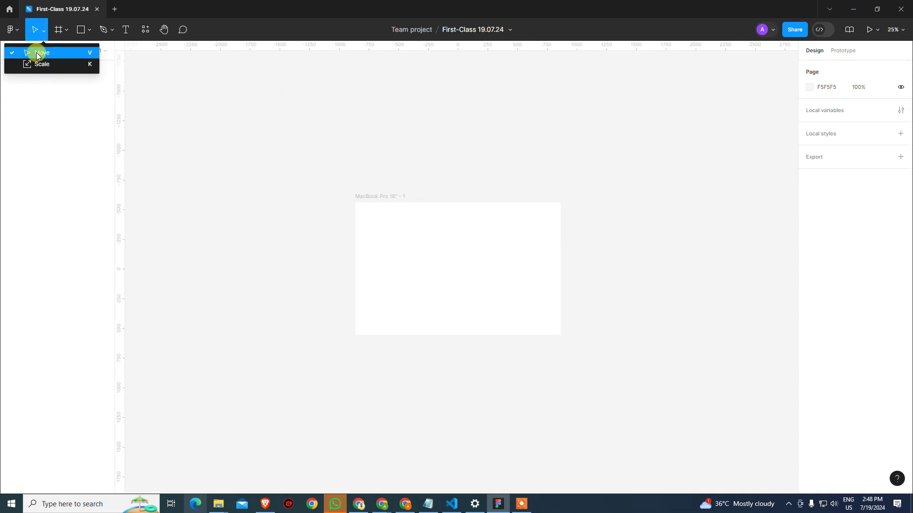
{"action": "left_click", "coordinate": [336, 152]}
{"action": "left_click", "coordinate": [365, 193]}
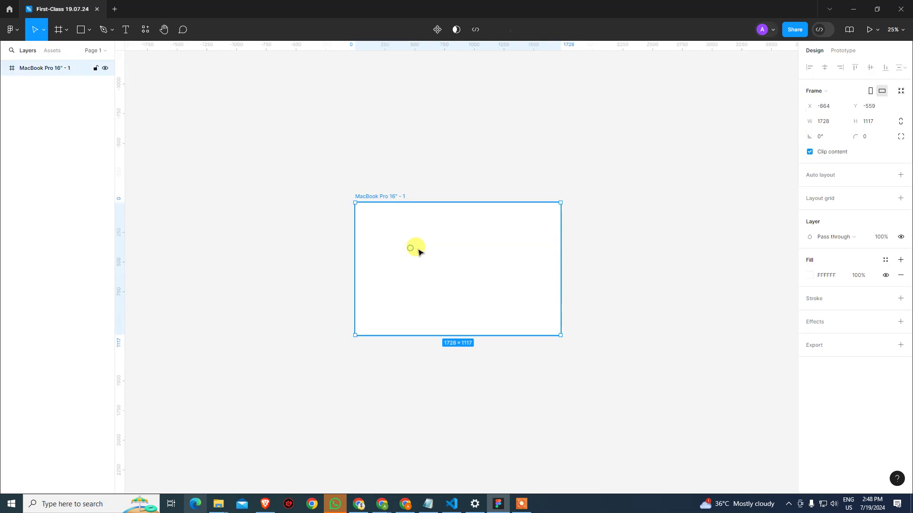
Try moving the MacBook Pro 16" frame across the canvas, and undo the move.
{"action": "left_click_drag", "start_coordinate": [444, 249], "coordinate": [515, 247]}
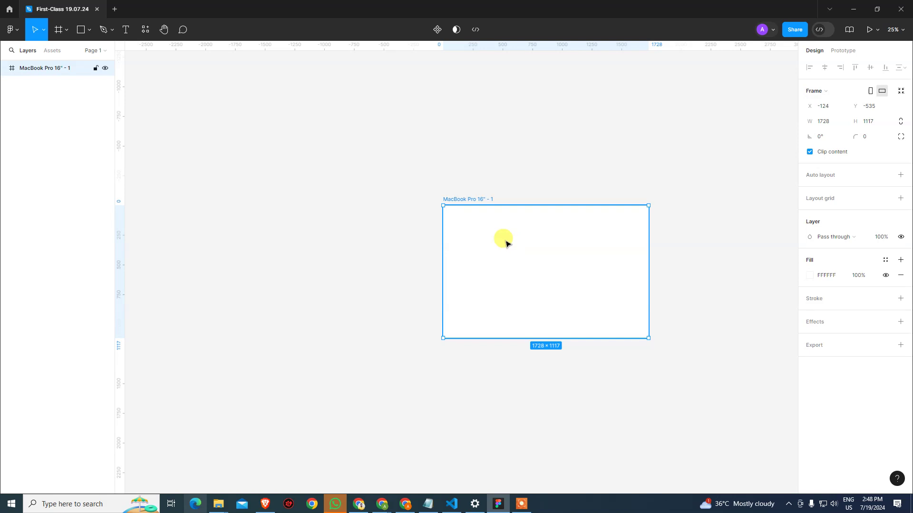
{"action": "key", "text": "ctrl+z"}
Draw a rectangle about 572 × 468 in the lower middle of the MacBook Pro 16" frame.
{"action": "left_click", "coordinate": [79, 29]}
{"action": "left_click_drag", "start_coordinate": [418, 258], "coordinate": [486, 314]}
{"action": "left_click", "coordinate": [654, 275]}
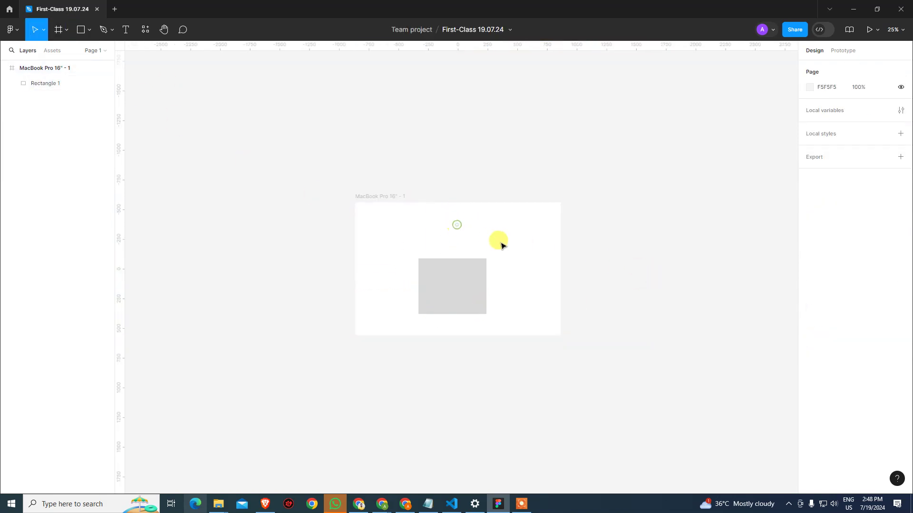
Try shifting the MacBook Pro 16" frame together with its rectangle, undo the shift and clear the selection.
{"action": "left_click", "coordinate": [445, 285]}
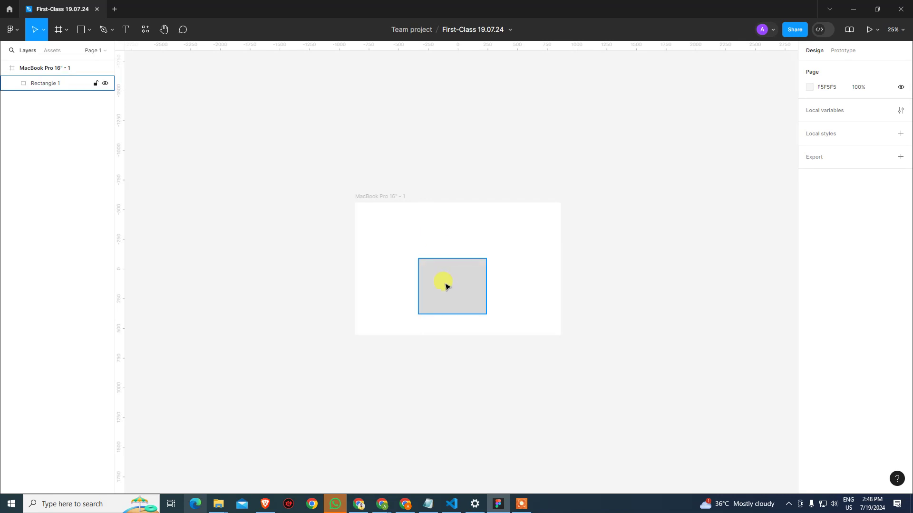
{"action": "left_click", "coordinate": [379, 199]}
{"action": "left_click_drag", "start_coordinate": [378, 202], "coordinate": [460, 204]}
{"action": "key", "text": "ctrl+z"}
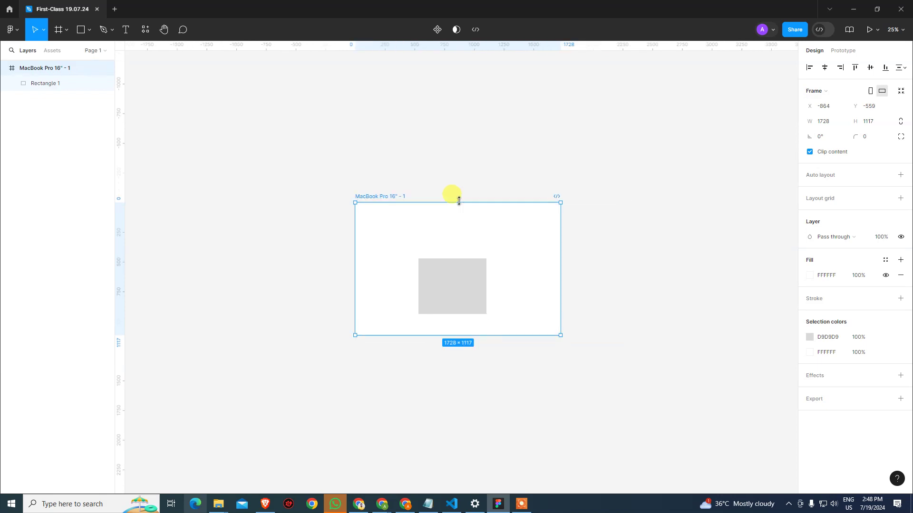
{"action": "left_click", "coordinate": [432, 150]}
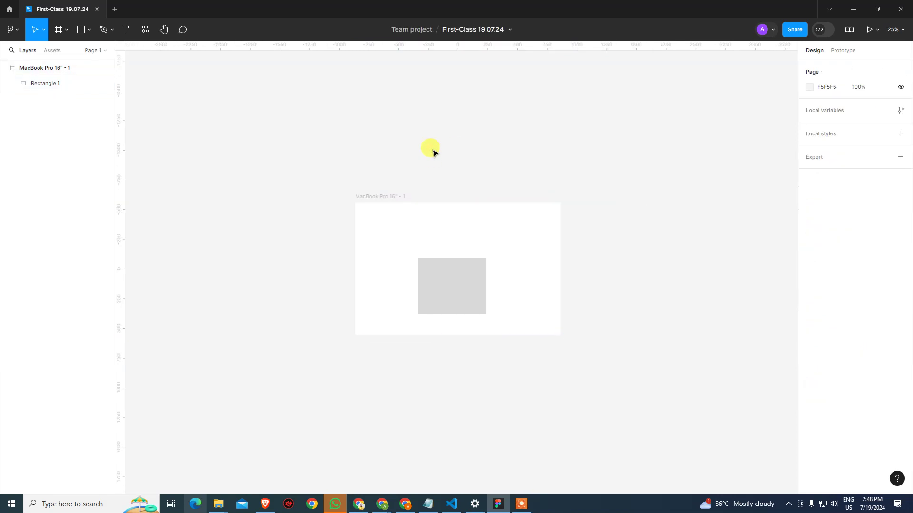
Try enlarging the rectangle proportionally to about 1116 × 913 with the Scale tool, undo it and deselect.
{"action": "left_click", "coordinate": [42, 33]}
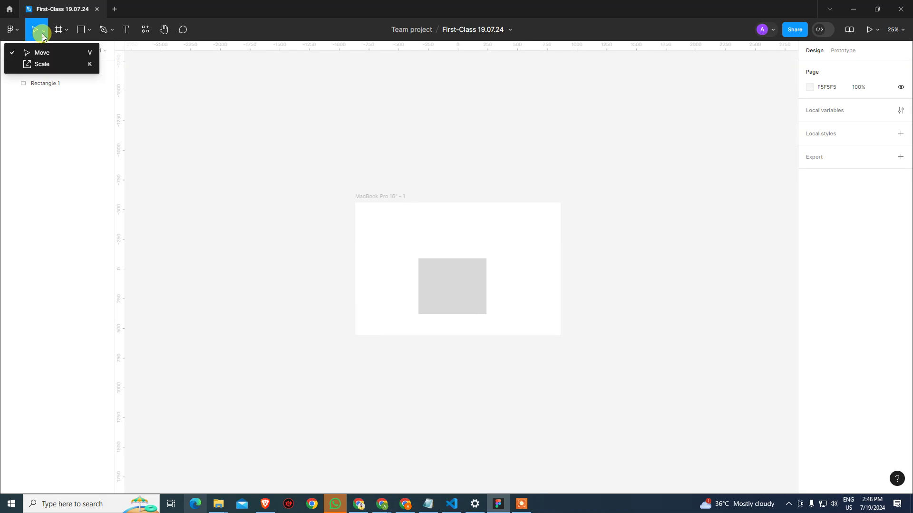
{"action": "left_click", "coordinate": [62, 64]}
{"action": "left_click", "coordinate": [479, 277]}
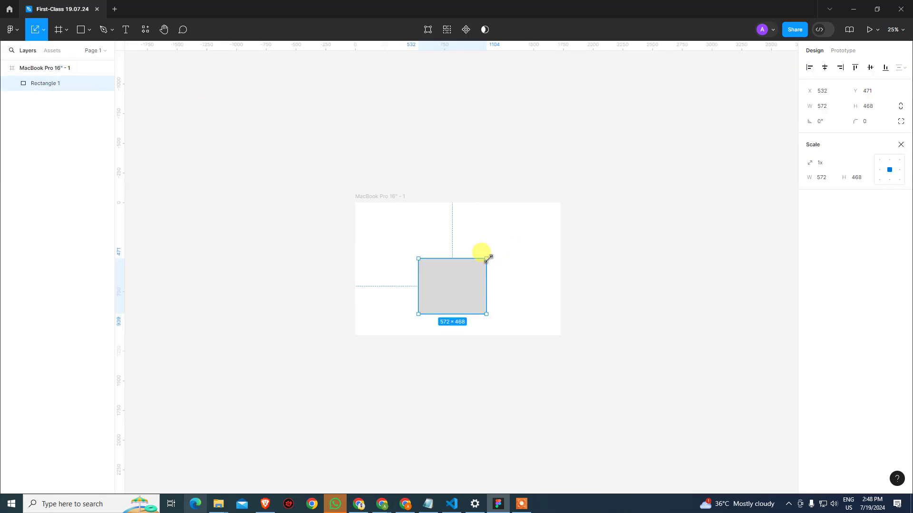
{"action": "left_click_drag", "start_coordinate": [487, 258], "coordinate": [551, 290]}
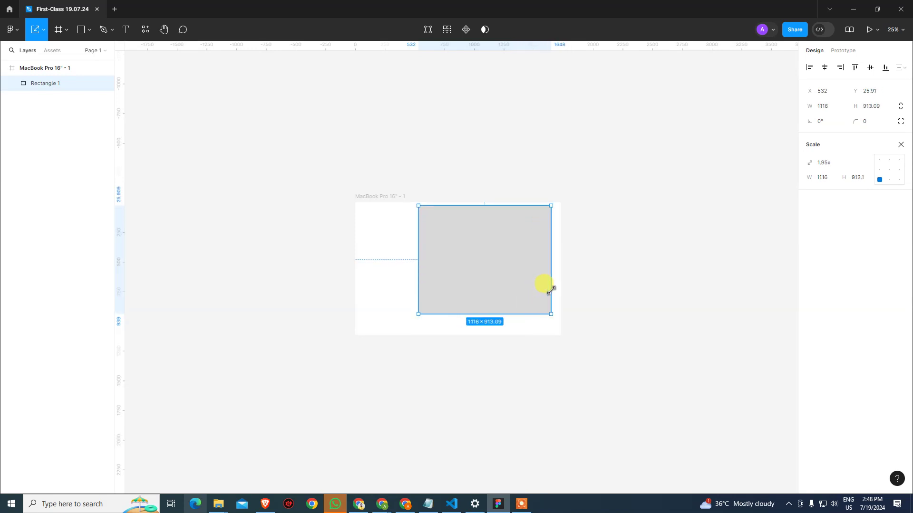
{"action": "key", "text": "ctrl+z"}
{"action": "left_click", "coordinate": [291, 144]}
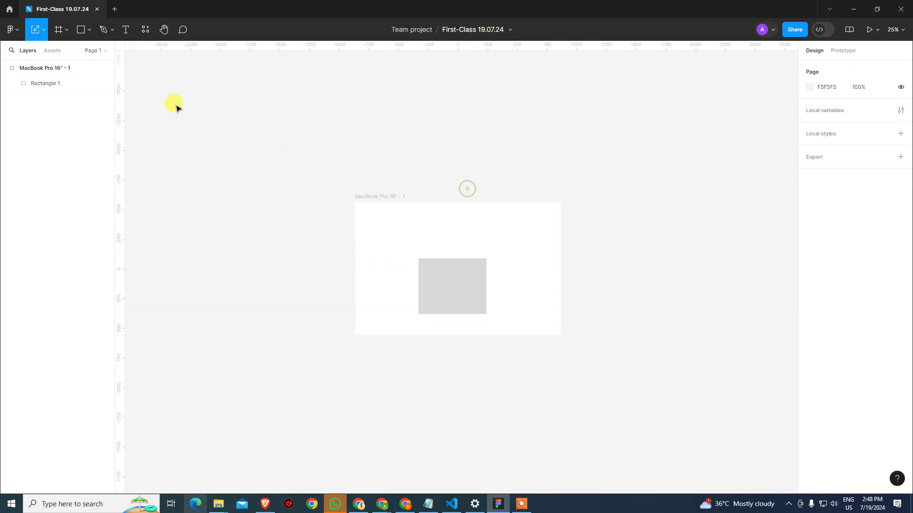
Return to the Move tool and resize the rectangle freely to about 824 × 456 from its upper-right corner.
{"action": "left_click", "coordinate": [42, 32]}
{"action": "left_click", "coordinate": [47, 52]}
{"action": "left_click", "coordinate": [52, 50]}
{"action": "left_click", "coordinate": [481, 282]}
{"action": "left_click_drag", "start_coordinate": [486, 259], "coordinate": [516, 260]}
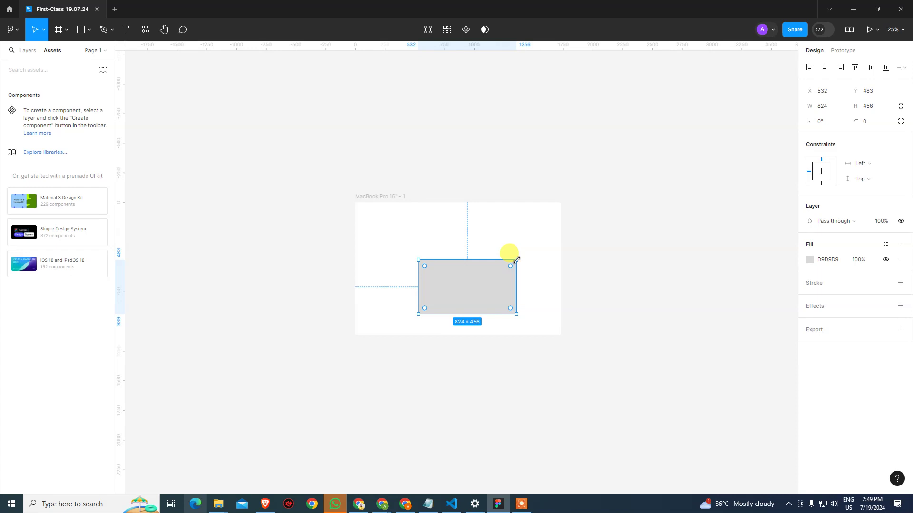
{"action": "left_click", "coordinate": [307, 180]}
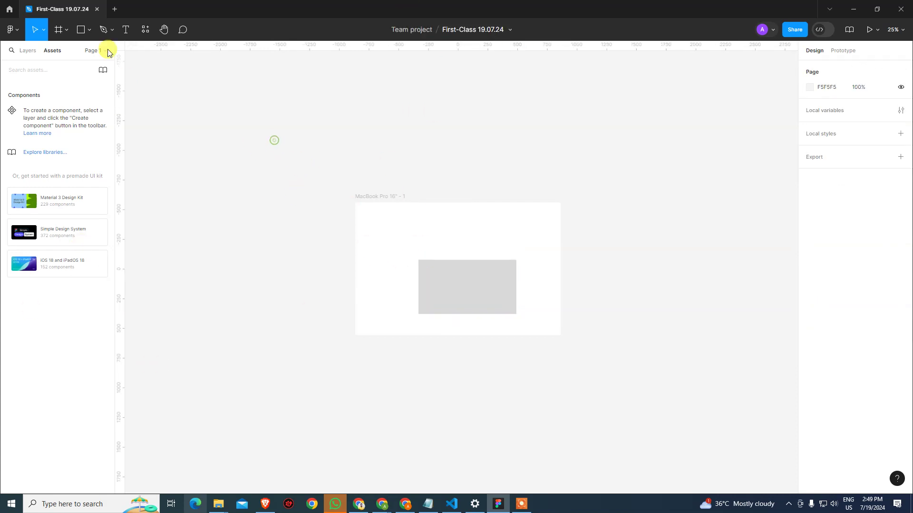
Draw a section about 500 × 680 over the right half of the rectangle.
{"action": "left_click", "coordinate": [67, 30]}
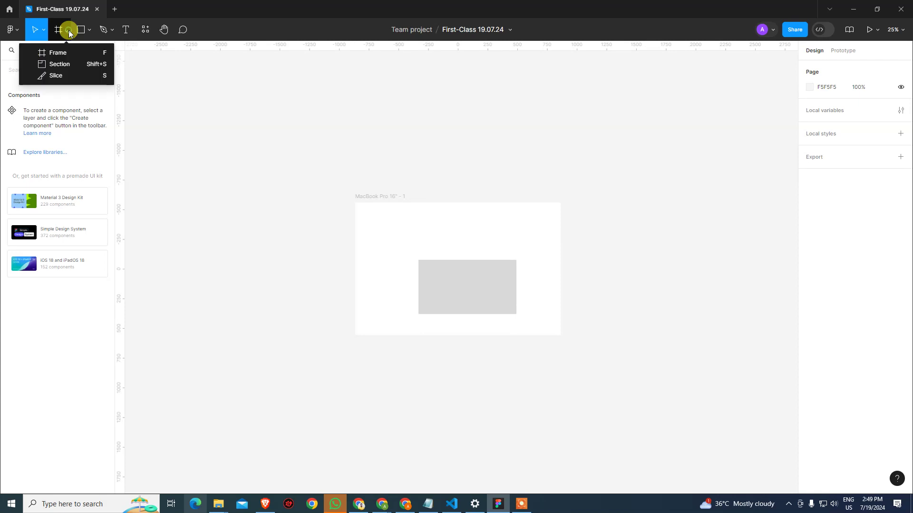
{"action": "left_click", "coordinate": [69, 65]}
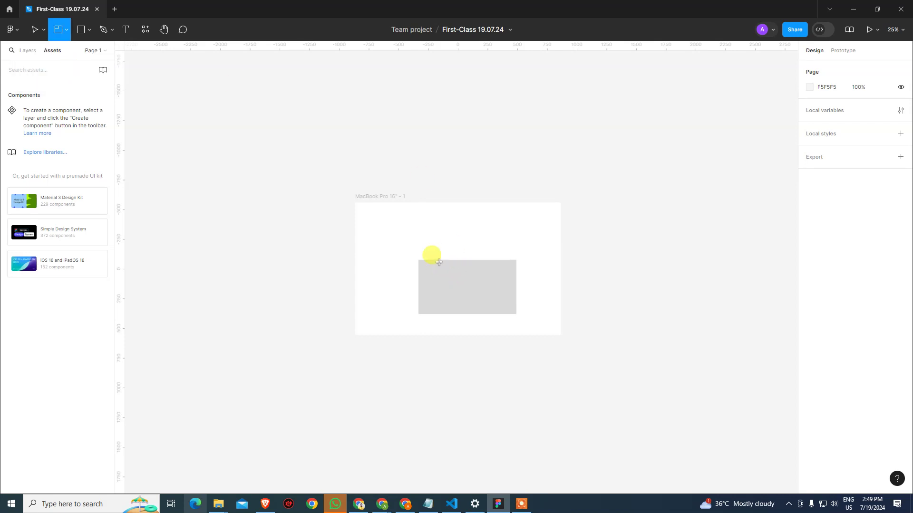
{"action": "left_click_drag", "start_coordinate": [465, 246], "coordinate": [524, 328]}
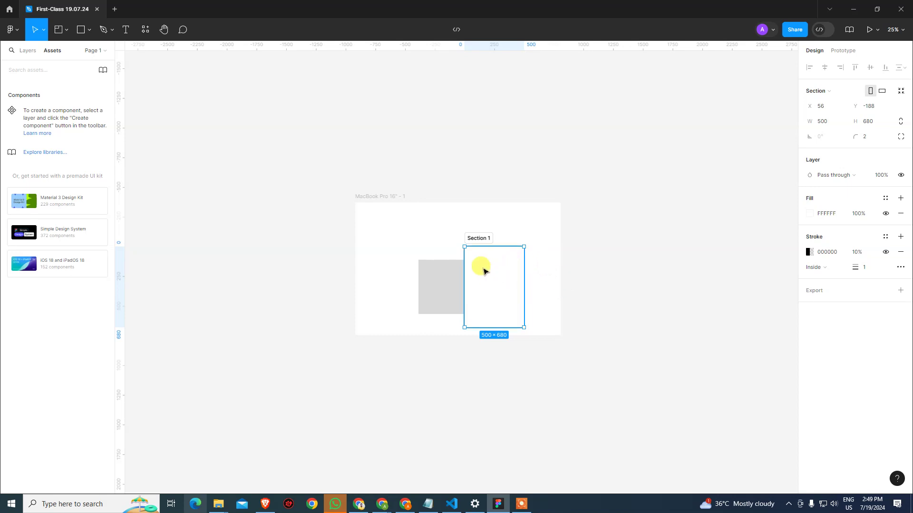
Delete the section and move the rectangle up to about X 408, Y 211 in the frame.
{"action": "left_click", "coordinate": [66, 30]}
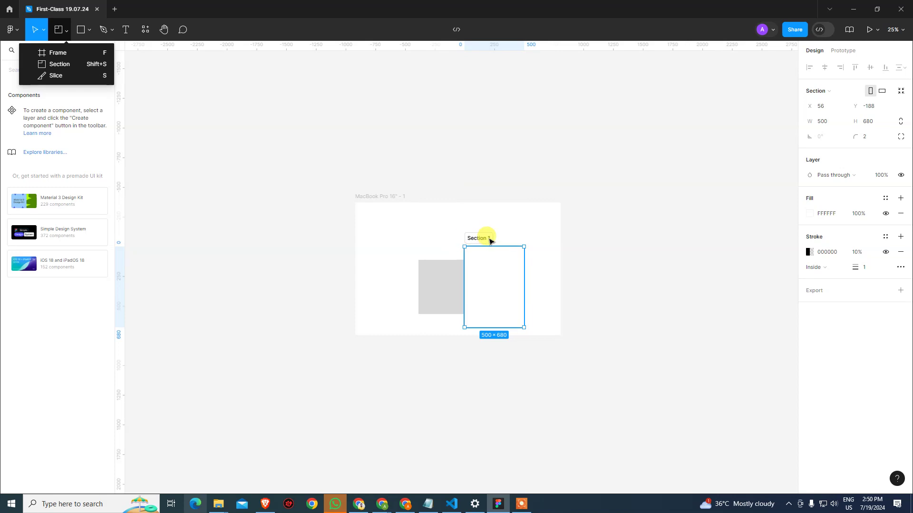
{"action": "left_click", "coordinate": [75, 77]}
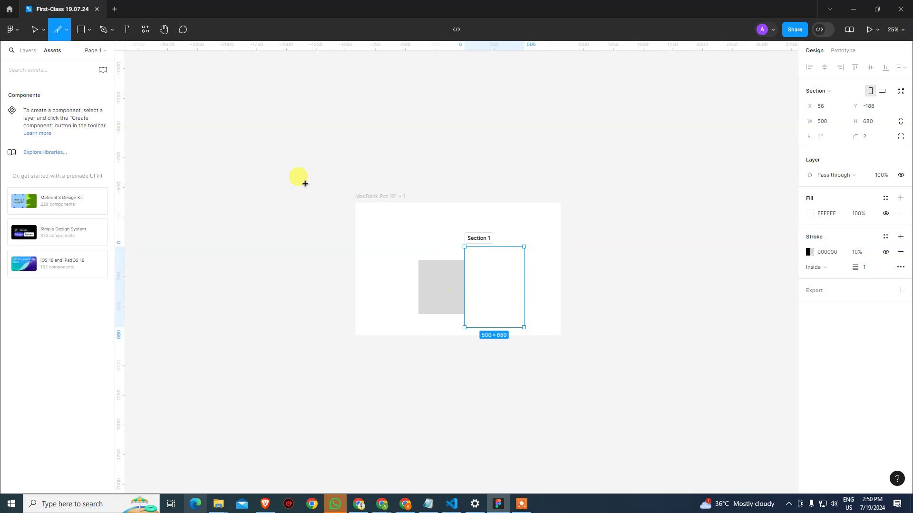
{"action": "key", "text": "v"}
{"action": "left_click", "coordinate": [237, 191]}
{"action": "left_click", "coordinate": [483, 279]}
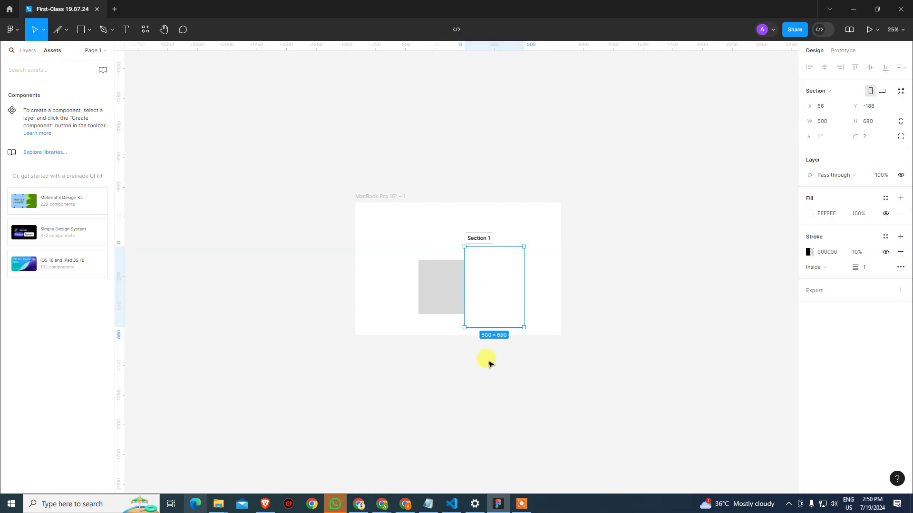
{"action": "key", "text": "Delete"}
{"action": "left_click", "coordinate": [478, 297]}
{"action": "left_click_drag", "start_coordinate": [478, 297], "coordinate": [467, 267]}
Draw a slice about 440 × 520 and position it over the left part of the rectangle.
{"action": "left_click", "coordinate": [66, 30]}
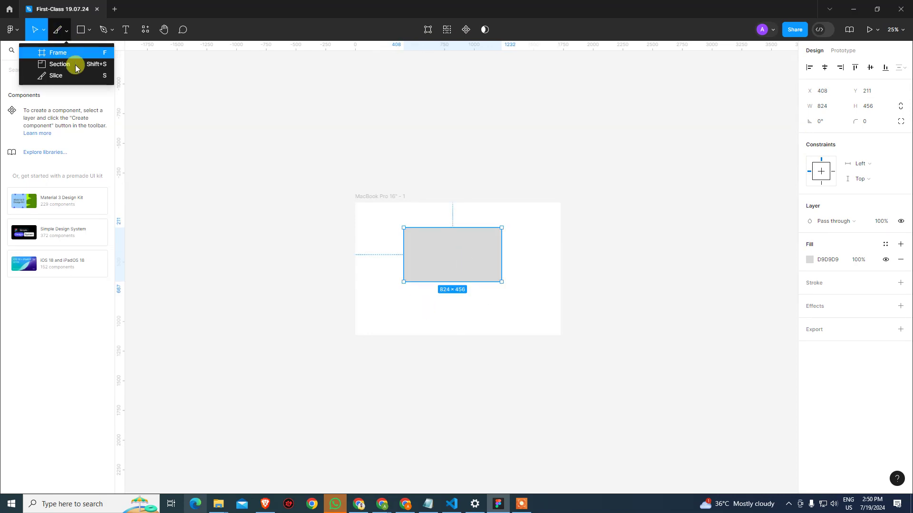
{"action": "left_click", "coordinate": [69, 75]}
{"action": "left_click_drag", "start_coordinate": [451, 228], "coordinate": [399, 289]}
{"action": "left_click_drag", "start_coordinate": [424, 260], "coordinate": [420, 257]}
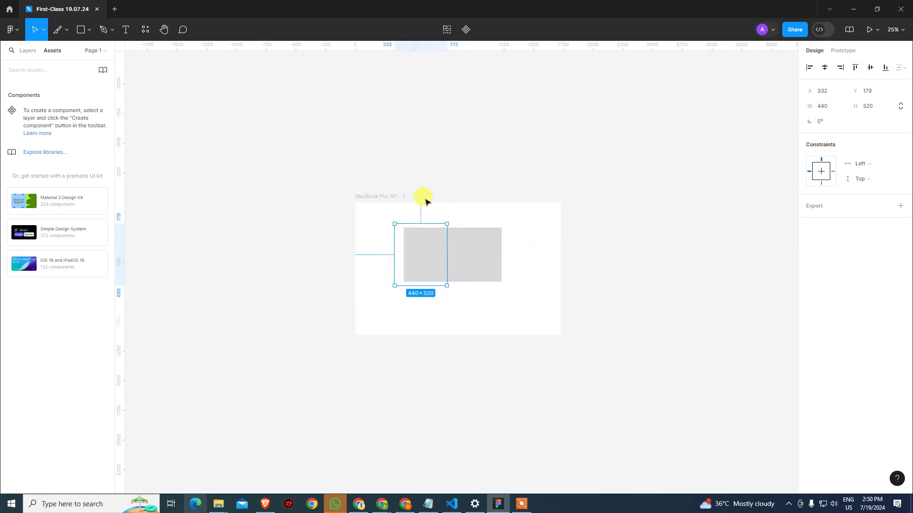
Draw two more slices over the rectangle's right half, one about 452 × 256 on its upper part and another on its lower part.
{"action": "left_click", "coordinate": [66, 29]}
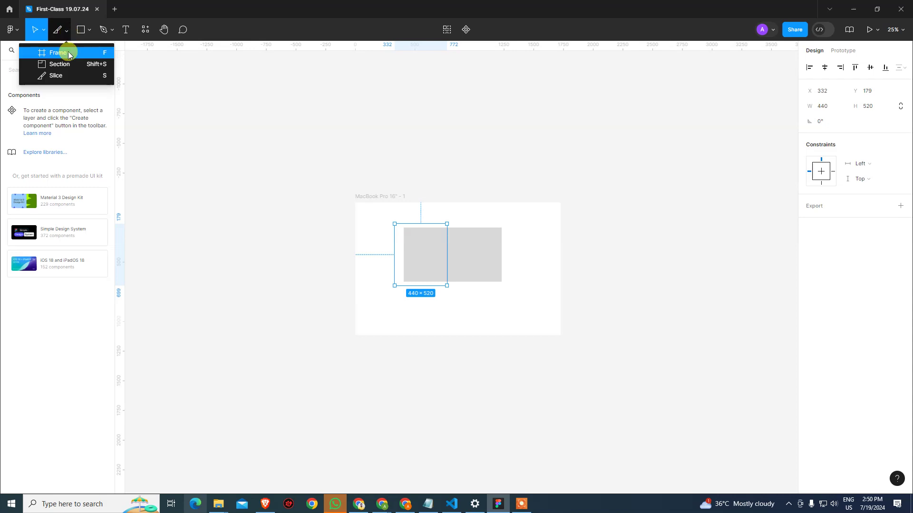
{"action": "left_click", "coordinate": [69, 55]}
{"action": "left_click", "coordinate": [66, 30]}
{"action": "left_click", "coordinate": [59, 76]}
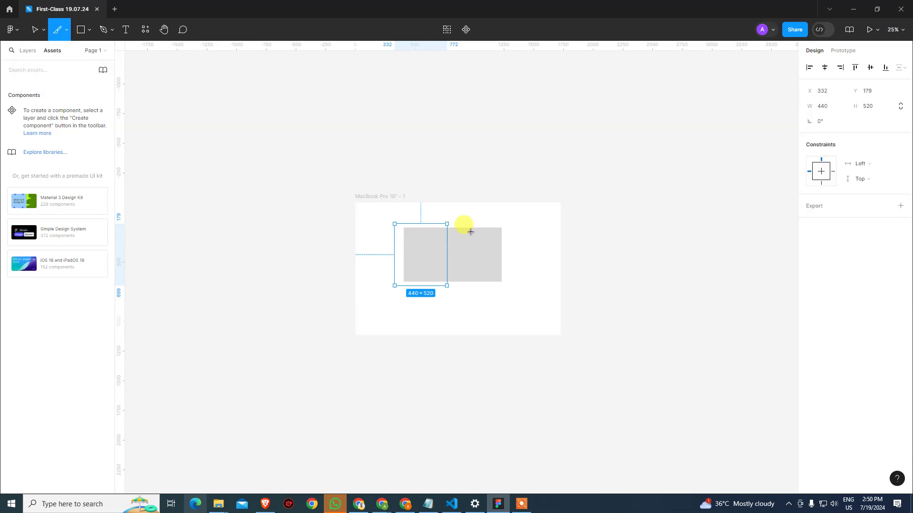
{"action": "left_click_drag", "start_coordinate": [457, 222], "coordinate": [511, 252]}
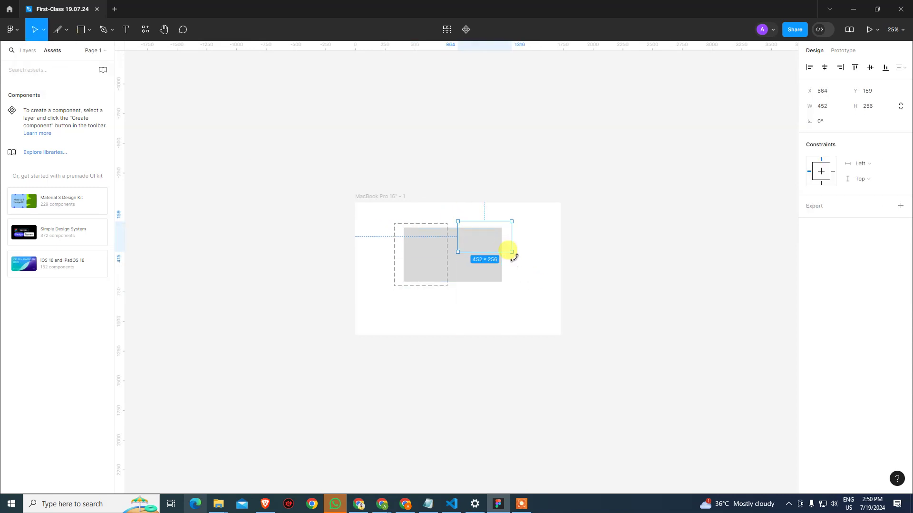
{"action": "key", "text": "s"}
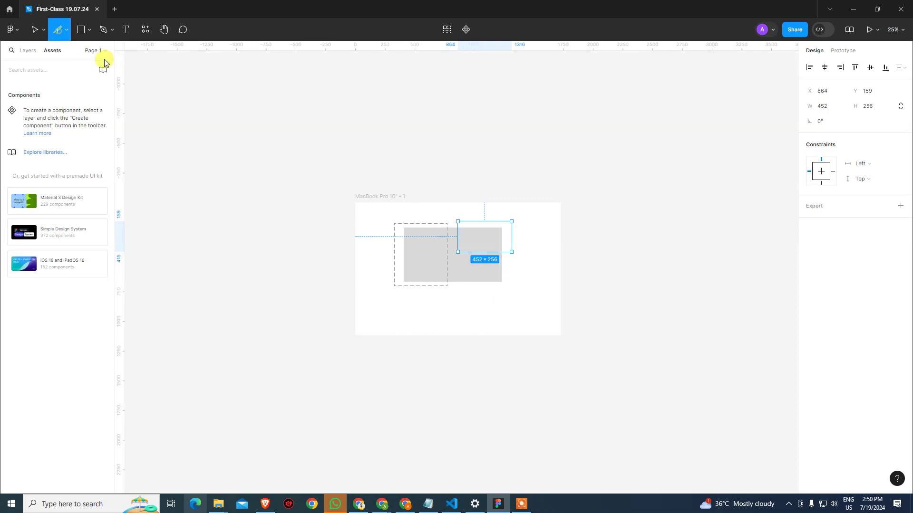
{"action": "left_click_drag", "start_coordinate": [523, 294], "coordinate": [457, 258]}
{"action": "left_click", "coordinate": [318, 291]}
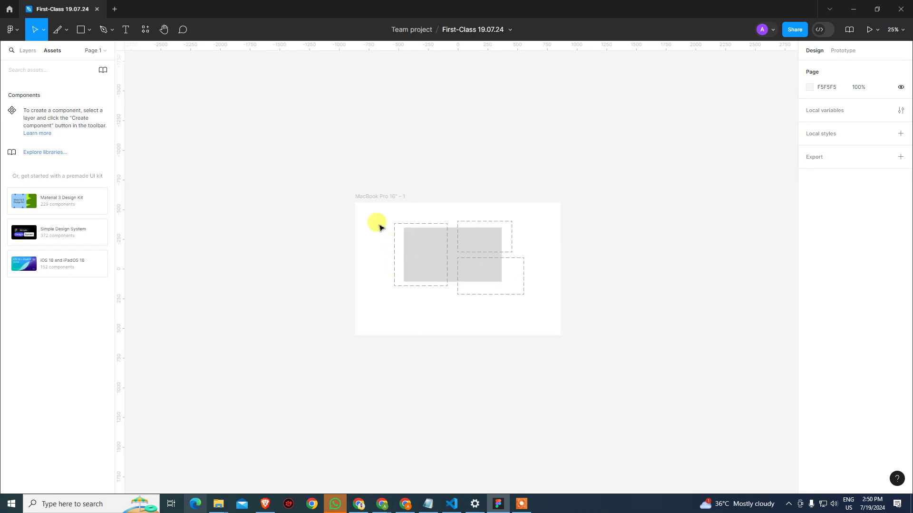
Select Slice 1, Slice 2 and Slice 3 together in the layer list and add a 1x PNG export setting.
{"action": "left_click", "coordinate": [24, 50]}
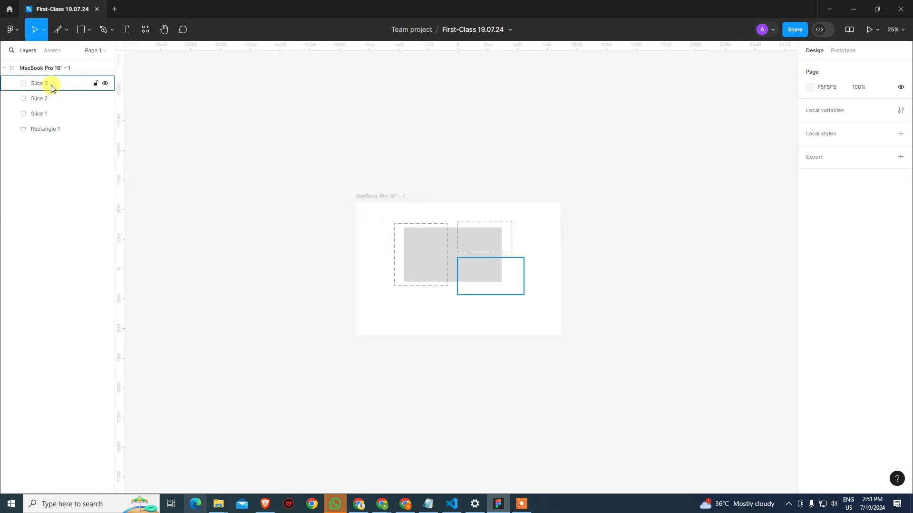
{"action": "left_click", "coordinate": [52, 87]}
{"action": "left_click", "coordinate": [55, 113], "text": "shift"}
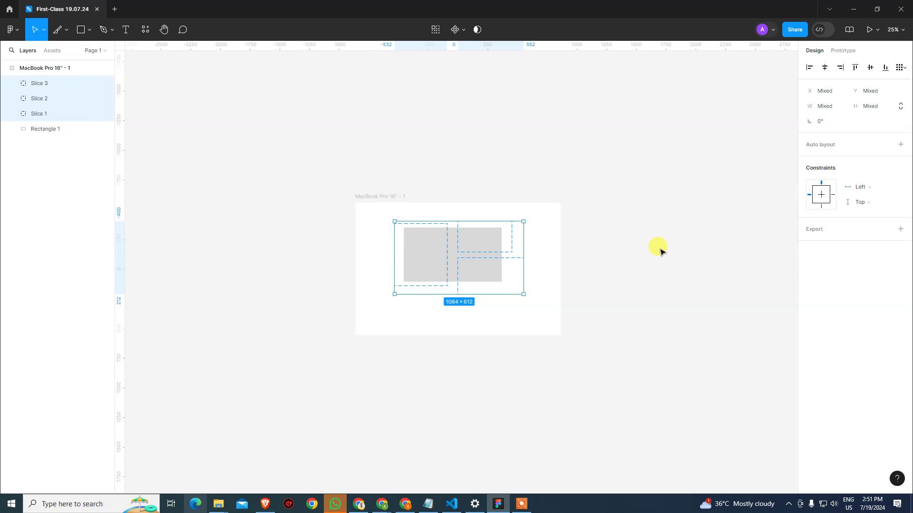
{"action": "left_click", "coordinate": [900, 229]}
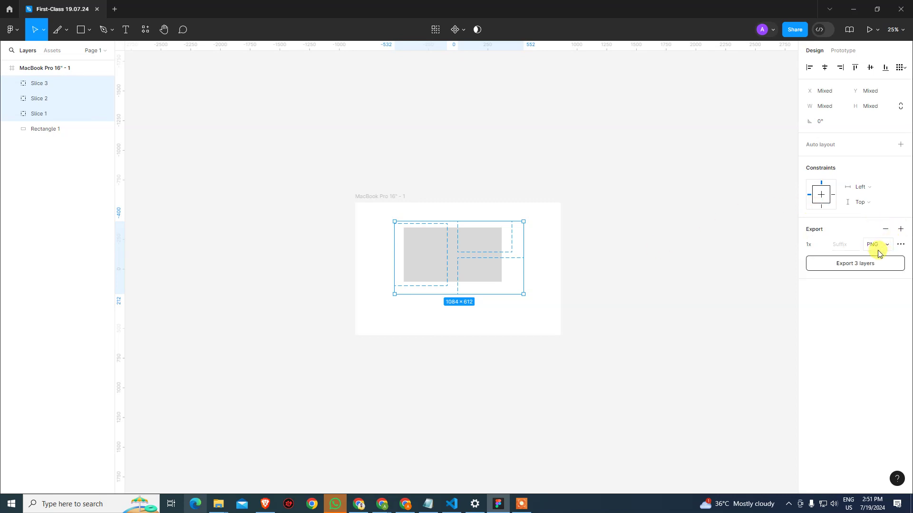
Start exporting the three slices and create a destination folder named Figma on the Desktop.
{"action": "left_click", "coordinate": [860, 266]}
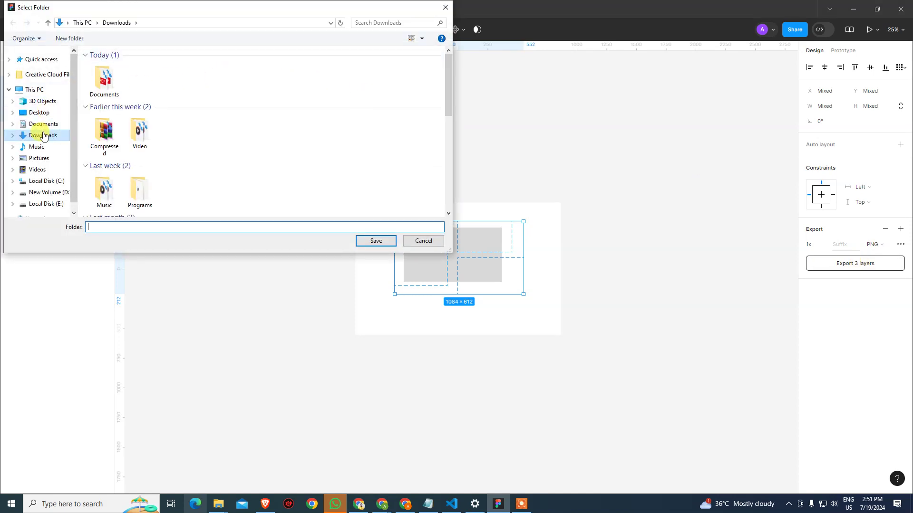
{"action": "left_click", "coordinate": [41, 116]}
{"action": "left_click", "coordinate": [70, 38]}
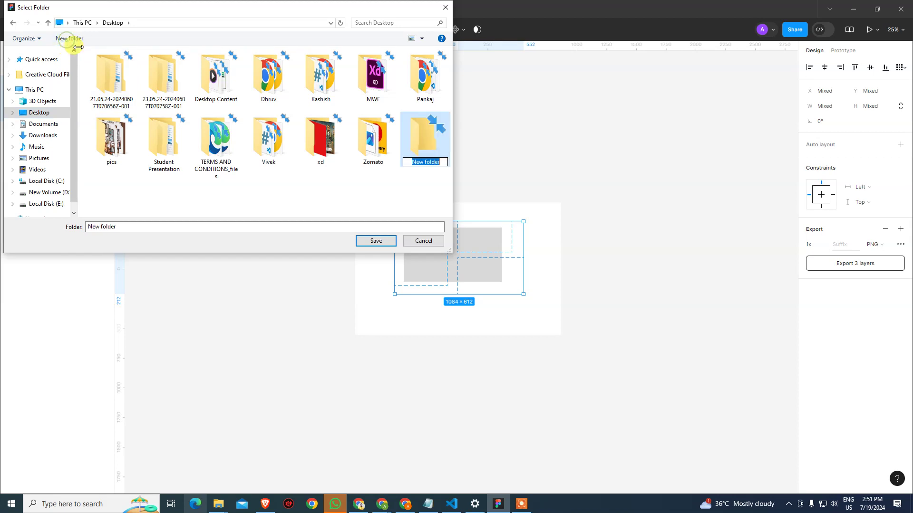
{"action": "type", "text": "Figma"}
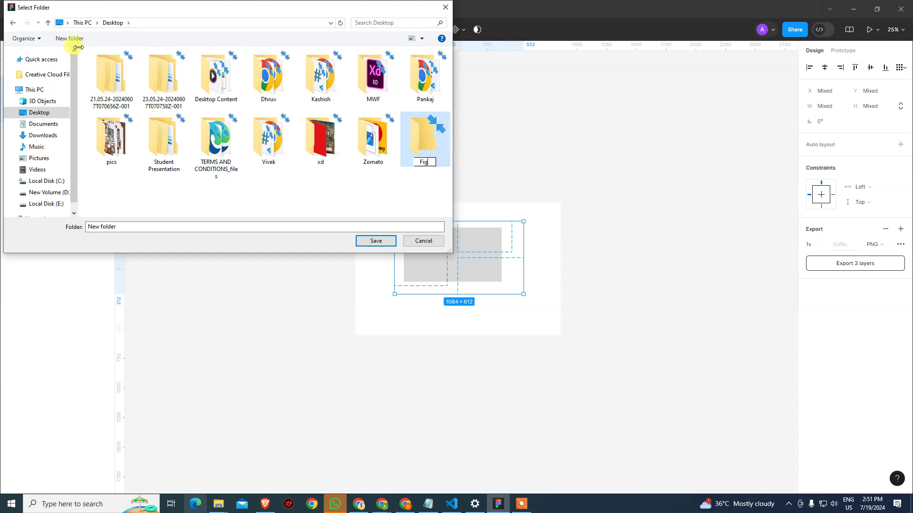
{"action": "key", "text": "Return"}
Save the exported slices into the Figma folder on the Desktop.
{"action": "left_click", "coordinate": [375, 241]}
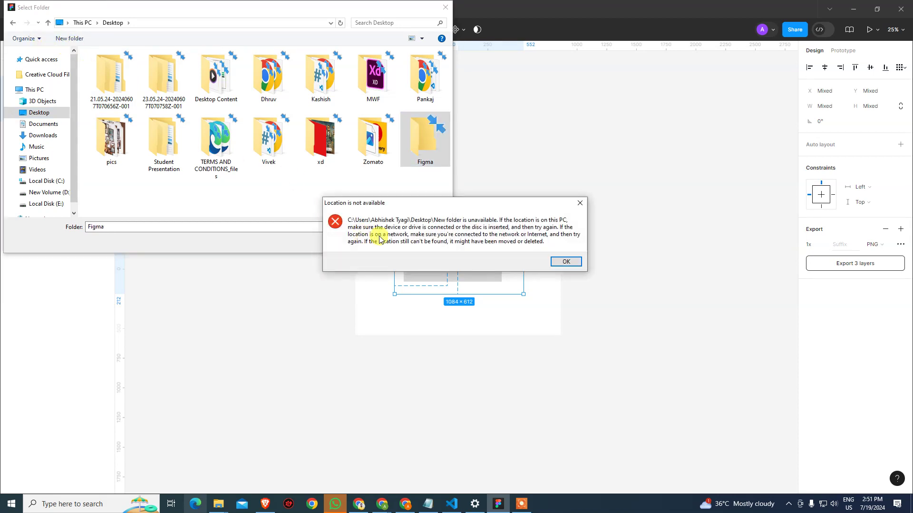
{"action": "left_click", "coordinate": [579, 203]}
{"action": "double_click", "coordinate": [416, 156]}
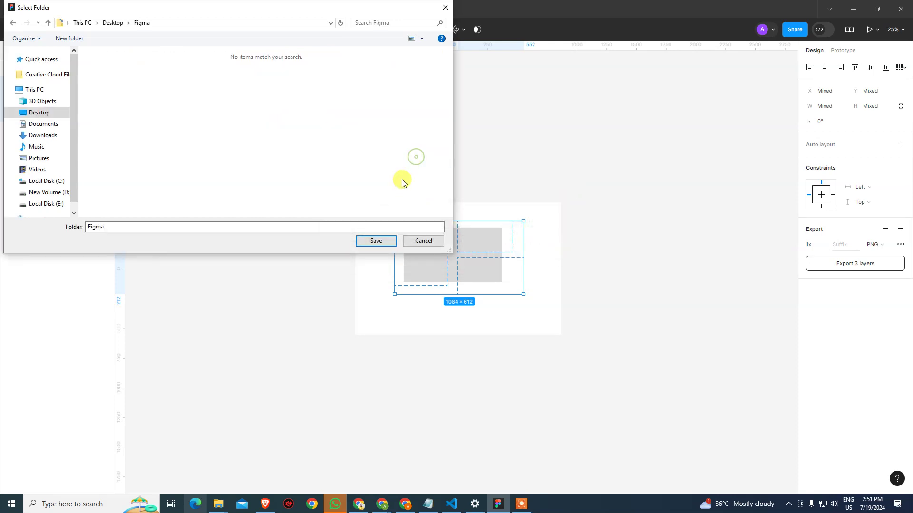
{"action": "left_click", "coordinate": [377, 240]}
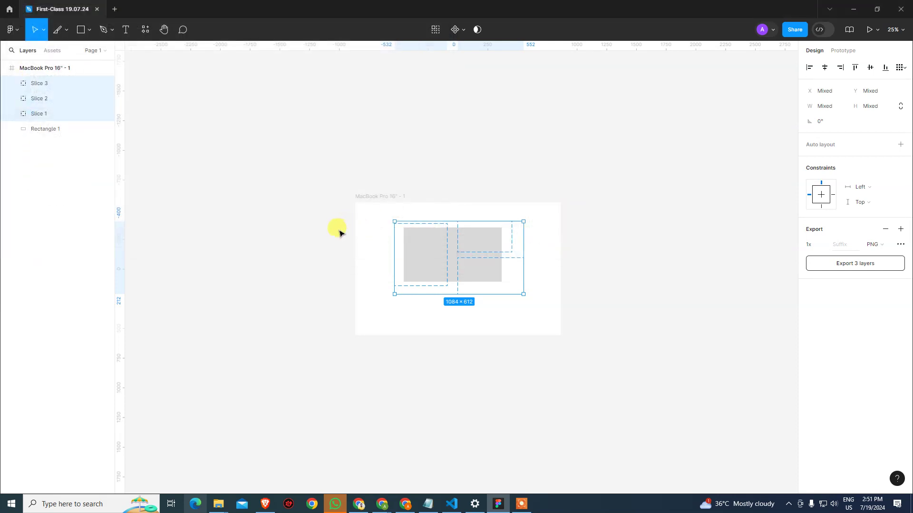
Open the Figma folder on the Desktop in File Explorer to check the exported slices, and return to the Figma app.
{"action": "mouse_move", "coordinate": [218, 501]}
{"action": "left_click", "coordinate": [197, 489]}
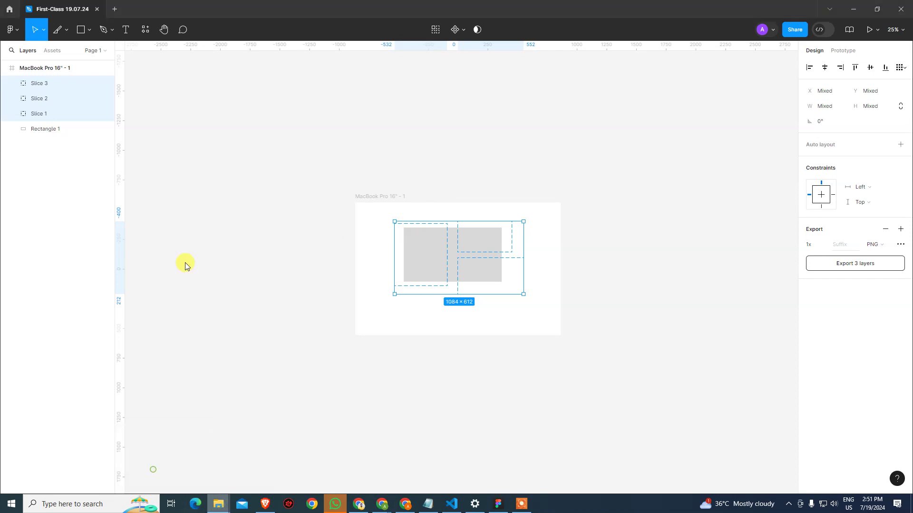
{"action": "left_click", "coordinate": [33, 109]}
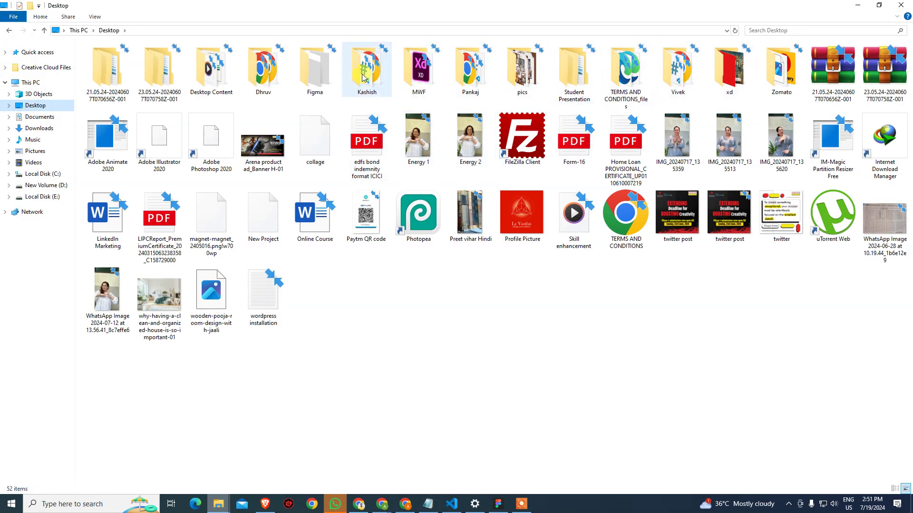
{"action": "double_click", "coordinate": [313, 71]}
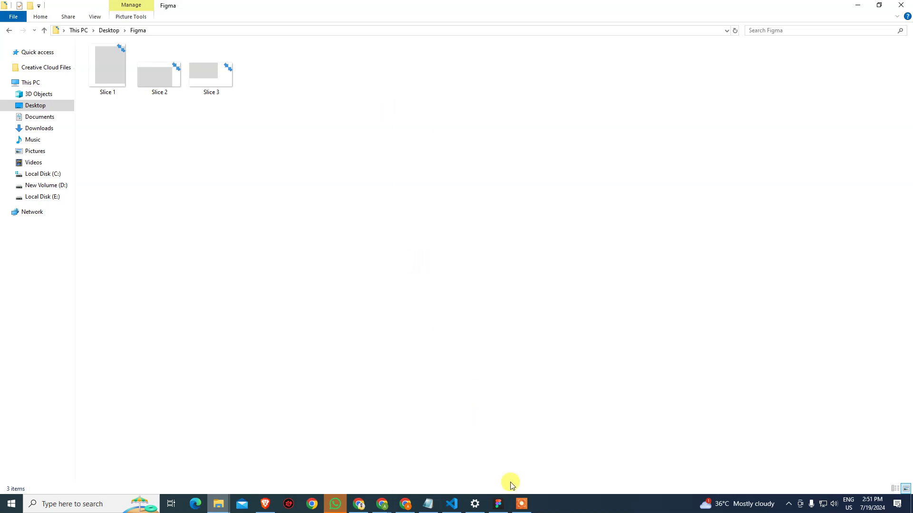
{"action": "left_click", "coordinate": [498, 504]}
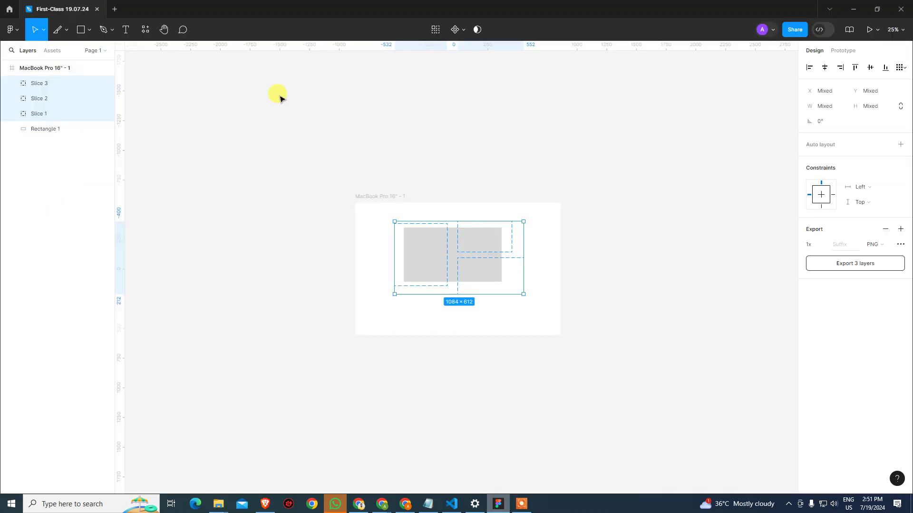
Delete the rectangle and its three slices from the MacBook Pro frame, leaving the frame itself.
{"action": "left_click", "coordinate": [90, 32]}
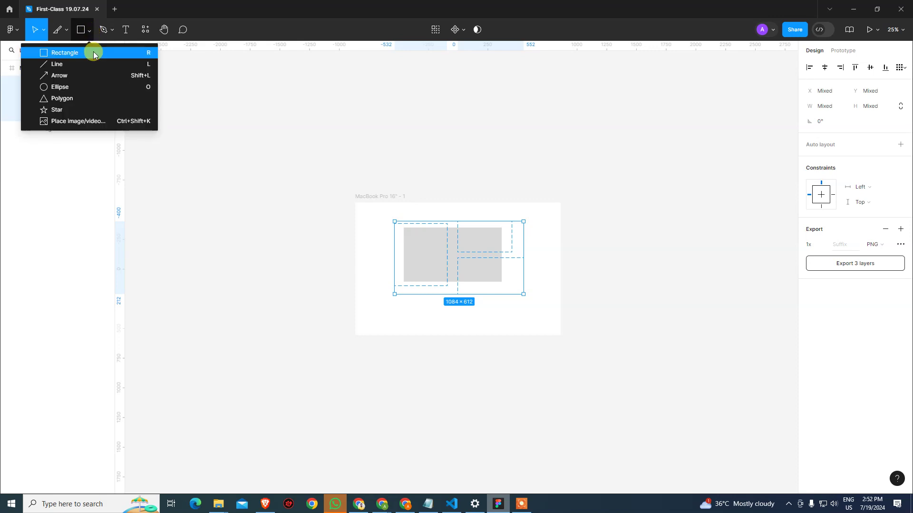
{"action": "left_click", "coordinate": [388, 154]}
{"action": "left_click_drag", "start_coordinate": [294, 204], "coordinate": [640, 309]}
{"action": "key", "text": "Delete"}
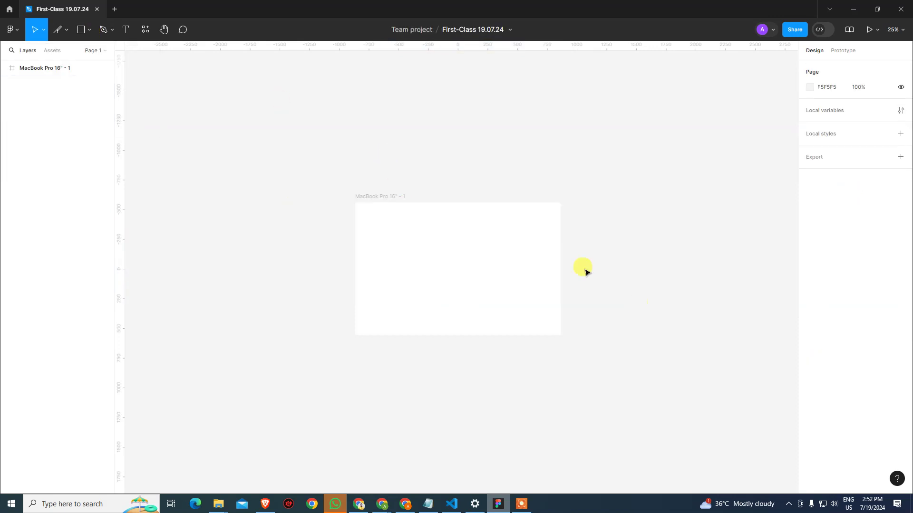
Draw a trial rectangle in the frame, constrain it to a square about 312 × 312, and delete it.
{"action": "left_click", "coordinate": [81, 29]}
{"action": "left_click_drag", "start_coordinate": [395, 218], "coordinate": [498, 249]}
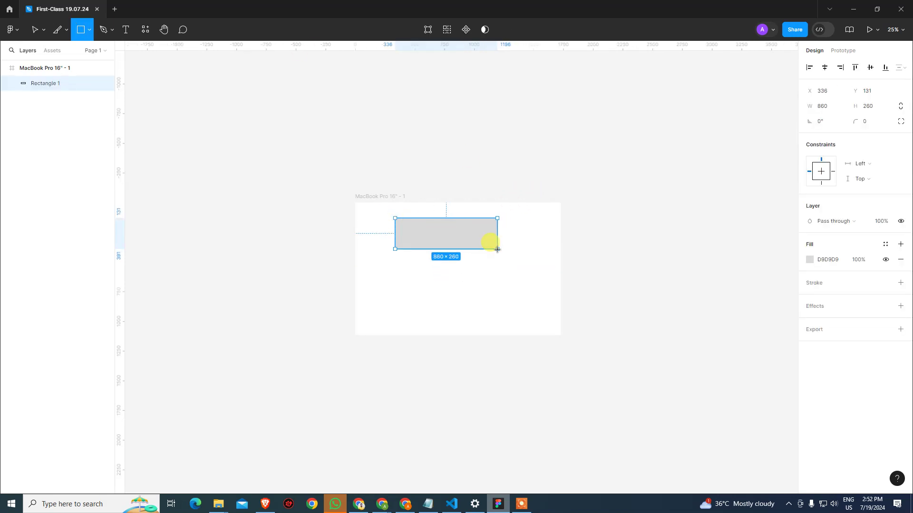
{"action": "key", "text": "shift"}
{"action": "mouse_move", "coordinate": [497, 249]}
{"action": "left_mouse_down"}
{"action": "mouse_move", "coordinate": [434, 229]}
{"action": "mouse_move", "coordinate": [457, 250]}
{"action": "mouse_move", "coordinate": [440, 244]}
{"action": "mouse_move", "coordinate": [414, 209]}
{"action": "mouse_move", "coordinate": [402, 222]}
{"action": "left_mouse_up"}
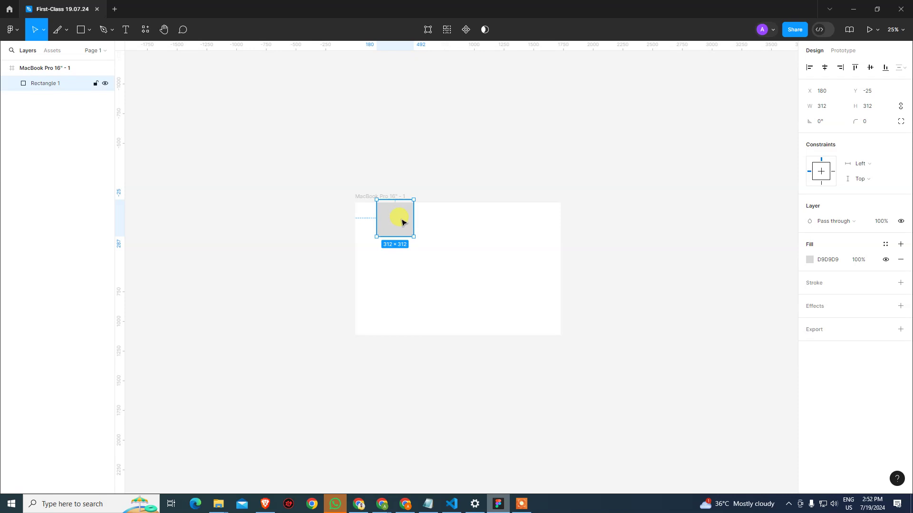
{"action": "key", "text": "Delete"}
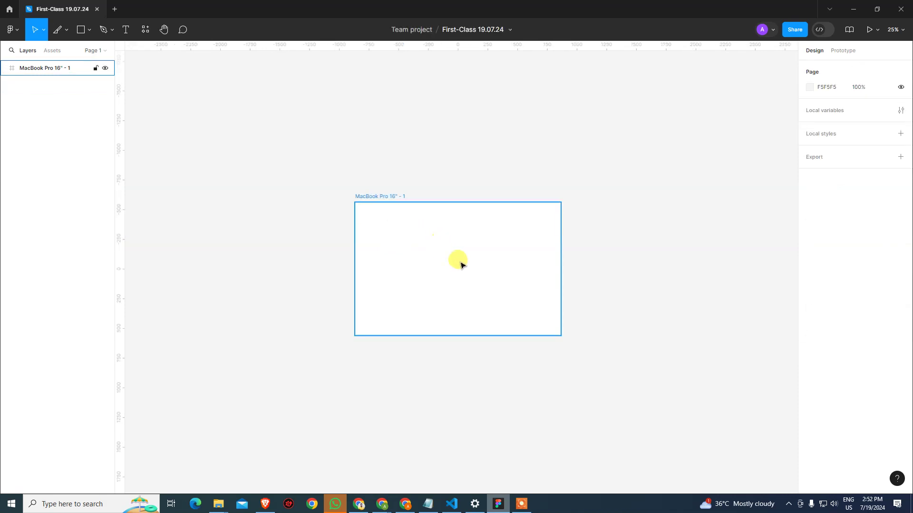
Draw two trial squares outward from the frame's centre, the first about 704 × 704, deleting each one.
{"action": "key", "text": "r"}
{"action": "left_click_drag", "start_coordinate": [459, 262], "coordinate": [493, 300]}
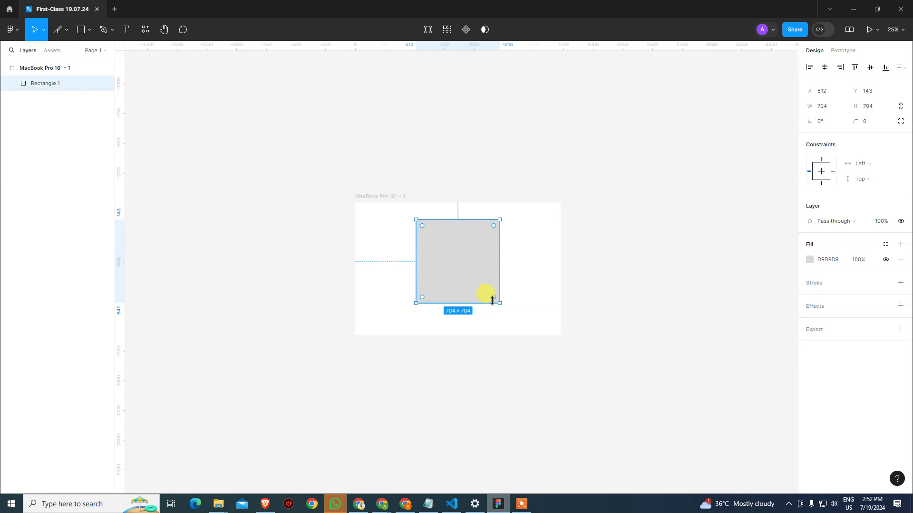
{"action": "key", "text": "Delete"}
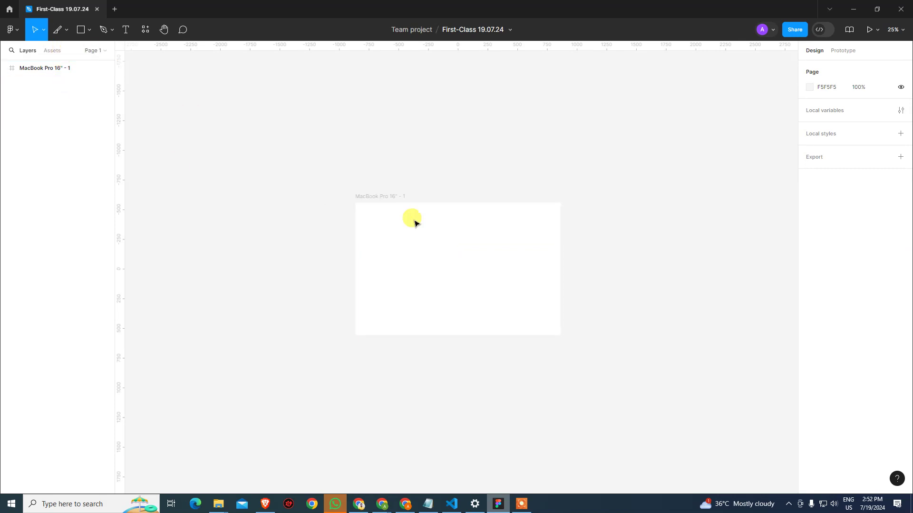
{"action": "key", "text": "r"}
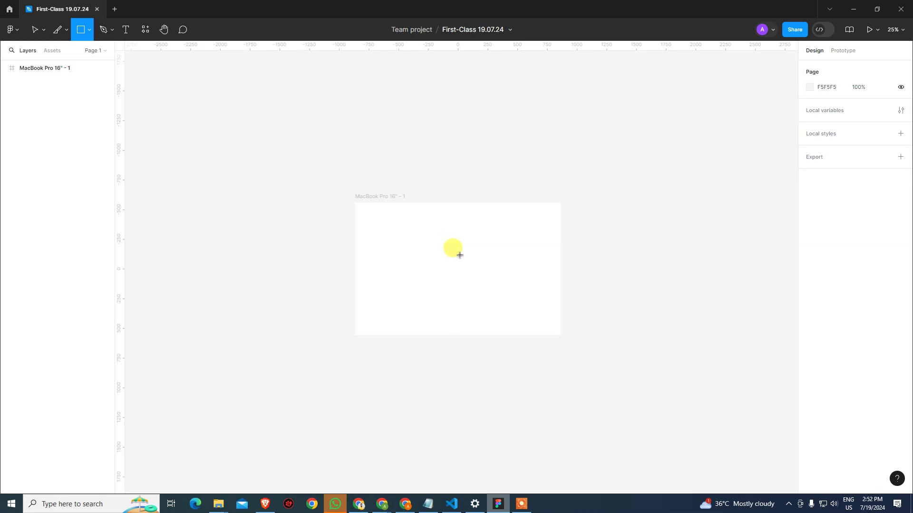
{"action": "mouse_move", "coordinate": [459, 255]}
{"action": "left_mouse_down"}
{"action": "mouse_move", "coordinate": [479, 221]}
{"action": "mouse_move", "coordinate": [439, 254]}
{"action": "mouse_move", "coordinate": [406, 225]}
{"action": "mouse_move", "coordinate": [434, 247]}
{"action": "mouse_move", "coordinate": [418, 299]}
{"action": "mouse_move", "coordinate": [486, 286]}
{"action": "mouse_move", "coordinate": [504, 295]}
{"action": "left_mouse_up"}
{"action": "key", "text": "Delete"}
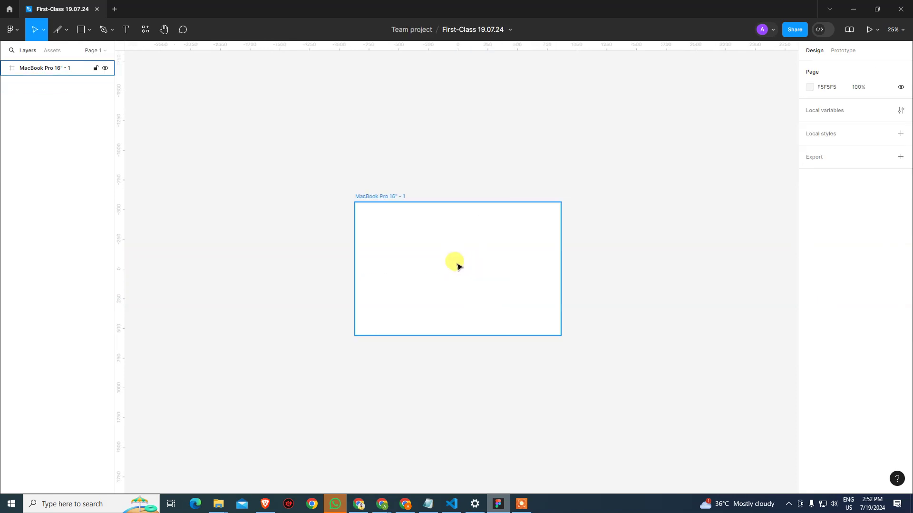
Draw a square about 792 × 792 outward from the frame's centre and set its position to X 0, Y 0.
{"action": "key", "text": "r"}
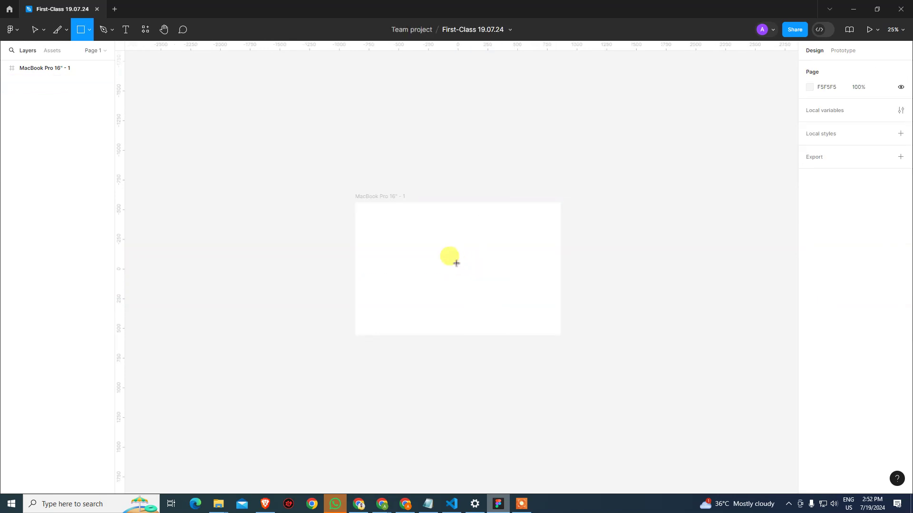
{"action": "left_click_drag", "start_coordinate": [456, 263], "coordinate": [505, 302]}
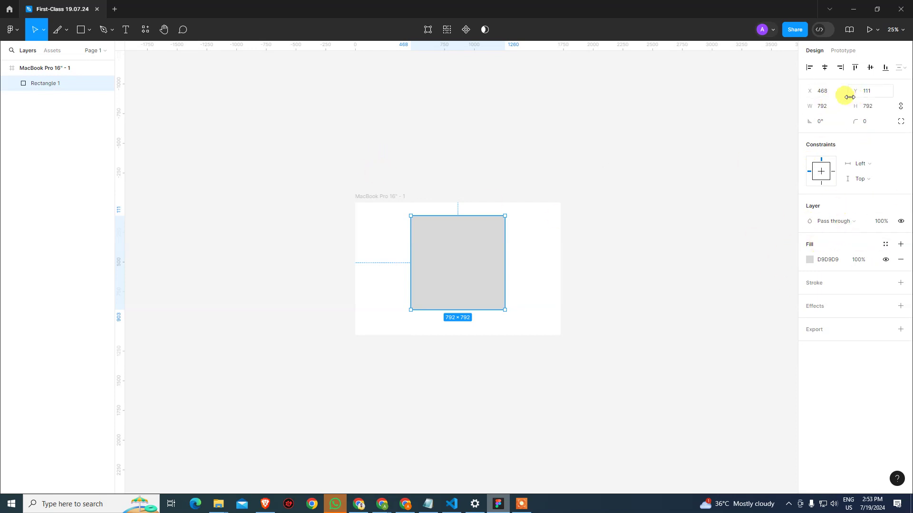
{"action": "left_click", "coordinate": [827, 92]}
{"action": "type", "text": "0"}
{"action": "key", "text": "Tab"}
{"action": "type", "text": "0"}
{"action": "key", "text": "Tab"}
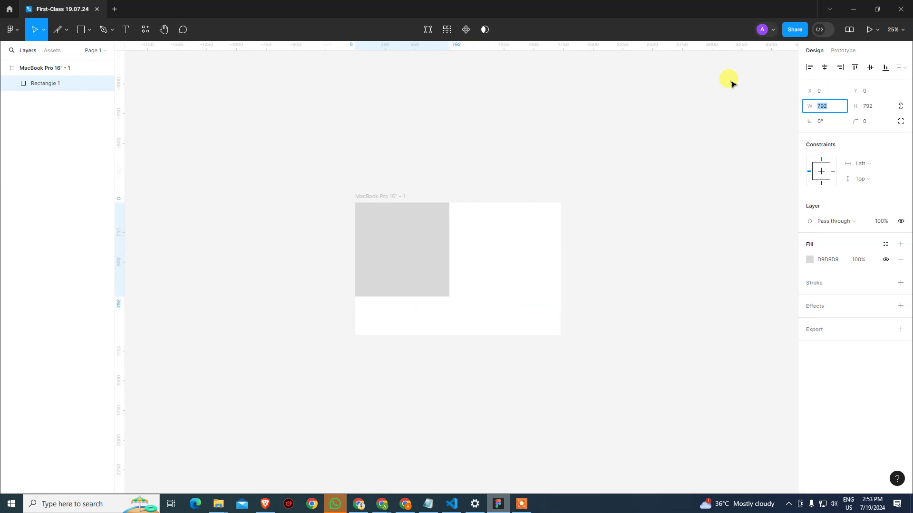
Resize the square to 400 × 400 and set its rotation to 45°.
{"action": "type", "text": "400"}
{"action": "key", "text": "Tab"}
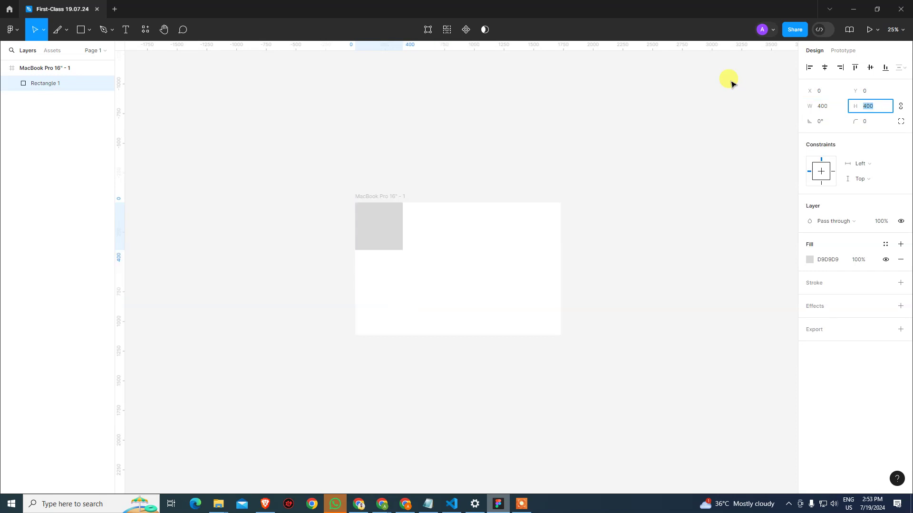
{"action": "key", "text": "Return"}
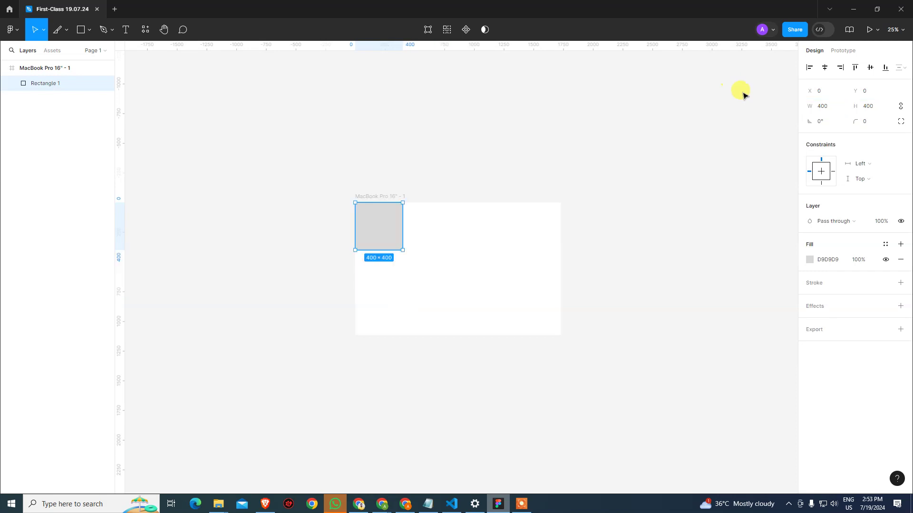
{"action": "left_click", "coordinate": [822, 123]}
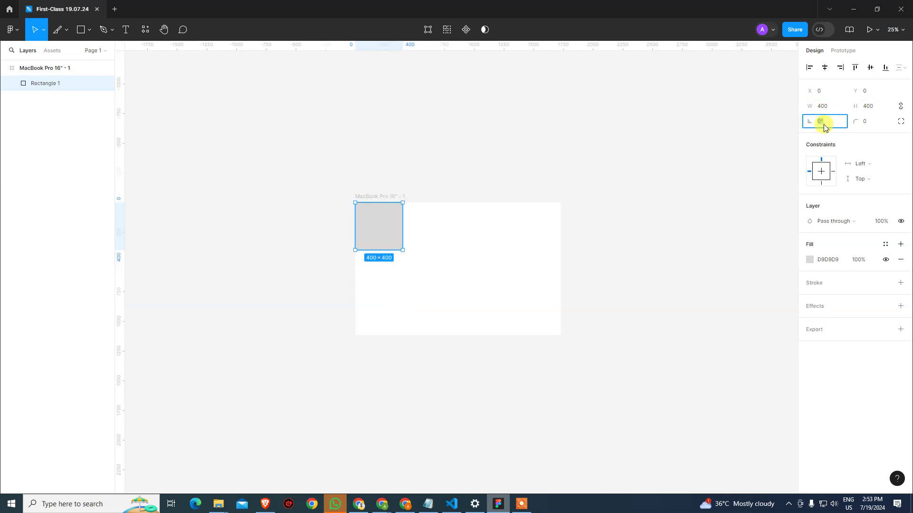
{"action": "type", "text": "45"}
{"action": "key", "text": "Return"}
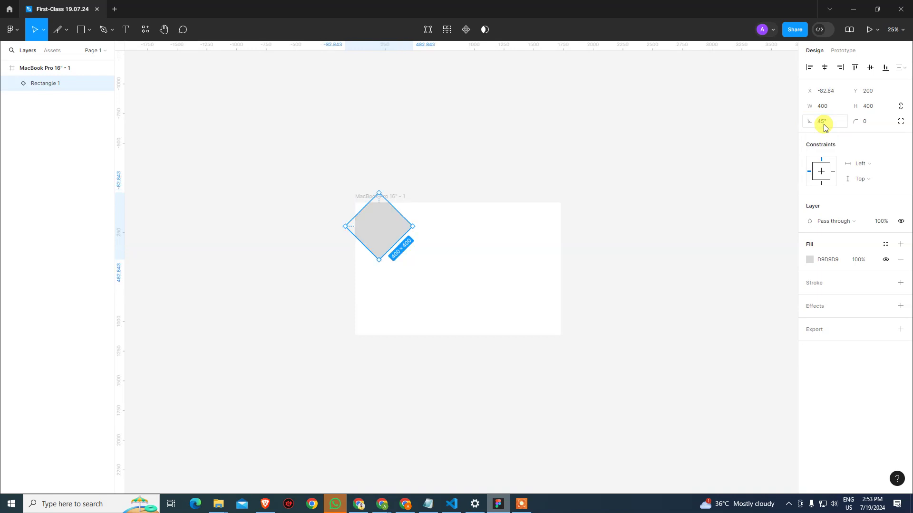
Set the rotated square's position to X 0, Y 0.
{"action": "left_click_drag", "start_coordinate": [839, 93], "coordinate": [823, 92]}
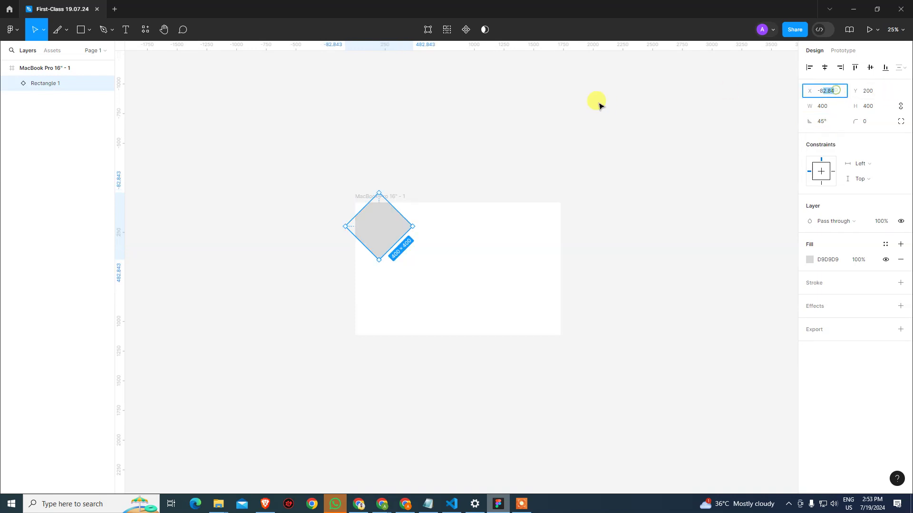
{"action": "type", "text": "0"}
{"action": "key", "text": "Tab"}
{"action": "type", "text": "0"}
{"action": "key", "text": "Tab"}
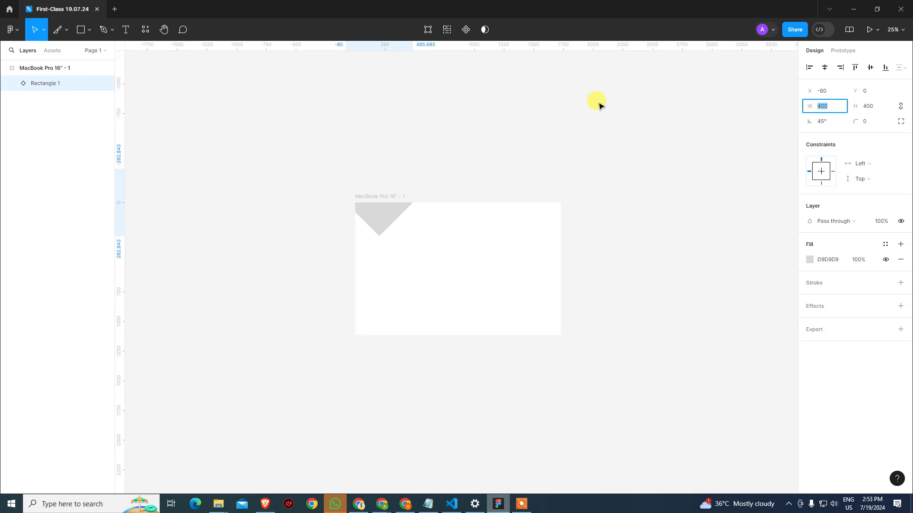
{"action": "key", "text": "shift+Tab"}
{"action": "key", "text": "shift+Tab"}
{"action": "type", "text": "0"}
{"action": "key", "text": "Tab"}
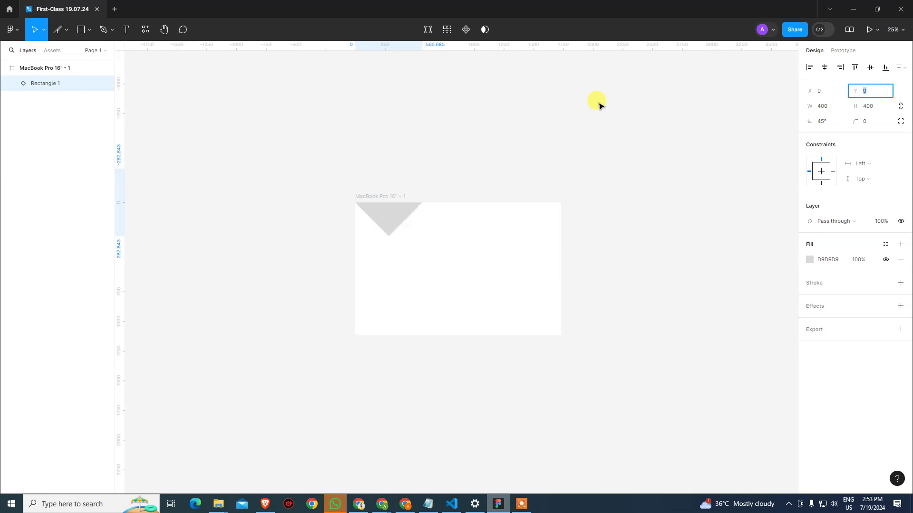
Try an X position of 200 for the rotated square.
{"action": "key", "text": "shift+Tab"}
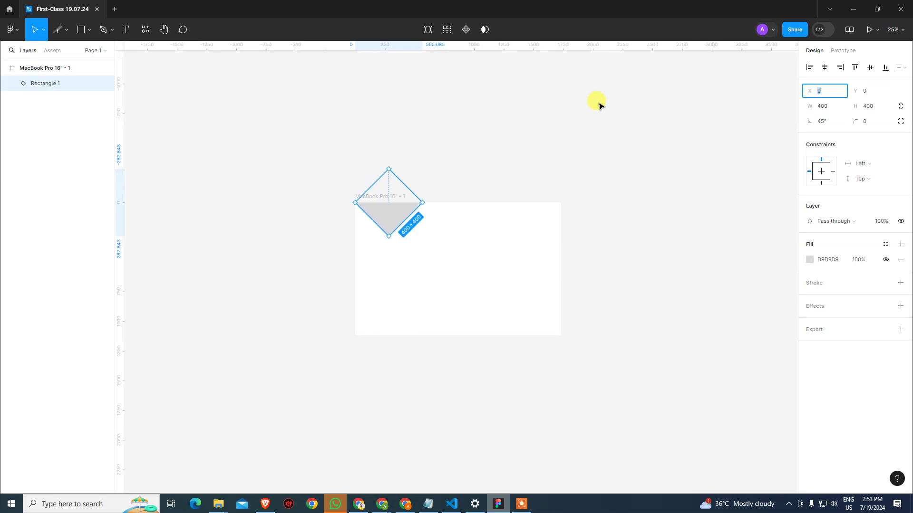
{"action": "type", "text": "200"}
{"action": "key", "text": "Tab"}
{"action": "key", "text": "shift+Tab"}
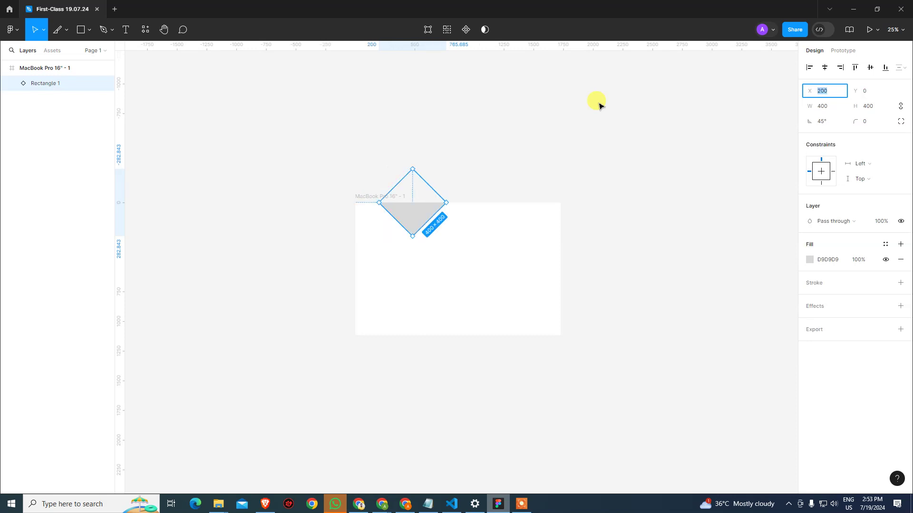
Set the rotated square's X position back to 0 and move it down, trying Y 200 before settling on Y 300.
{"action": "type", "text": "0"}
{"action": "key", "text": "Return"}
{"action": "key", "text": "Tab"}
{"action": "type", "text": "200"}
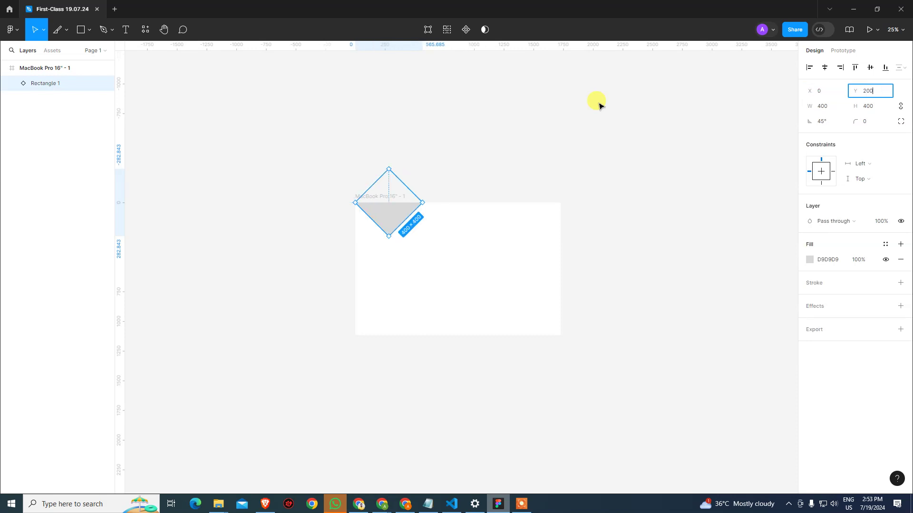
{"action": "key", "text": "Tab"}
{"action": "key", "text": "shift+Tab"}
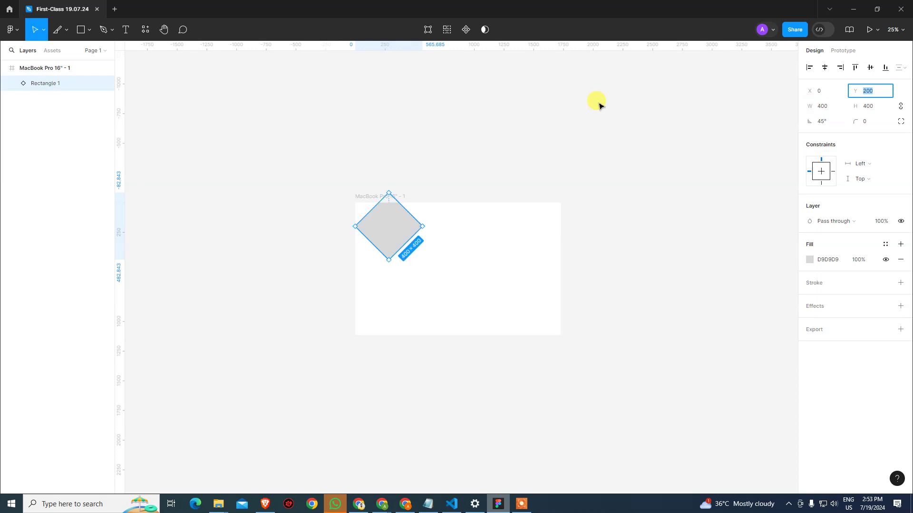
{"action": "type", "text": "300"}
{"action": "key", "text": "Tab"}
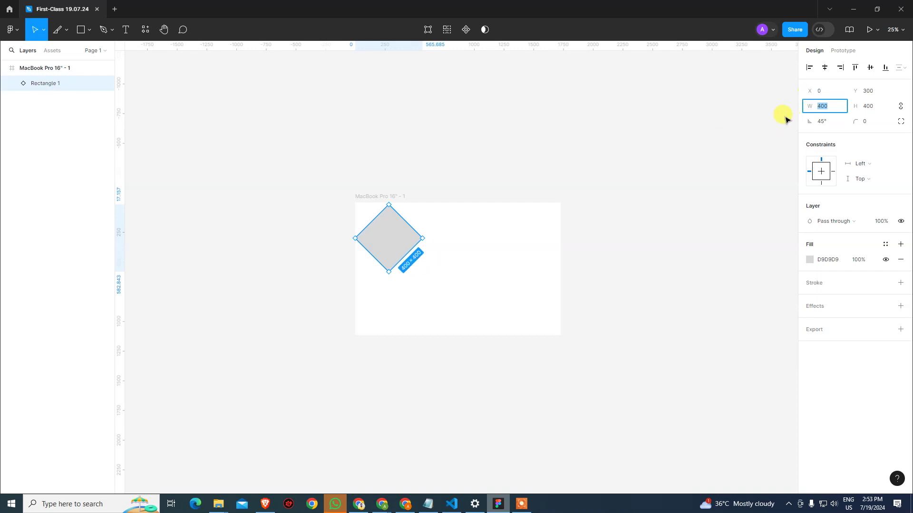
Reset the square's rotation to 0°.
{"action": "left_click", "coordinate": [451, 240]}
{"action": "left_click", "coordinate": [409, 240]}
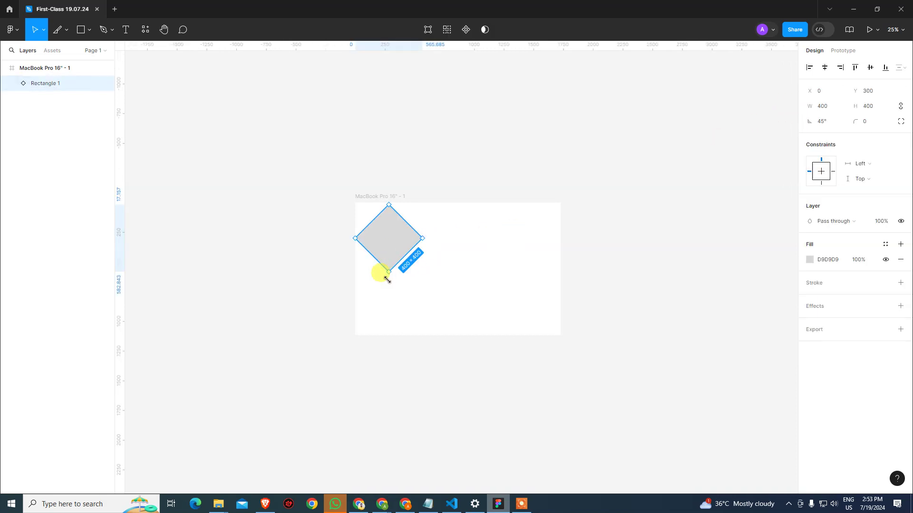
{"action": "left_click", "coordinate": [821, 121]}
{"action": "key", "text": "BackSpace"}
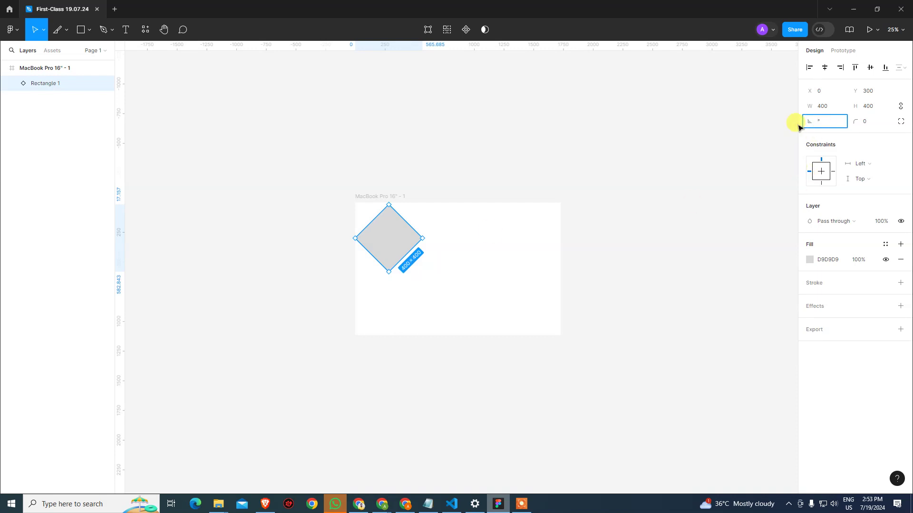
{"action": "type", "text": "0"}
{"action": "key", "text": "Return"}
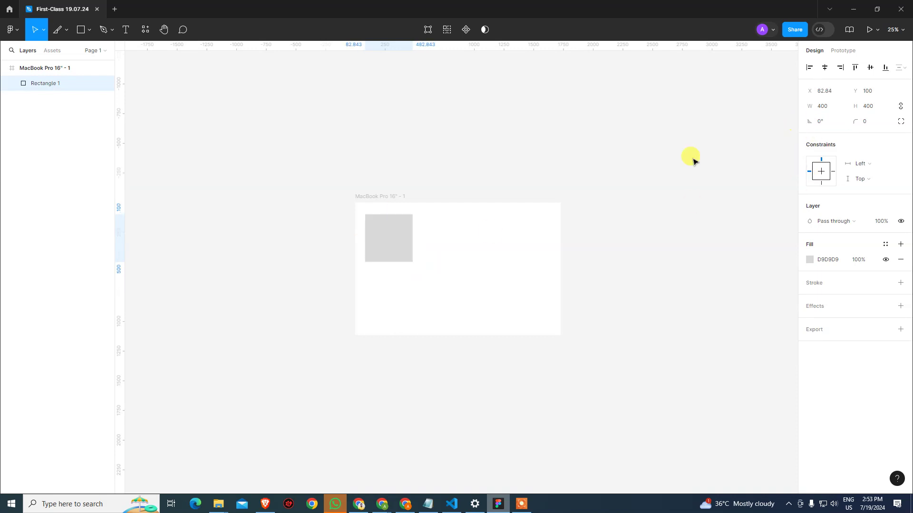
Try resizing the square freely to about 265 × 759 with proportions unlocked, undo the resize, and lock the proportions again.
{"action": "left_click", "coordinate": [903, 106]}
{"action": "left_click_drag", "start_coordinate": [411, 262], "coordinate": [398, 290]}
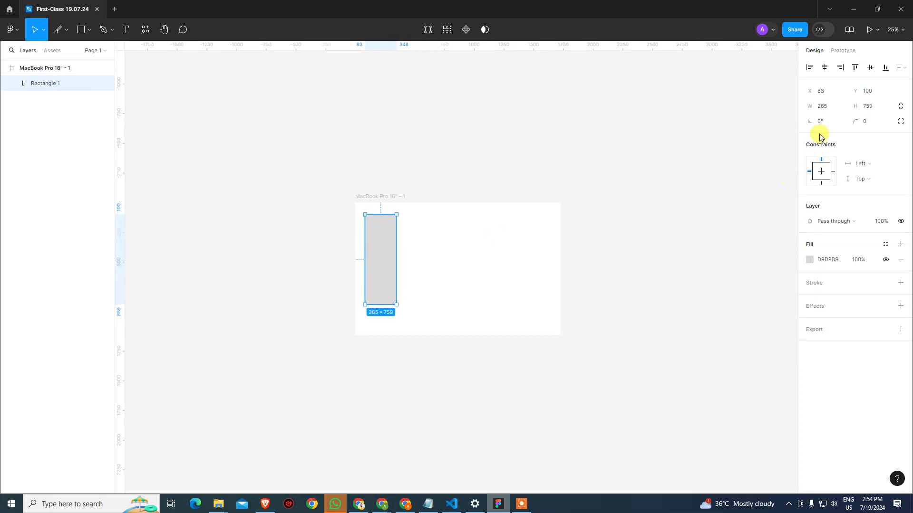
{"action": "key", "text": "ctrl+z"}
{"action": "left_click", "coordinate": [900, 105]}
With proportions locked, try a width of 500 and a height of 300, then enlarge the square to about 643 × 643.
{"action": "left_click", "coordinate": [835, 110]}
{"action": "type", "text": "5"}
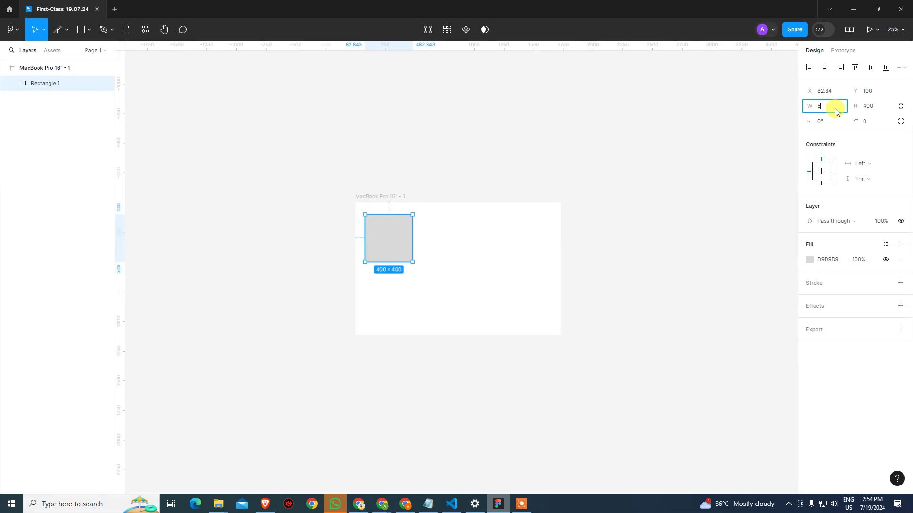
{"action": "type", "text": "00"}
{"action": "key", "text": "Tab"}
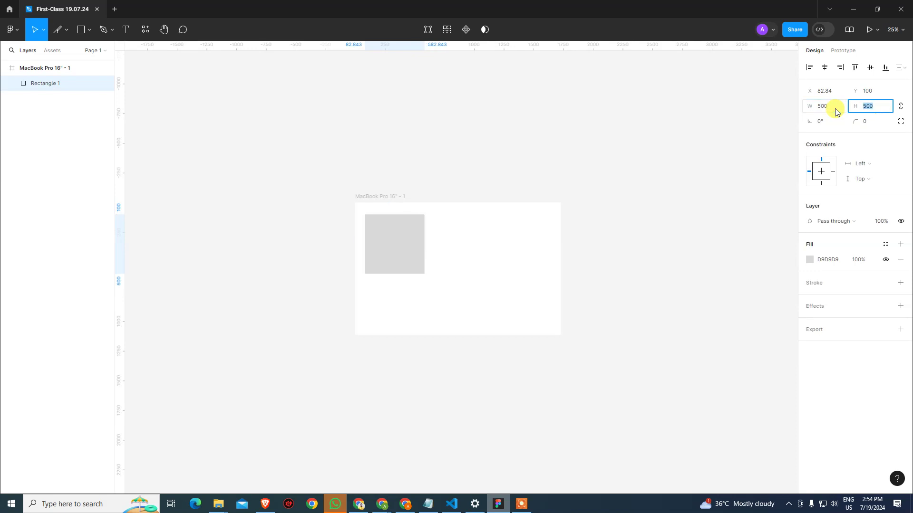
{"action": "key", "text": "Return"}
{"action": "type", "text": "300"}
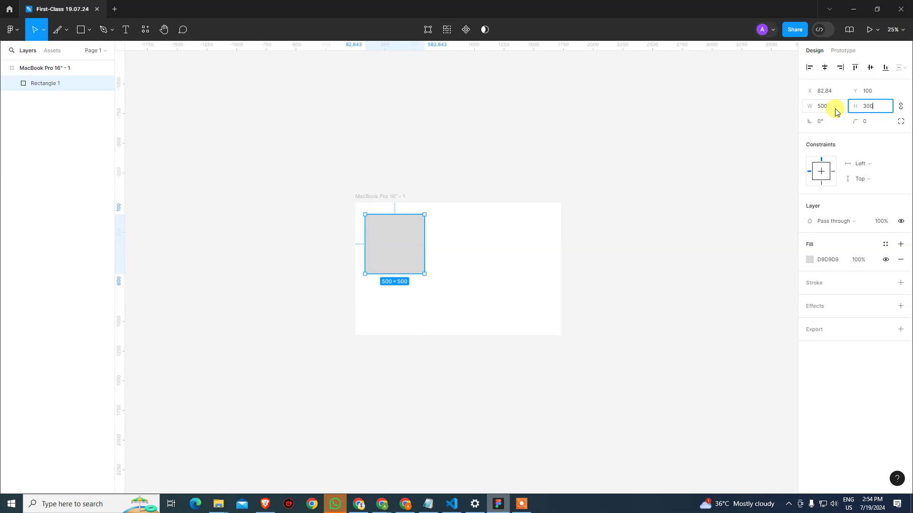
{"action": "key", "text": "shift+Tab"}
{"action": "key", "text": "Return"}
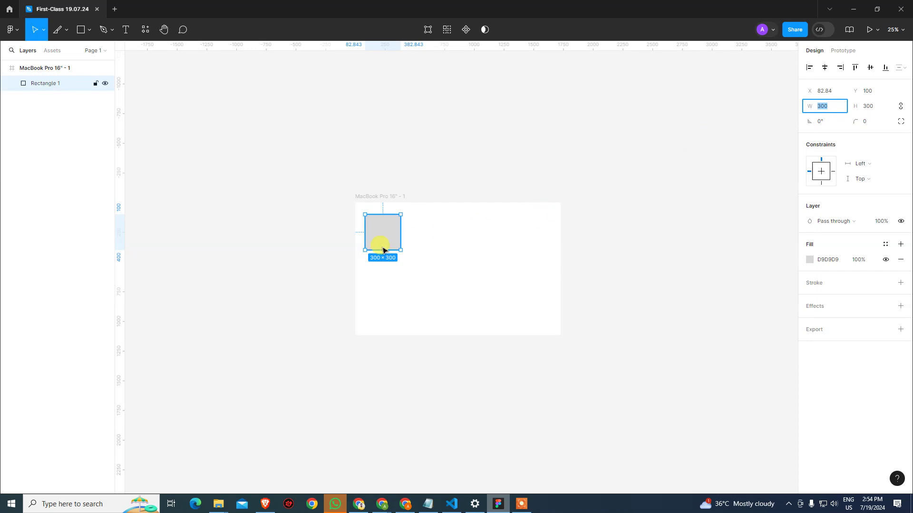
{"action": "left_click_drag", "start_coordinate": [399, 249], "coordinate": [442, 292]}
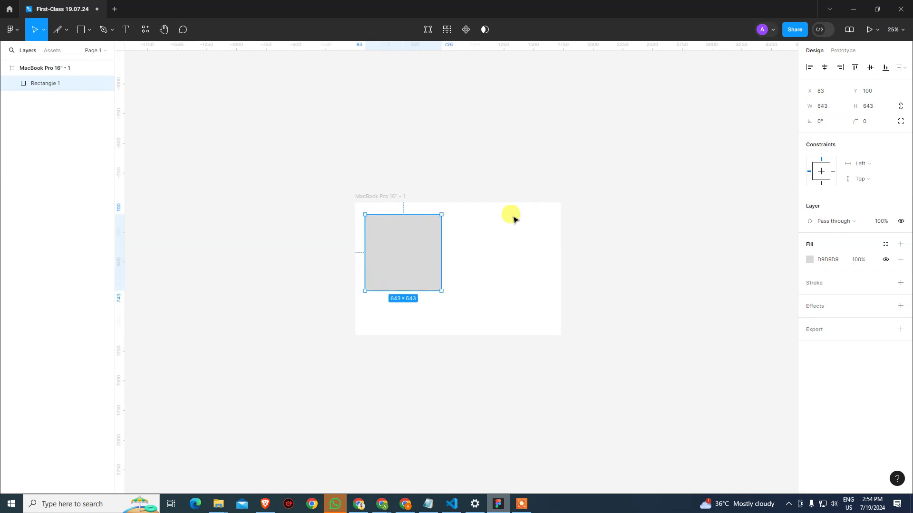
Set the square's corner radius to 80, raise it in large increments until the shape is a circle, then lower it back to 0.
{"action": "left_click", "coordinate": [868, 121]}
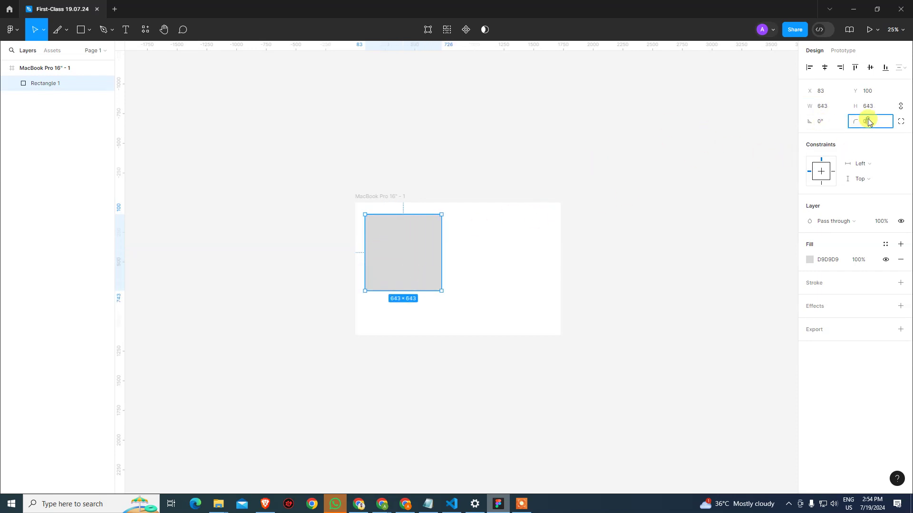
{"action": "type", "text": "80"}
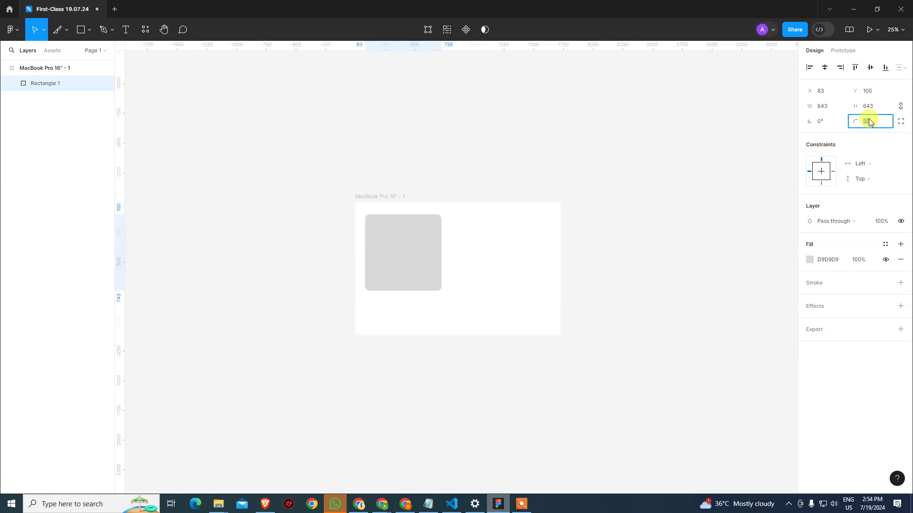
{"action": "key", "text": "shift+Up"}
{"action": "key", "text": "shift+Up"}
{"action": "key", "text": "shift+Up"}
{"action": "key", "text": "shift+Up"}
{"action": "key", "text": "shift+Up"}
{"action": "key", "text": "shift+Up"}
{"action": "key", "text": "shift+Up"}
{"action": "key", "text": "shift+Up"}
{"action": "key", "text": "shift+Up"}
{"action": "key", "text": "shift+Up"}
{"action": "key", "text": "shift+Up"}
{"action": "key", "text": "shift+Up"}
{"action": "key", "text": "shift+Up"}
{"action": "key", "text": "shift+Up"}
{"action": "key", "text": "shift+Up"}
{"action": "key", "text": "shift+Up"}
{"action": "key", "text": "shift+Up"}
{"action": "key", "text": "shift+Up"}
{"action": "key", "text": "shift+Up"}
{"action": "key", "text": "shift+Up"}
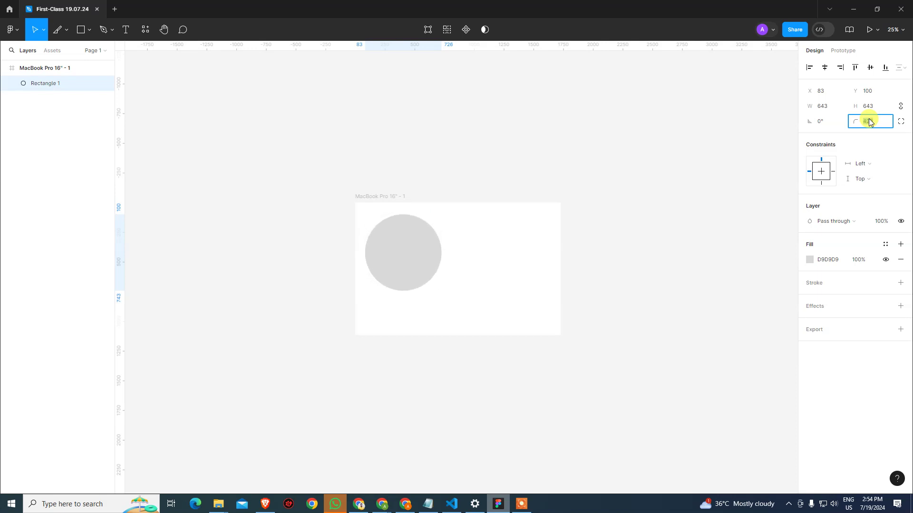
{"action": "key", "text": "shift+Down"}
{"action": "key", "text": "shift+Down"}
{"action": "key", "text": "shift+Down"}
{"action": "key", "text": "shift+Down"}
{"action": "key", "text": "shift+Down"}
{"action": "key", "text": "shift+Down"}
{"action": "key", "text": "shift+Down"}
{"action": "key", "text": "shift+Down"}
{"action": "key", "text": "shift+Down"}
{"action": "key", "text": "shift+Down"}
{"action": "key", "text": "shift+Down"}
{"action": "key", "text": "shift+Down"}
{"action": "key", "text": "shift+Down"}
{"action": "key", "text": "shift+Down"}
{"action": "key", "text": "shift+Down"}
{"action": "key", "text": "shift+Down"}
{"action": "key", "text": "shift+Down"}
{"action": "key", "text": "shift+Down"}
{"action": "key", "text": "shift+Down"}
{"action": "key", "text": "shift+Down"}
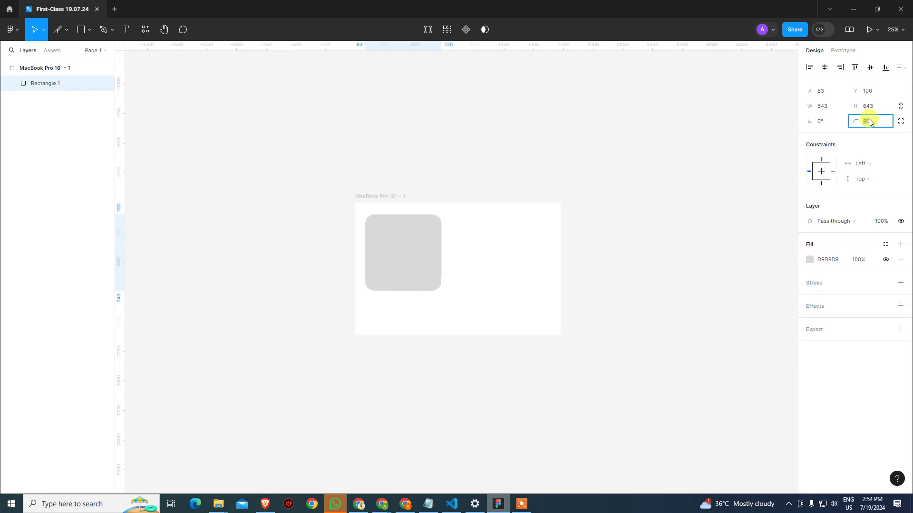
{"action": "key", "text": "shift+Down"}
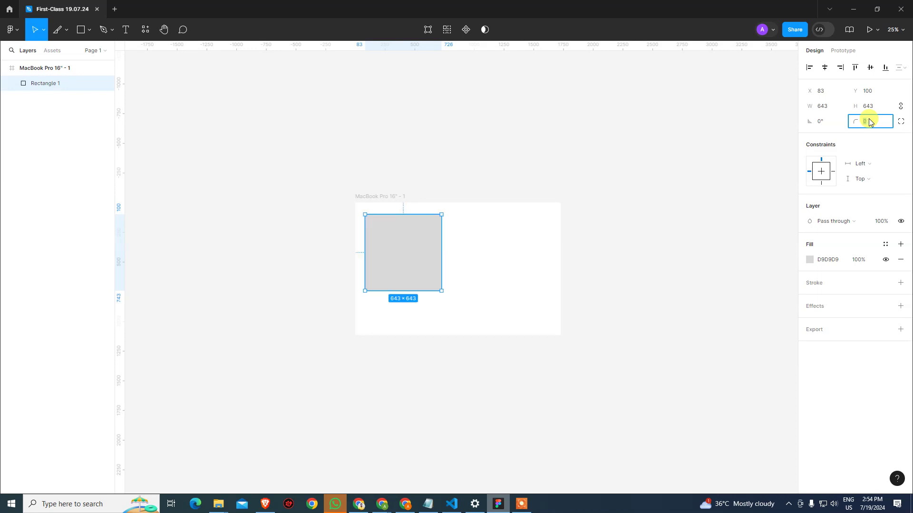
Set individual corner radii of 20 upper-left, 30 upper-right, 40 lower-left and 50 lower-right on the square.
{"action": "left_click", "coordinate": [902, 122]}
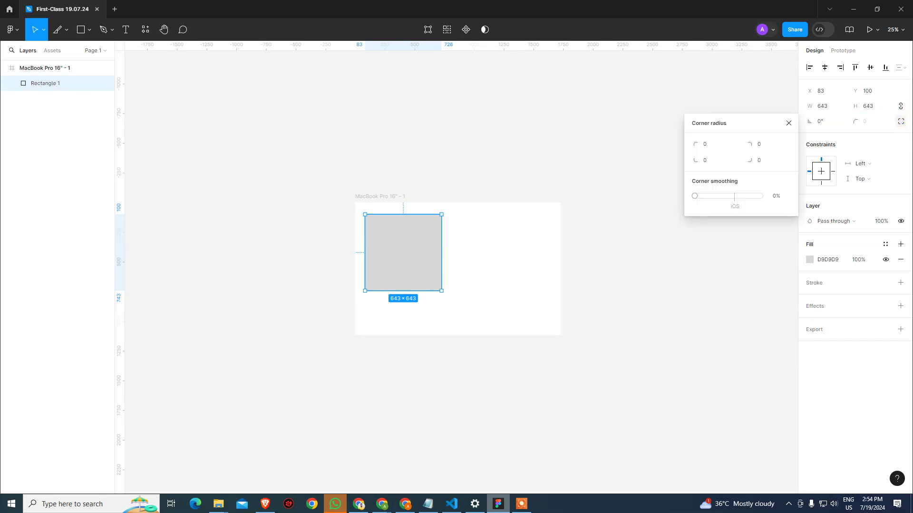
{"action": "left_click", "coordinate": [721, 144]}
{"action": "type", "text": "20"}
{"action": "key", "text": "Tab"}
{"action": "key", "text": "Tab"}
{"action": "type", "text": "40"}
{"action": "key", "text": "Tab"}
{"action": "type", "text": "50"}
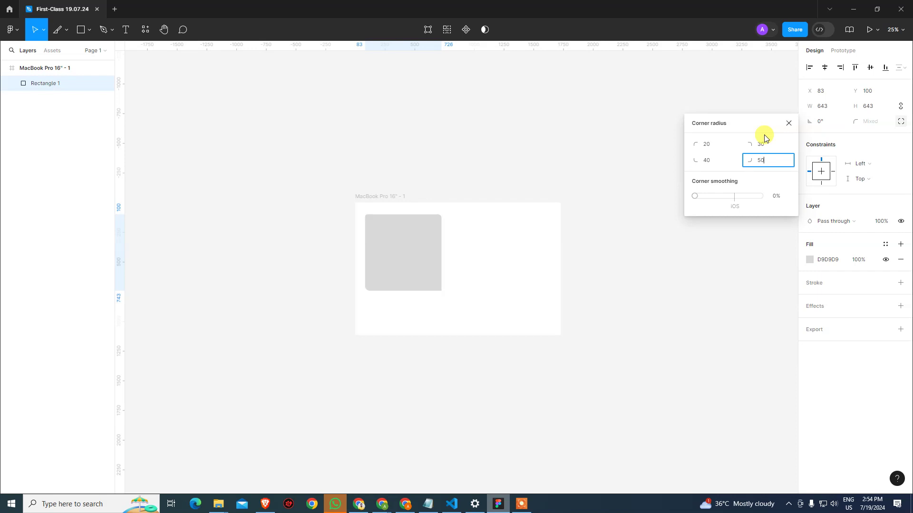
{"action": "left_click", "coordinate": [731, 303]}
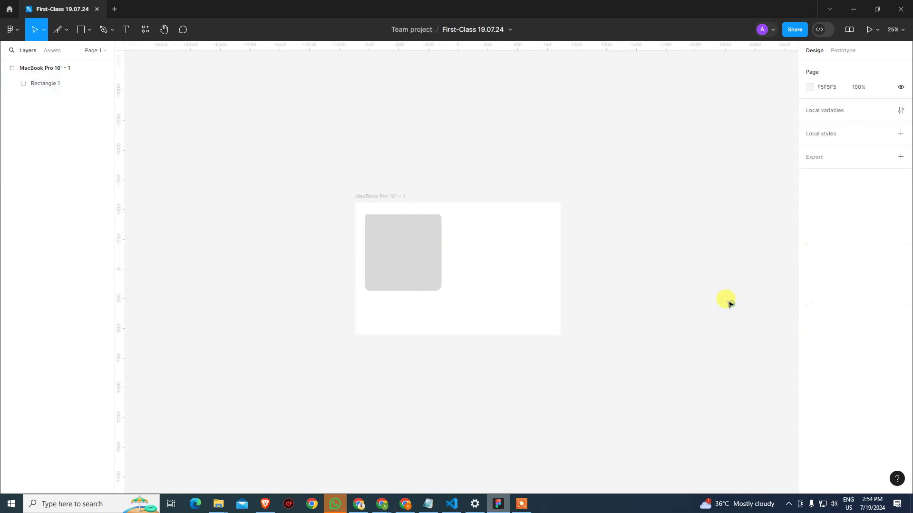
{"action": "left_click", "coordinate": [403, 254]}
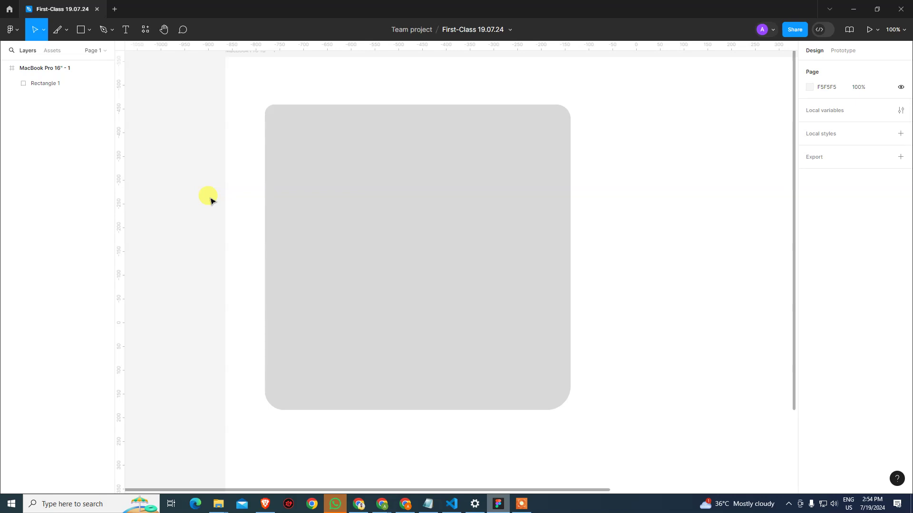
Reset all four individual corner radii of the square to 0 and close the corner radius settings.
{"action": "left_click", "coordinate": [382, 179]}
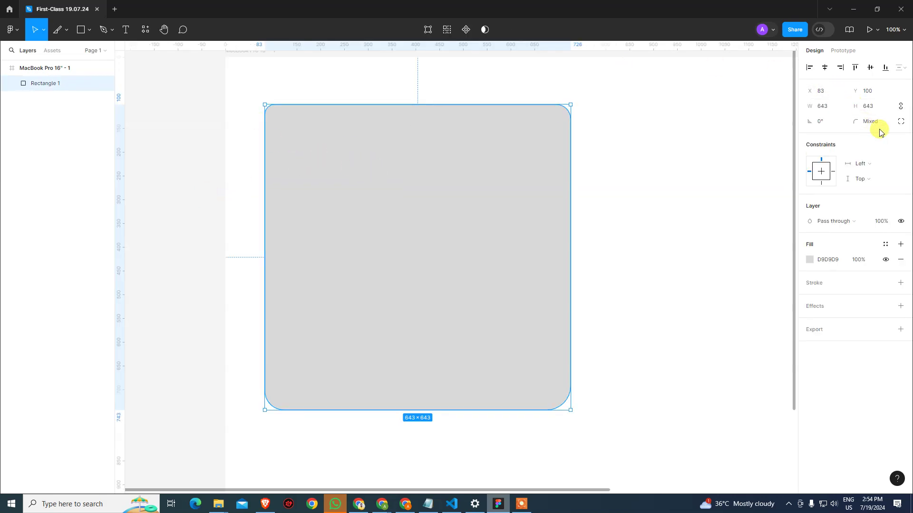
{"action": "left_click", "coordinate": [901, 121]}
{"action": "left_click", "coordinate": [714, 144]}
{"action": "type", "text": "0"}
{"action": "key", "text": "Tab"}
{"action": "type", "text": "0"}
{"action": "key", "text": "Tab"}
{"action": "type", "text": "0"}
{"action": "key", "text": "Tab"}
{"action": "type", "text": "0"}
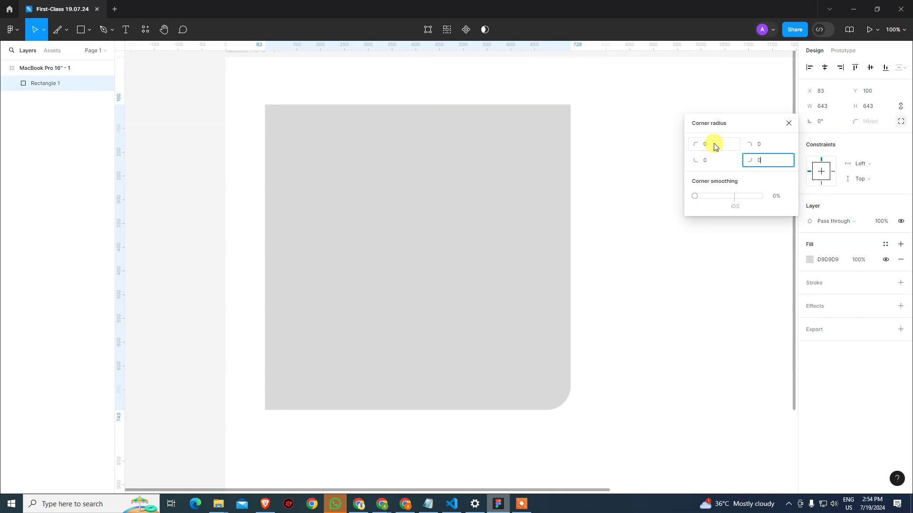
{"action": "left_click", "coordinate": [869, 164]}
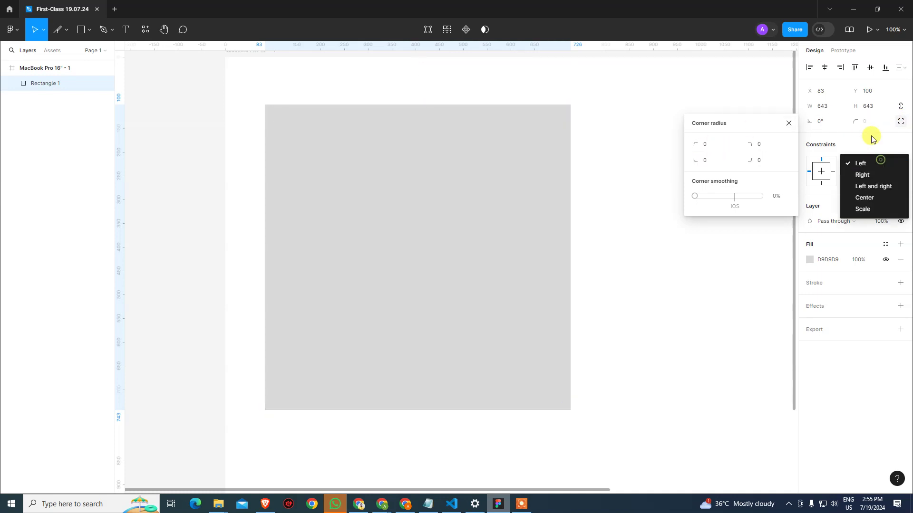
{"action": "left_click", "coordinate": [864, 123]}
{"action": "left_click", "coordinate": [788, 123]}
Try a uniform corner radius of 50 on the square, then return it to 0.
{"action": "left_click", "coordinate": [872, 122]}
{"action": "type", "text": "50"}
{"action": "key", "text": "Return"}
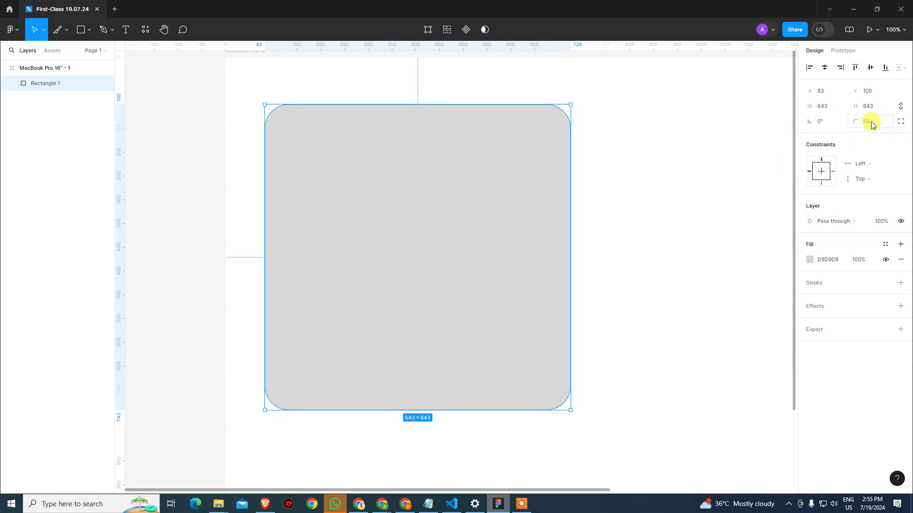
{"action": "left_click", "coordinate": [883, 128]}
{"action": "type", "text": "0"}
{"action": "key", "text": "Return"}
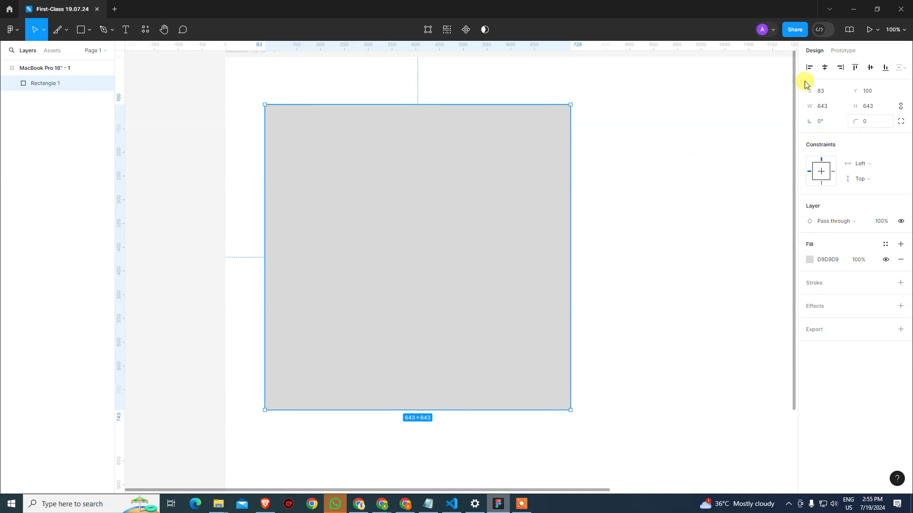
Fully round only the square's upper-right and lower-left corners on the canvas, then reset the corner radius to 0.
{"action": "left_click_drag", "start_coordinate": [563, 112], "coordinate": [357, 297]}
{"action": "left_click_drag", "start_coordinate": [271, 405], "coordinate": [519, 186]}
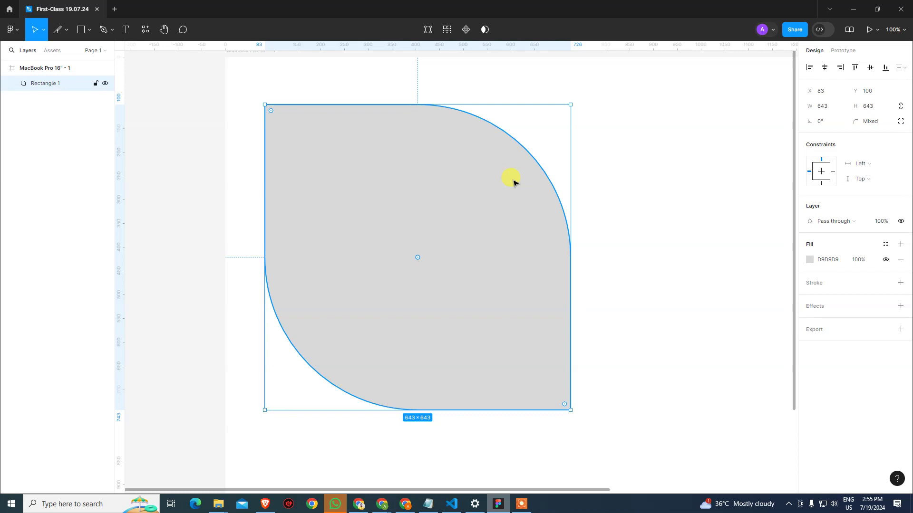
{"action": "left_click", "coordinate": [879, 127]}
{"action": "type", "text": "0"}
{"action": "key", "text": "Return"}
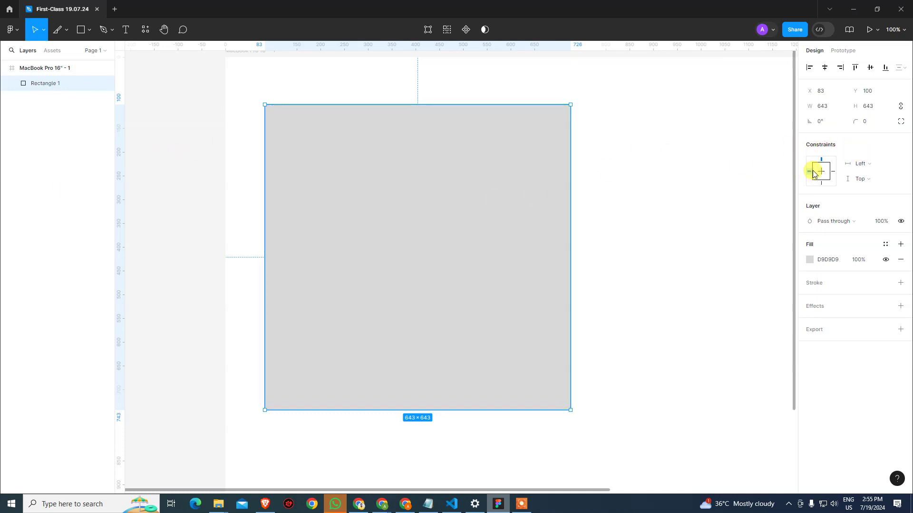
Try narrowing the square to about 414 wide and shortening it from its lower edge, undoing each resize.
{"action": "left_click_drag", "start_coordinate": [570, 259], "coordinate": [461, 249]}
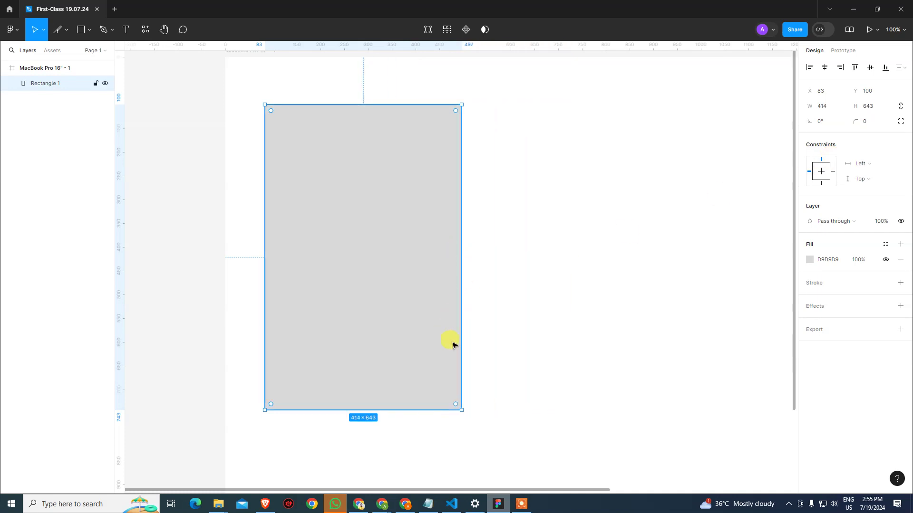
{"action": "key", "text": "ctrl+z"}
{"action": "left_click_drag", "start_coordinate": [432, 408], "coordinate": [450, 267]}
{"action": "key", "text": "ctrl+z"}
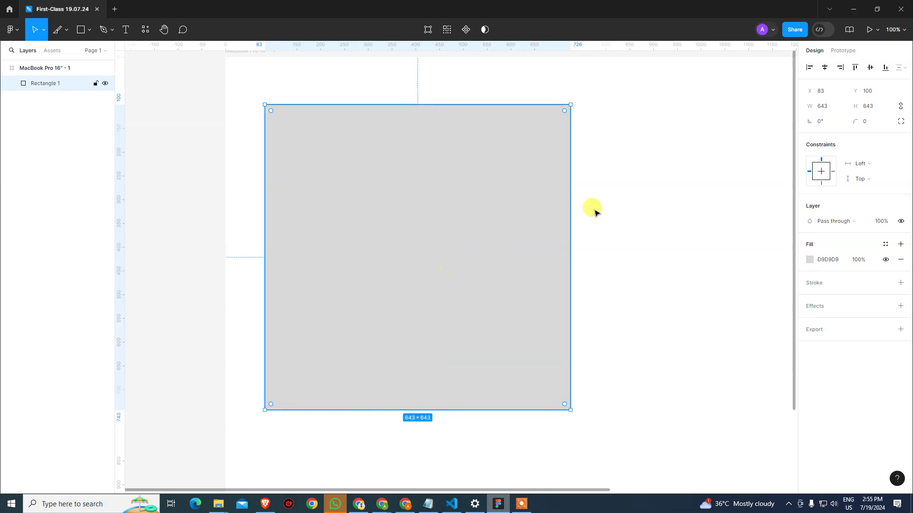
Set the square's constraints to Right and Bottom, then try narrowing it from its right edge and undo the resize.
{"action": "left_click", "coordinate": [833, 172]}
{"action": "left_click", "coordinate": [821, 183]}
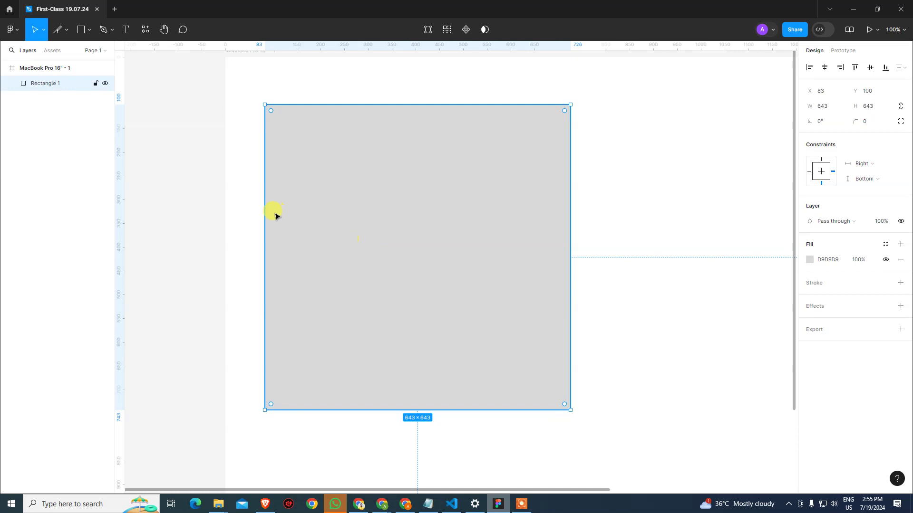
{"action": "left_click_drag", "start_coordinate": [570, 305], "coordinate": [459, 280]}
{"action": "key", "text": "ctrl+z"}
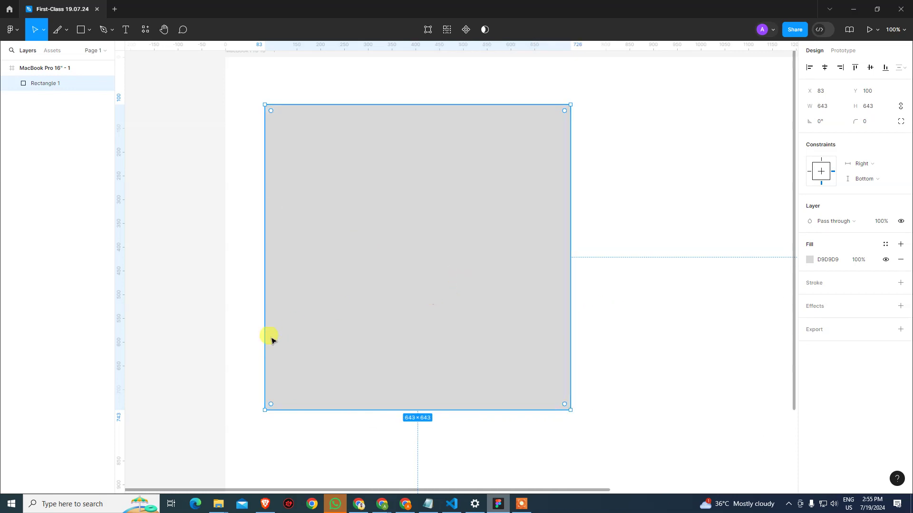
Try shrinking the square from its left and upper edges to about 353 × 387, then undo both resizes.
{"action": "left_click_drag", "start_coordinate": [265, 333], "coordinate": [404, 311]}
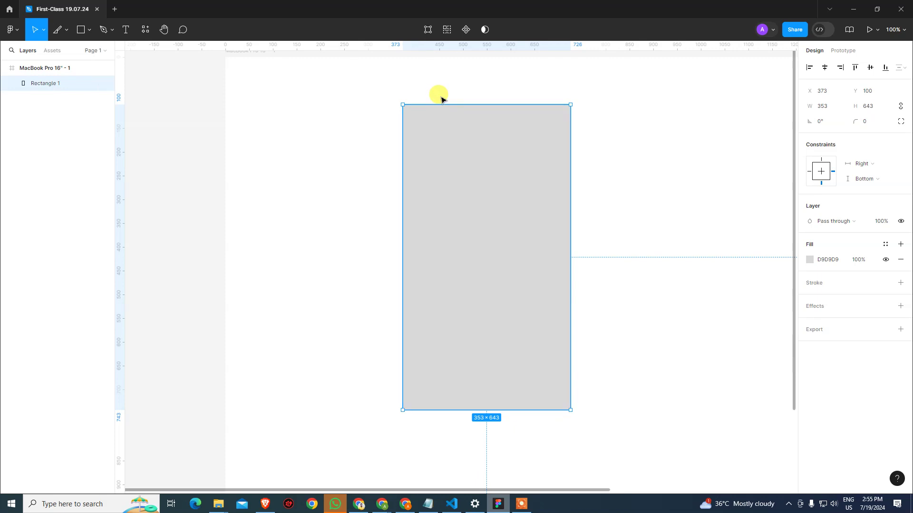
{"action": "left_click_drag", "start_coordinate": [441, 106], "coordinate": [435, 228]}
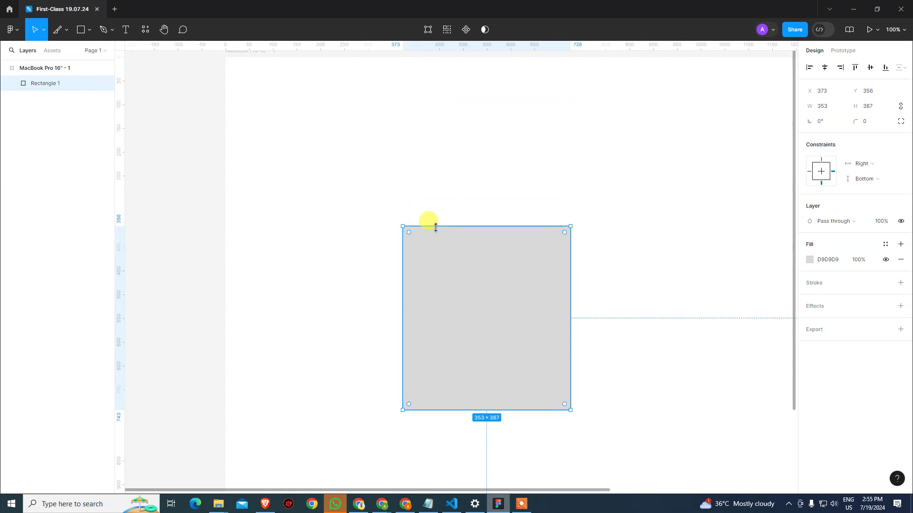
{"action": "key", "text": "ctrl+z"}
{"action": "key", "text": "ctrl+z"}
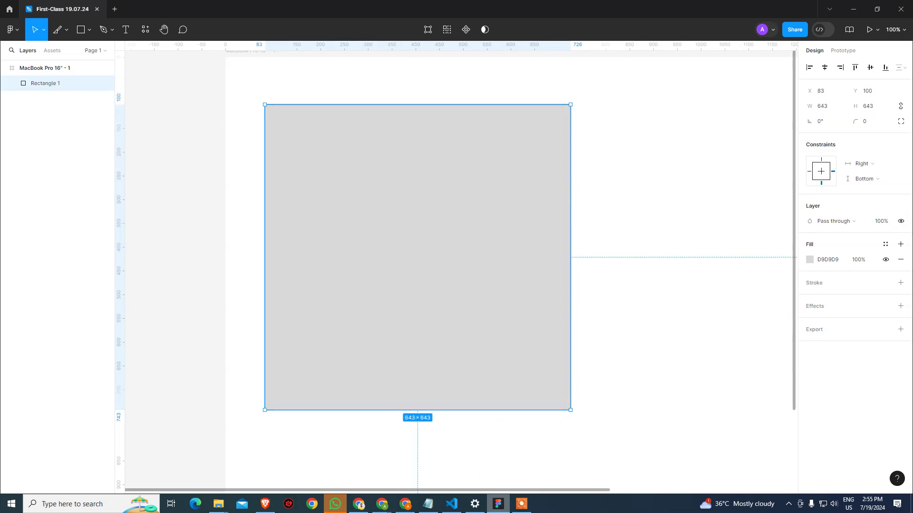
Set both constraints to Center, try shrinking the square to about 473 × 474 from its lower-right corner, and undo the resize.
{"action": "left_click", "coordinate": [823, 172]}
{"action": "left_click", "coordinate": [821, 167]}
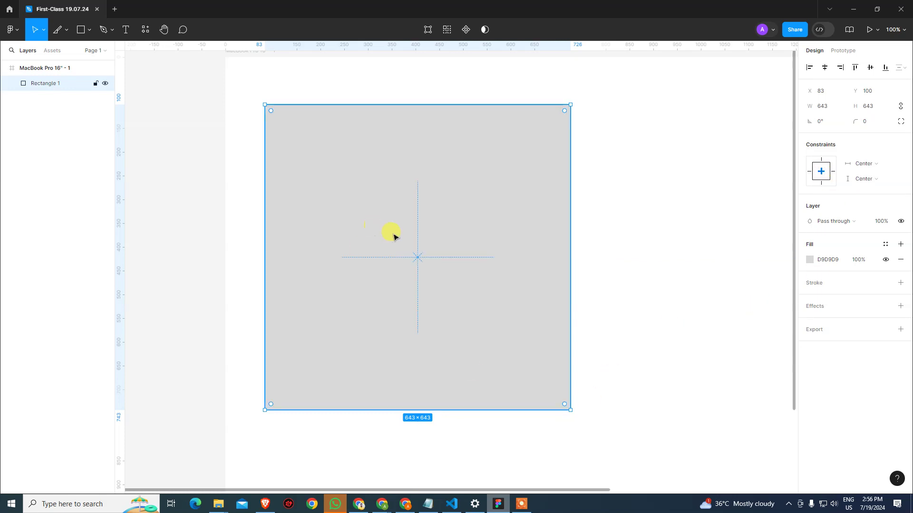
{"action": "left_click_drag", "start_coordinate": [560, 401], "coordinate": [490, 329]}
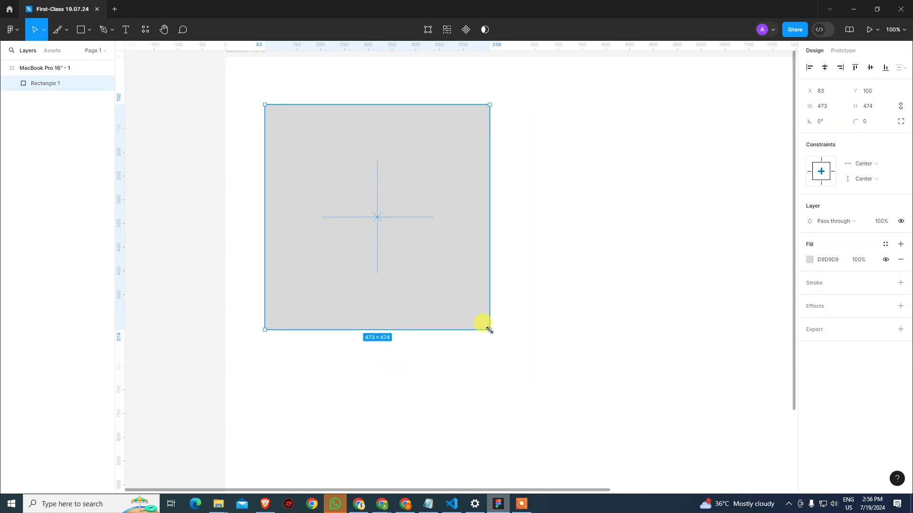
{"action": "key", "text": "ctrl+z"}
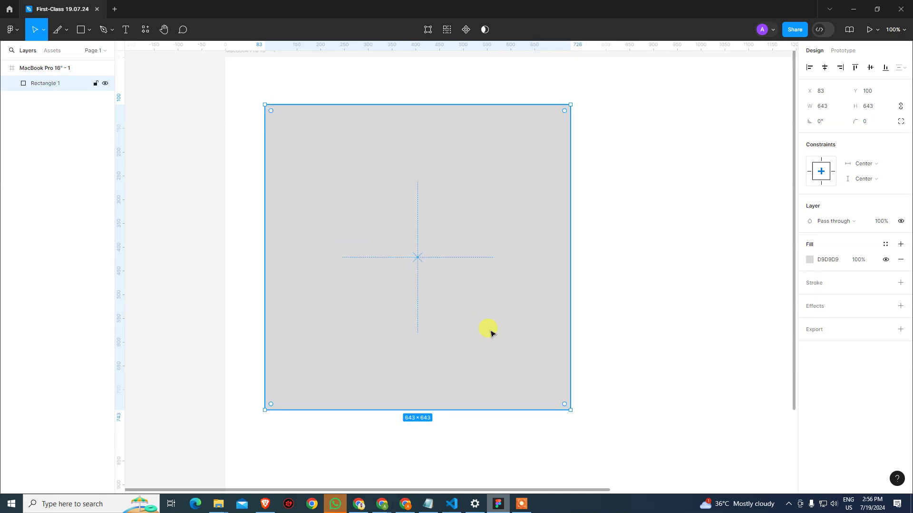
Try a width of 200 on the proportion-locked square, then undo the size change.
{"action": "left_click", "coordinate": [835, 111]}
{"action": "type", "text": "200"}
{"action": "key", "text": "Return"}
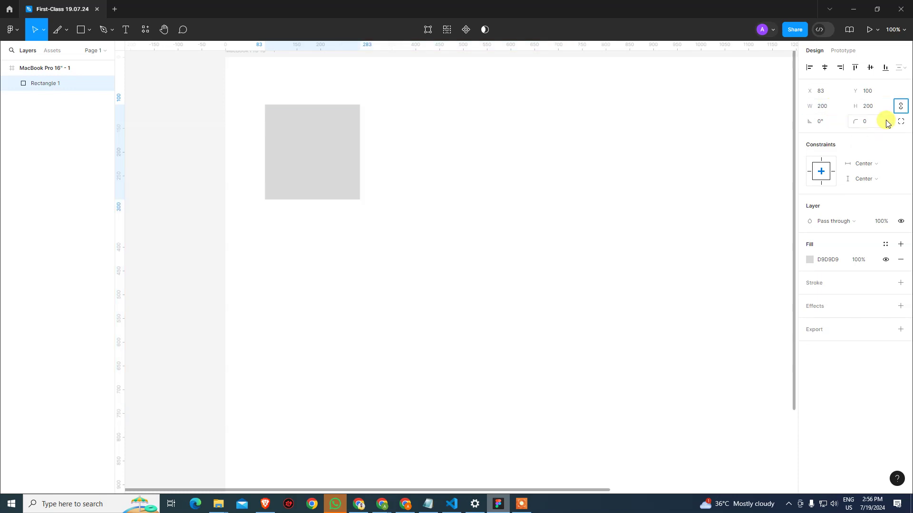
{"action": "key", "text": "shift+Tab"}
{"action": "key", "text": "shift+Tab"}
{"action": "key", "text": "ctrl+z"}
{"action": "key", "text": "ctrl+z"}
Set the square's constraints back to Left and Top.
{"action": "left_click", "coordinate": [821, 173]}
{"action": "left_click", "coordinate": [809, 171]}
{"action": "left_click", "coordinate": [821, 159]}
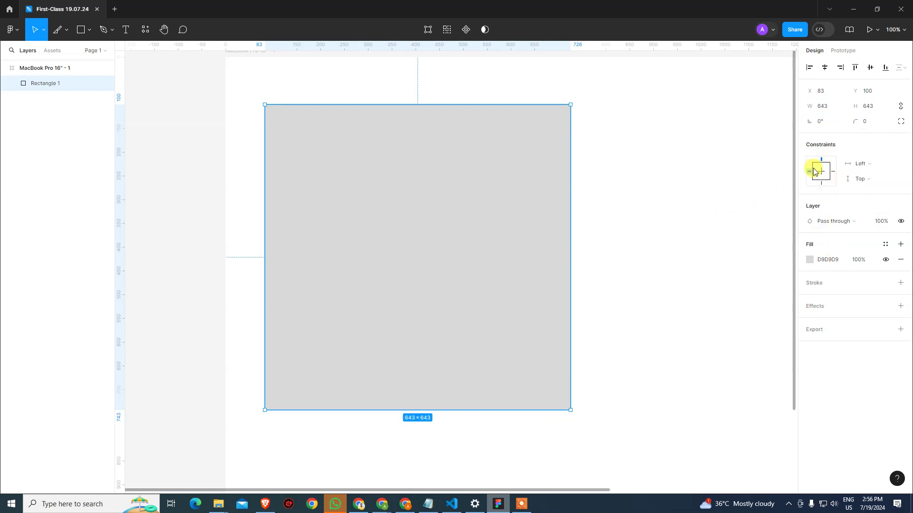
Review the available options for the square's vertical and horizontal constraints and its layer blend mode.
{"action": "left_click", "coordinate": [859, 179]}
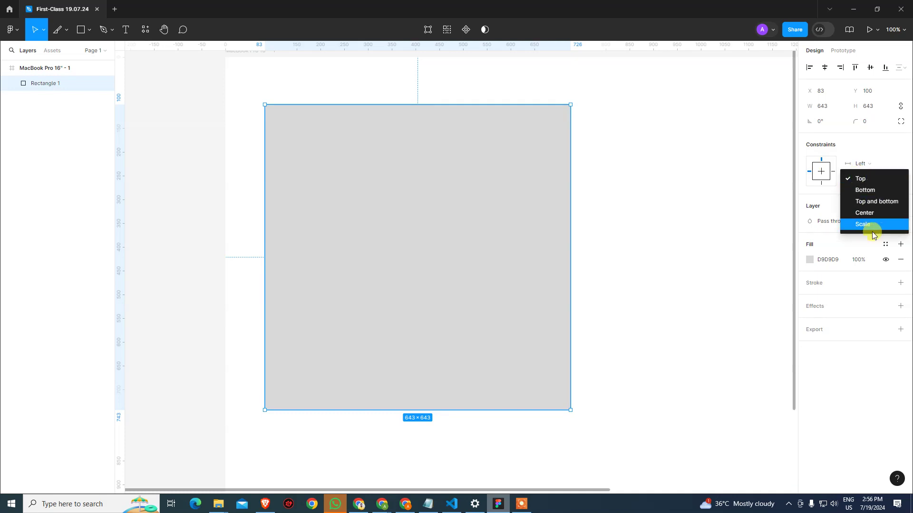
{"action": "left_click", "coordinate": [868, 177]}
{"action": "left_click", "coordinate": [872, 164]}
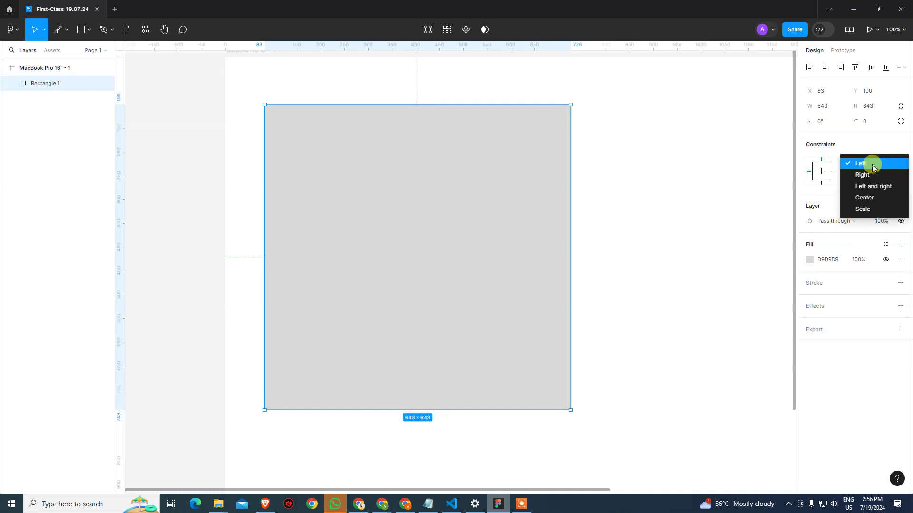
{"action": "left_click", "coordinate": [883, 141]}
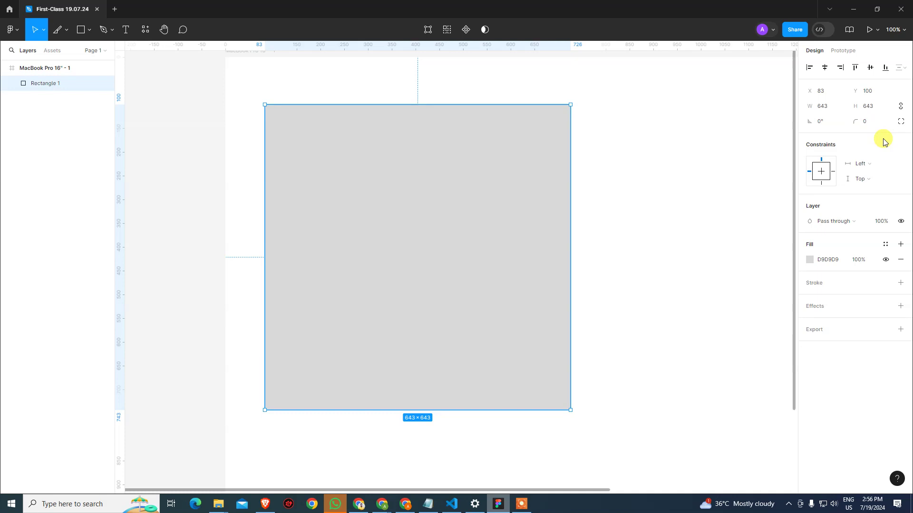
{"action": "left_click", "coordinate": [830, 222]}
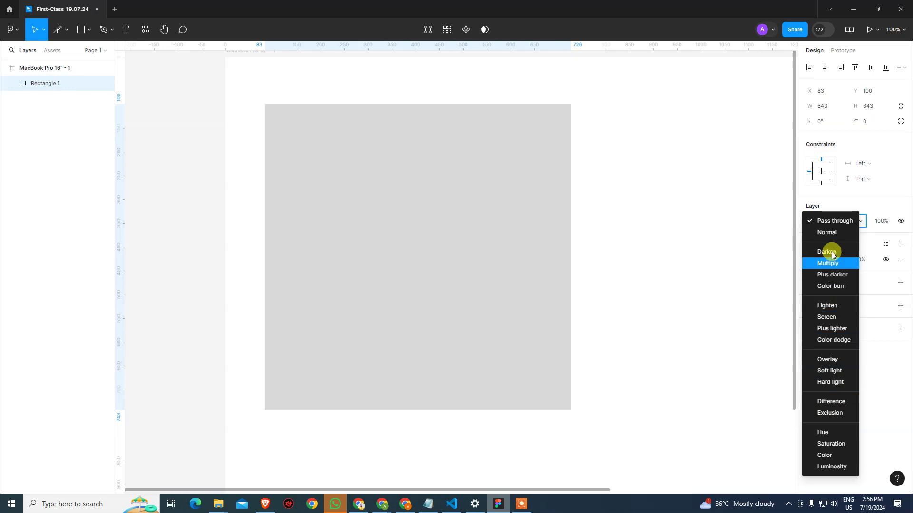
{"action": "left_click", "coordinate": [858, 227]}
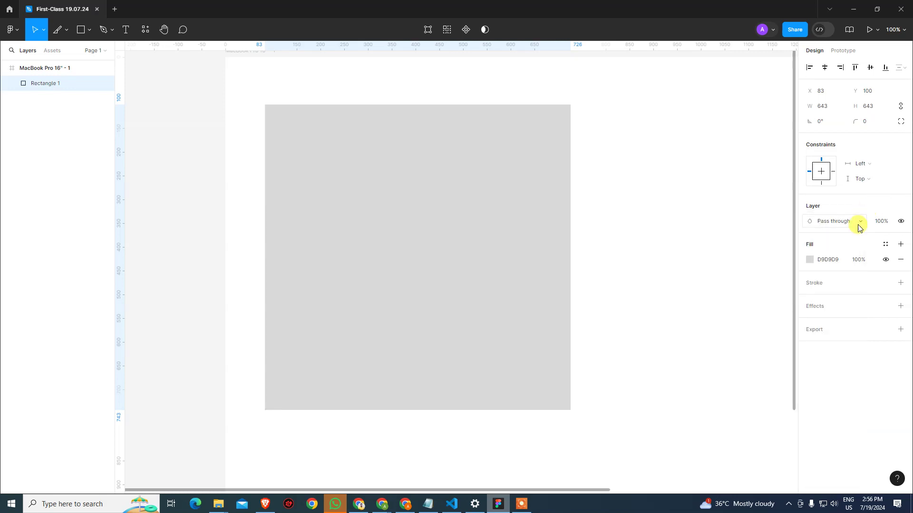
Try hiding the square's layer and showing it again, twice in a row.
{"action": "left_click", "coordinate": [900, 222]}
{"action": "left_click", "coordinate": [900, 222]}
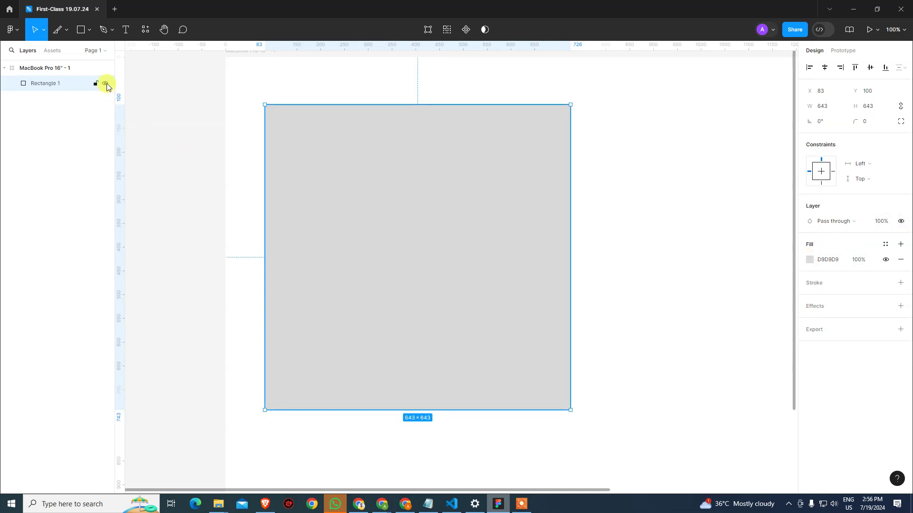
{"action": "left_click", "coordinate": [106, 84]}
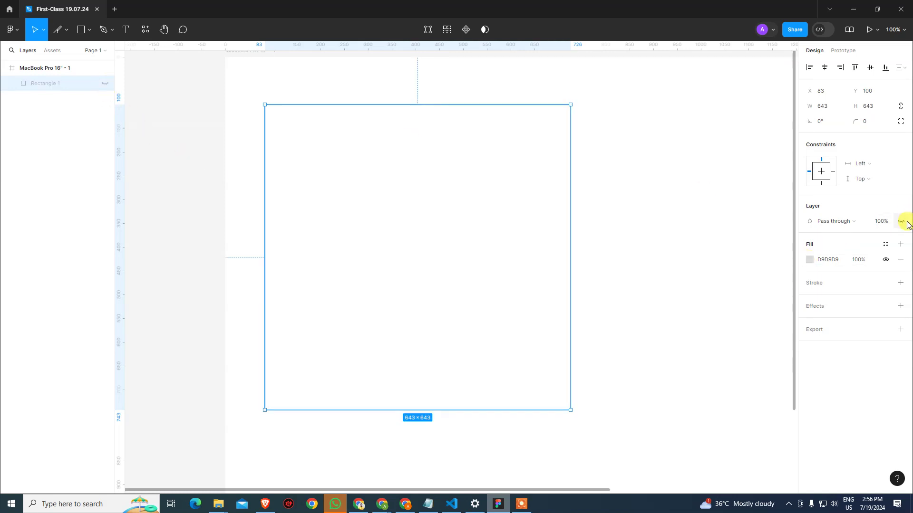
{"action": "left_click", "coordinate": [106, 84]}
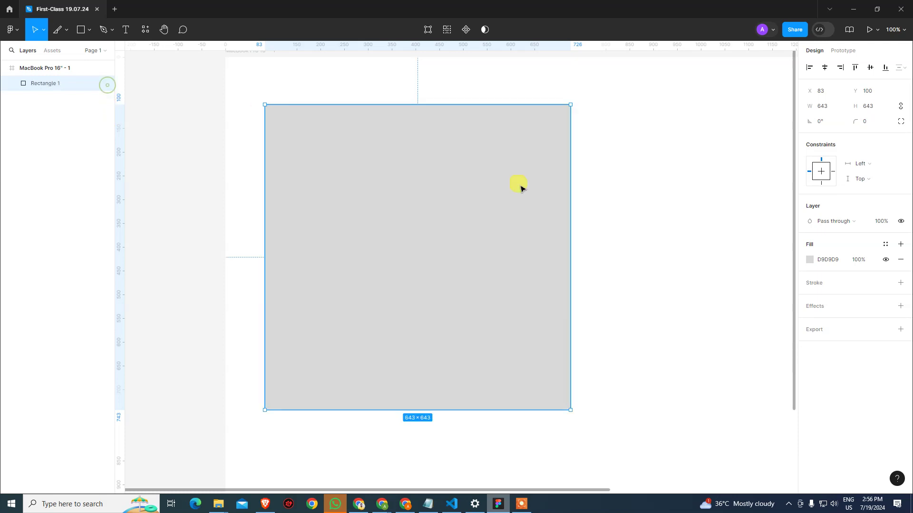
Set the square's fill colour to red F15555, then hide the fill and show it again.
{"action": "left_click", "coordinate": [810, 259]}
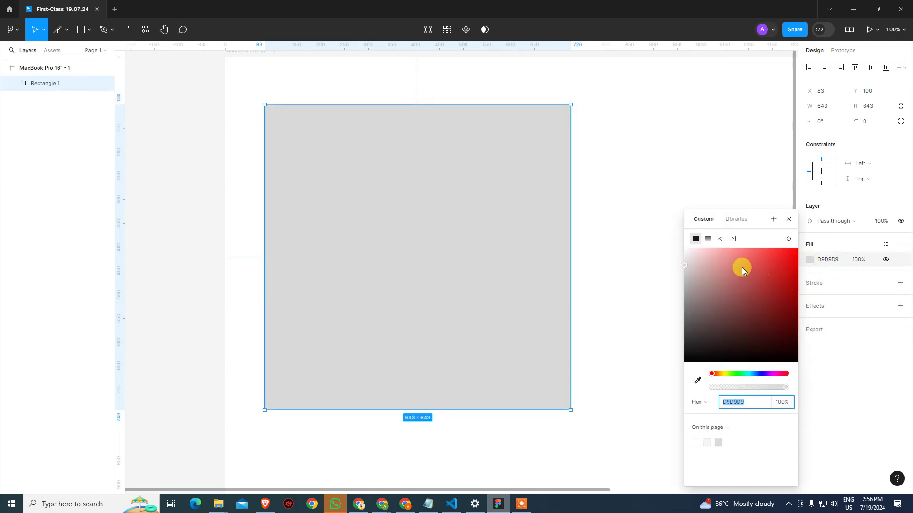
{"action": "left_click", "coordinate": [758, 254]}
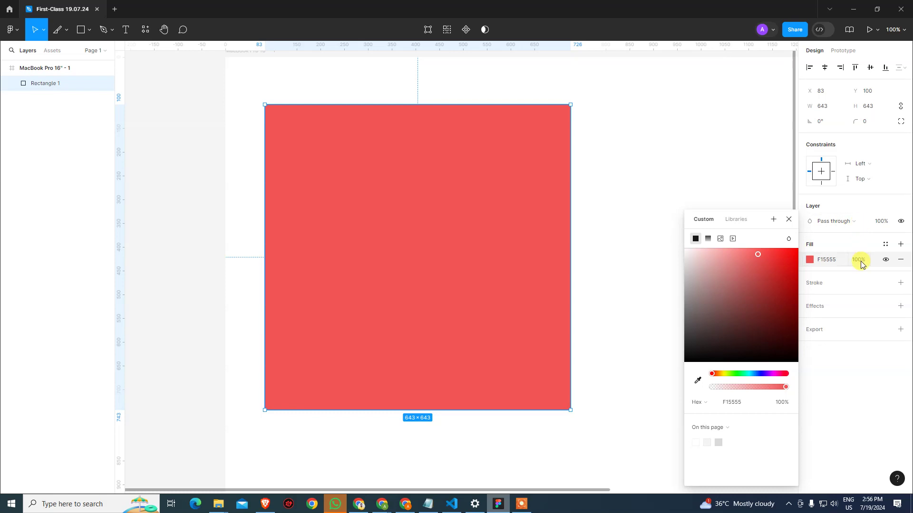
{"action": "left_click", "coordinate": [885, 260]}
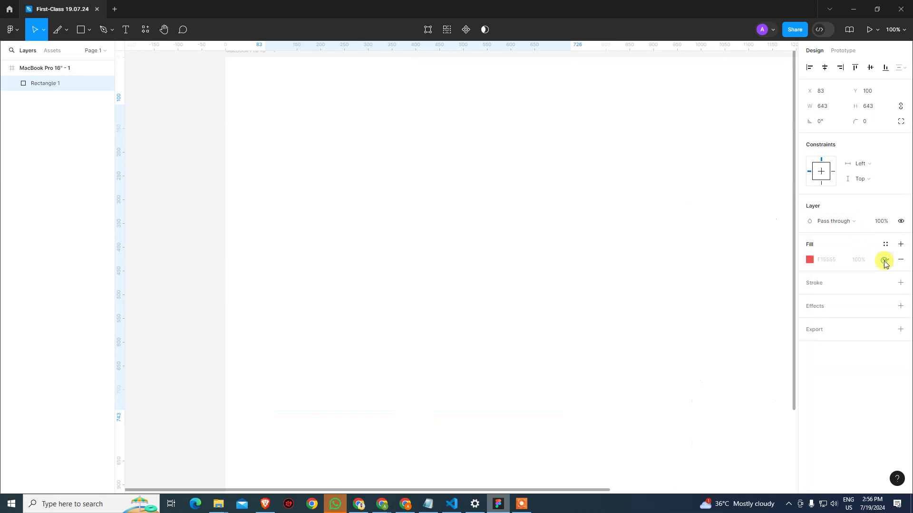
{"action": "left_click", "coordinate": [885, 260]}
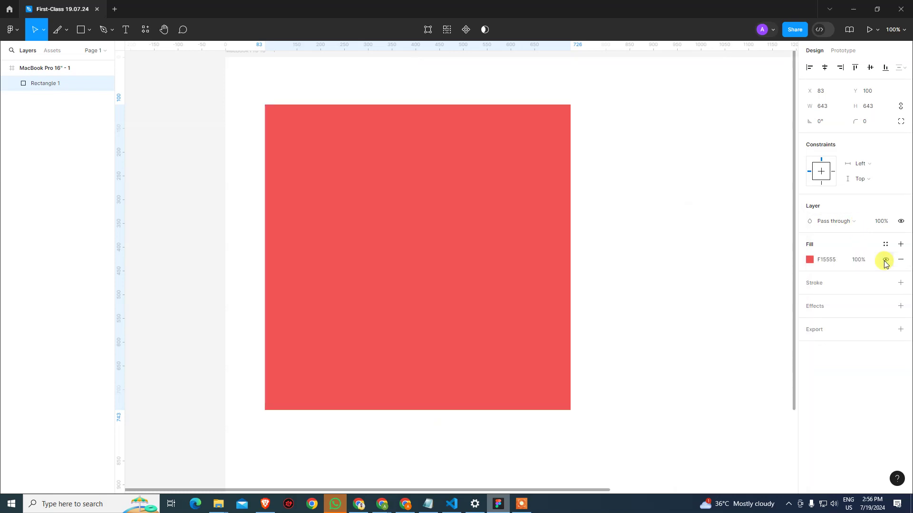
Try a second fill over the red one, using 7496A9 and 00A3FF at 100% and 0% opacity, then remove it.
{"action": "left_click", "coordinate": [900, 244]}
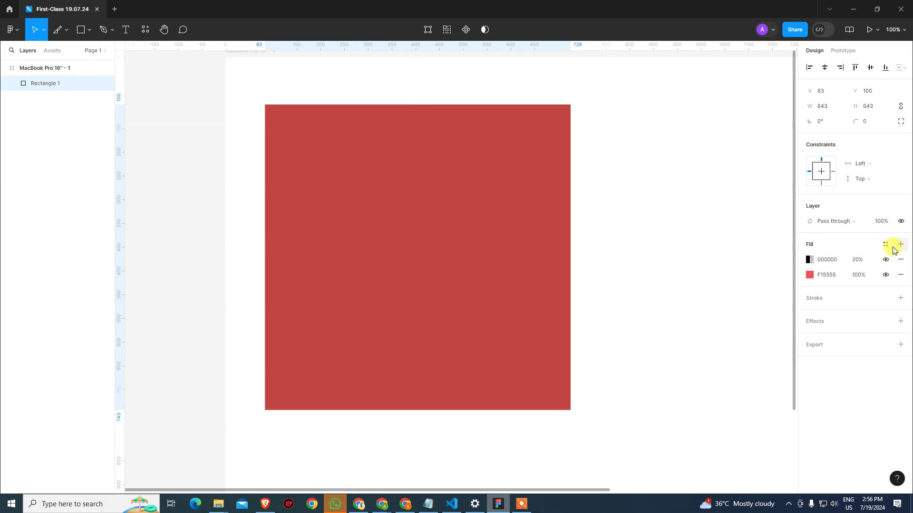
{"action": "left_click", "coordinate": [809, 259]}
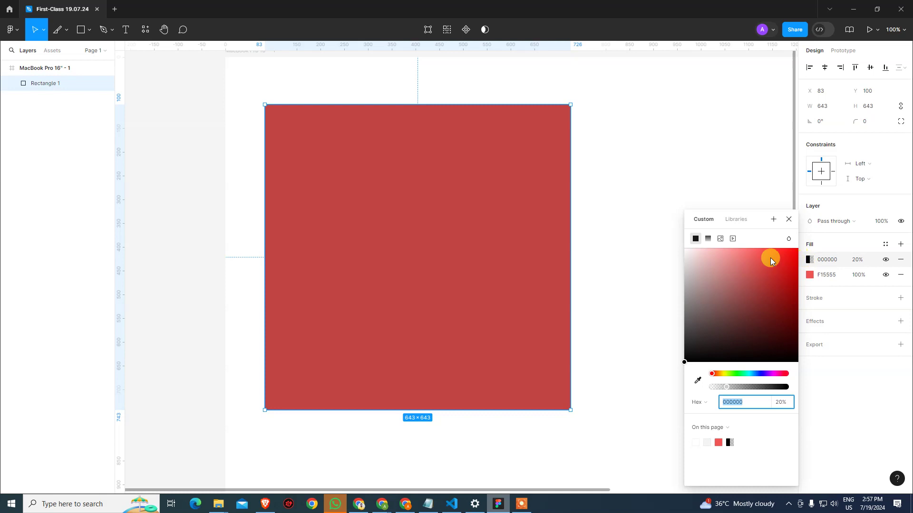
{"action": "left_click_drag", "start_coordinate": [738, 309], "coordinate": [719, 289]}
{"action": "left_click", "coordinate": [752, 374]}
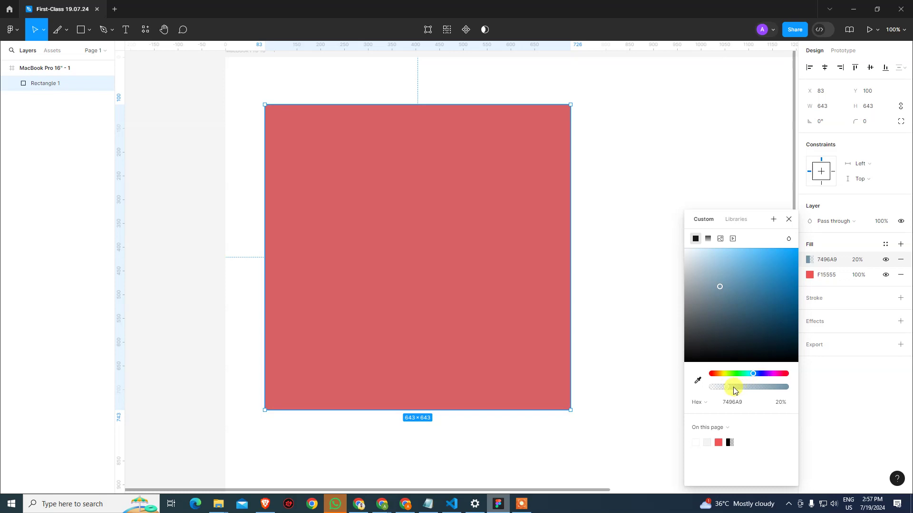
{"action": "left_click_drag", "start_coordinate": [730, 388], "coordinate": [792, 387]}
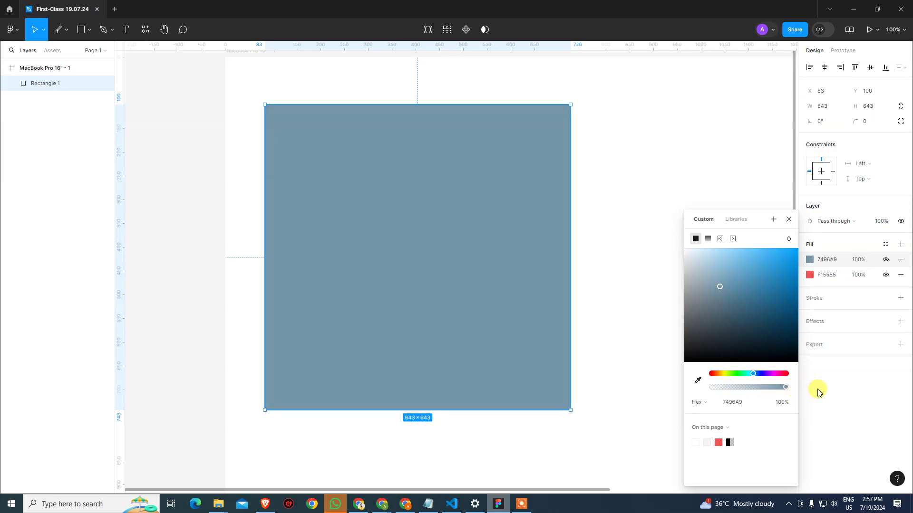
{"action": "left_click_drag", "start_coordinate": [752, 309], "coordinate": [795, 245]}
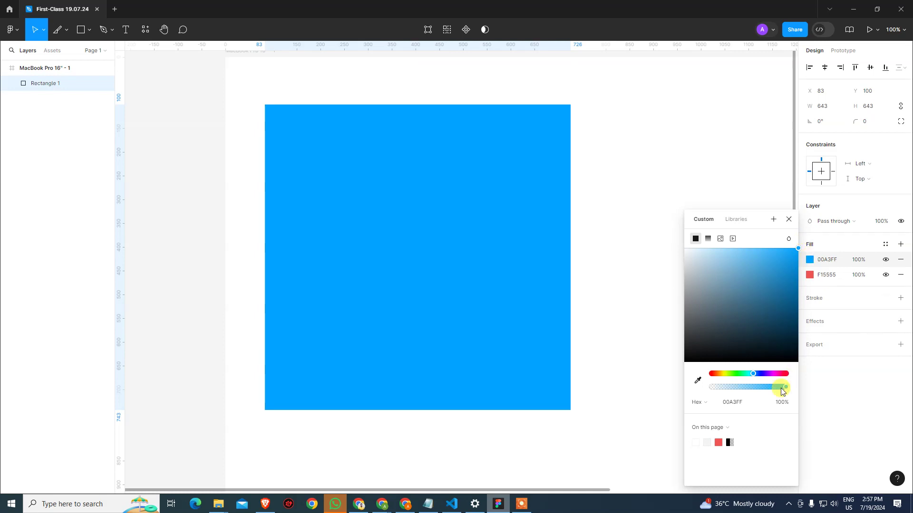
{"action": "left_click_drag", "start_coordinate": [783, 387], "coordinate": [651, 393]}
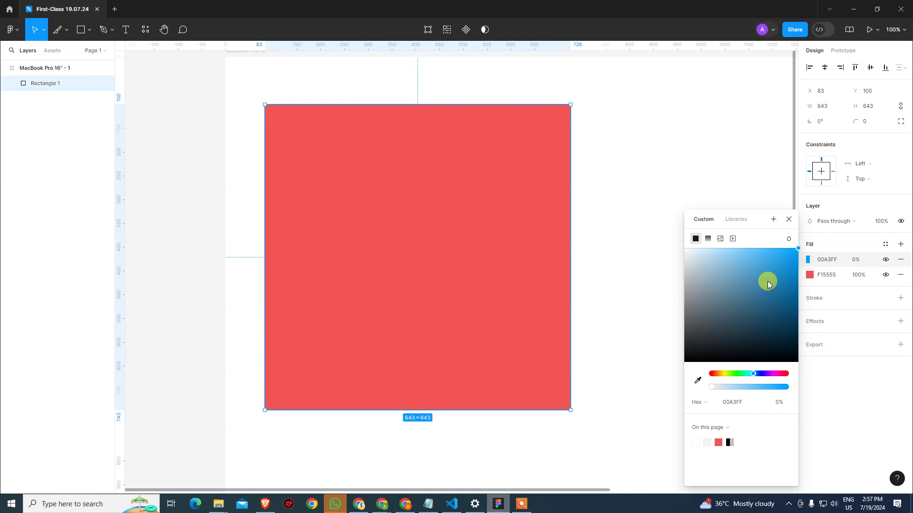
{"action": "left_click", "coordinate": [789, 217]}
{"action": "left_click", "coordinate": [899, 261]}
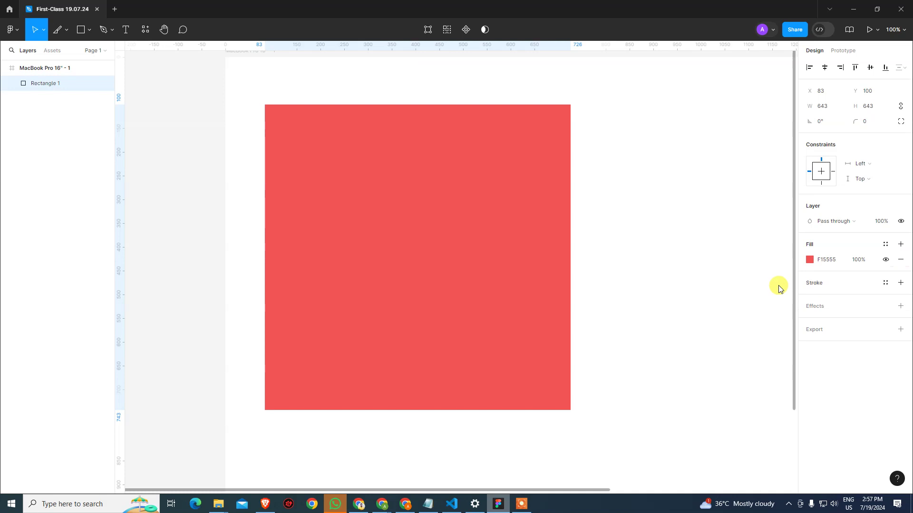
Create a colour style named Custom Red from the square's F15555 fill.
{"action": "left_click", "coordinate": [885, 244]}
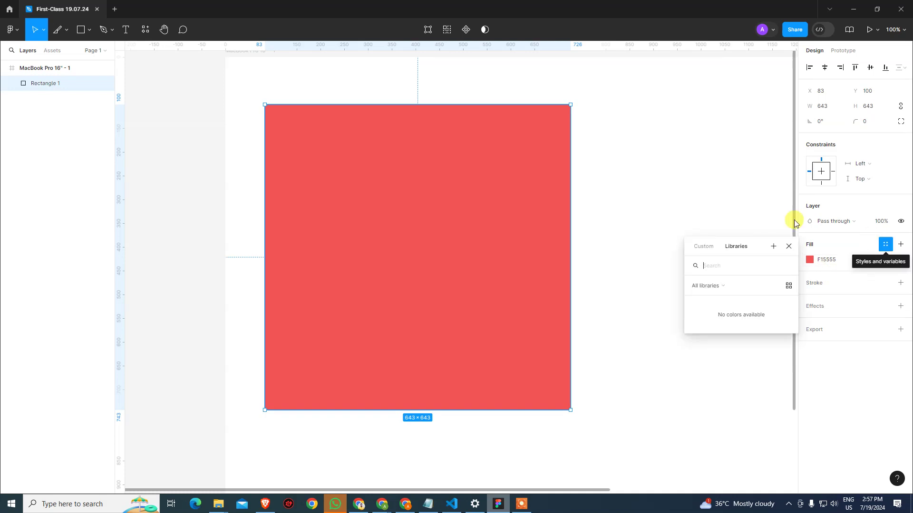
{"action": "left_click", "coordinate": [703, 246]}
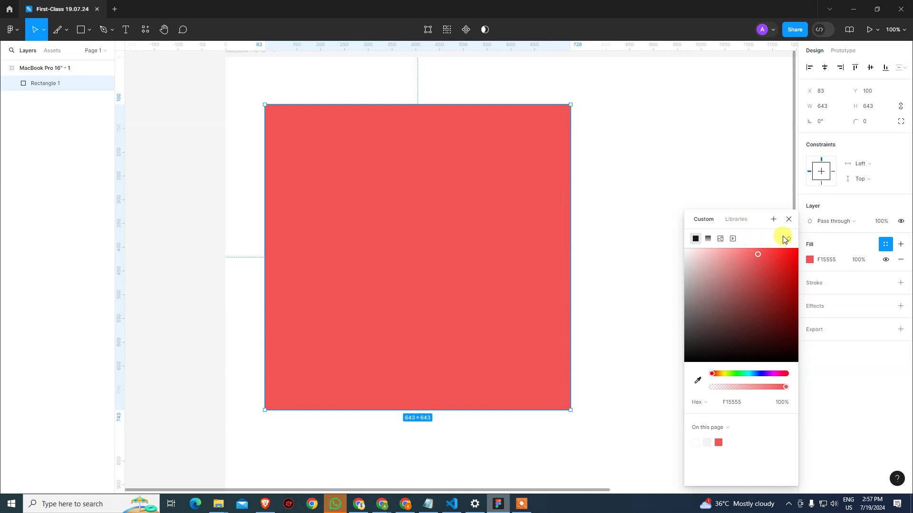
{"action": "left_click", "coordinate": [885, 244]}
{"action": "left_click", "coordinate": [884, 244]}
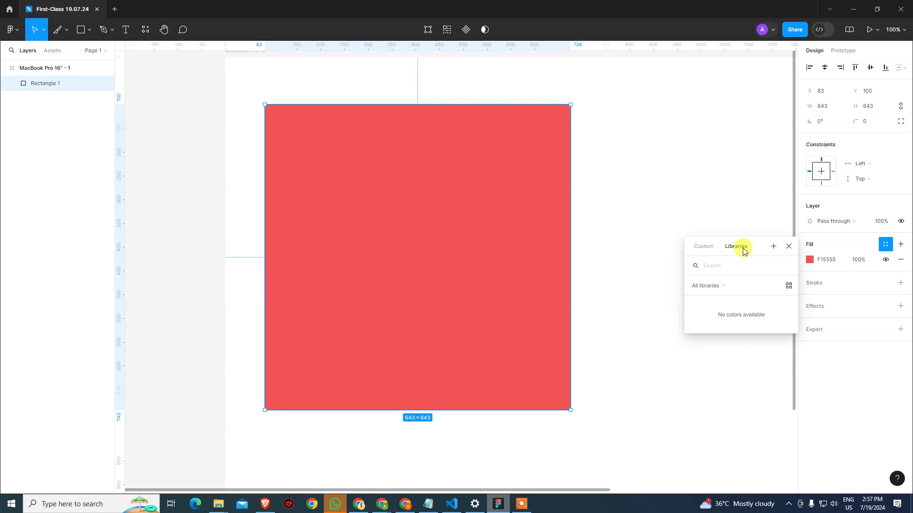
{"action": "left_click", "coordinate": [773, 246]}
{"action": "type", "text": "Custom Red"}
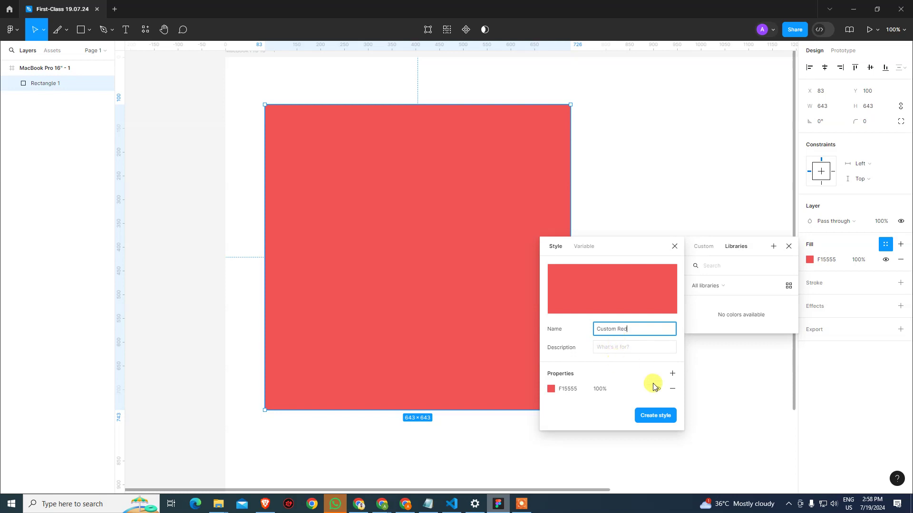
{"action": "left_click", "coordinate": [656, 417]}
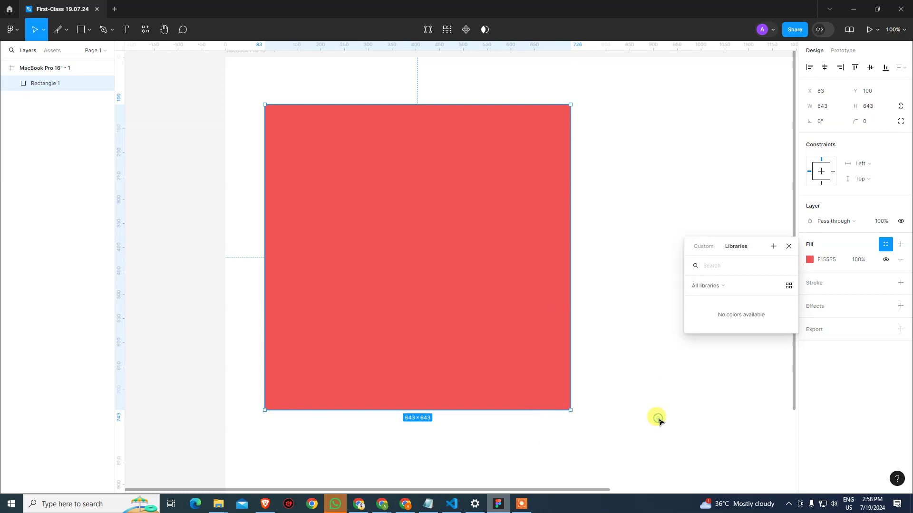
{"action": "left_click", "coordinate": [680, 244]}
Draw a circle about 301 × 301 to the right of the red square inside the MacBook Pro frame.
{"action": "left_click", "coordinate": [89, 31]}
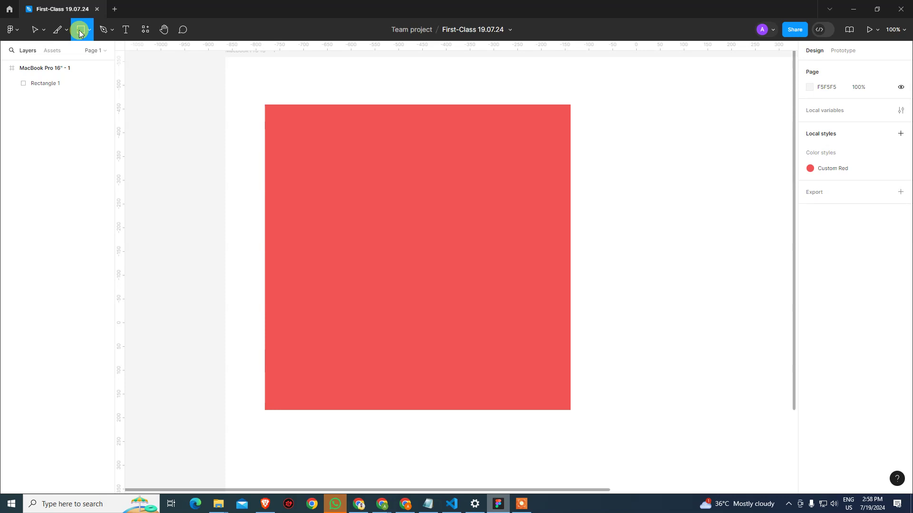
{"action": "left_click", "coordinate": [60, 87]}
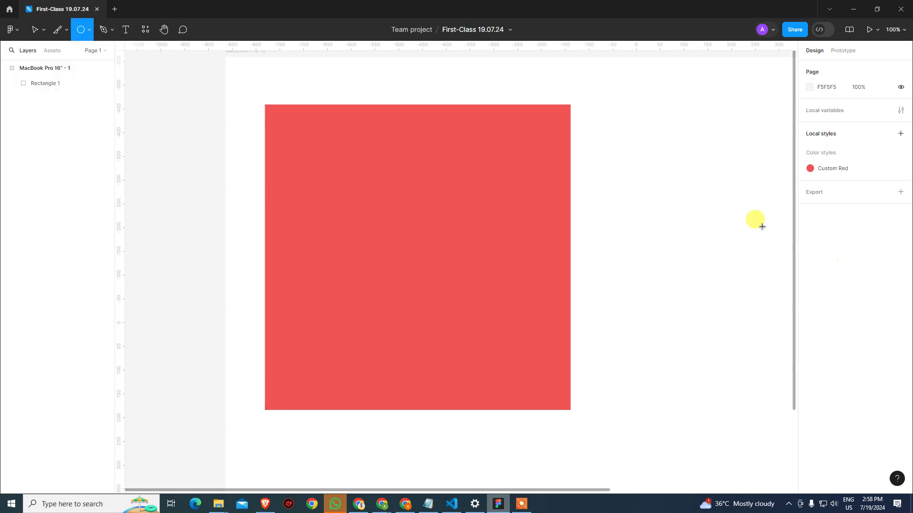
{"action": "left_click_drag", "start_coordinate": [665, 191], "coordinate": [773, 335]}
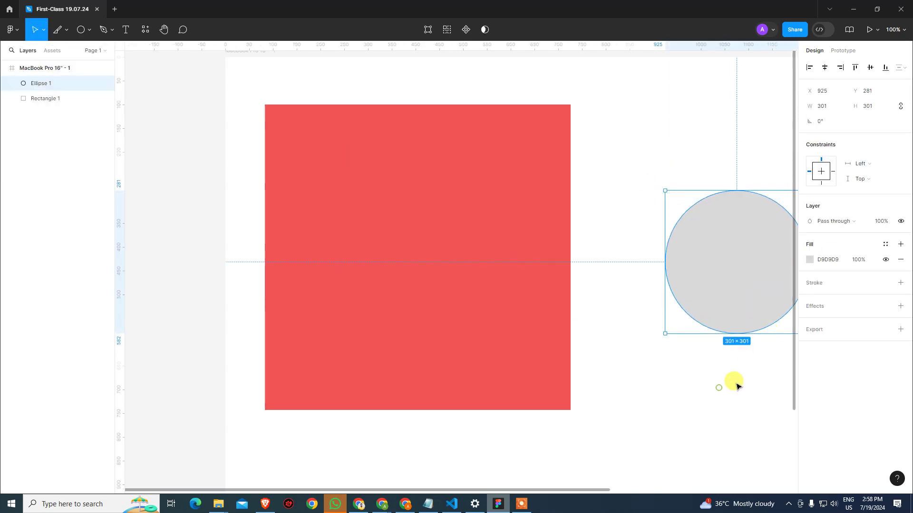
{"action": "left_click", "coordinate": [731, 381]}
{"action": "scroll", "coordinate": [520, 370], "scroll_direction": "right", "scroll_amount": 3}
Apply the Custom Red colour style to the circle's fill and deselect the circle.
{"action": "left_click", "coordinate": [507, 283]}
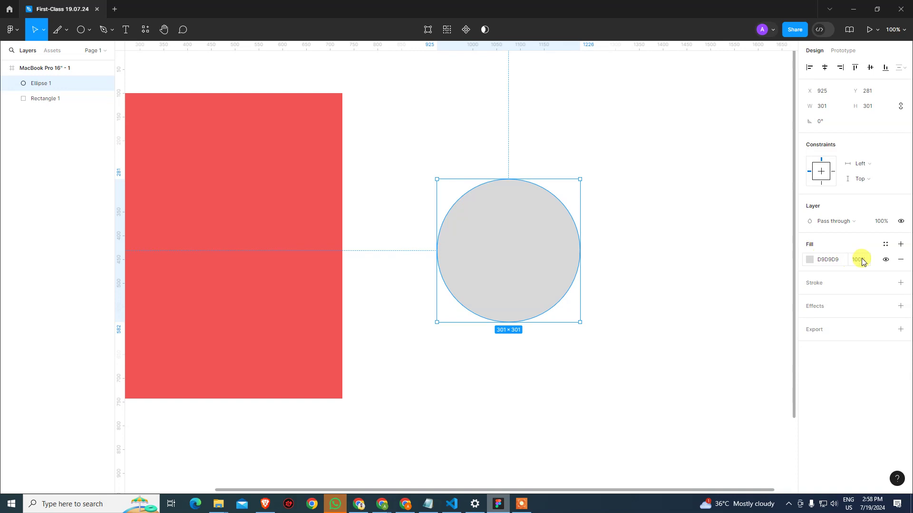
{"action": "left_click", "coordinate": [885, 244]}
{"action": "left_click", "coordinate": [753, 305]}
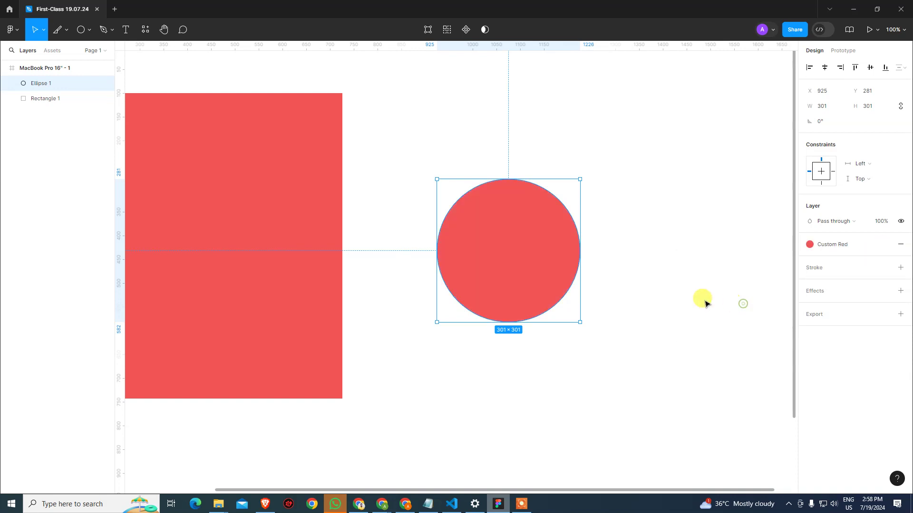
{"action": "left_click", "coordinate": [657, 201]}
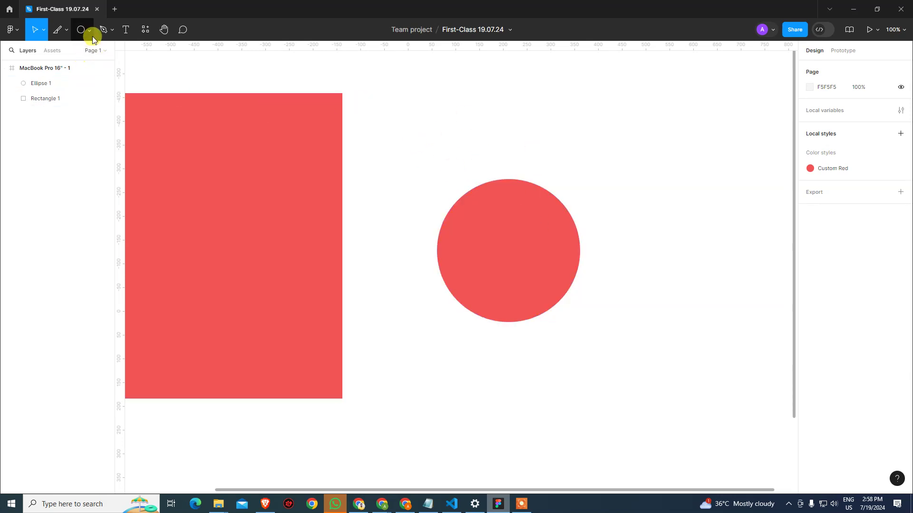
{"action": "left_click", "coordinate": [79, 34]}
{"action": "left_click_drag", "start_coordinate": [603, 93], "coordinate": [760, 241]}
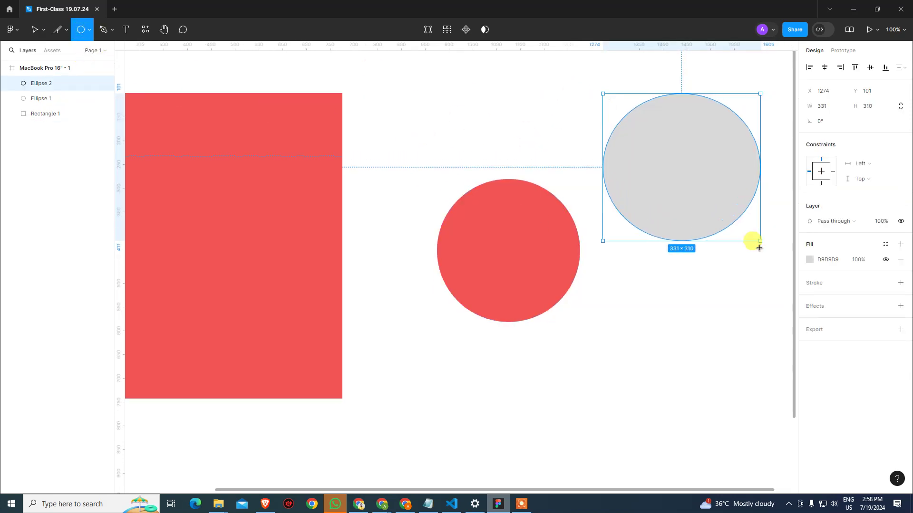
{"action": "key", "text": "ctrl+z"}
Draw a square about 244 × 244 to the upper right of the circle and add a black 000000 inside stroke of width 1.
{"action": "left_click", "coordinate": [89, 32]}
{"action": "left_click", "coordinate": [95, 53]}
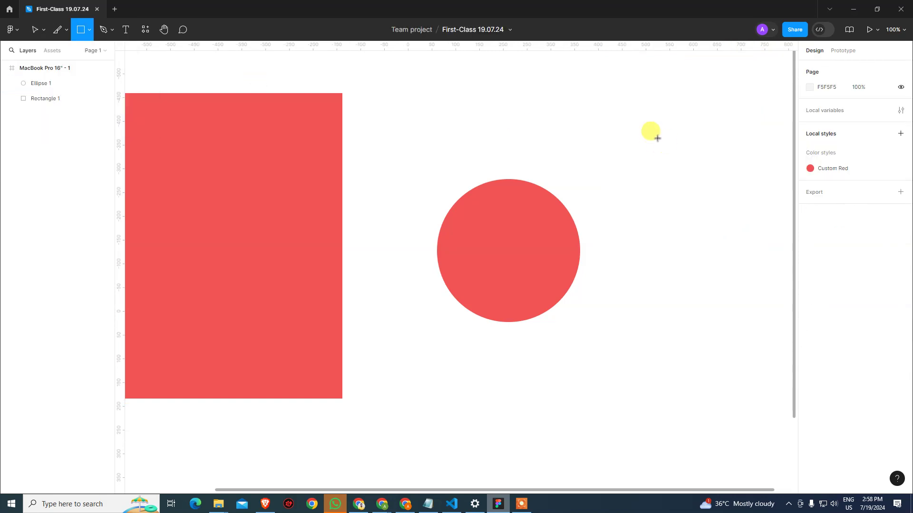
{"action": "left_click_drag", "start_coordinate": [687, 184], "coordinate": [748, 233]}
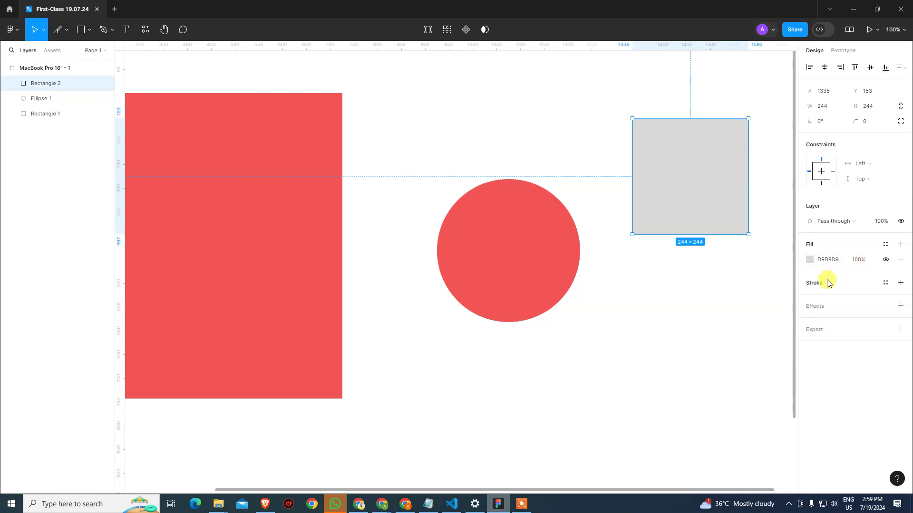
{"action": "left_click", "coordinate": [900, 284]}
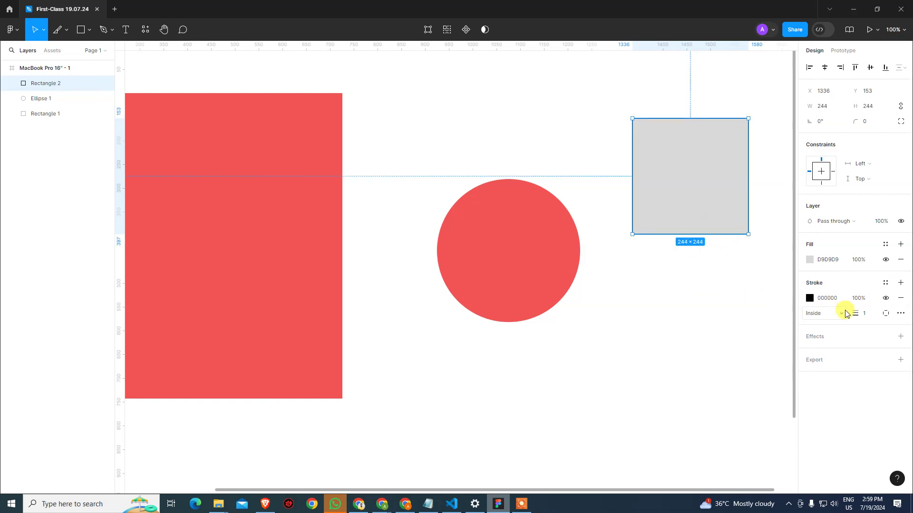
{"action": "left_click", "coordinate": [699, 279]}
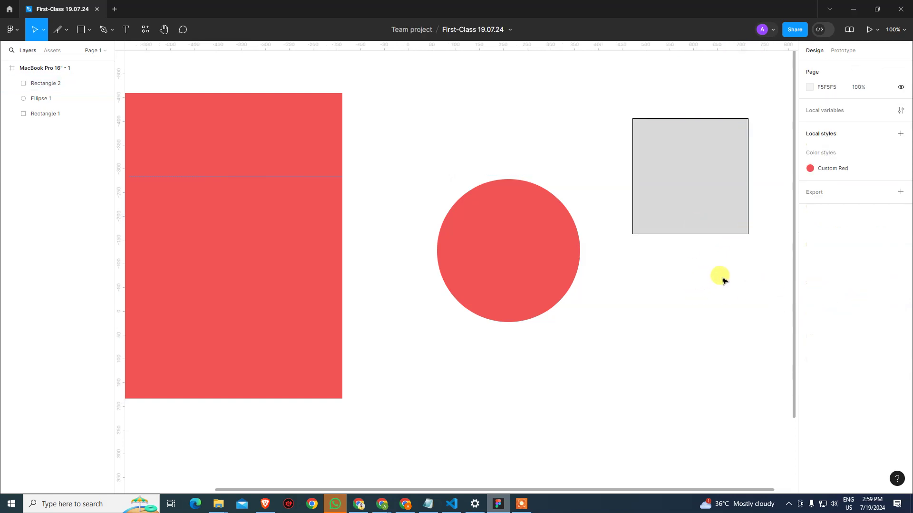
Toggle the visibility of the grey square's black stroke off and on three times, leaving it shown.
{"action": "scroll", "coordinate": [611, 275], "scroll_direction": "right", "scroll_amount": 3}
{"action": "scroll", "coordinate": [656, 251], "scroll_direction": "up", "scroll_amount": 10}
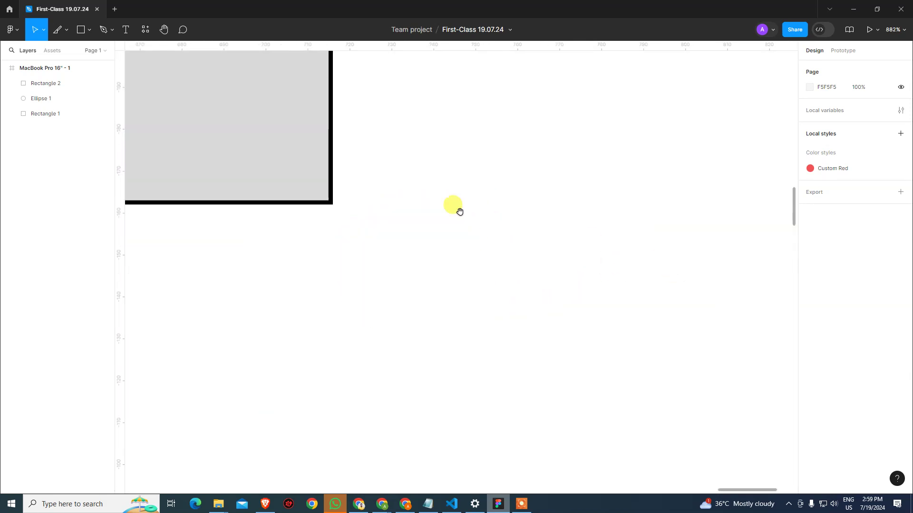
{"action": "left_click_drag", "start_coordinate": [459, 211], "coordinate": [788, 359]}
{"action": "left_click", "coordinate": [633, 321]}
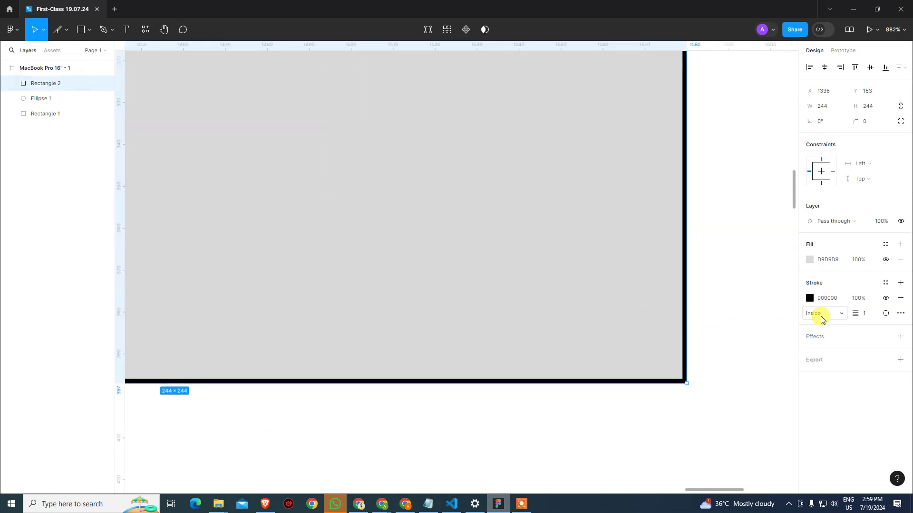
{"action": "left_click", "coordinate": [885, 298]}
{"action": "left_click", "coordinate": [885, 298]}
{"action": "left_click", "coordinate": [885, 299]}
{"action": "left_click", "coordinate": [885, 299]}
{"action": "left_click", "coordinate": [885, 298]}
{"action": "left_click", "coordinate": [885, 299]}
Switch the grey square's stroke position to Outside, followed by Center.
{"action": "left_click", "coordinate": [815, 313]}
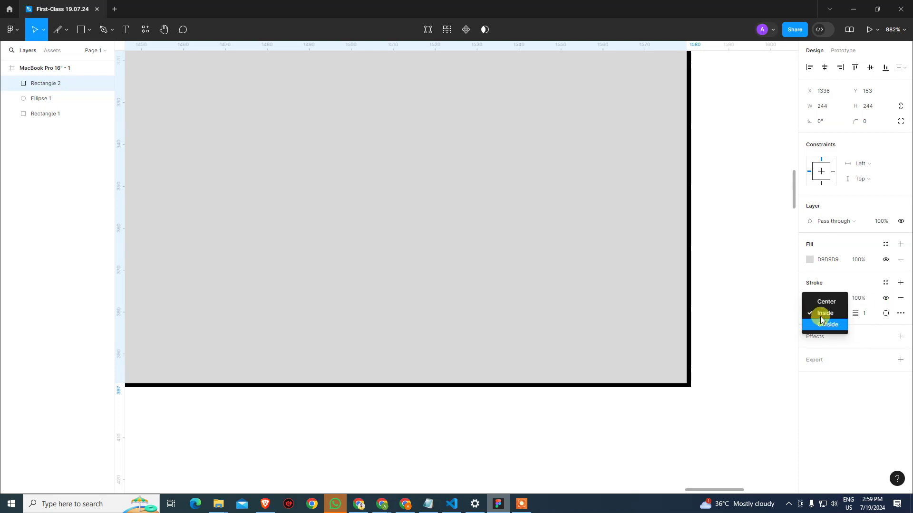
{"action": "left_click", "coordinate": [823, 326]}
{"action": "left_click", "coordinate": [824, 318]}
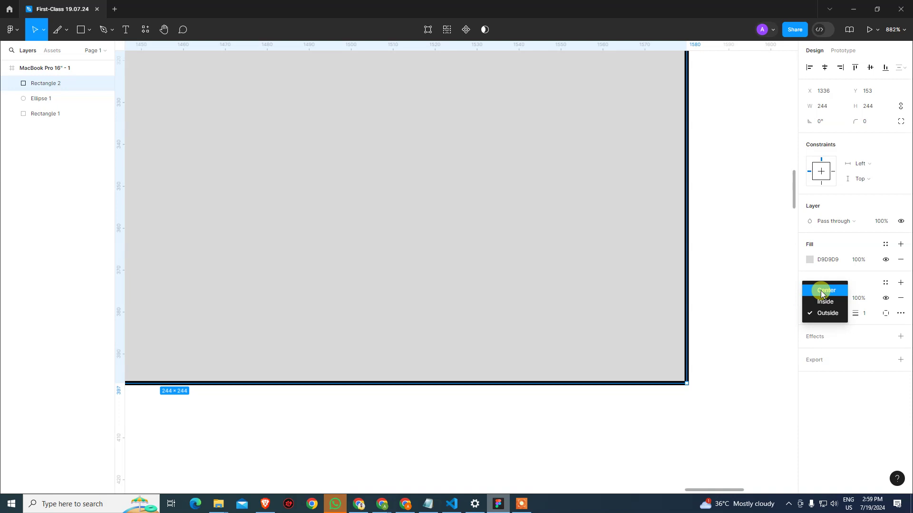
{"action": "left_click", "coordinate": [821, 290]}
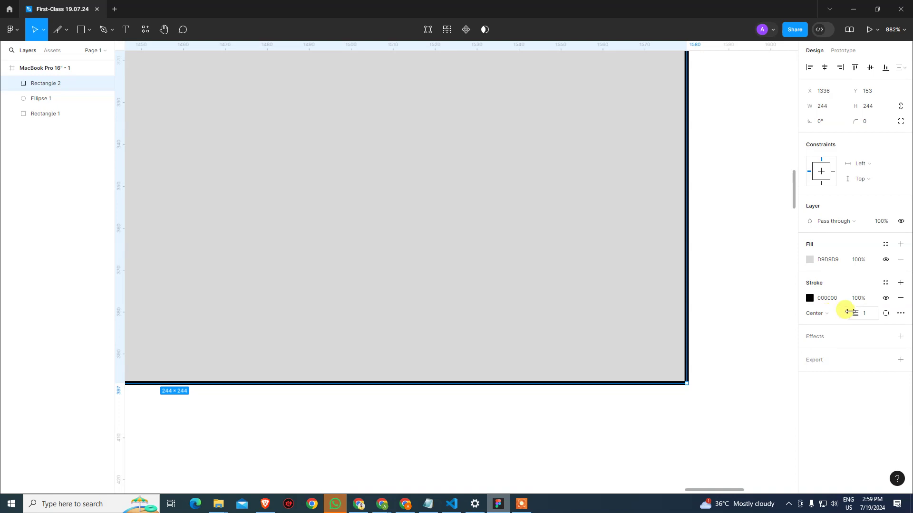
{"action": "left_click", "coordinate": [822, 313]}
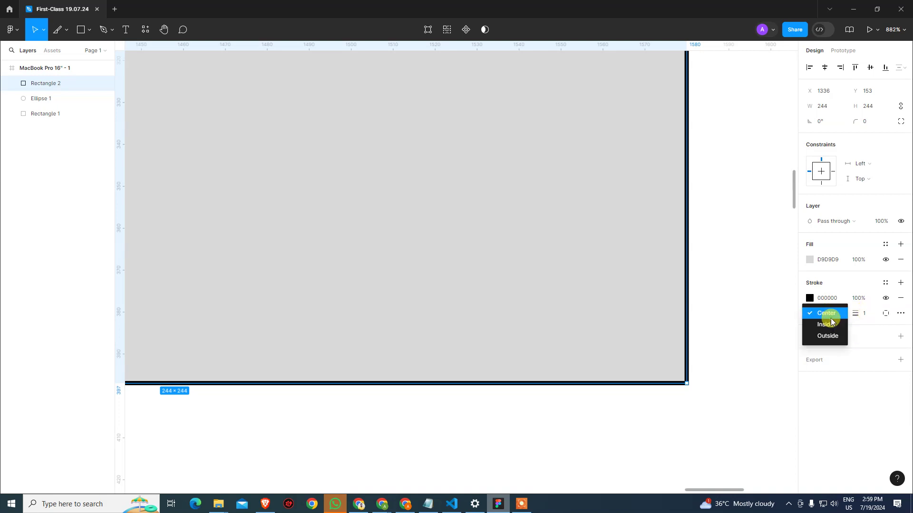
{"action": "left_click", "coordinate": [831, 317]}
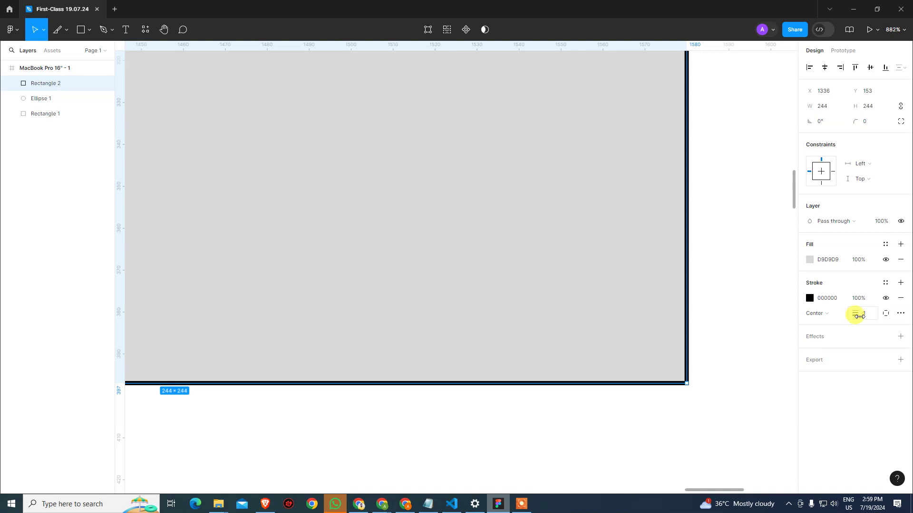
Set the grey square's stroke width to 2 and its position to Outside.
{"action": "left_click", "coordinate": [871, 316]}
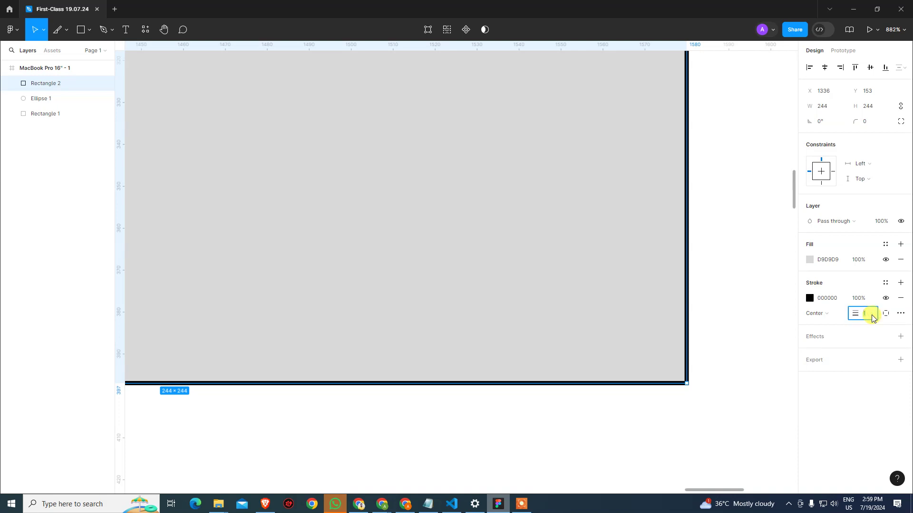
{"action": "key", "text": "Return"}
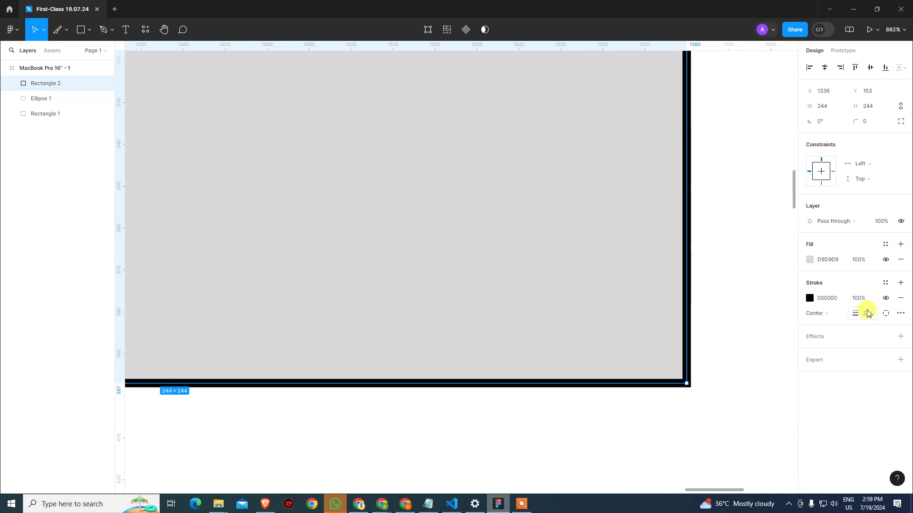
{"action": "left_click", "coordinate": [842, 317]}
{"action": "left_click", "coordinate": [832, 336]}
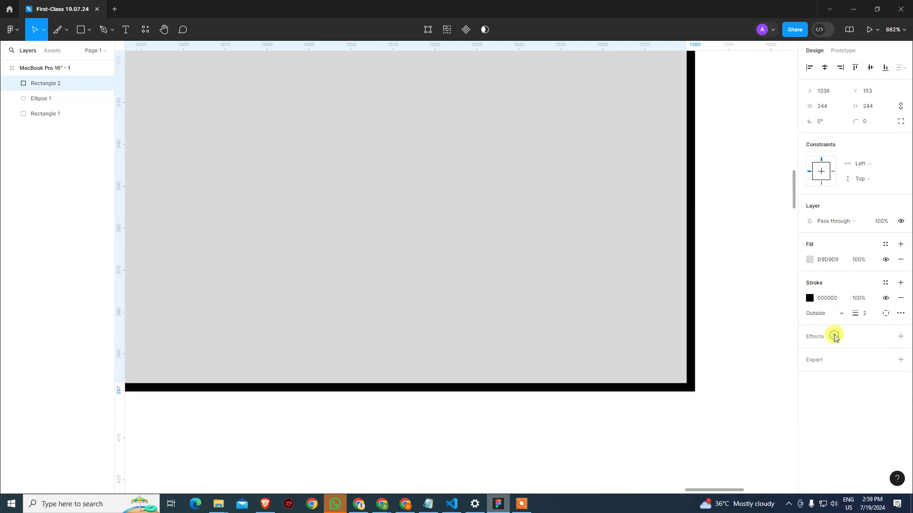
Set the grey square's stroke position to Inside and restrict the stroke to the Right side only.
{"action": "left_click", "coordinate": [831, 317]}
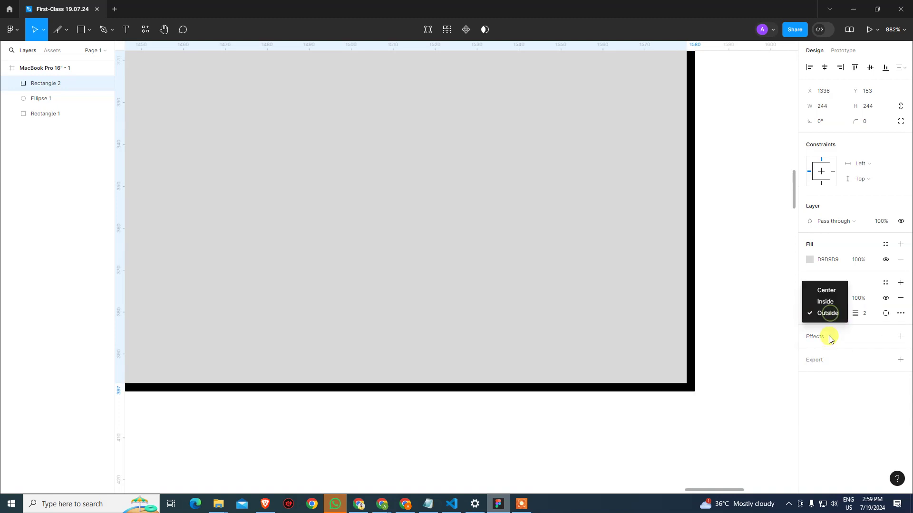
{"action": "left_click", "coordinate": [830, 300]}
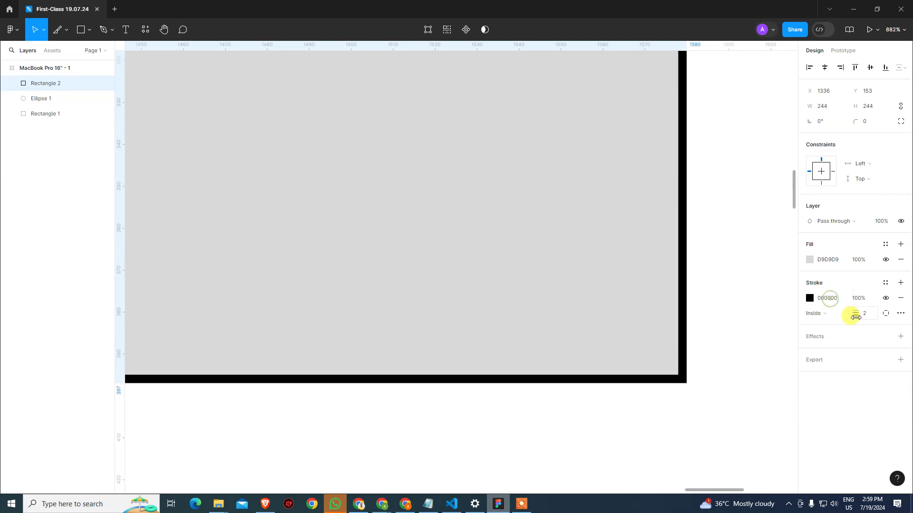
{"action": "left_click", "coordinate": [886, 315]}
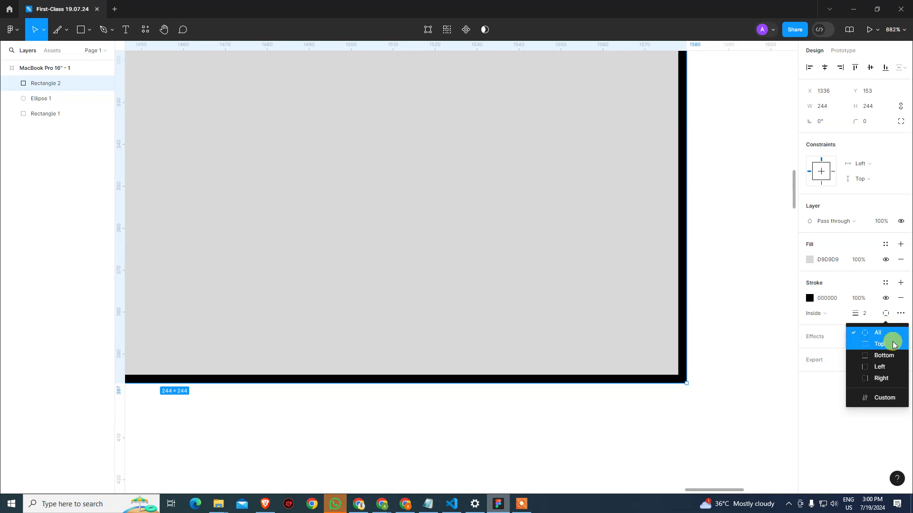
{"action": "left_click", "coordinate": [885, 378]}
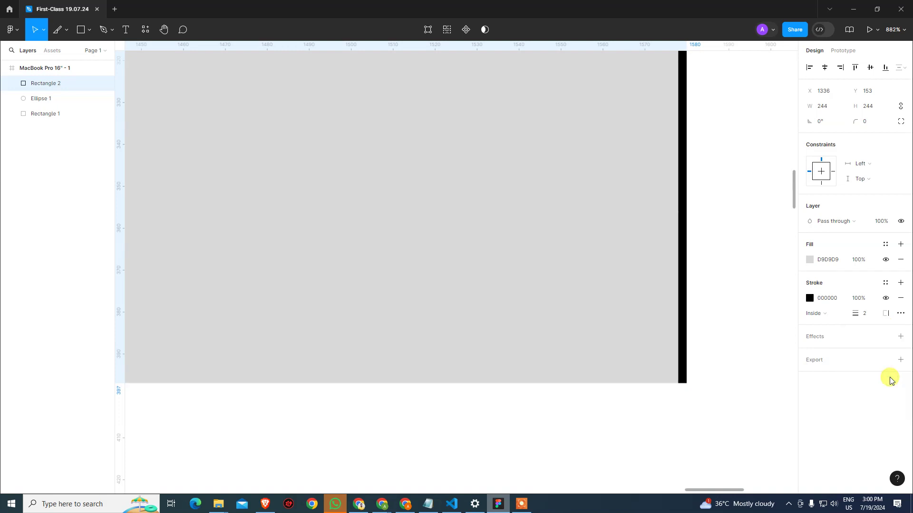
Try the Dash stroke style on the upper grey square's right border, and restore it to Solid.
{"action": "key", "text": "shift+0"}
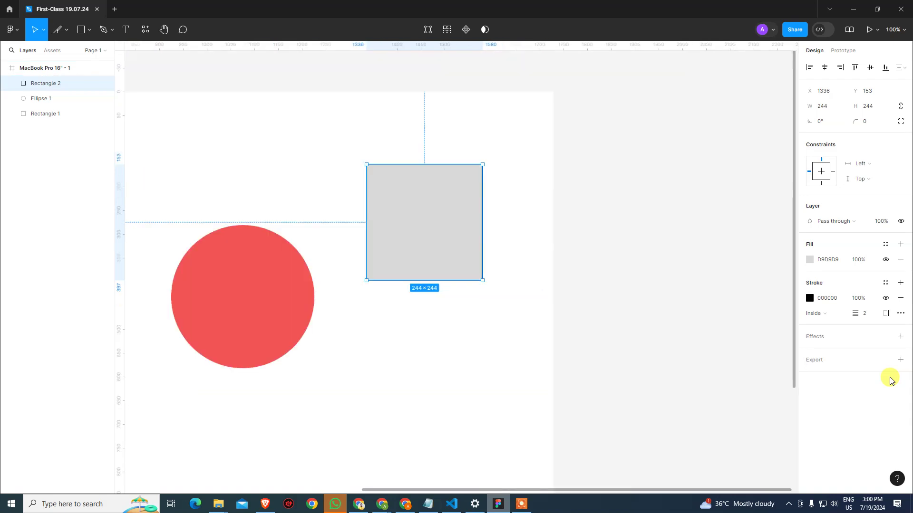
{"action": "left_click", "coordinate": [539, 220]}
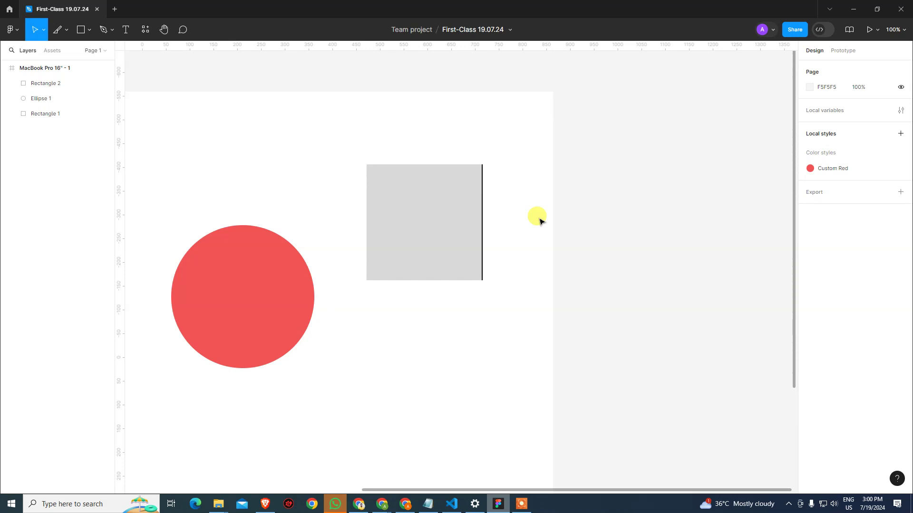
{"action": "left_click", "coordinate": [439, 223]}
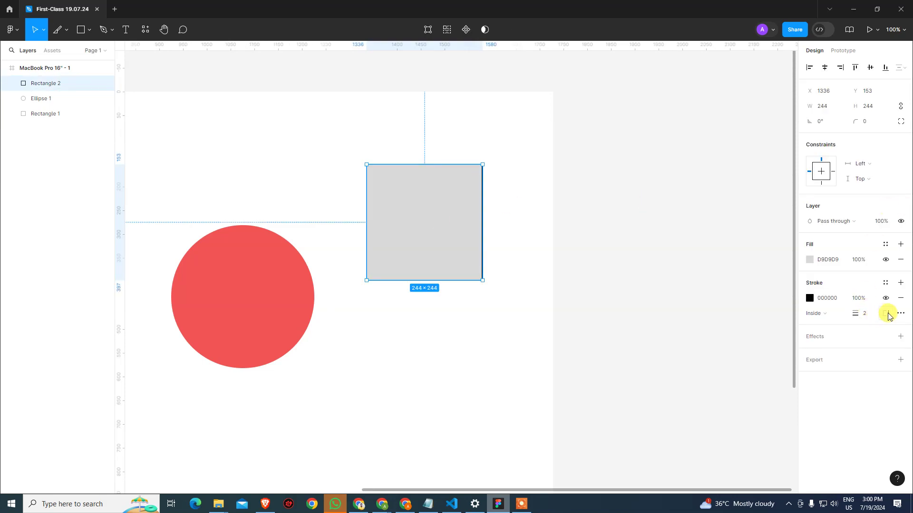
{"action": "left_click", "coordinate": [901, 314]}
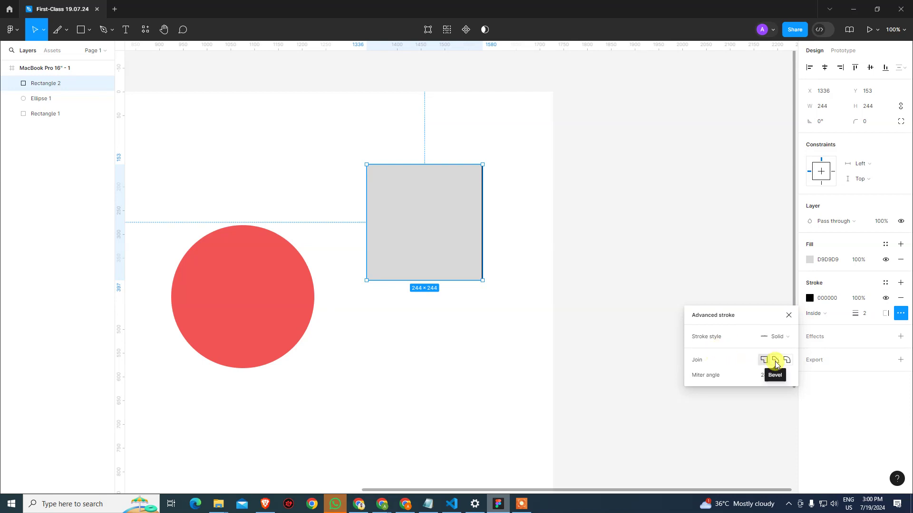
{"action": "left_click", "coordinate": [773, 336]}
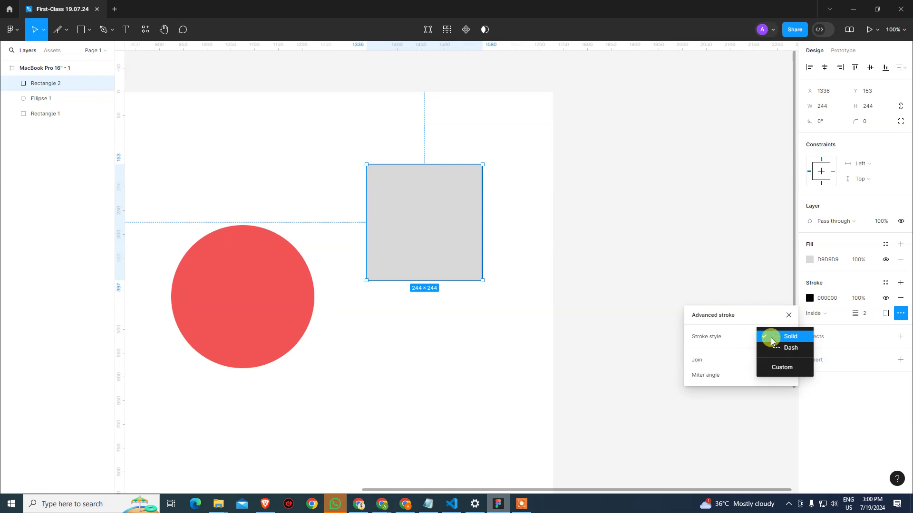
{"action": "left_click", "coordinate": [774, 348]}
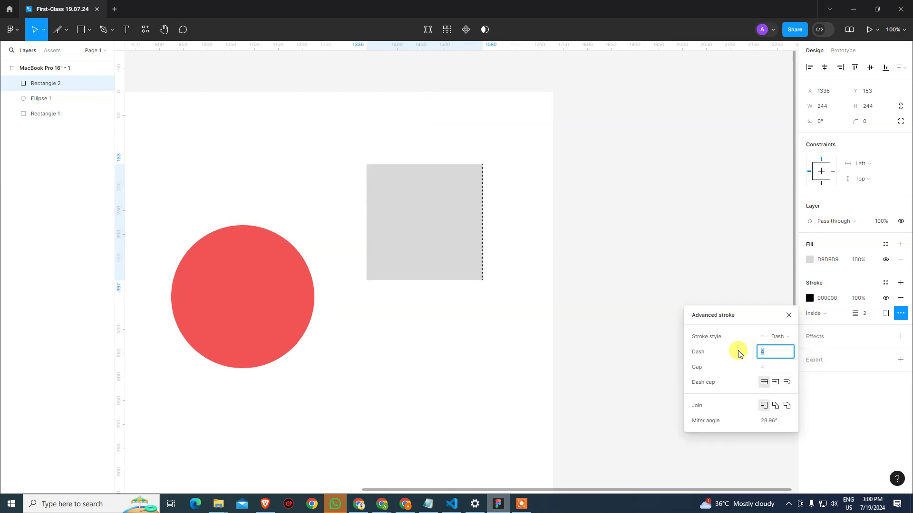
{"action": "left_click", "coordinate": [776, 337]}
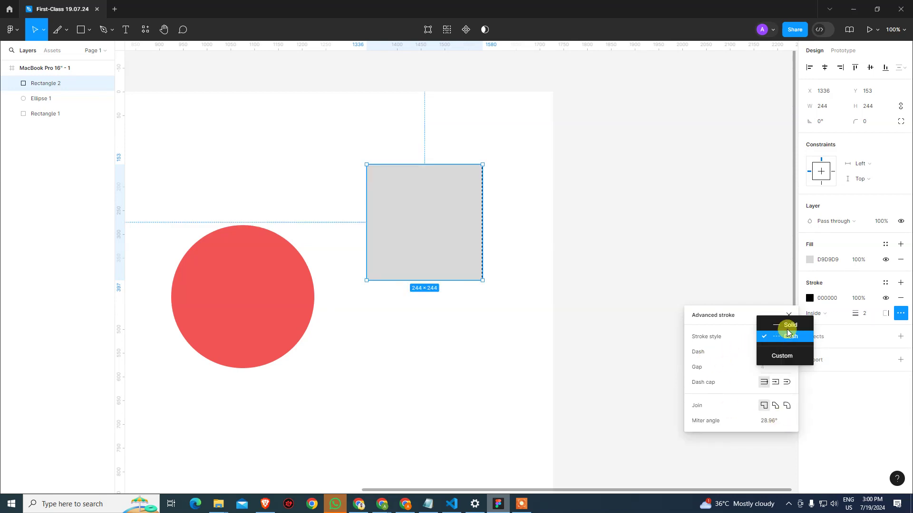
{"action": "left_click", "coordinate": [788, 328]}
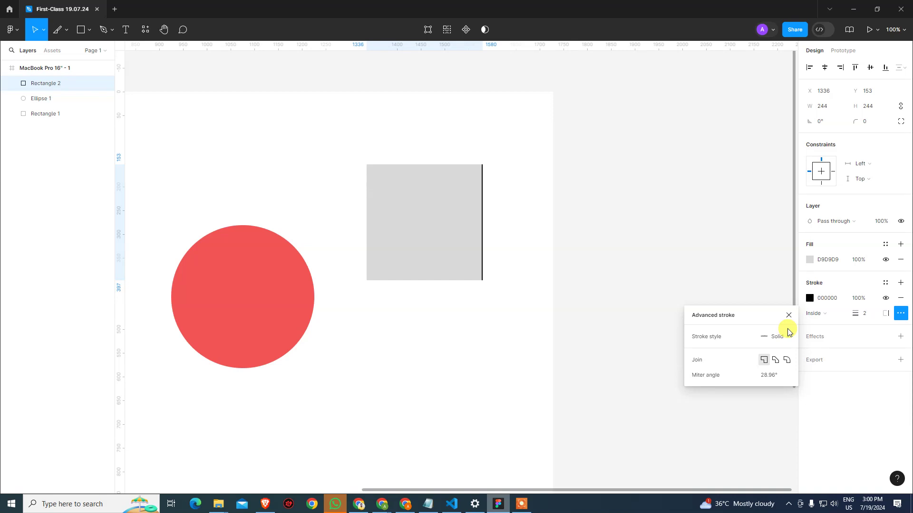
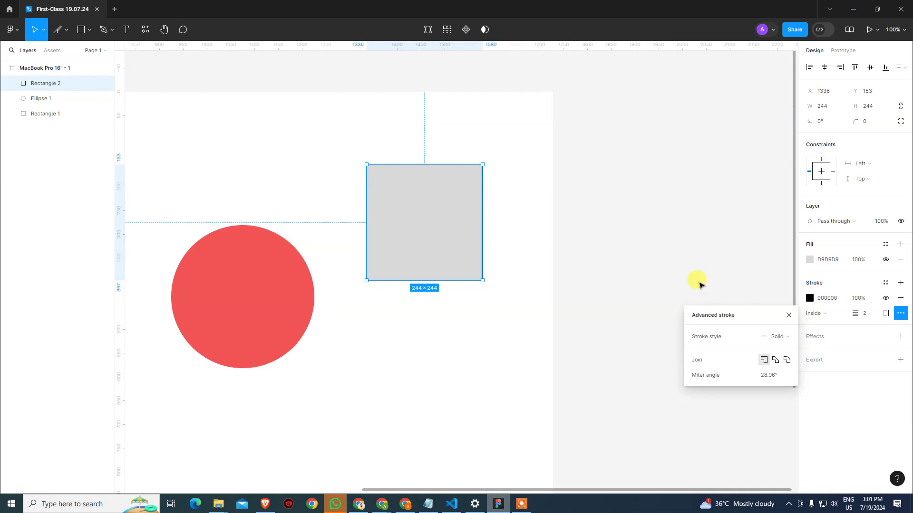
{"action": "left_click", "coordinate": [703, 301]}
Create a color style named "Right Side Border" from the upper grey square's black stroke.
{"action": "left_click", "coordinate": [484, 275]}
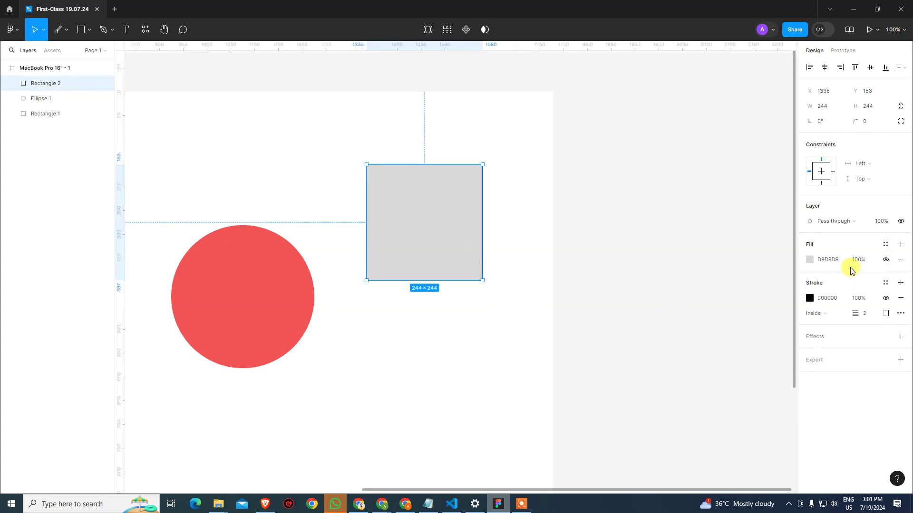
{"action": "left_click", "coordinate": [885, 283]}
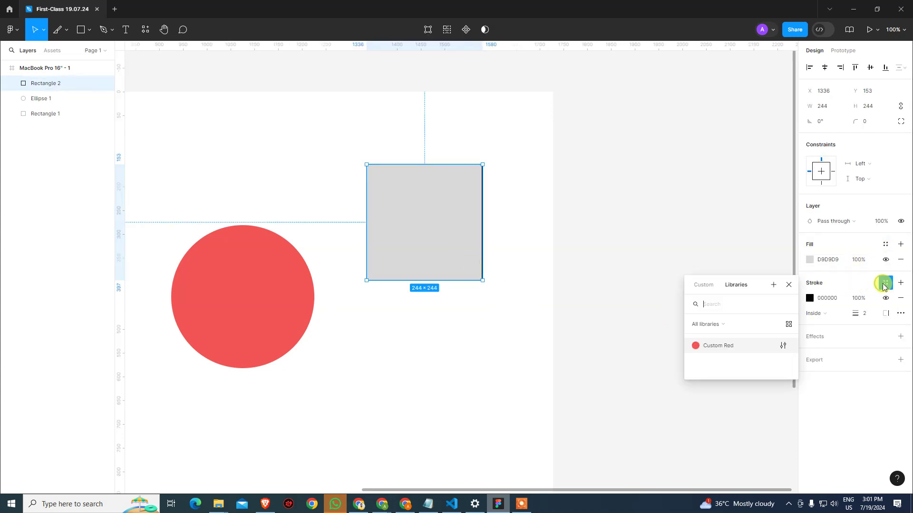
{"action": "left_click", "coordinate": [772, 285]}
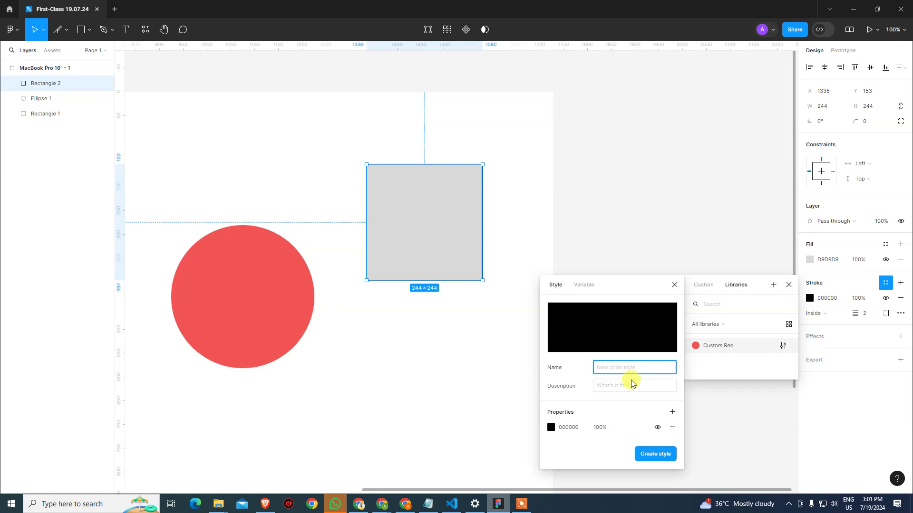
{"action": "type", "text": "Right Side Border"}
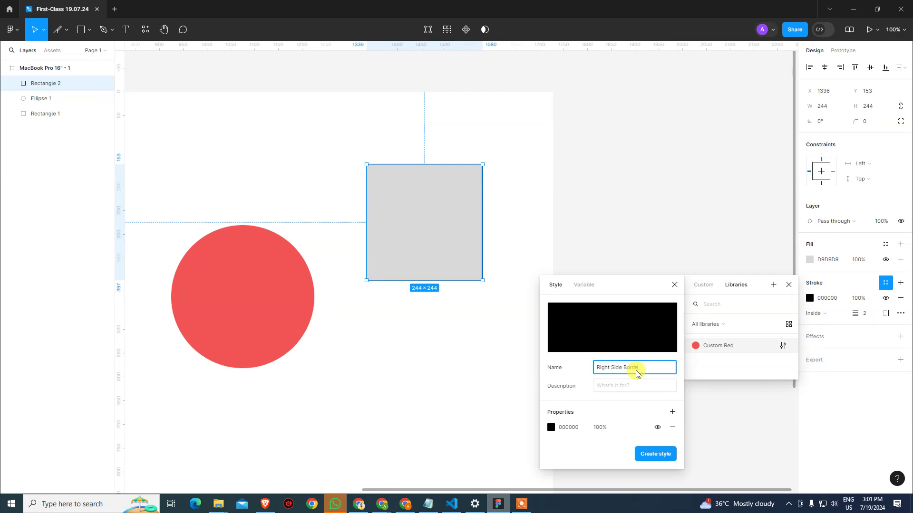
{"action": "key", "text": "Return"}
{"action": "left_click", "coordinate": [637, 307]}
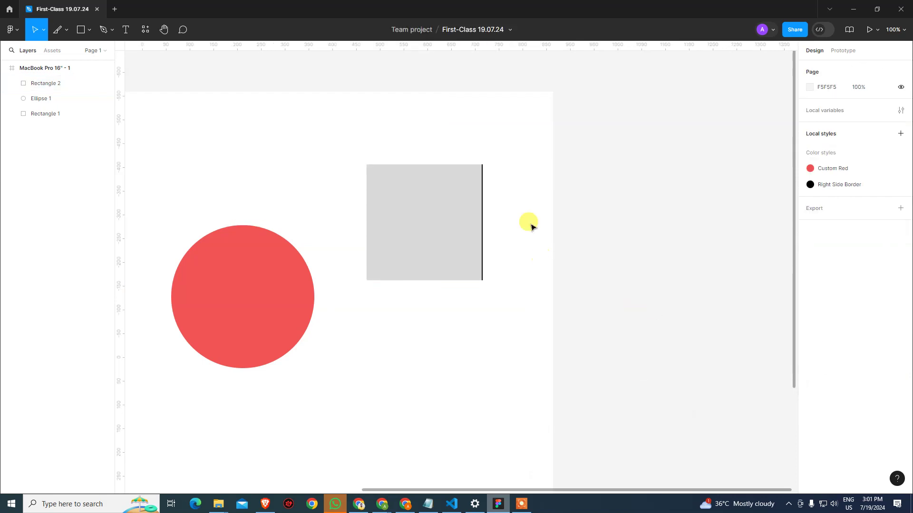
Draw a square of about 210 × 210 below the existing grey square in the frame.
{"action": "left_click", "coordinate": [81, 30]}
{"action": "left_click_drag", "start_coordinate": [371, 331], "coordinate": [472, 430]}
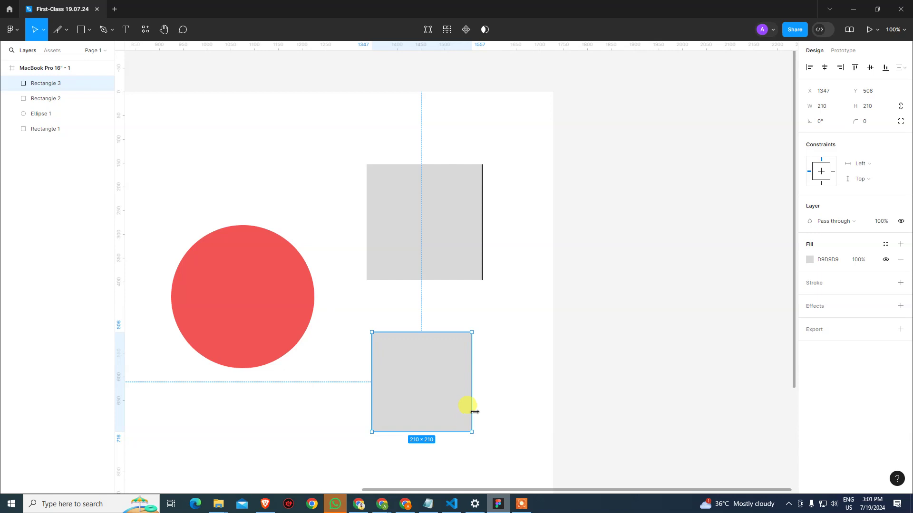
{"action": "left_click", "coordinate": [564, 311]}
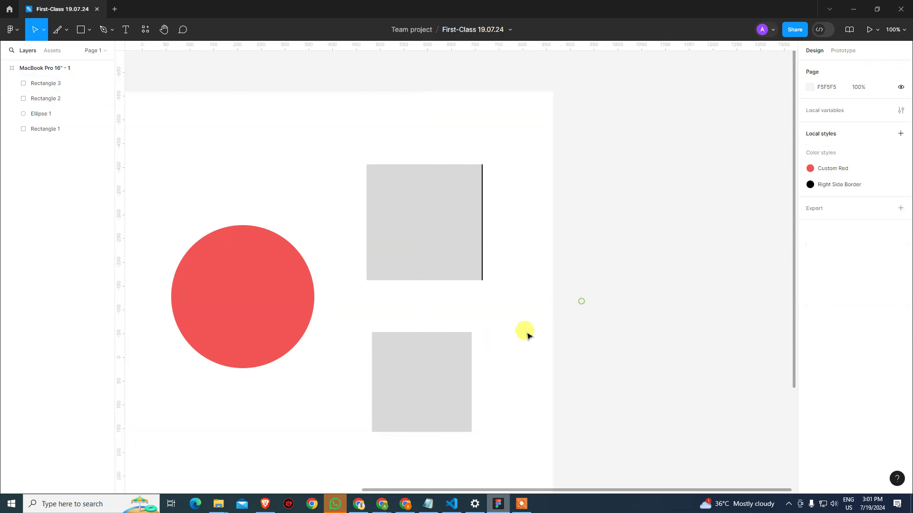
Apply the Right Side Border color style to the lower square's stroke.
{"action": "left_click", "coordinate": [469, 347]}
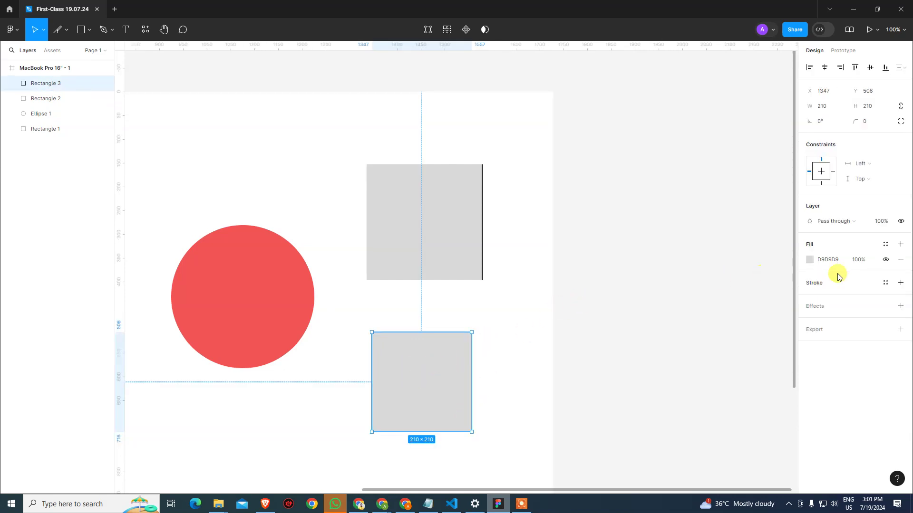
{"action": "left_click", "coordinate": [884, 283]}
{"action": "left_click", "coordinate": [733, 362]}
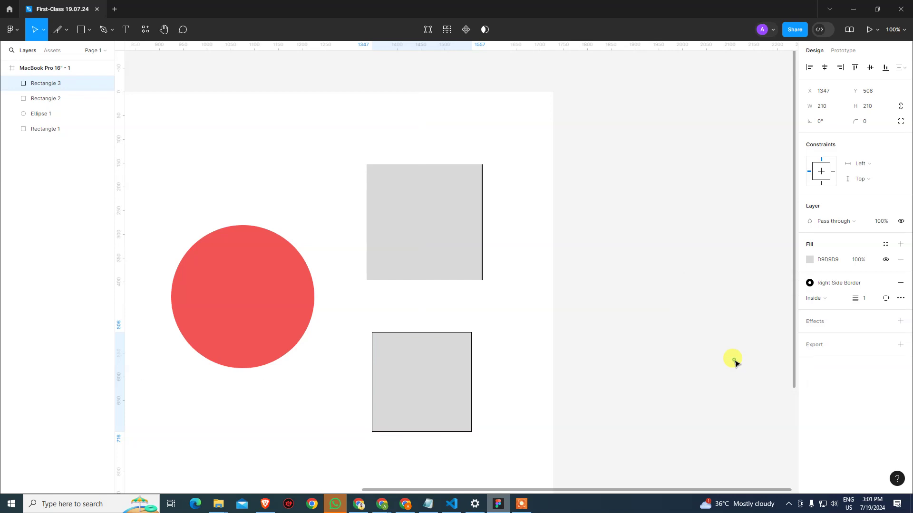
{"action": "left_click", "coordinate": [634, 329]}
Examine the lower square's per-side stroke widths, its advanced stroke settings and the definition of the Right Side Border style.
{"action": "left_click", "coordinate": [458, 389]}
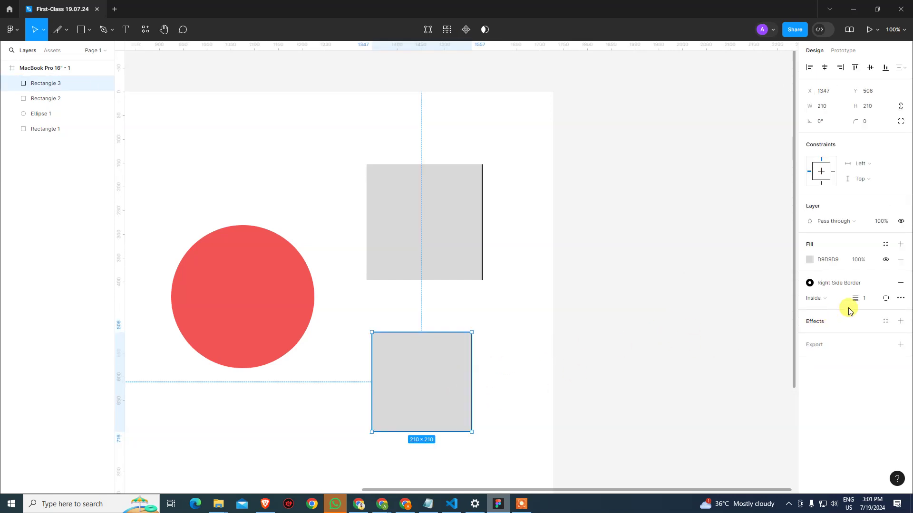
{"action": "left_click", "coordinate": [886, 298]}
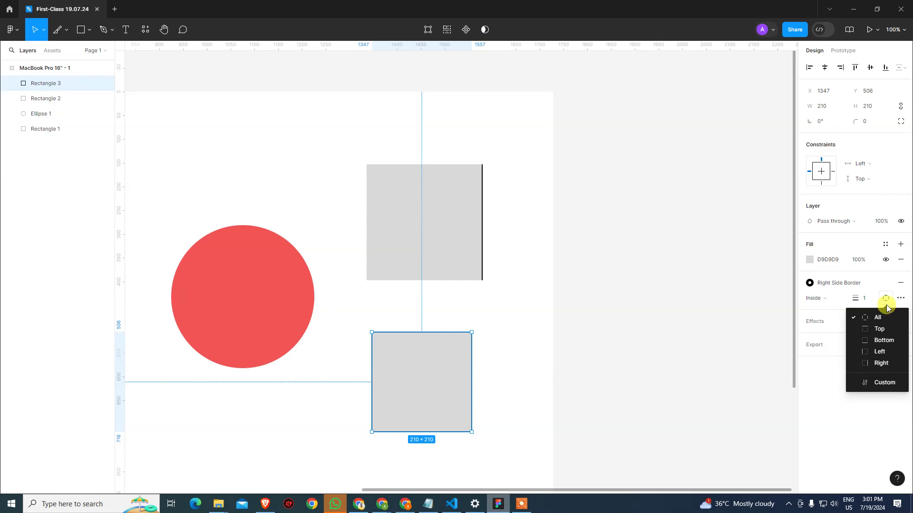
{"action": "left_click", "coordinate": [885, 383]}
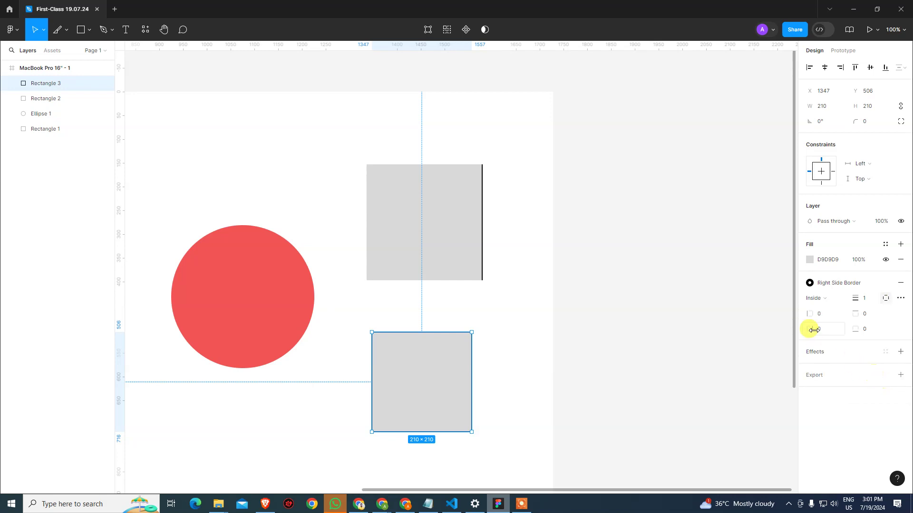
{"action": "left_click", "coordinate": [900, 298]}
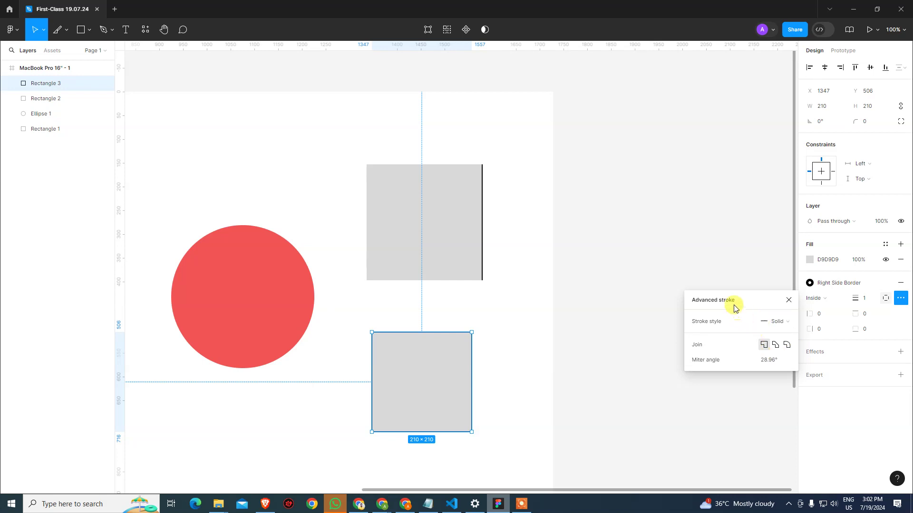
{"action": "left_click", "coordinate": [757, 271]}
{"action": "left_click", "coordinate": [463, 365]}
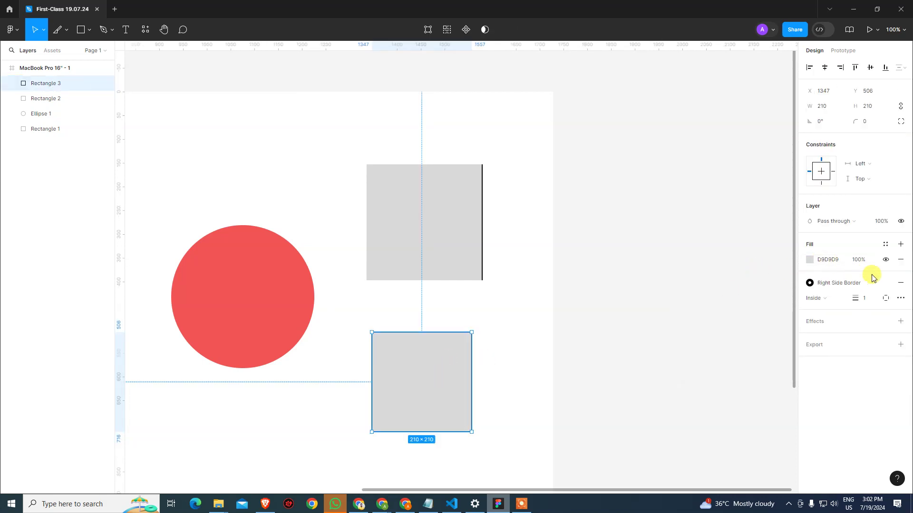
{"action": "left_click", "coordinate": [843, 288]}
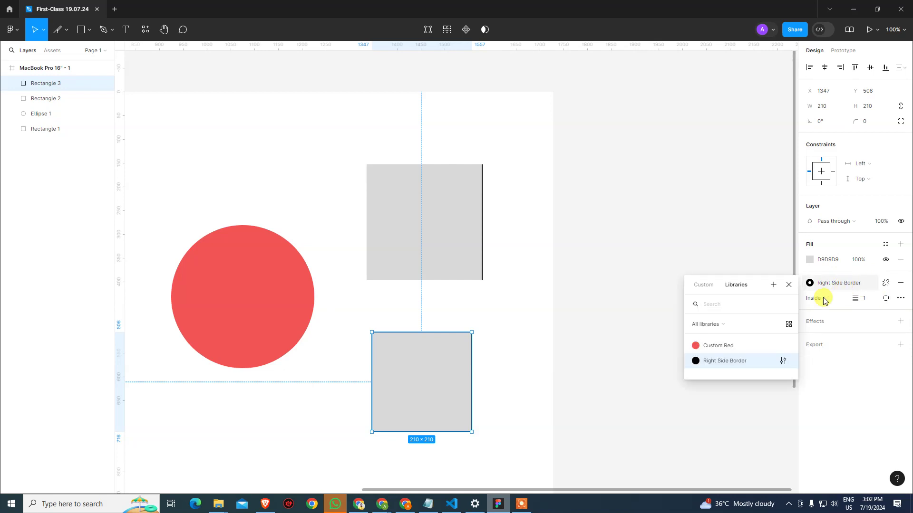
{"action": "left_click", "coordinate": [782, 362]}
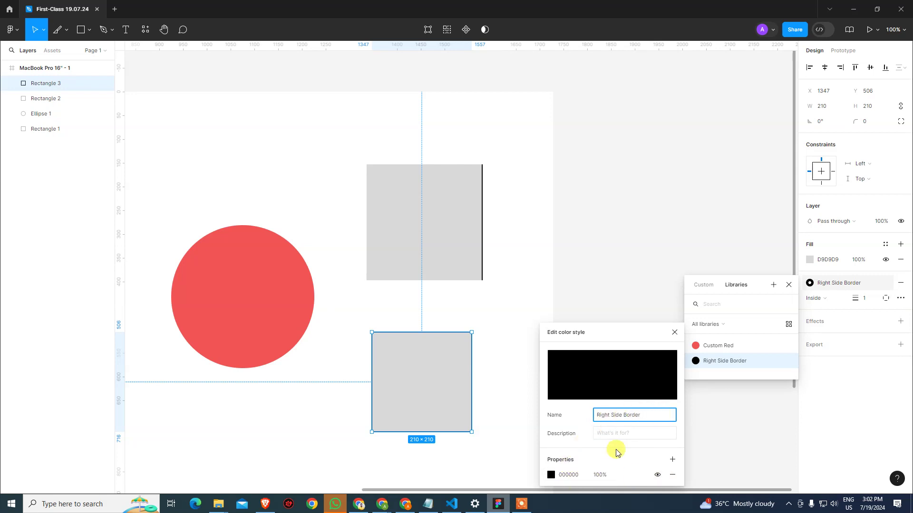
{"action": "left_click", "coordinate": [713, 435]}
Limit the lower square's stroke to its left side only.
{"action": "left_click", "coordinate": [464, 421]}
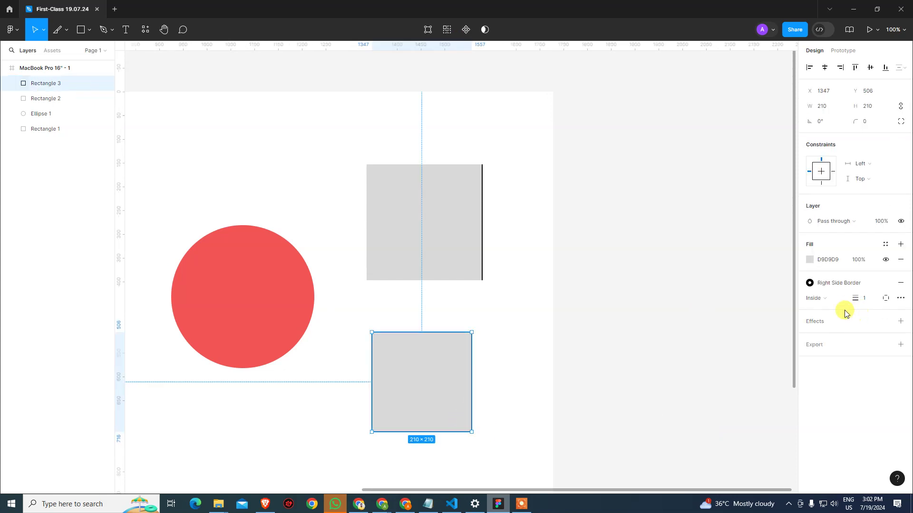
{"action": "left_click", "coordinate": [885, 298]}
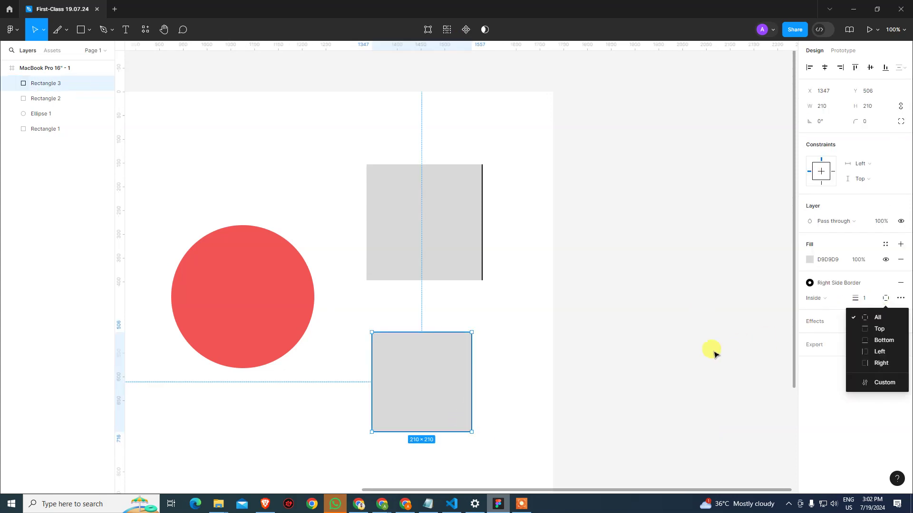
{"action": "left_click", "coordinate": [883, 352]}
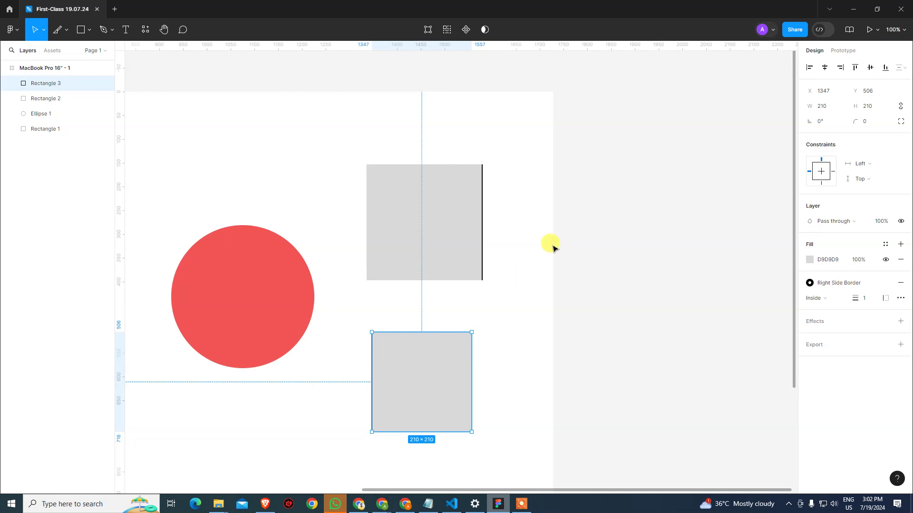
{"action": "left_click", "coordinate": [535, 341]}
Remove the styled stroke from the lower square and add a new default stroke in its place.
{"action": "left_click", "coordinate": [408, 401]}
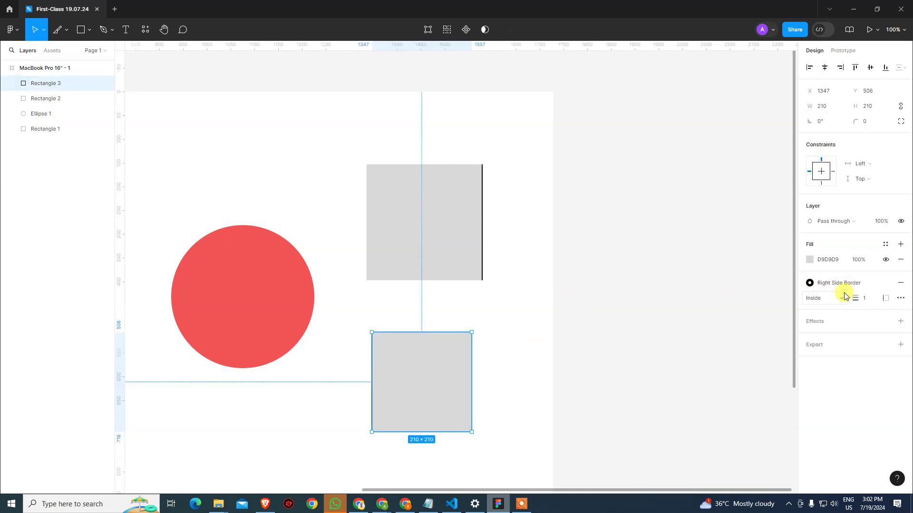
{"action": "left_click", "coordinate": [901, 283]}
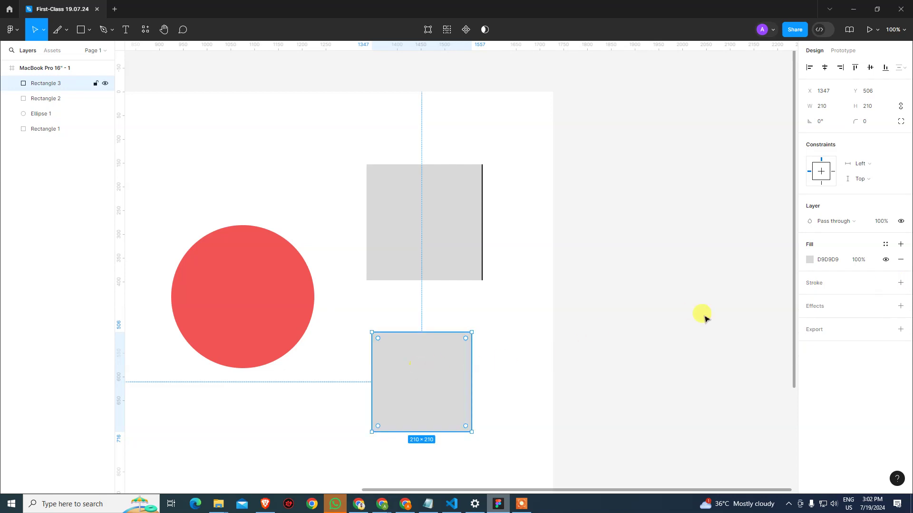
{"action": "left_click", "coordinate": [901, 284]}
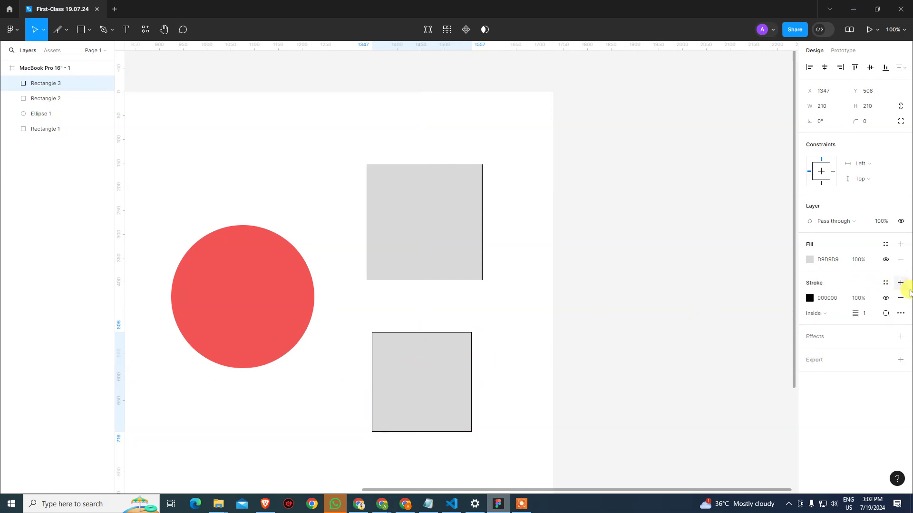
Inspect the name and color properties of the Right Side Border style from the lower square's stroke styles.
{"action": "left_click", "coordinate": [884, 285]}
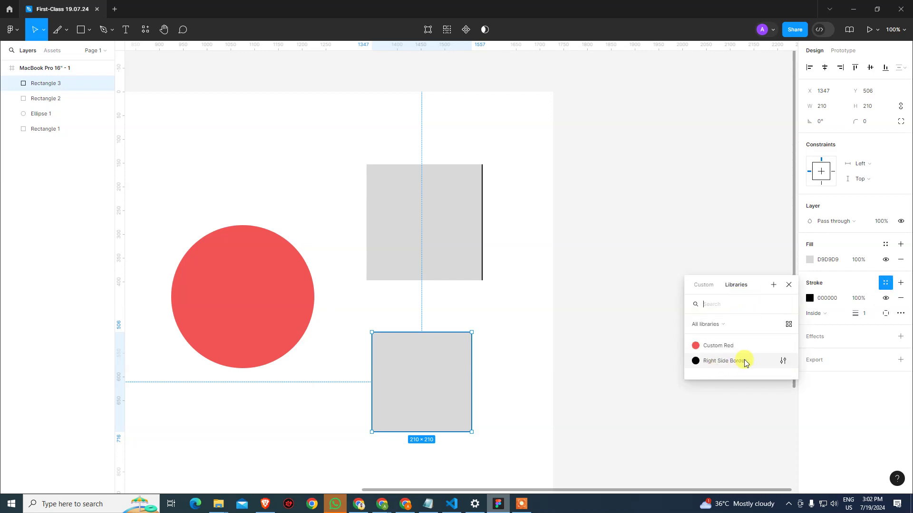
{"action": "left_click", "coordinate": [783, 360]}
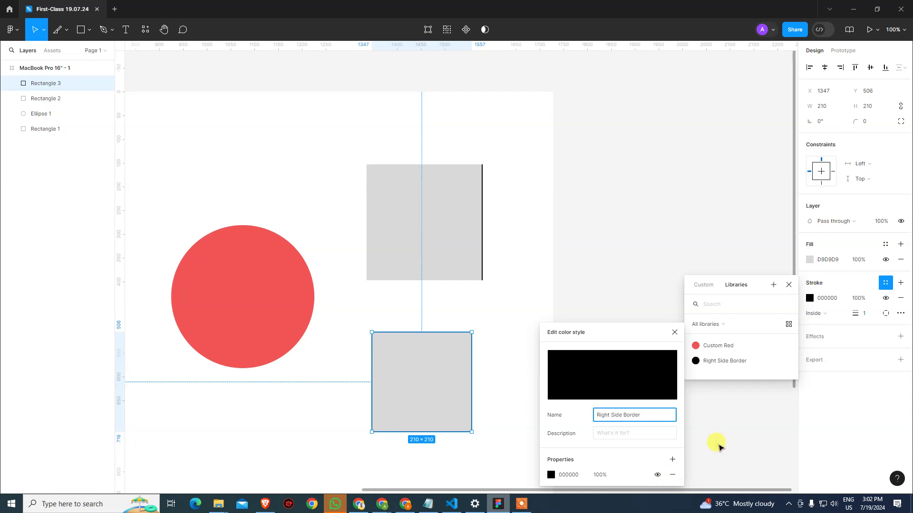
{"action": "left_click", "coordinate": [662, 262]}
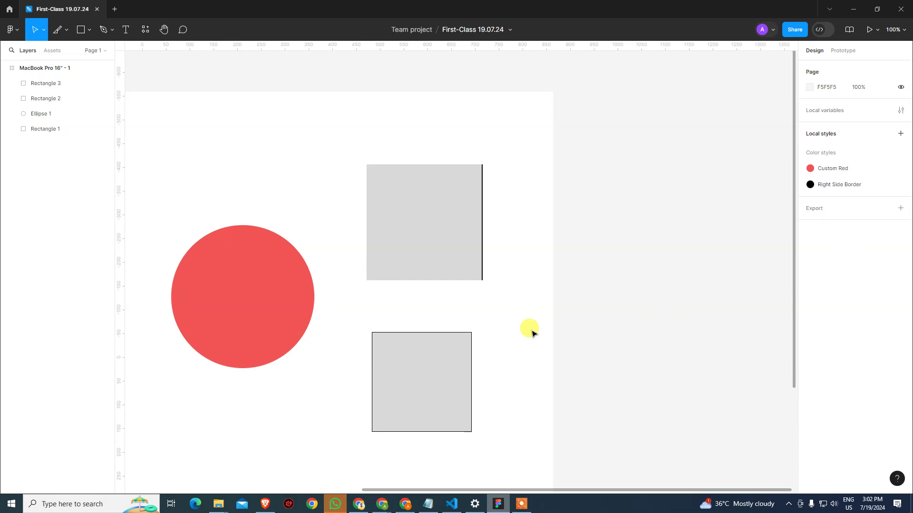
{"action": "left_click", "coordinate": [469, 358]}
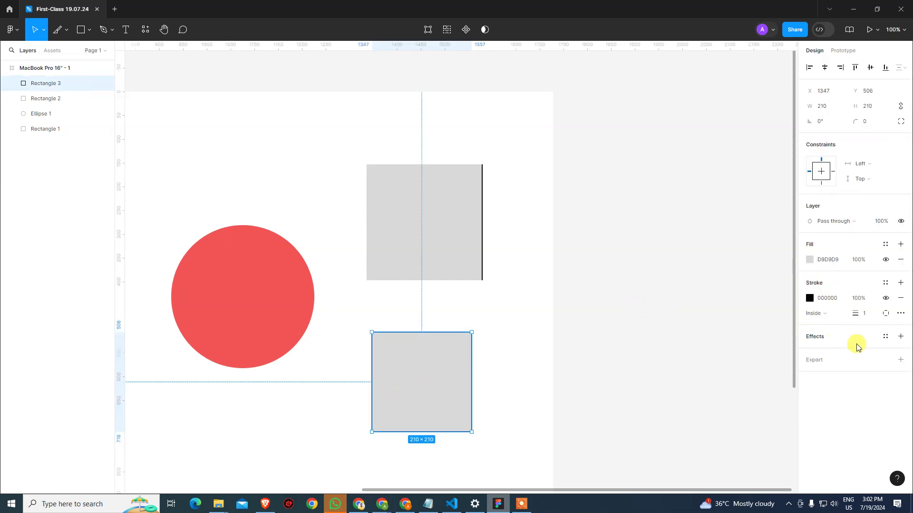
Add a default drop shadow effect to the lower square and examine the shadow along its lower edge.
{"action": "left_click", "coordinate": [899, 337]}
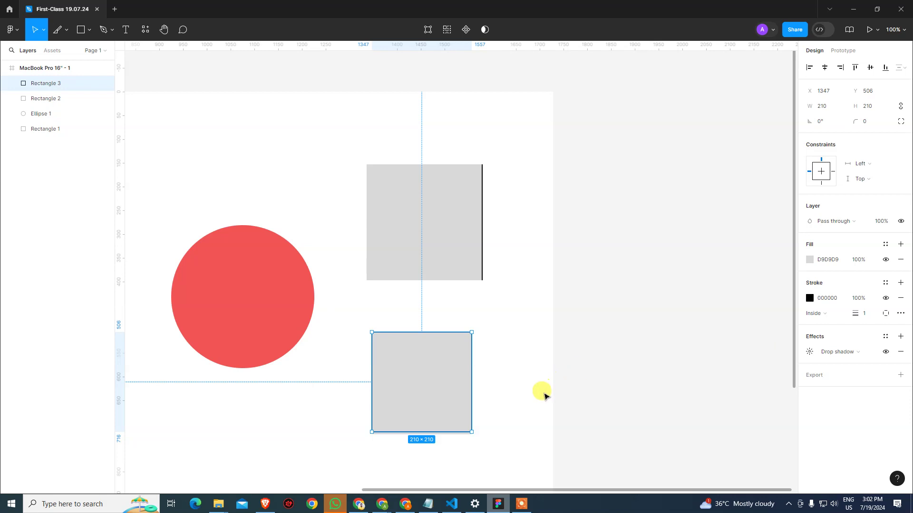
{"action": "left_click", "coordinate": [589, 408]}
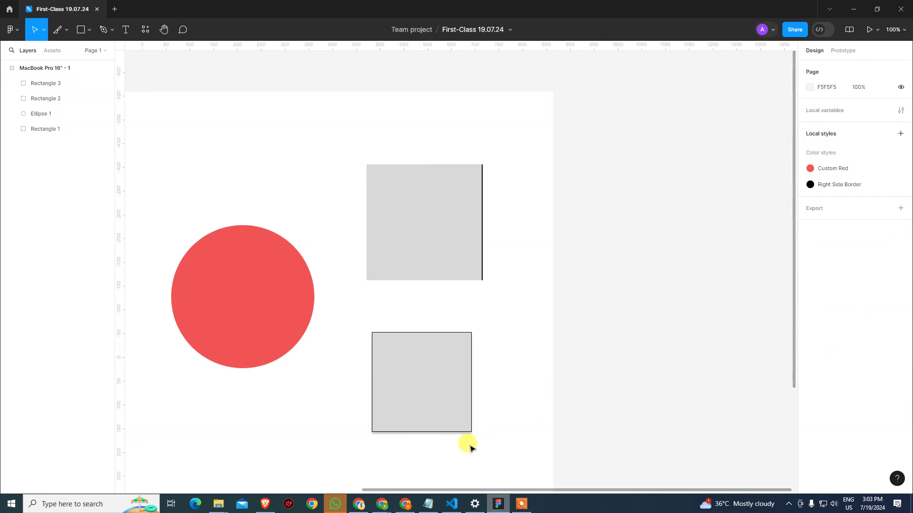
{"action": "scroll", "coordinate": [452, 430], "scroll_direction": "up", "scroll_amount": 5}
{"action": "left_click_drag", "start_coordinate": [465, 414], "coordinate": [579, 234]}
Change the lower square's fill color to red E24747.
{"action": "left_click", "coordinate": [639, 251]}
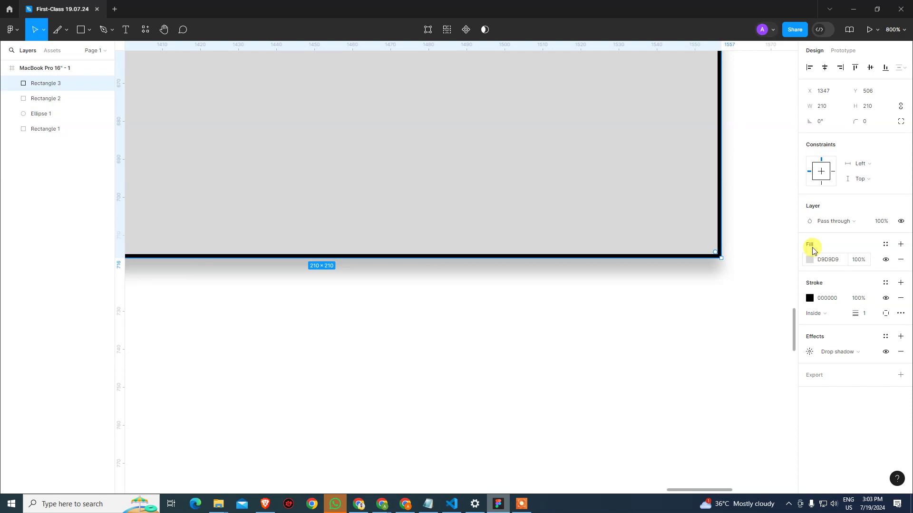
{"action": "left_click", "coordinate": [815, 261]}
{"action": "left_click", "coordinate": [811, 260]}
{"action": "left_click", "coordinate": [761, 264]}
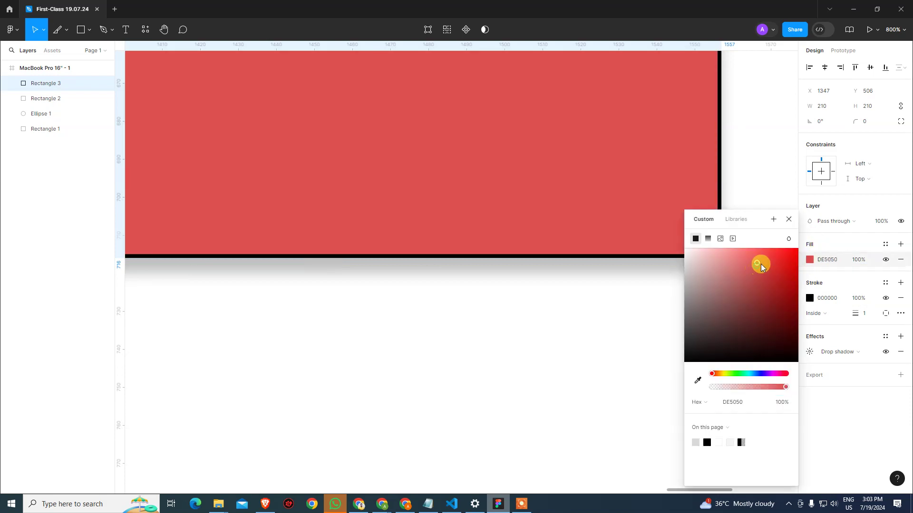
{"action": "left_click", "coordinate": [557, 329]}
Save the lower square's drop shadow as a reusable effect style named Drop Shadow.
{"action": "left_click", "coordinate": [612, 238]}
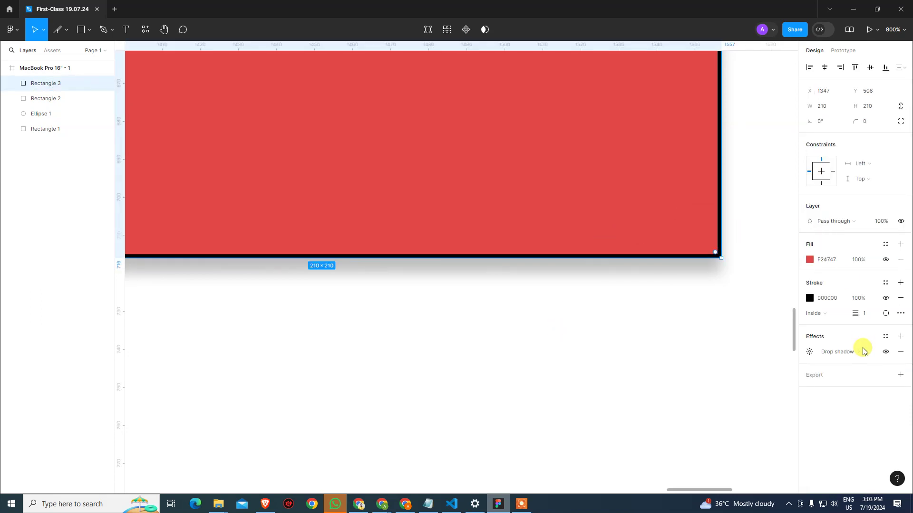
{"action": "left_click", "coordinate": [885, 336]}
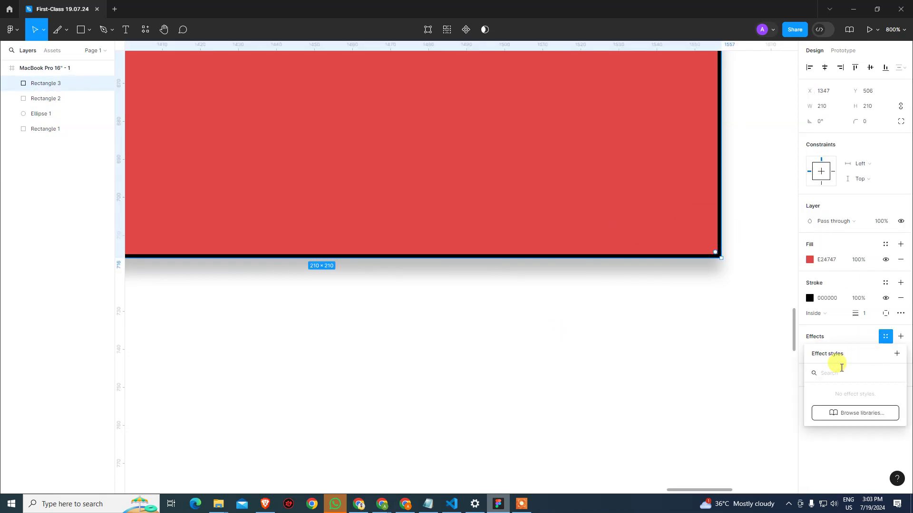
{"action": "left_click", "coordinate": [898, 354]}
{"action": "type", "text": "Drop Shadow"}
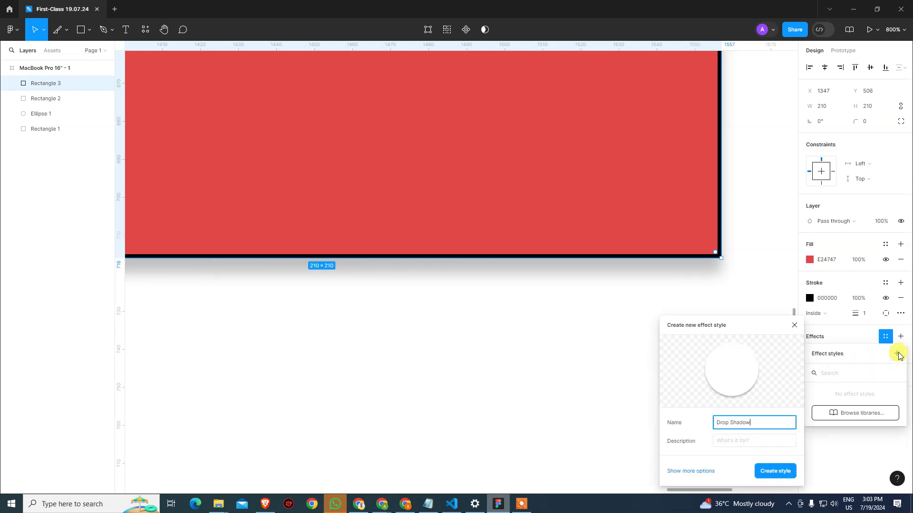
{"action": "left_click", "coordinate": [708, 471]}
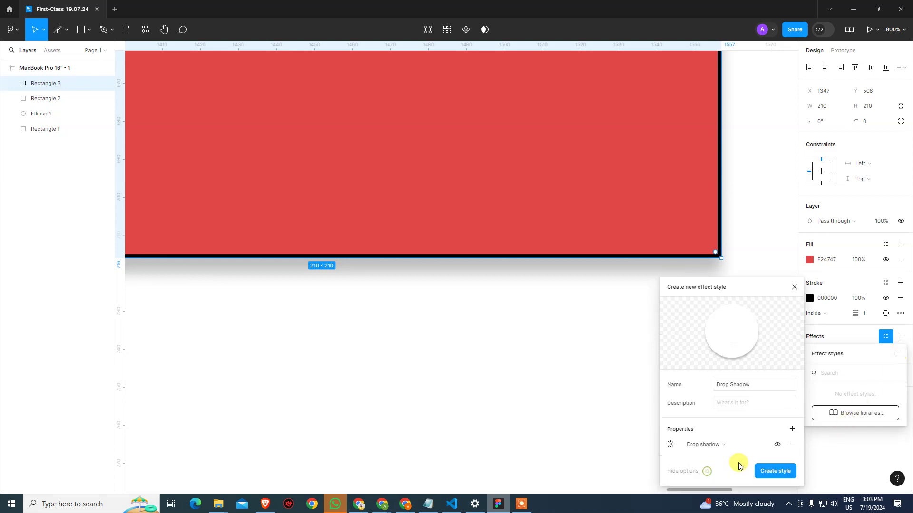
{"action": "left_click", "coordinate": [738, 447]}
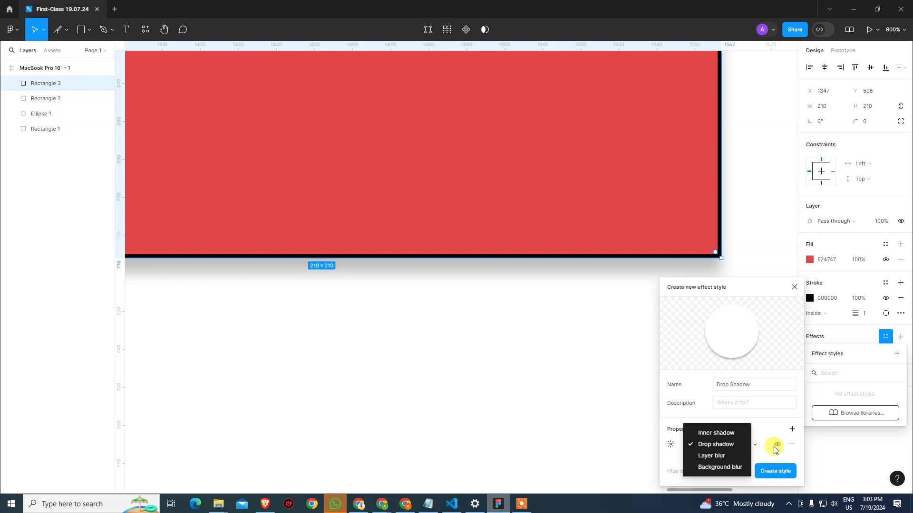
{"action": "left_click", "coordinate": [790, 460]}
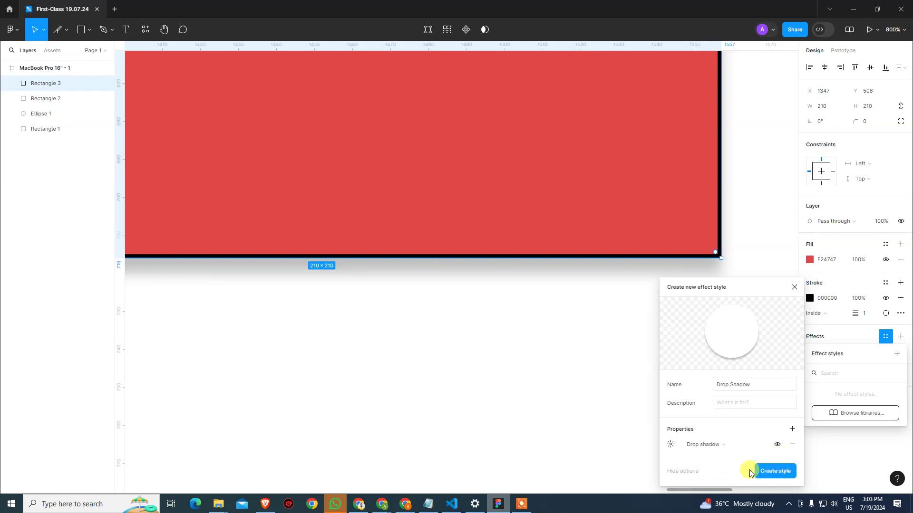
{"action": "left_click", "coordinate": [688, 471]}
{"action": "left_click", "coordinate": [780, 433]}
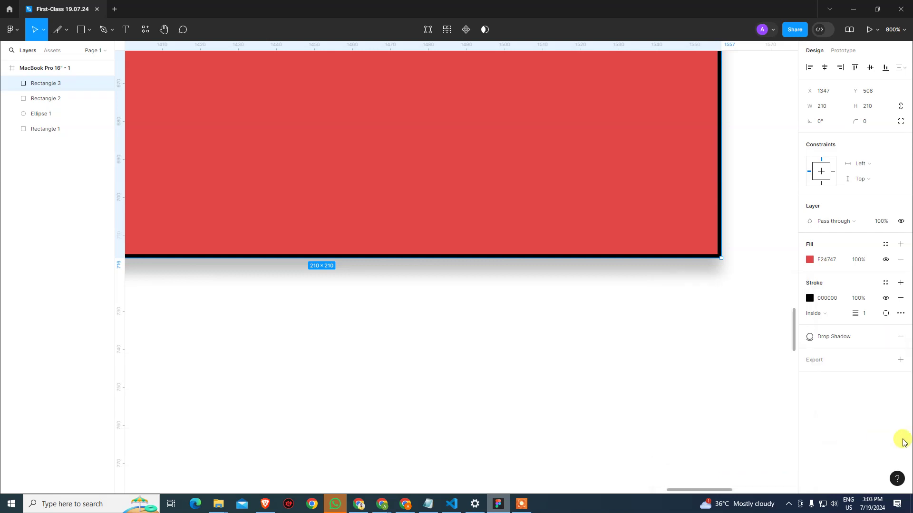
Apply the Drop Shadow effect style to the red circle and examine the shadow along its edge.
{"action": "left_click", "coordinate": [645, 378]}
{"action": "key", "text": "shift+0"}
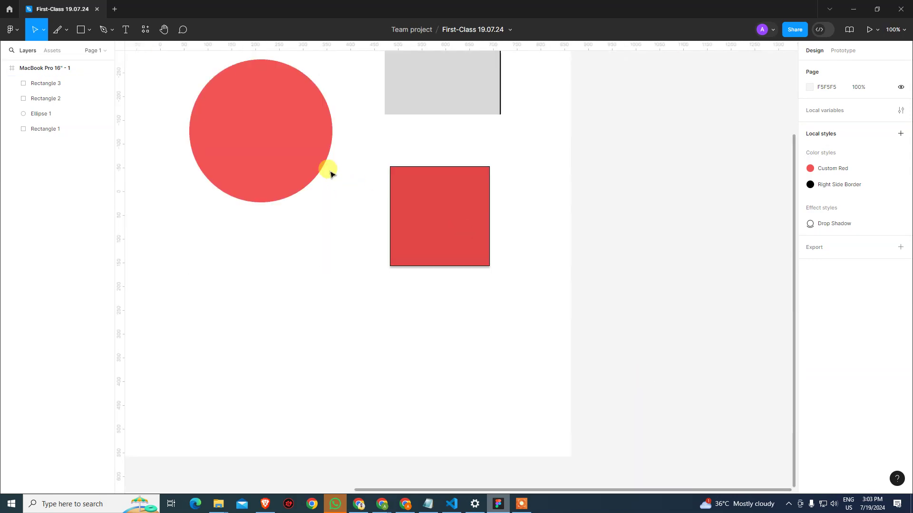
{"action": "left_click", "coordinate": [304, 159]}
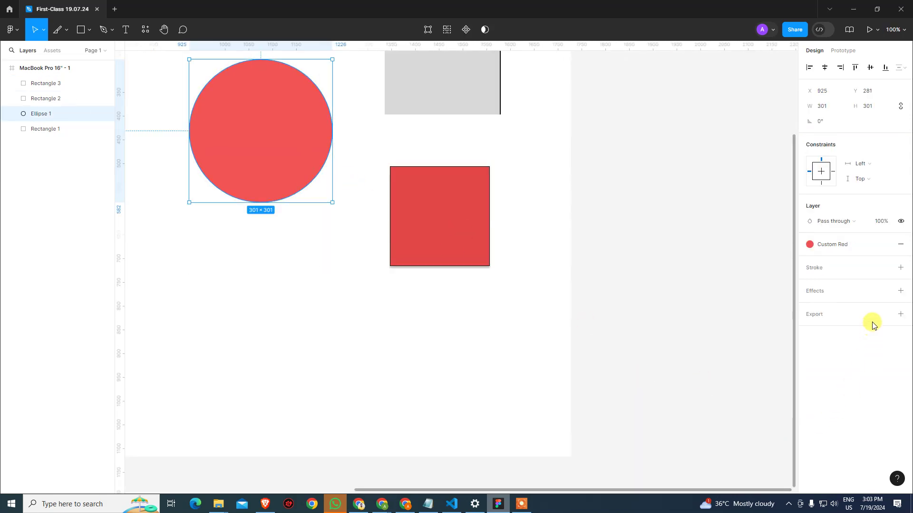
{"action": "left_click", "coordinate": [899, 291]}
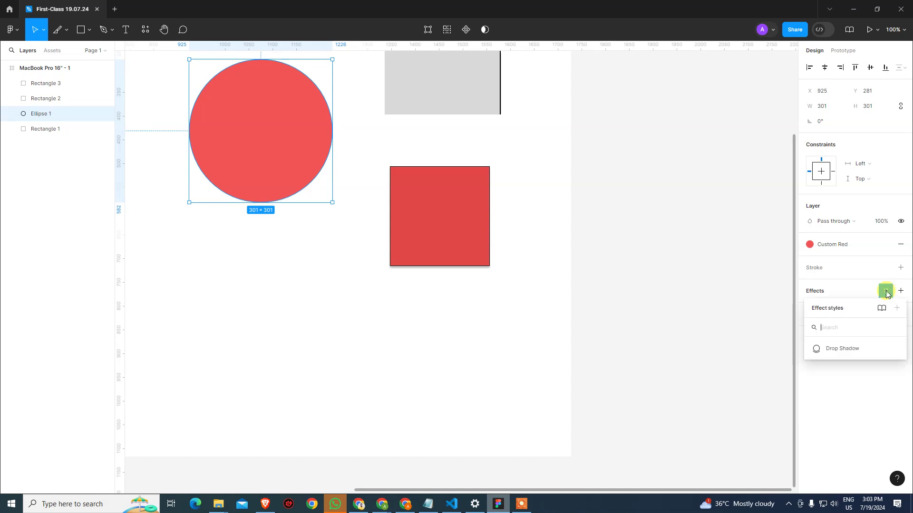
{"action": "left_click", "coordinate": [837, 348]}
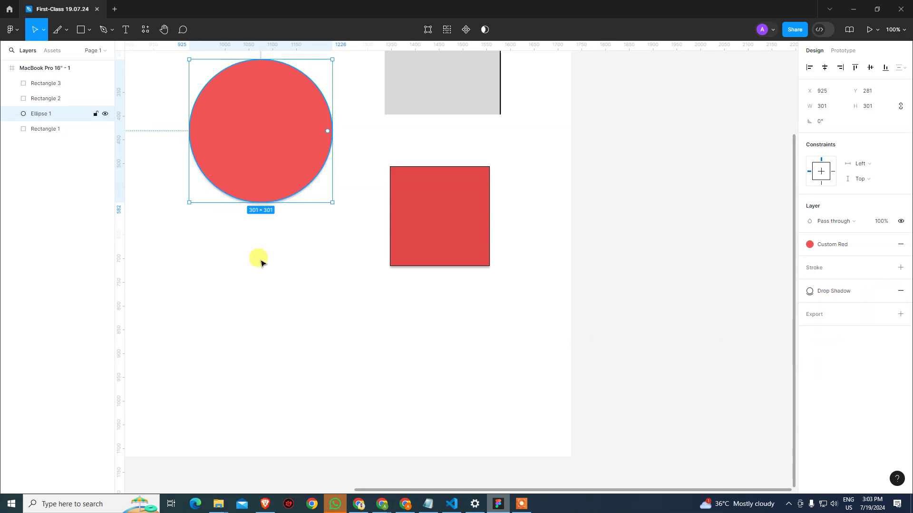
{"action": "left_click", "coordinate": [276, 270]}
{"action": "scroll", "coordinate": [267, 208], "scroll_direction": "up", "scroll_amount": 5}
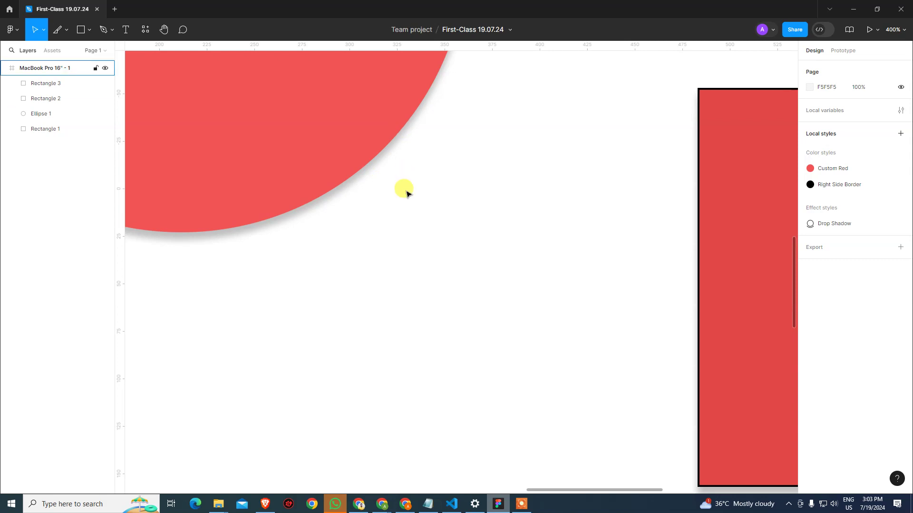
{"action": "key", "text": "shift+0"}
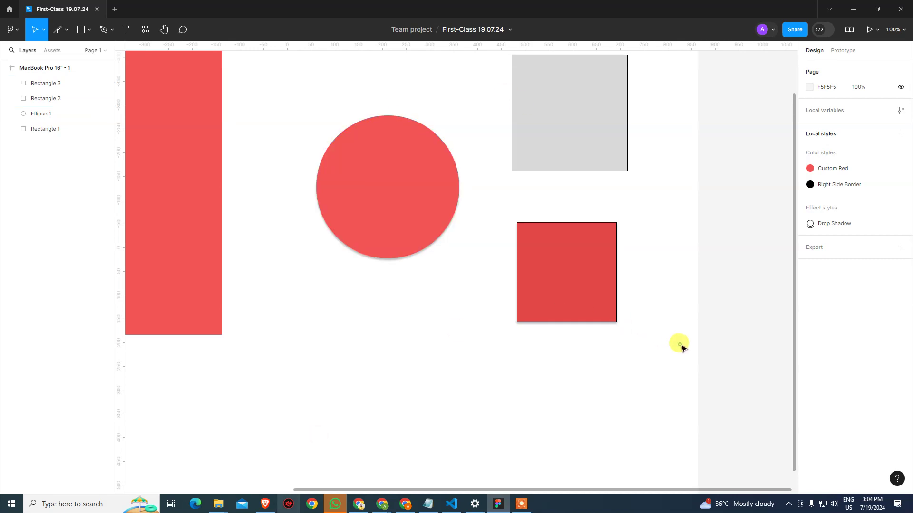
{"action": "left_click", "coordinate": [616, 308]}
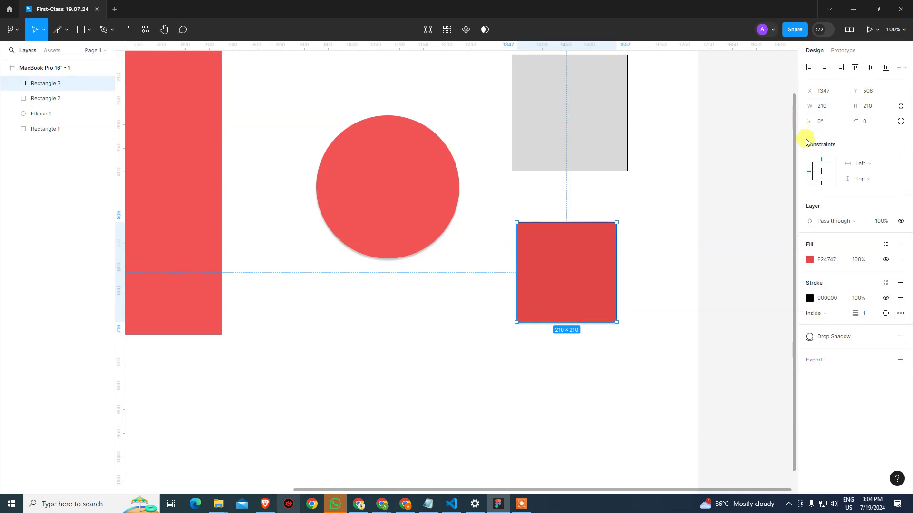
{"action": "left_click", "coordinate": [663, 300]}
{"action": "left_click", "coordinate": [592, 293]}
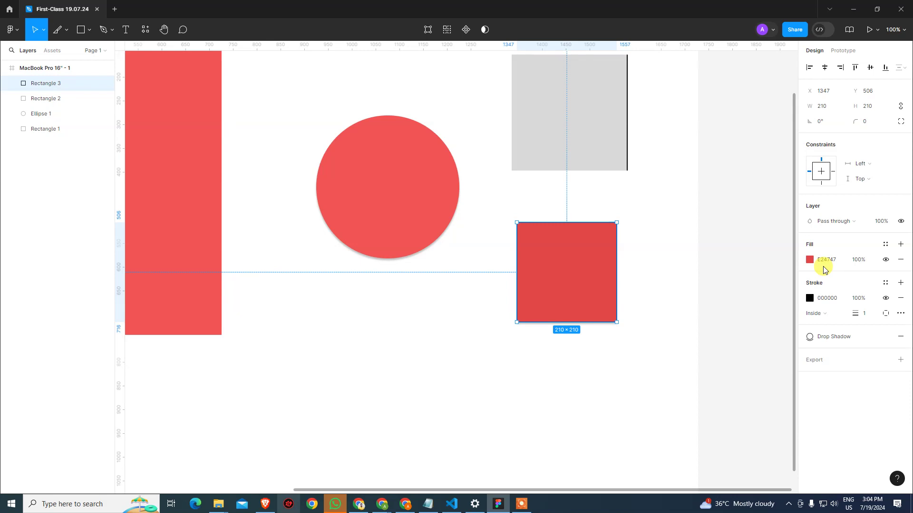
{"action": "left_click", "coordinate": [711, 254]}
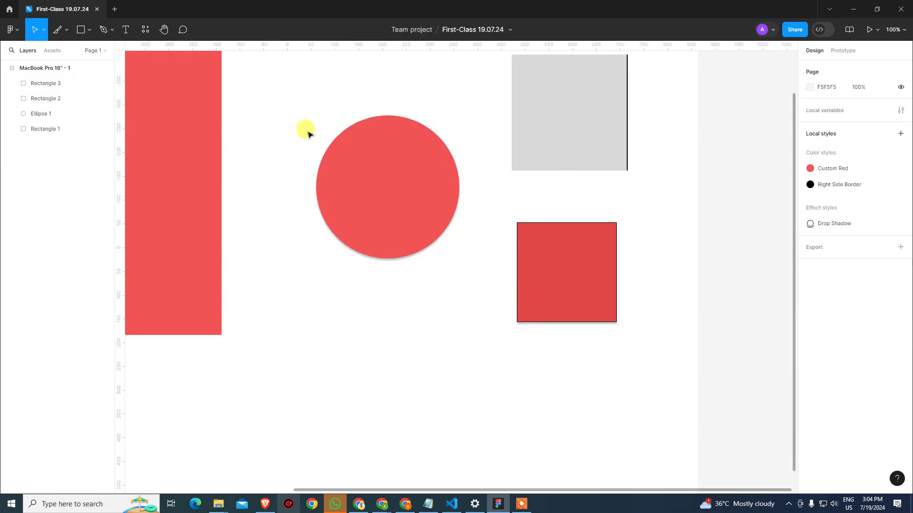
{"action": "left_click", "coordinate": [217, 128]}
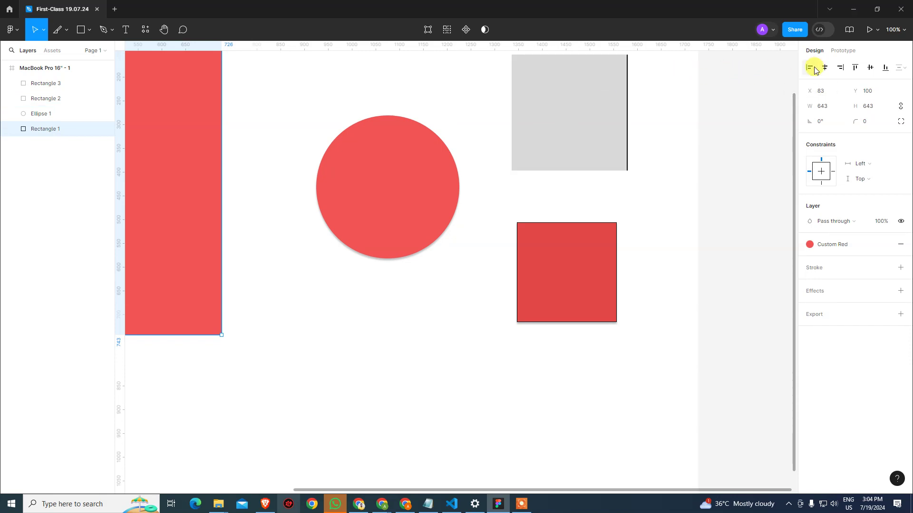
Duplicate the MacBook Pro 16" - 1 frame with all its shapes.
{"action": "key", "text": "ctrl+minus"}
{"action": "key", "text": "ctrl+minus"}
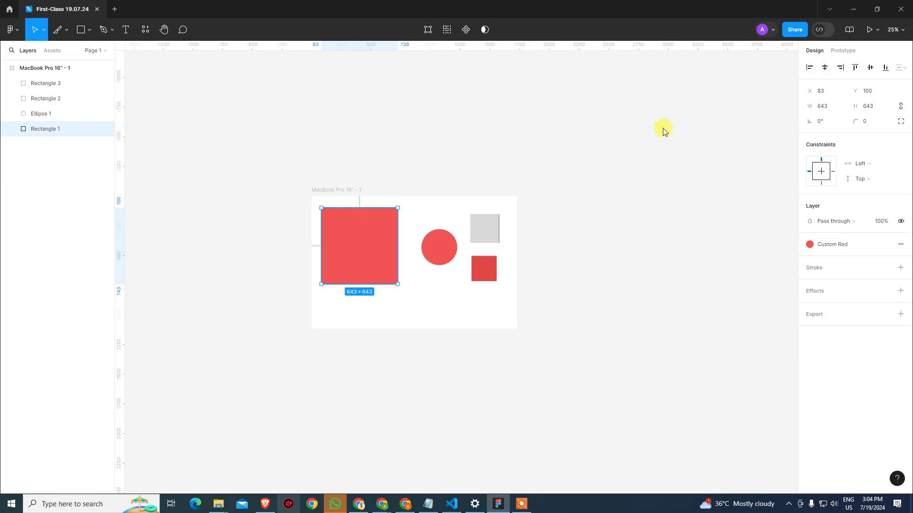
{"action": "scroll", "coordinate": [568, 303], "scroll_direction": "right", "scroll_amount": 2}
{"action": "scroll", "coordinate": [568, 302], "scroll_direction": "down", "scroll_amount": 1}
{"action": "left_click", "coordinate": [255, 169]}
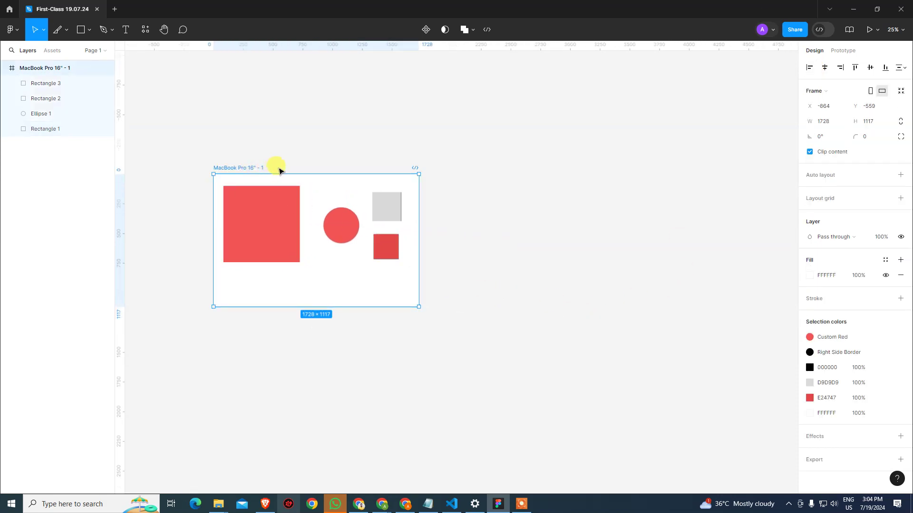
{"action": "key", "text": "ctrl+d"}
{"action": "left_click", "coordinate": [581, 126]}
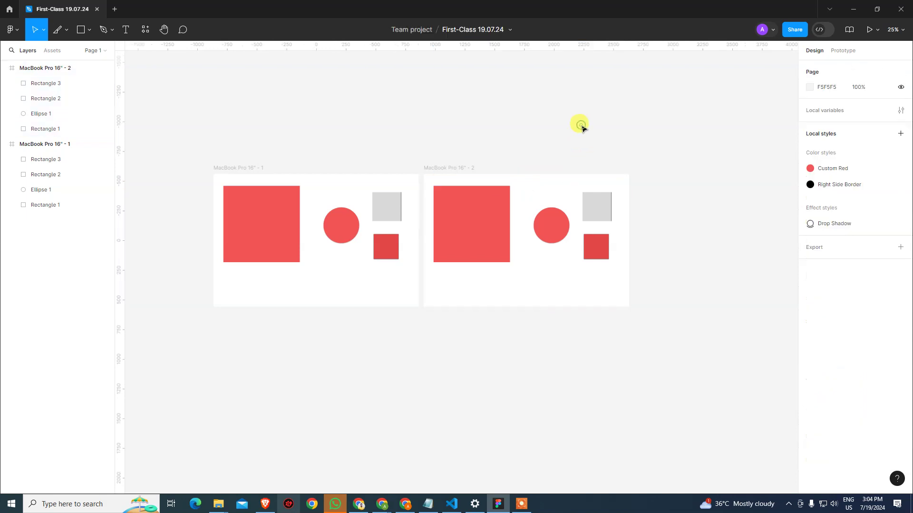
Delete the circle and the two small squares from the duplicated frame.
{"action": "left_click", "coordinate": [550, 228]}
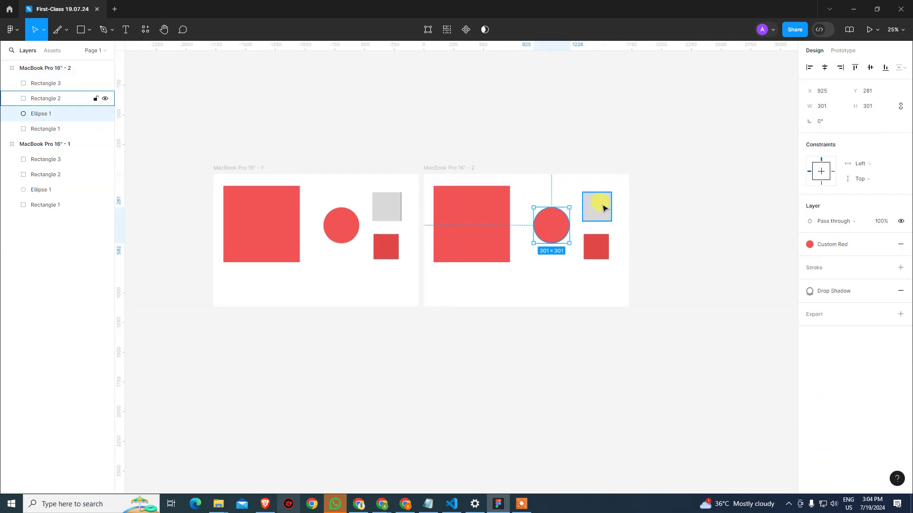
{"action": "key", "text": "Delete"}
{"action": "left_click", "coordinate": [603, 208]}
{"action": "key", "text": "Delete"}
{"action": "left_click", "coordinate": [596, 246]}
{"action": "key", "text": "Delete"}
Resize the large red square in the duplicated frame to 325 × 325 and copy it into two rows of three squares.
{"action": "left_click", "coordinate": [501, 220]}
{"action": "left_click_drag", "start_coordinate": [513, 263], "coordinate": [562, 259]}
{"action": "left_click", "coordinate": [641, 210]}
{"action": "left_click_drag", "start_coordinate": [509, 212], "coordinate": [511, 264], "text": "alt"}
{"action": "left_click_drag", "start_coordinate": [470, 216], "coordinate": [453, 252], "text": "alt"}
{"action": "left_click_drag", "start_coordinate": [454, 258], "coordinate": [454, 258]}
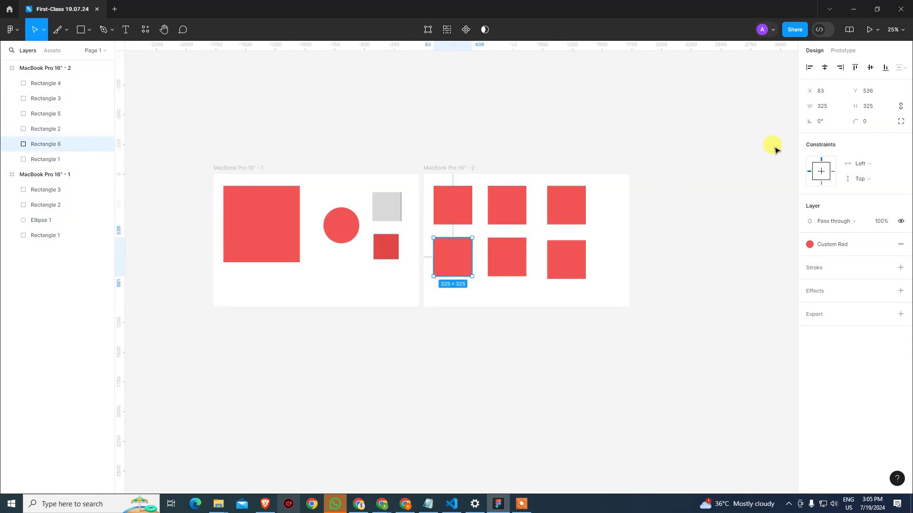
Align the upper-left square to the second frame's top-left corner and the upper-middle square to its top center.
{"action": "left_click", "coordinate": [774, 147]}
{"action": "left_click", "coordinate": [457, 200]}
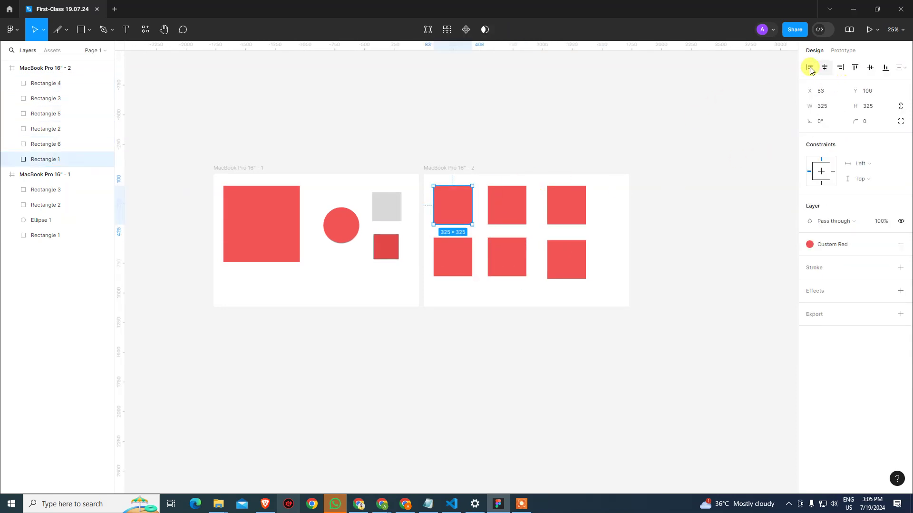
{"action": "left_click", "coordinate": [810, 68]}
{"action": "left_click", "coordinate": [854, 67]}
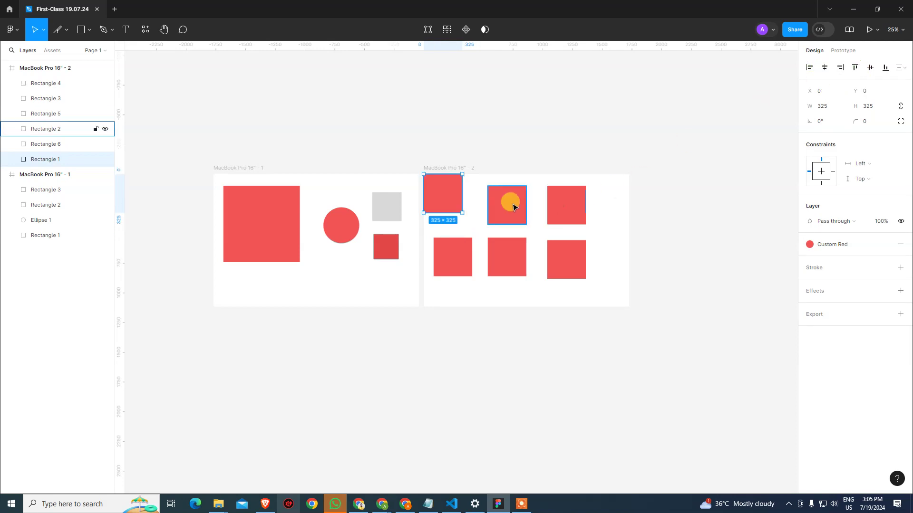
{"action": "left_click", "coordinate": [512, 207]}
{"action": "left_click", "coordinate": [826, 68]}
{"action": "left_click", "coordinate": [854, 67]}
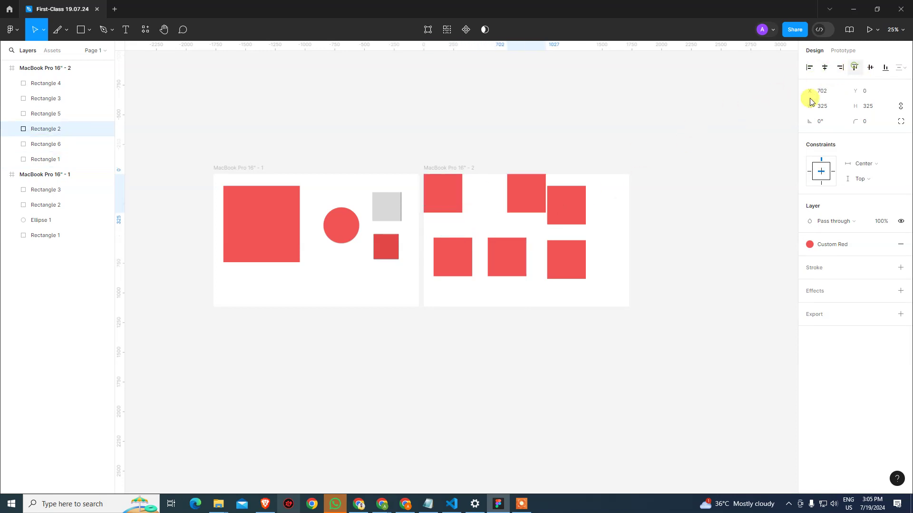
Align the upper-right square to the second frame's top-right corner and the lower-right square to its bottom-right corner.
{"action": "left_click", "coordinate": [569, 215]}
{"action": "left_click", "coordinate": [840, 68]}
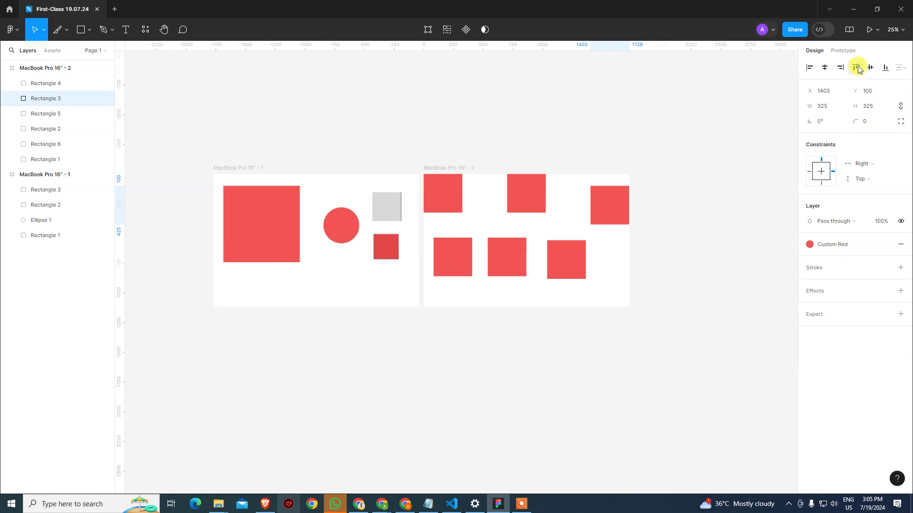
{"action": "left_click", "coordinate": [856, 68]}
{"action": "left_click", "coordinate": [664, 261]}
{"action": "left_click", "coordinate": [561, 257]}
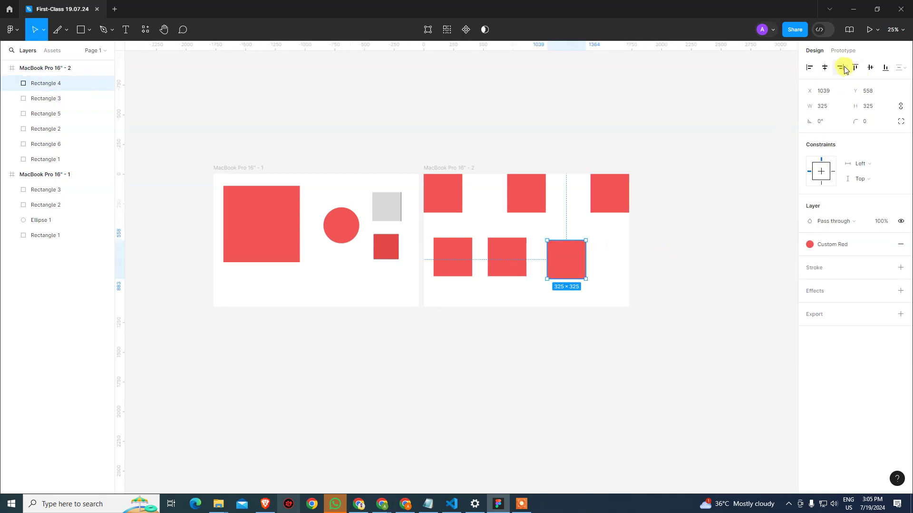
{"action": "left_click", "coordinate": [840, 67]}
{"action": "left_click", "coordinate": [885, 68]}
Align the lower-middle square to the second frame's bottom center and the lower-left square to its bottom-left corner.
{"action": "left_click", "coordinate": [530, 259]}
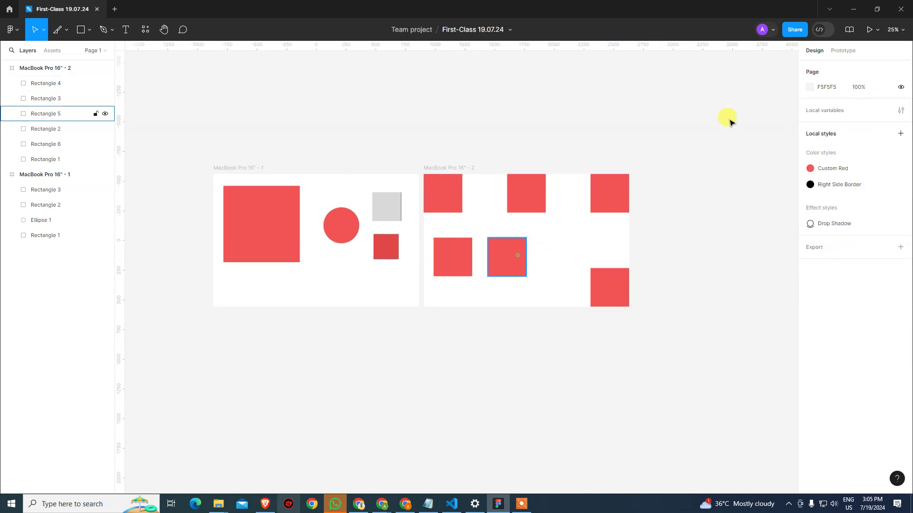
{"action": "left_click", "coordinate": [517, 255]}
{"action": "left_click", "coordinate": [870, 68]}
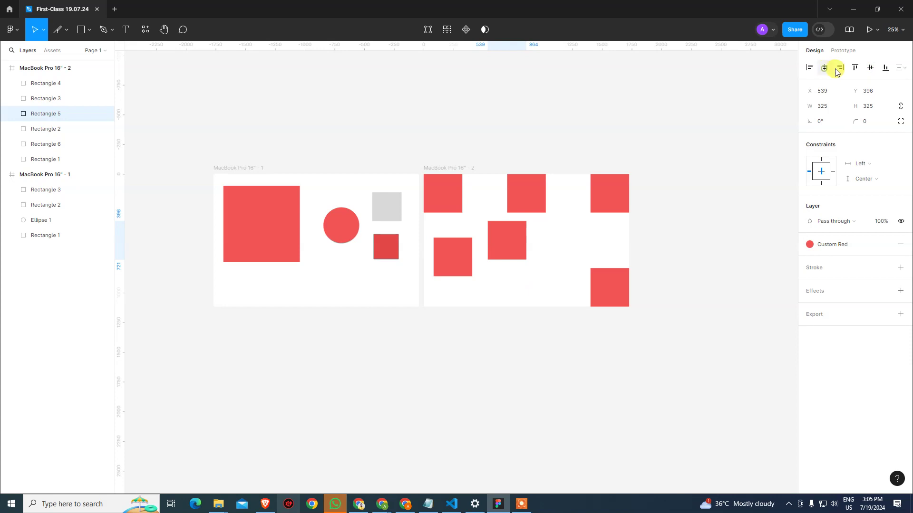
{"action": "left_click", "coordinate": [824, 67]}
{"action": "left_click", "coordinate": [885, 67]}
{"action": "left_click", "coordinate": [466, 257]}
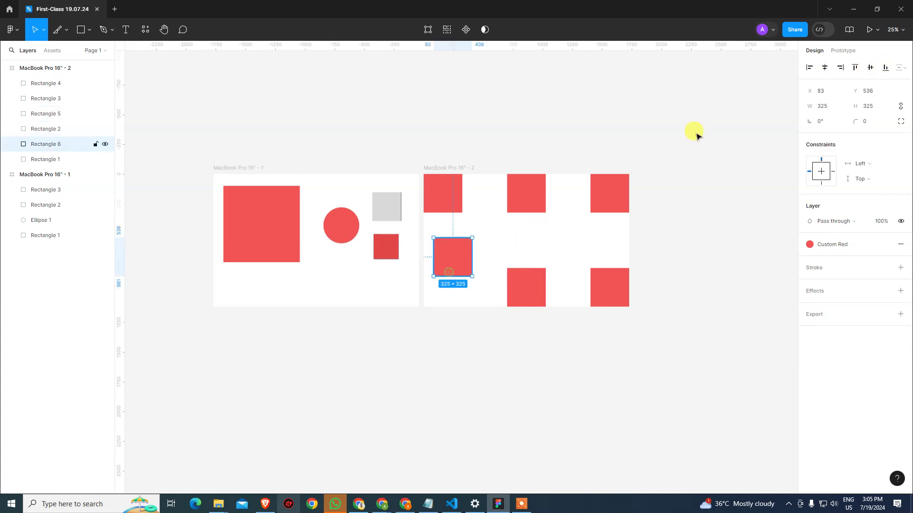
{"action": "left_click", "coordinate": [885, 68]}
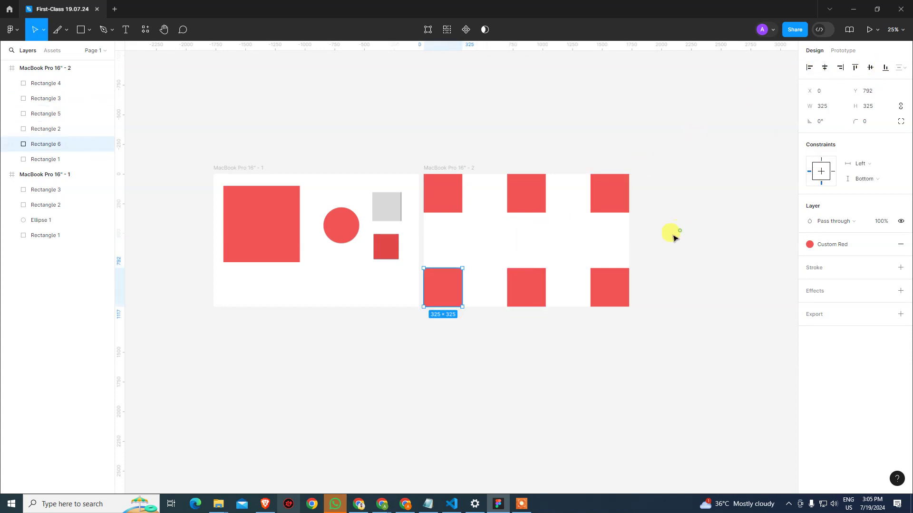
Copy the lower-middle square up into the second frame's middle and align the copy to the vertical center.
{"action": "left_click", "coordinate": [680, 231]}
{"action": "left_click_drag", "start_coordinate": [526, 288], "coordinate": [541, 244]}
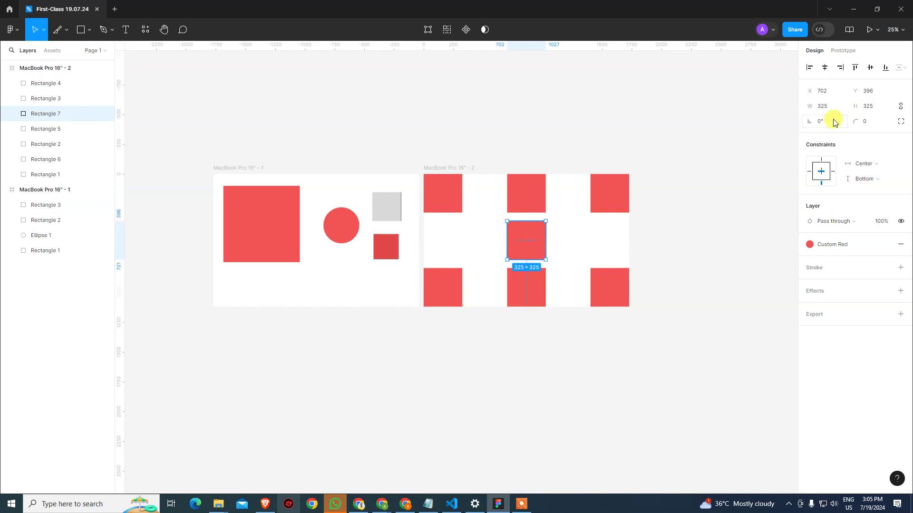
{"action": "left_click", "coordinate": [870, 67]}
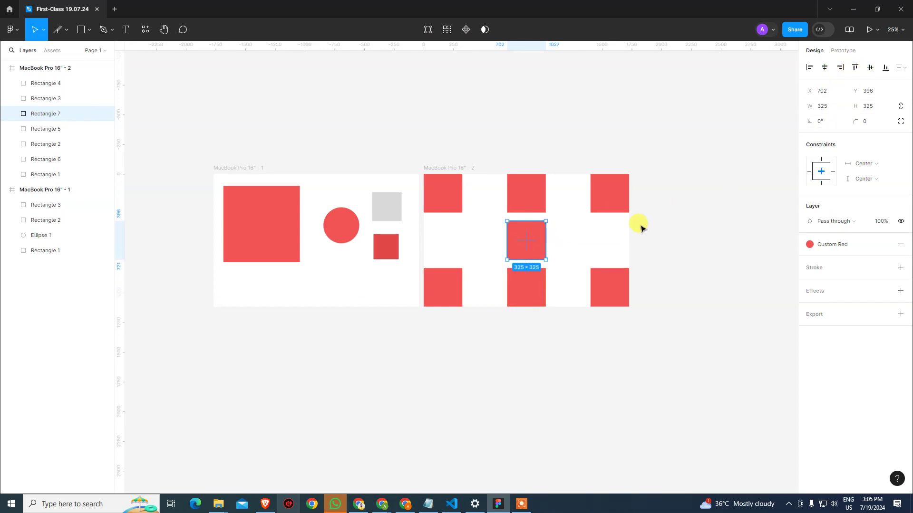
Copy the center square to both sides, aligning one copy to the second frame's right edge and the other to its left edge.
{"action": "left_click_drag", "start_coordinate": [529, 244], "coordinate": [478, 236]}
{"action": "left_click", "coordinate": [840, 67]}
{"action": "left_click", "coordinate": [809, 68]}
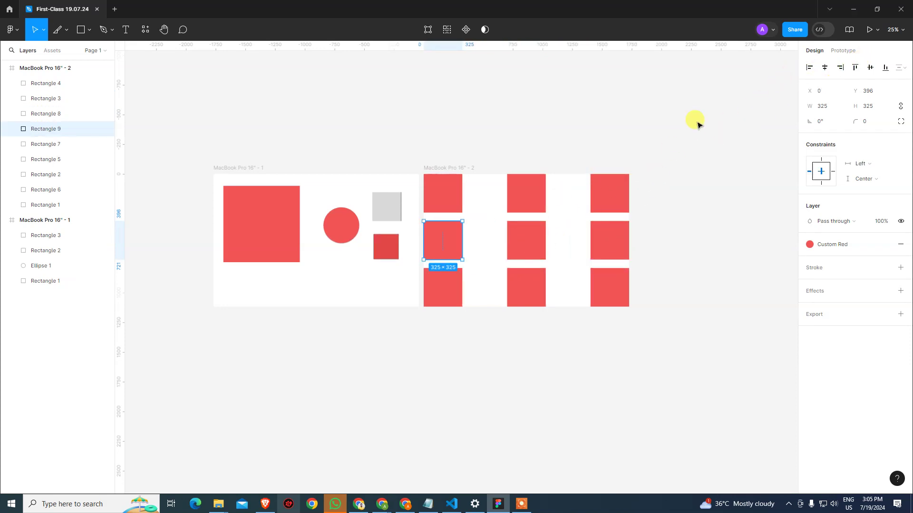
{"action": "left_click", "coordinate": [695, 121]}
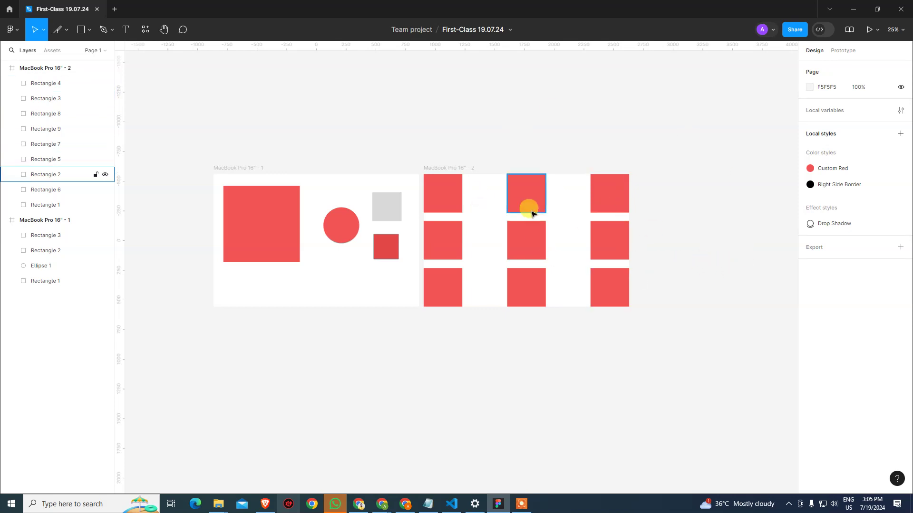
Scale all nine squares in the second frame down together to about 190 × 188 each, anchored at the frame's lower-left corner.
{"action": "left_click_drag", "start_coordinate": [655, 185], "coordinate": [445, 298]}
{"action": "left_click_drag", "start_coordinate": [628, 174], "coordinate": [571, 215]}
{"action": "key", "text": "ctrl+z"}
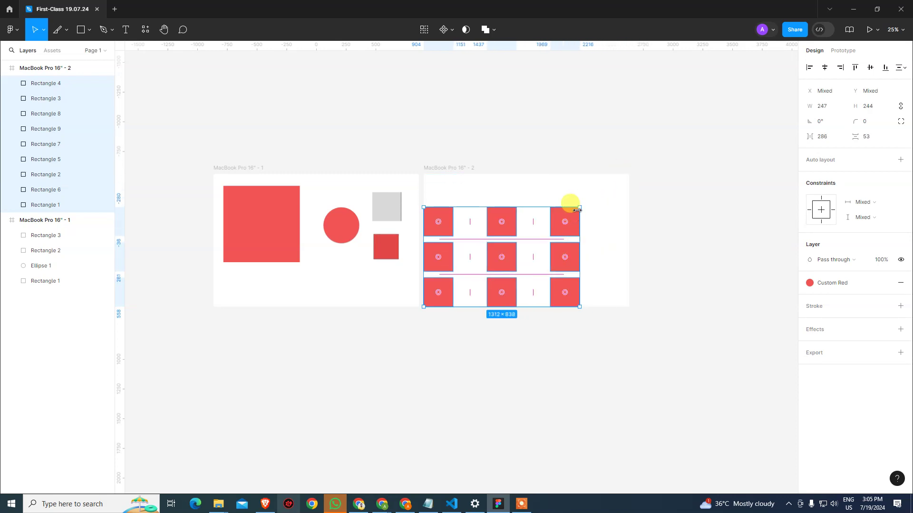
{"action": "left_click_drag", "start_coordinate": [578, 209], "coordinate": [608, 346]}
{"action": "left_click", "coordinate": [705, 243]}
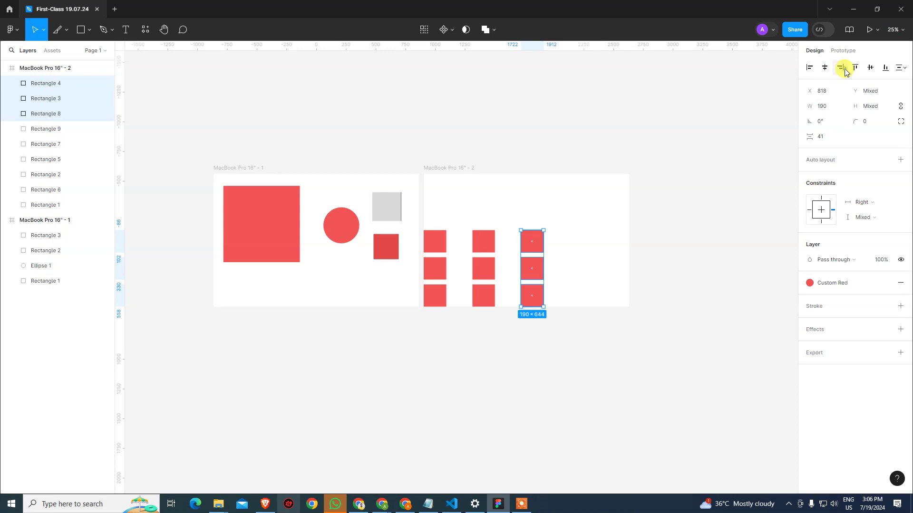
{"action": "left_click", "coordinate": [652, 293]}
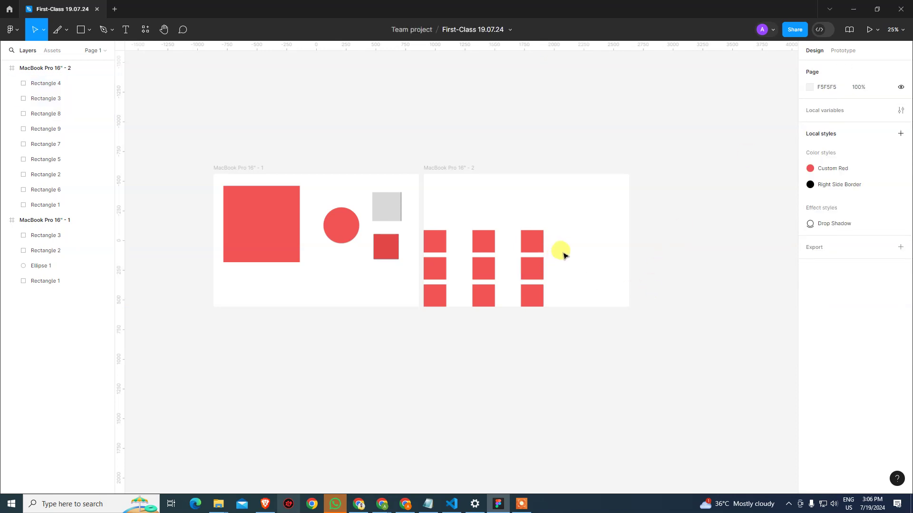
Align each of the three squares in the right column to the second frame's right edge.
{"action": "left_click", "coordinate": [533, 242]}
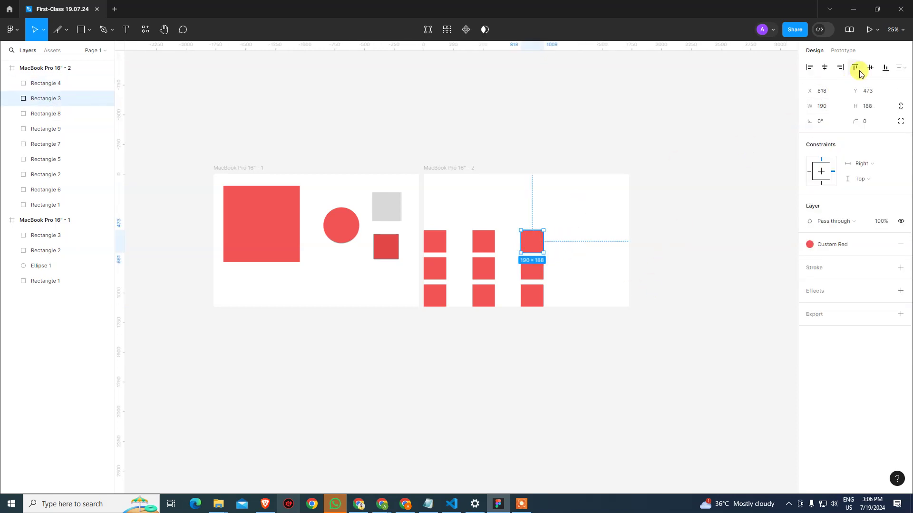
{"action": "left_click", "coordinate": [840, 68]}
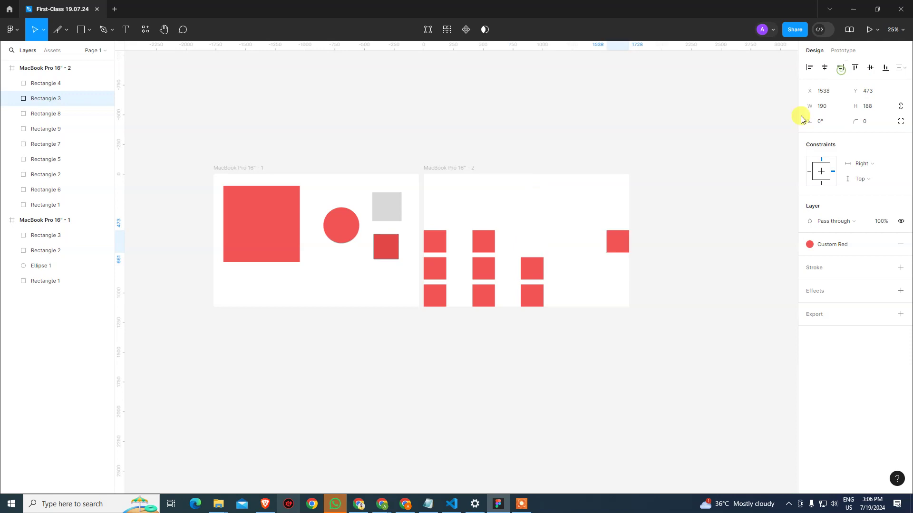
{"action": "left_click", "coordinate": [531, 269]}
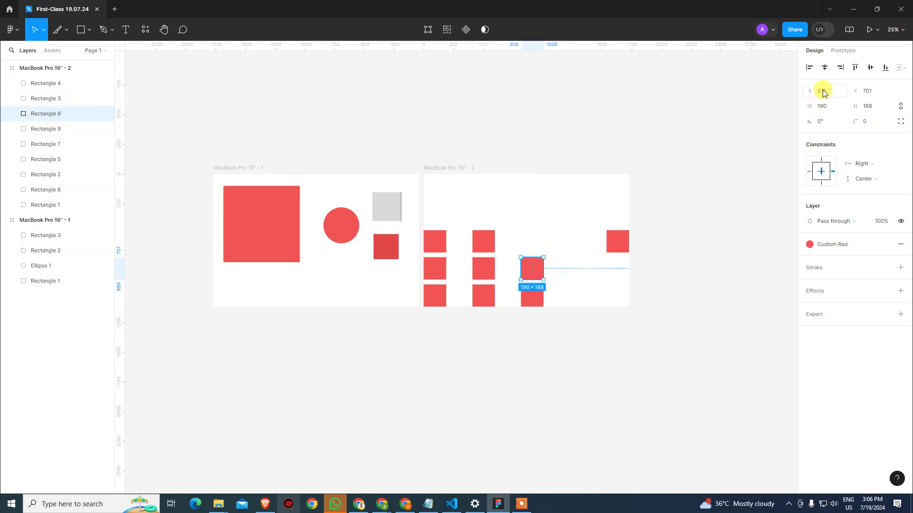
{"action": "left_click", "coordinate": [839, 71]}
{"action": "left_click", "coordinate": [531, 295]}
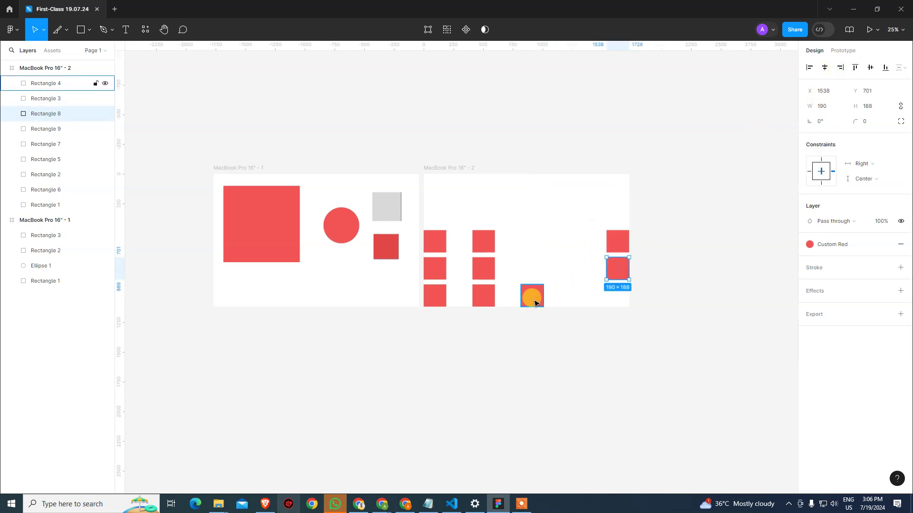
{"action": "left_click", "coordinate": [842, 70]}
{"action": "left_click", "coordinate": [703, 233]}
Align the right column's uppermost square to the frame's top and space the column's three squares evenly in the vertical direction.
{"action": "left_click", "coordinate": [622, 240]}
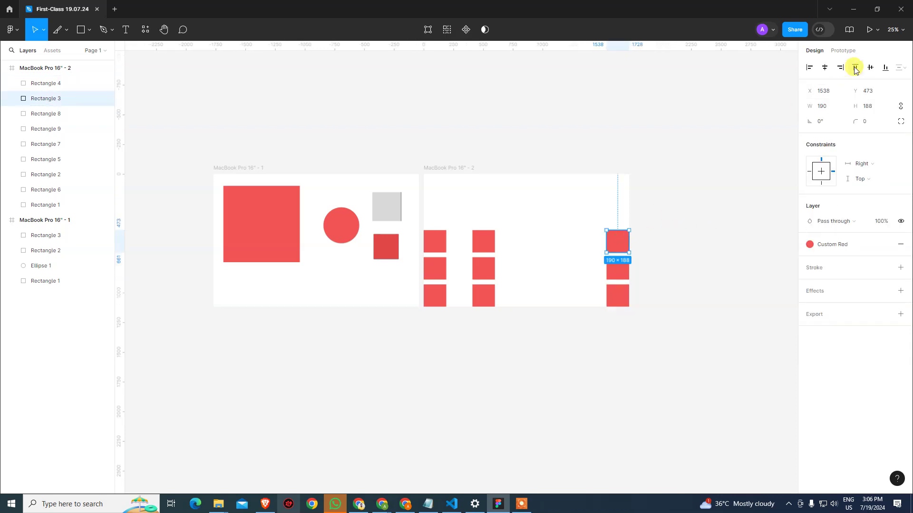
{"action": "left_click", "coordinate": [855, 69]}
{"action": "left_click_drag", "start_coordinate": [595, 143], "coordinate": [671, 306]}
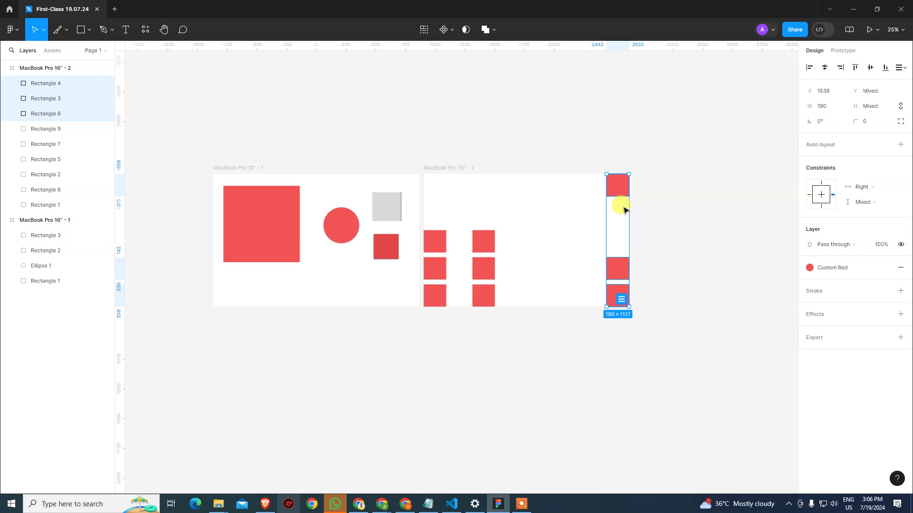
{"action": "left_click", "coordinate": [621, 298]}
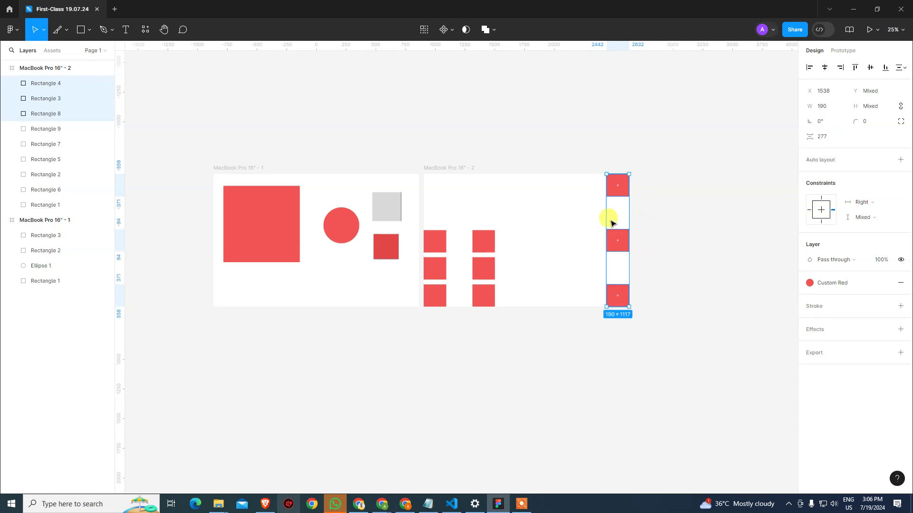
Align the middle column's uppermost square to the frame's top and distribute the column's squares with equal vertical spacing.
{"action": "left_click_drag", "start_coordinate": [460, 136], "coordinate": [511, 312]}
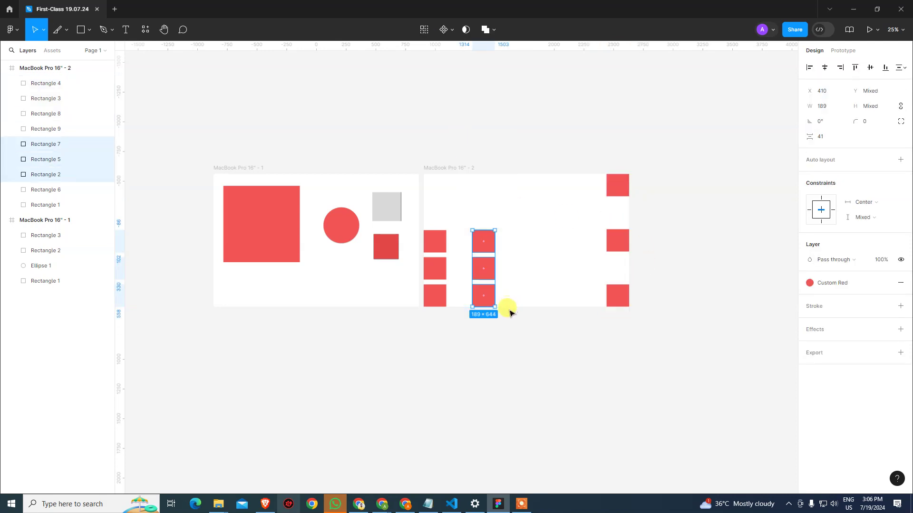
{"action": "left_click", "coordinate": [502, 241]}
{"action": "left_click", "coordinate": [482, 241]}
{"action": "left_click", "coordinate": [854, 67]}
{"action": "left_click_drag", "start_coordinate": [472, 148], "coordinate": [518, 323]}
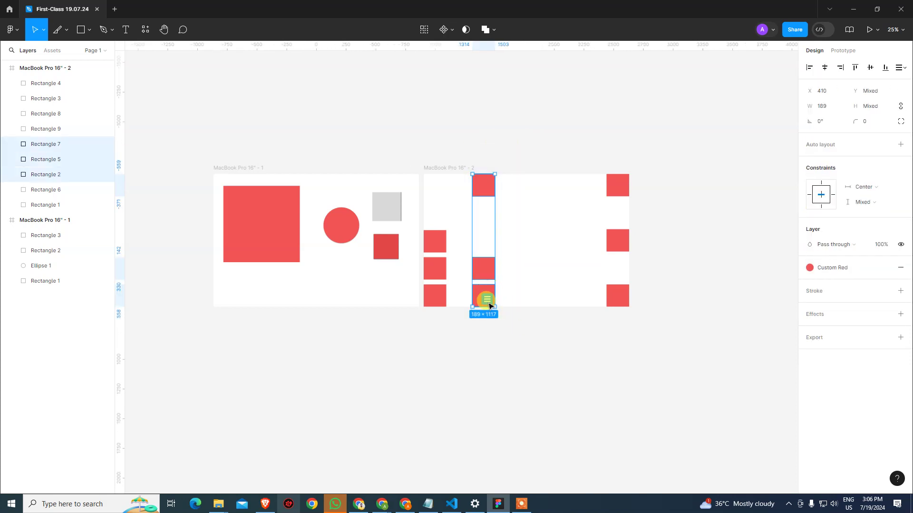
{"action": "key", "text": "alt+shift+v"}
{"action": "left_click", "coordinate": [578, 135]}
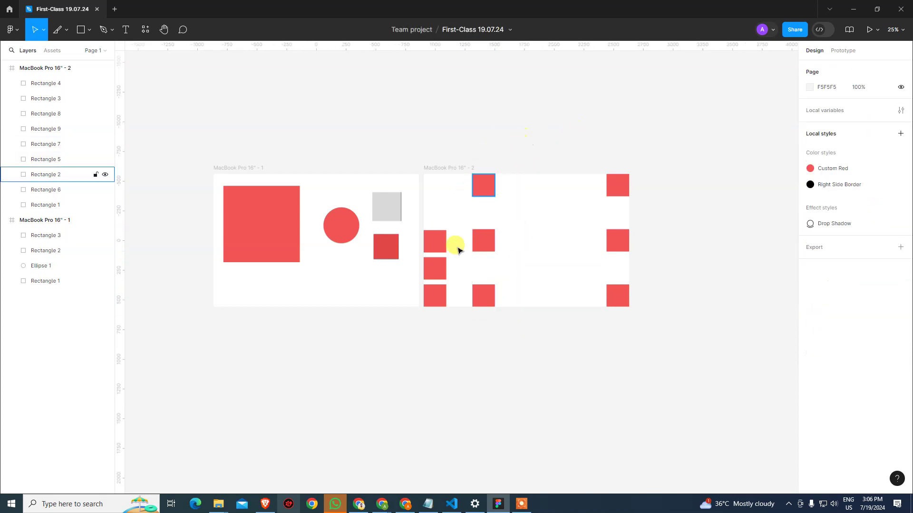
Align the left column's uppermost square to the frame's top and even out the vertical spacing of that column.
{"action": "left_click", "coordinate": [435, 240]}
{"action": "left_click", "coordinate": [854, 67]}
{"action": "left_click_drag", "start_coordinate": [447, 135], "coordinate": [438, 295]}
{"action": "left_click", "coordinate": [437, 300]}
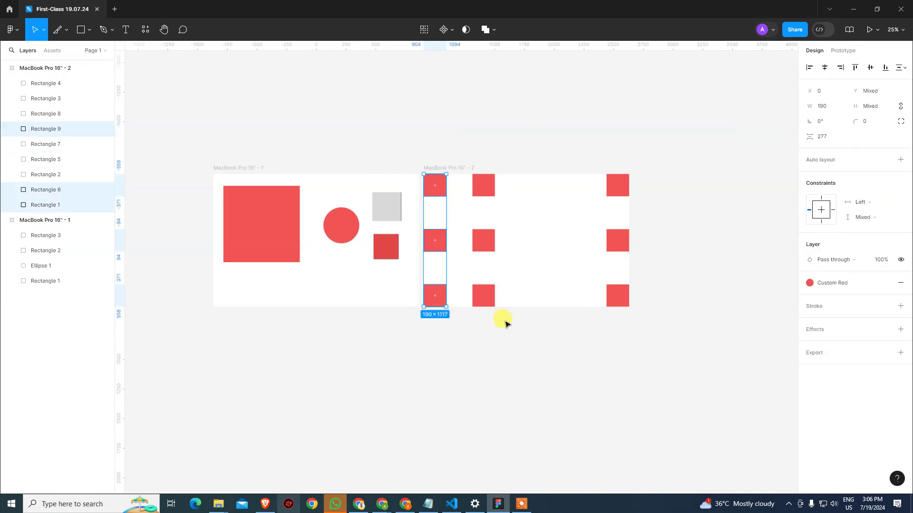
{"action": "left_click", "coordinate": [503, 320]}
Distribute the squares of the middle, bottom and top rows with equal horizontal spacing.
{"action": "left_click_drag", "start_coordinate": [654, 222], "coordinate": [430, 266]}
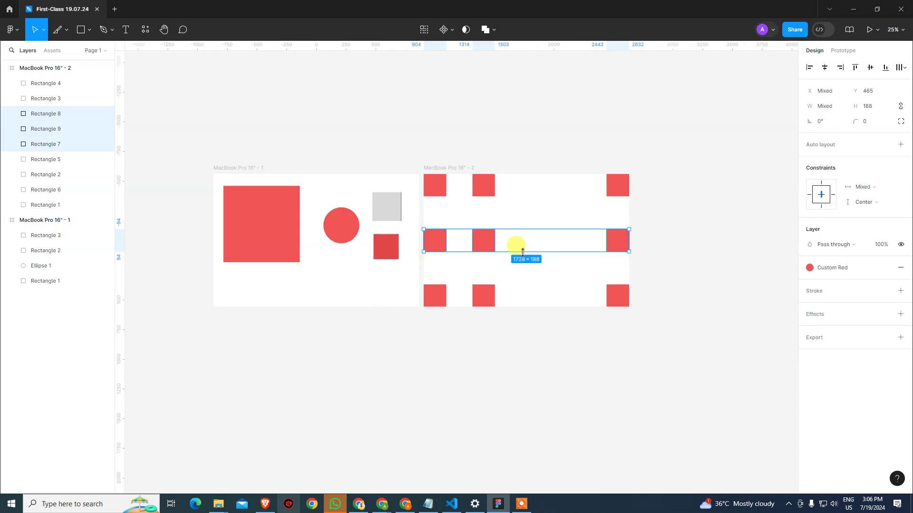
{"action": "key", "text": "alt+shift+h"}
{"action": "left_click_drag", "start_coordinate": [651, 263], "coordinate": [416, 318]}
{"action": "key", "text": "alt+shift+h"}
{"action": "left_click_drag", "start_coordinate": [677, 172], "coordinate": [435, 203]}
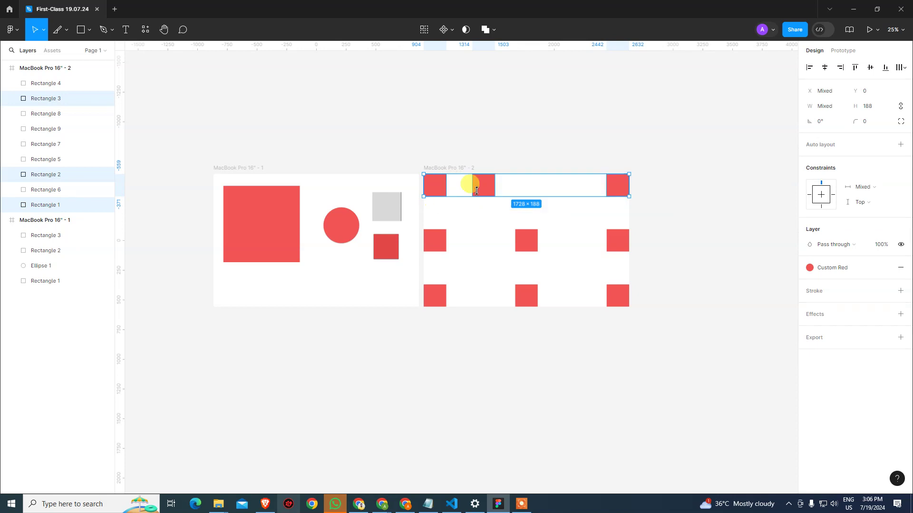
{"action": "left_click", "coordinate": [906, 69]}
{"action": "left_click", "coordinate": [818, 110]}
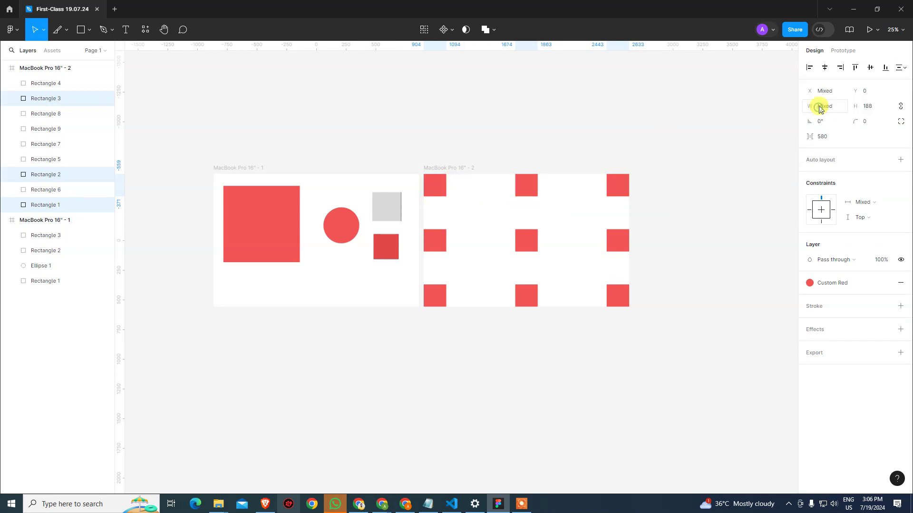
{"action": "left_click", "coordinate": [662, 131]}
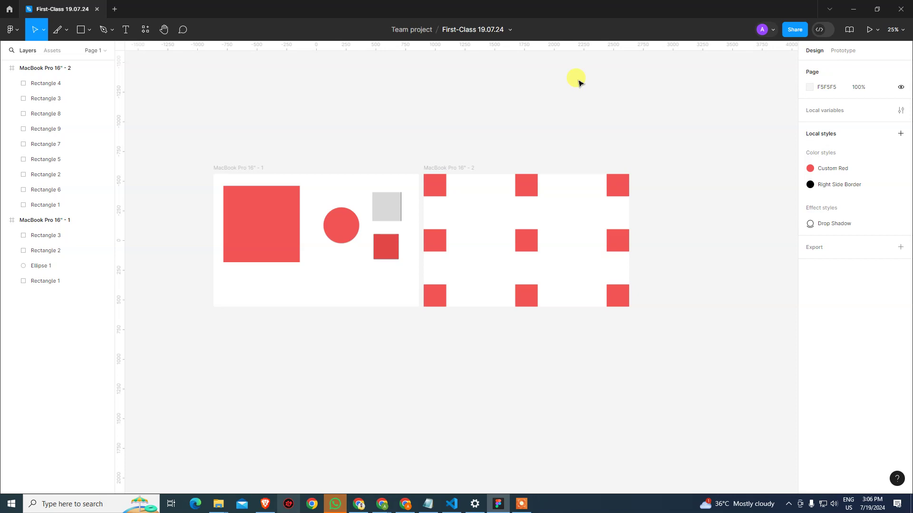
Examine the spacing distribution options with one, two and three squares of the top row selected.
{"action": "left_click", "coordinate": [441, 180]}
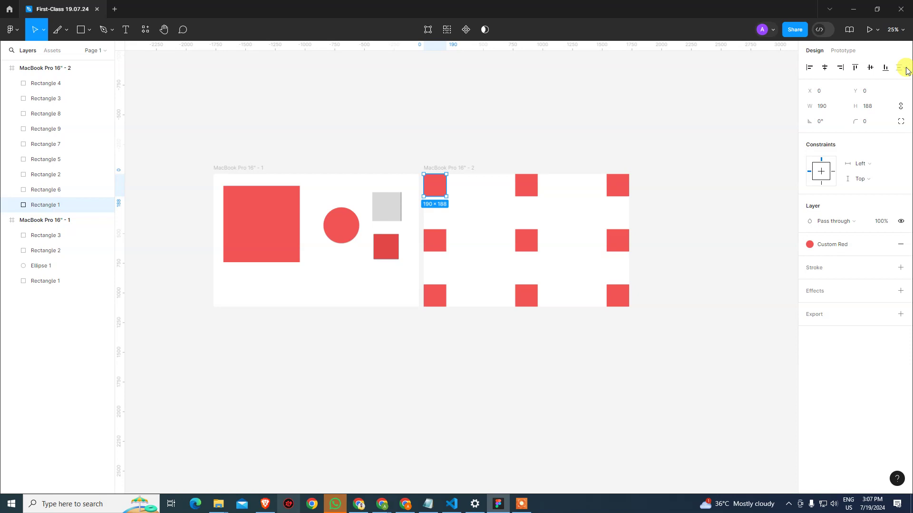
{"action": "left_click", "coordinate": [531, 193]}
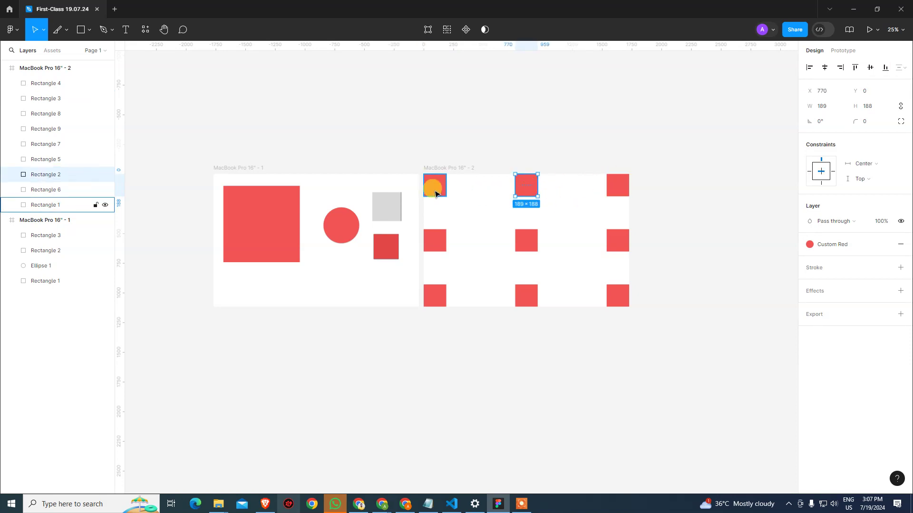
{"action": "left_click", "coordinate": [435, 192]}
{"action": "left_click", "coordinate": [529, 185], "text": "shift"}
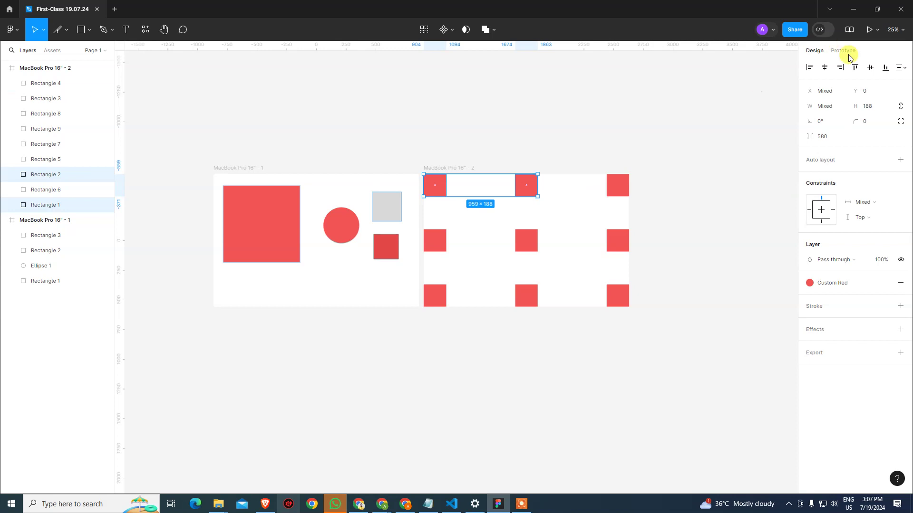
{"action": "left_click", "coordinate": [906, 67]}
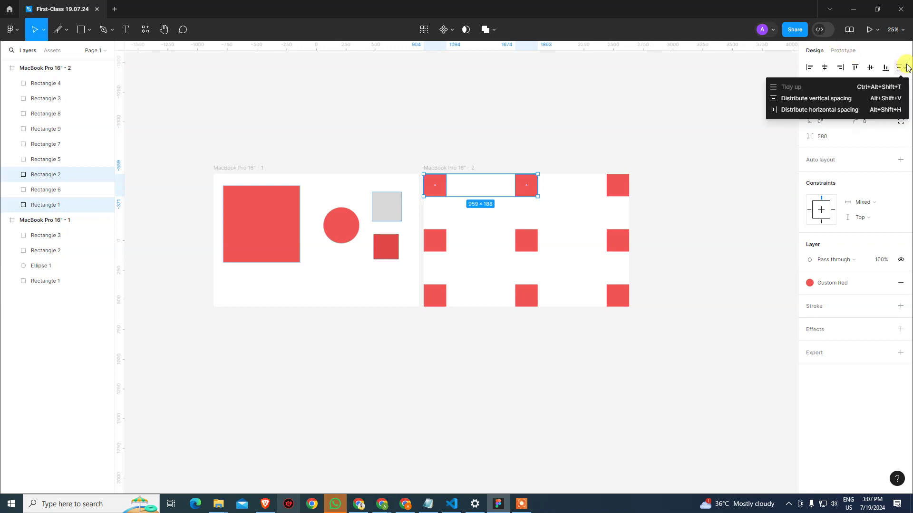
{"action": "left_click", "coordinate": [617, 184], "text": "shift"}
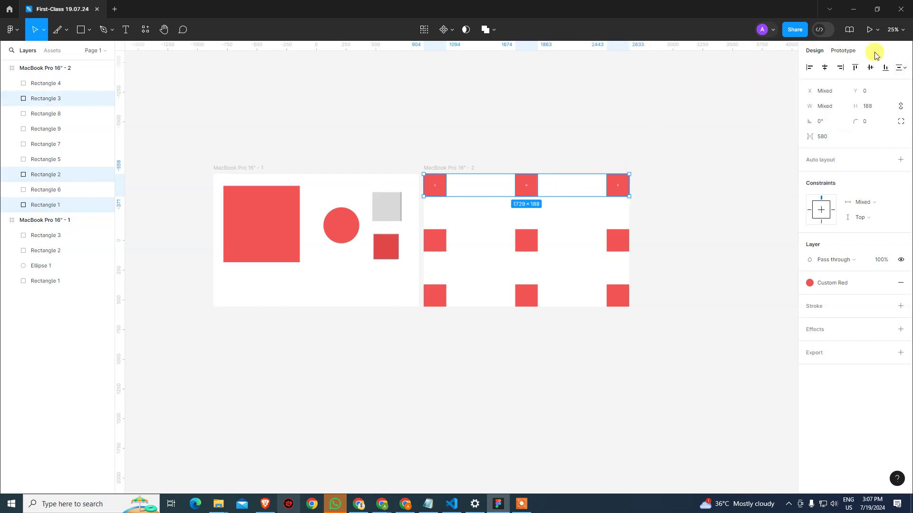
{"action": "left_click", "coordinate": [901, 67]}
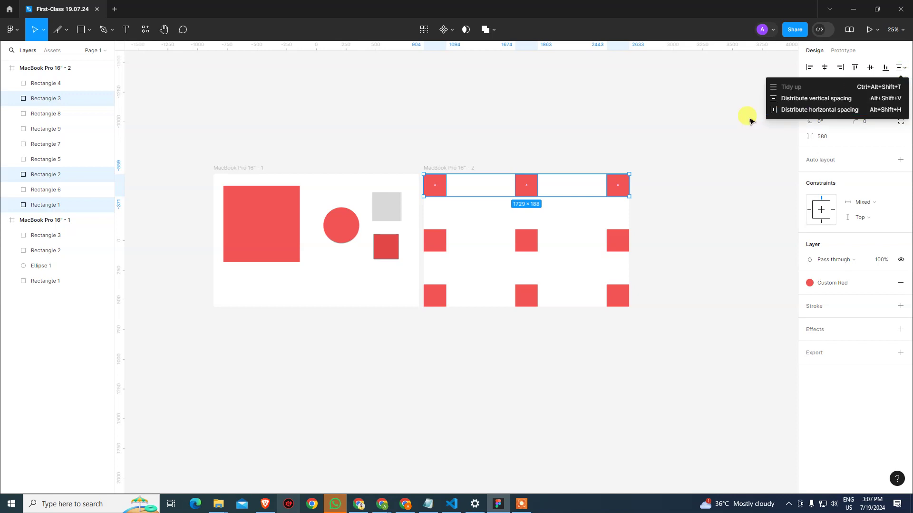
{"action": "left_click", "coordinate": [690, 144]}
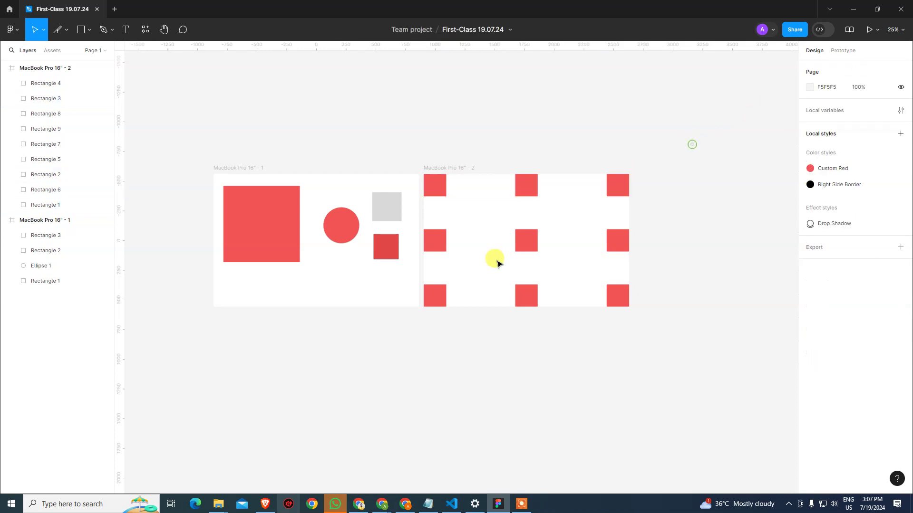
Review the alignment options for the upper-left square and the list of available shape tools.
{"action": "left_click", "coordinate": [435, 184]}
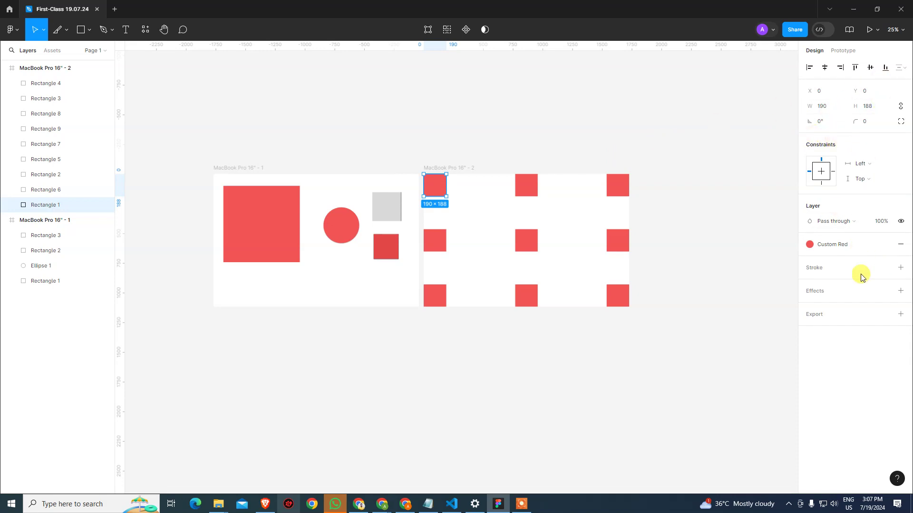
{"action": "left_click", "coordinate": [670, 153]}
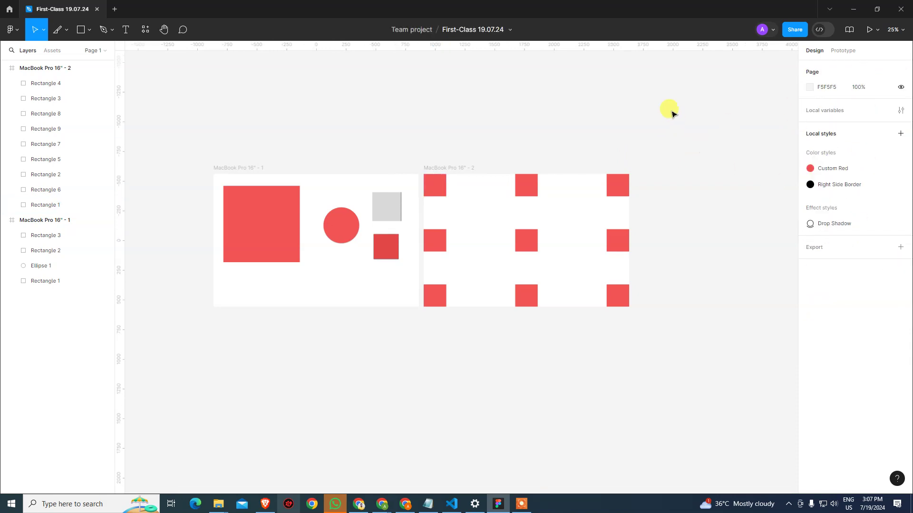
{"action": "left_click", "coordinate": [434, 184]}
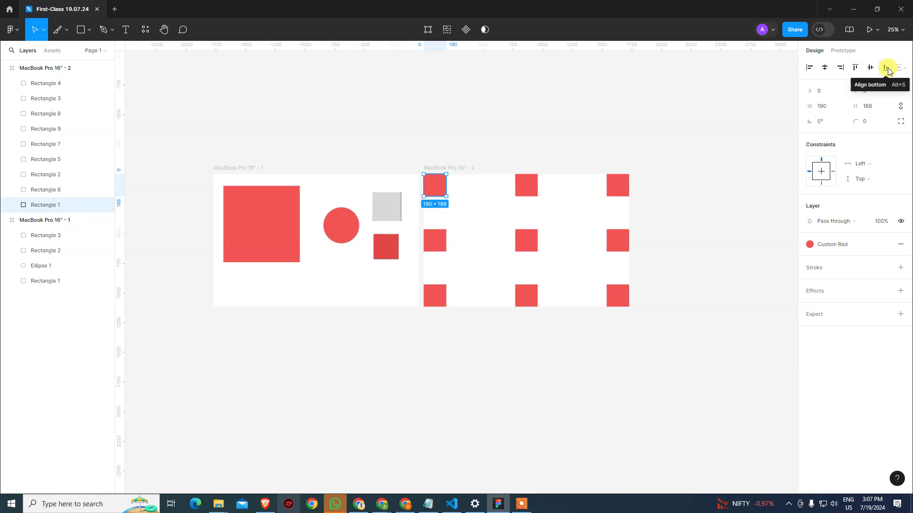
{"action": "left_click", "coordinate": [90, 30]}
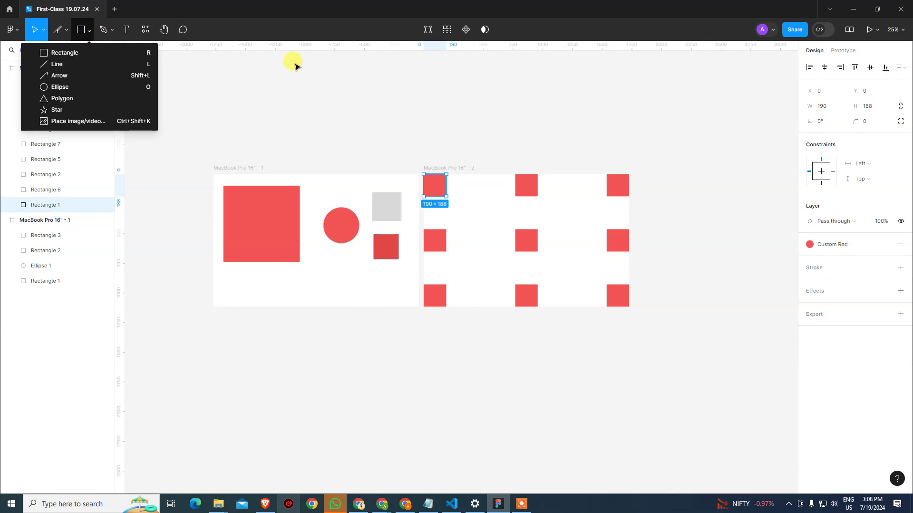
{"action": "left_click", "coordinate": [345, 72]}
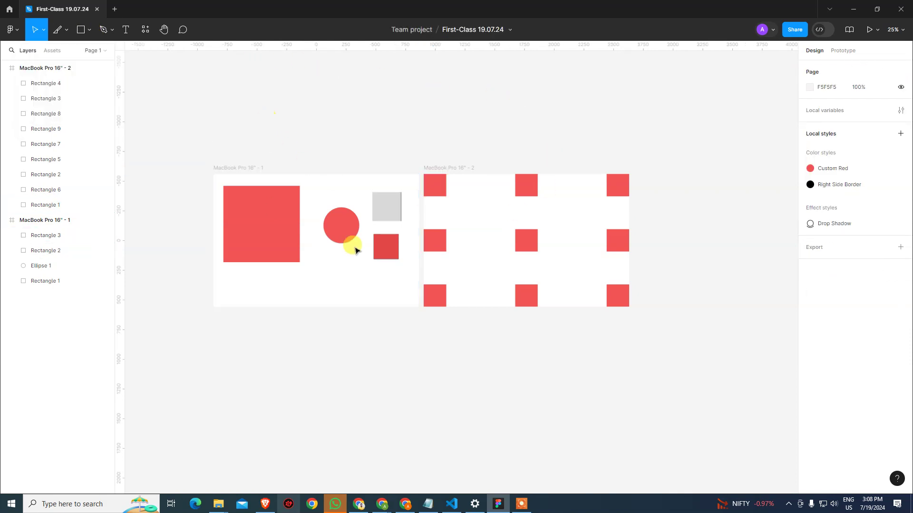
Delete all shapes from both MacBook Pro 16" frames, leaving the two frames empty.
{"action": "left_click_drag", "start_coordinate": [197, 187], "coordinate": [644, 318]}
{"action": "key", "text": "Delete"}
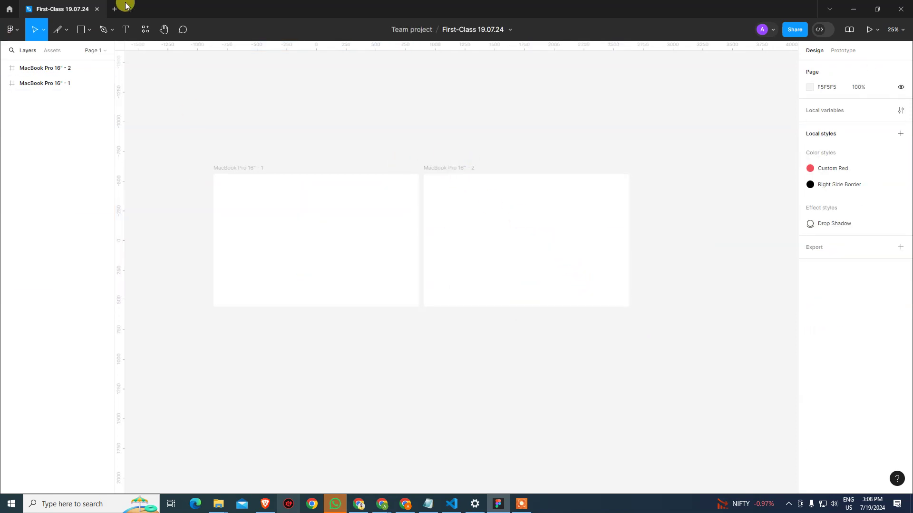
Draw a horizontal line about 1072 px long in the MacBook Pro 16" - 1 frame and select it.
{"action": "left_click", "coordinate": [89, 30]}
{"action": "left_click", "coordinate": [100, 68]}
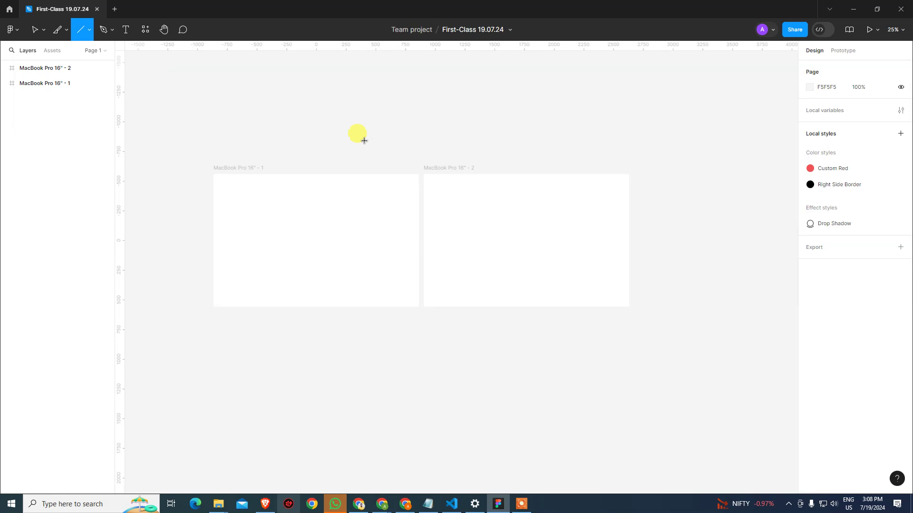
{"action": "left_click_drag", "start_coordinate": [240, 214], "coordinate": [368, 213]}
{"action": "left_click", "coordinate": [359, 133]}
{"action": "left_click_drag", "start_coordinate": [306, 215], "coordinate": [446, 218]}
{"action": "left_click", "coordinate": [365, 218]}
{"action": "left_click", "coordinate": [365, 217]}
{"action": "left_click", "coordinate": [450, 212]}
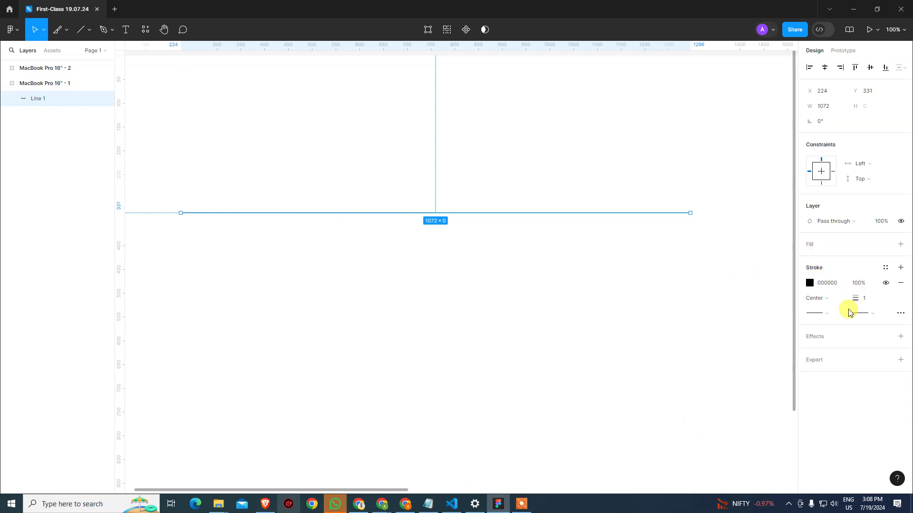
Set the line's stroke weight to 5, with a Triangle arrow start point and a Reversed triangle end point.
{"action": "left_click", "coordinate": [864, 298]}
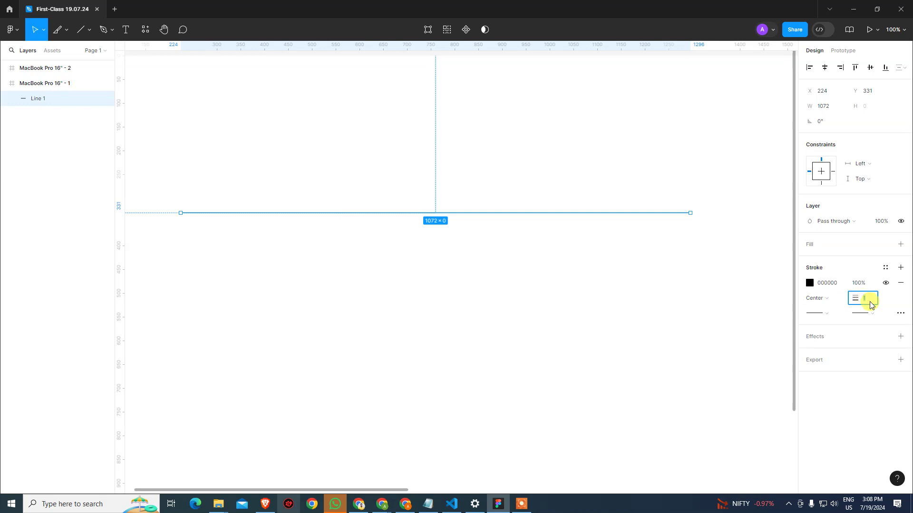
{"action": "type", "text": "5"}
{"action": "key", "text": "Return"}
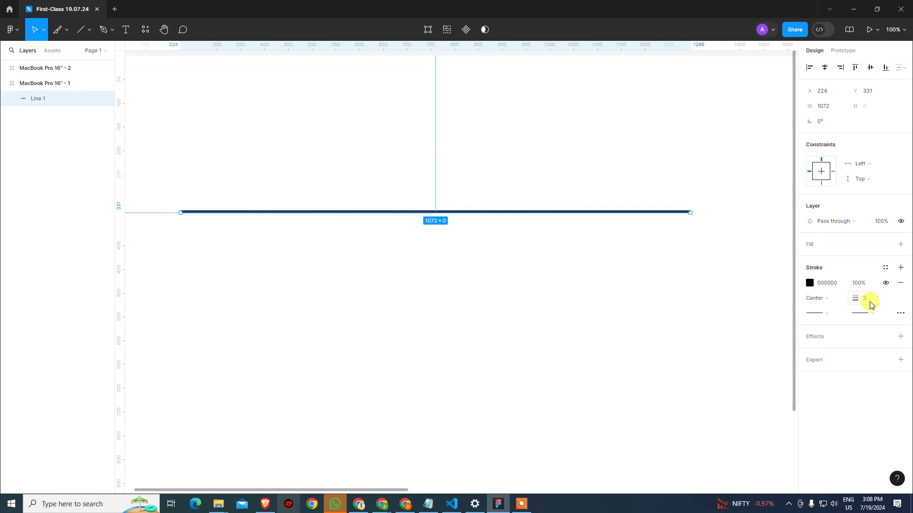
{"action": "left_click", "coordinate": [830, 315]}
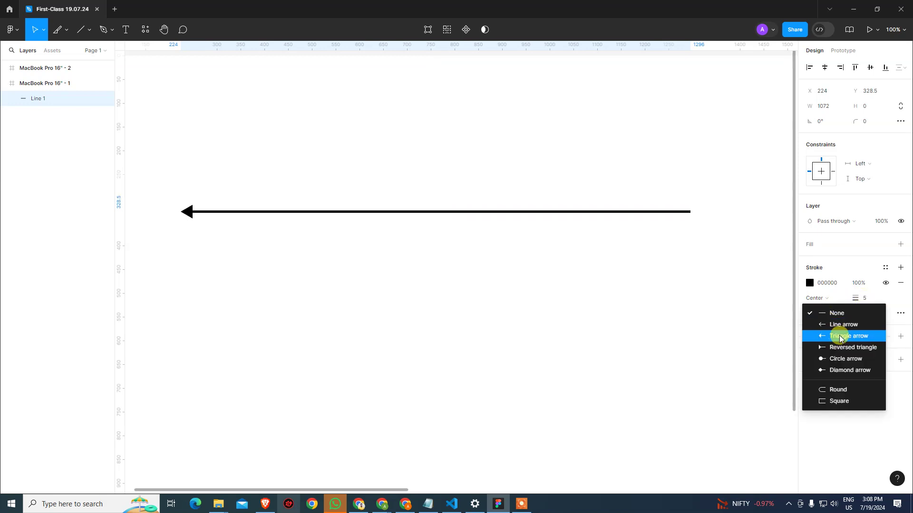
{"action": "left_click", "coordinate": [838, 336]}
{"action": "left_click", "coordinate": [872, 314]}
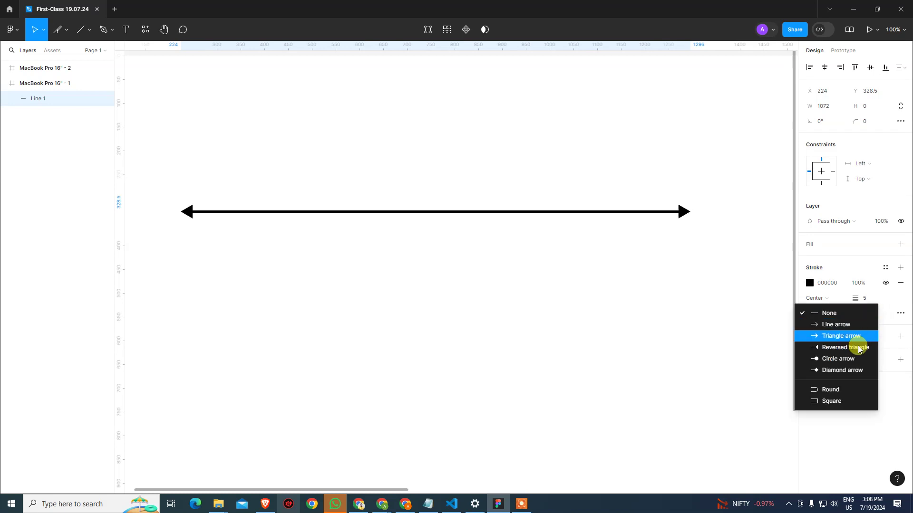
{"action": "left_click", "coordinate": [845, 347]}
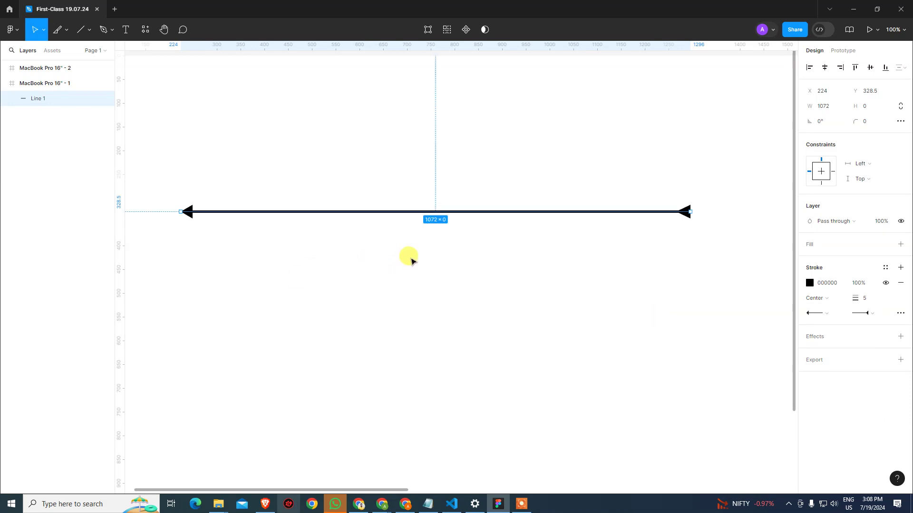
Try the Dash stroke style on the line, restore Solid, and deselect the line.
{"action": "left_click", "coordinate": [899, 313]}
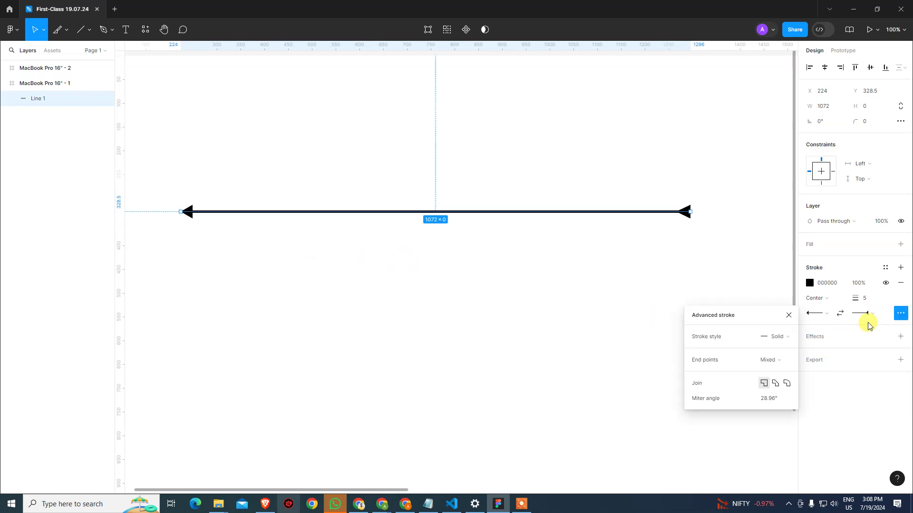
{"action": "left_click", "coordinate": [777, 337]}
{"action": "left_click", "coordinate": [788, 351]}
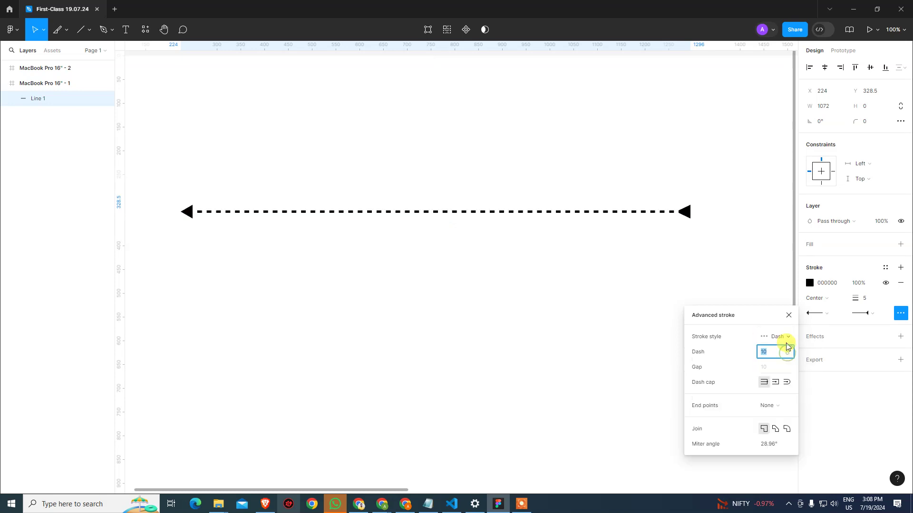
{"action": "left_click", "coordinate": [786, 340]}
{"action": "left_click", "coordinate": [789, 332]}
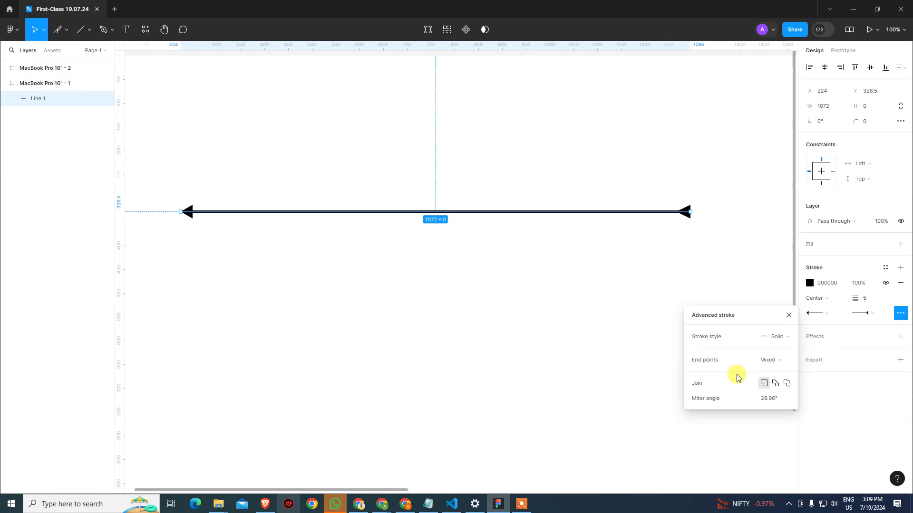
{"action": "left_click", "coordinate": [609, 331]}
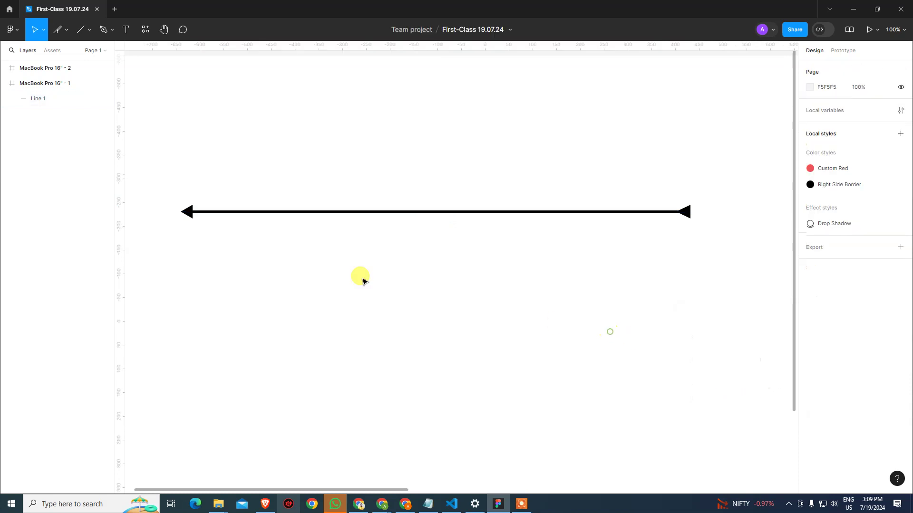
Draw a square about 192 × 192 px below the middle of the arrow line.
{"action": "left_click", "coordinate": [91, 31]}
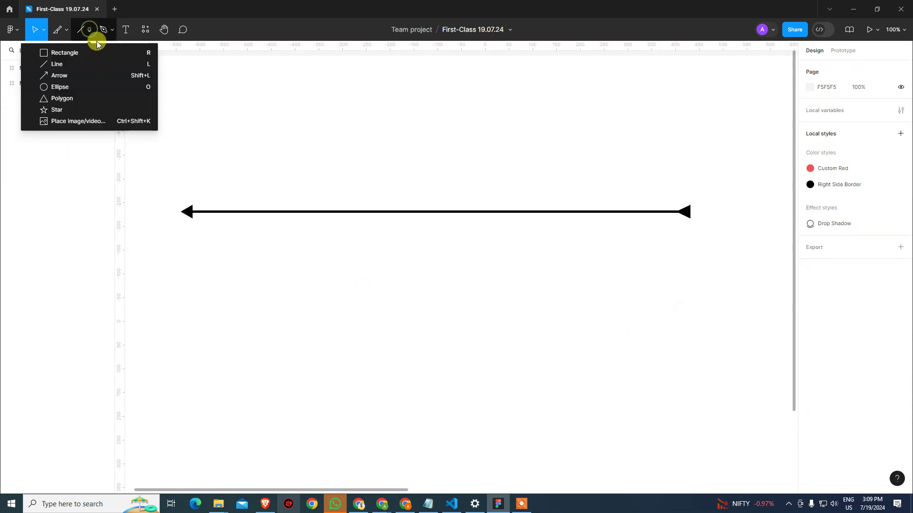
{"action": "left_click", "coordinate": [95, 51]}
{"action": "left_click_drag", "start_coordinate": [384, 320], "coordinate": [475, 413]}
{"action": "left_click", "coordinate": [532, 367]}
{"action": "left_click_drag", "start_coordinate": [446, 310], "coordinate": [490, 335]}
{"action": "left_click", "coordinate": [440, 302]}
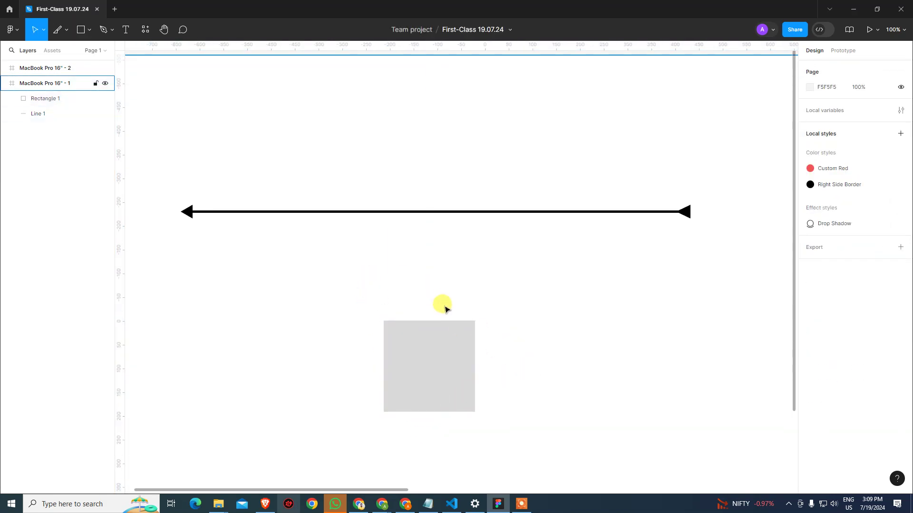
Add a black stroke to the square with weight 5, positioned Outside.
{"action": "left_click", "coordinate": [457, 348]}
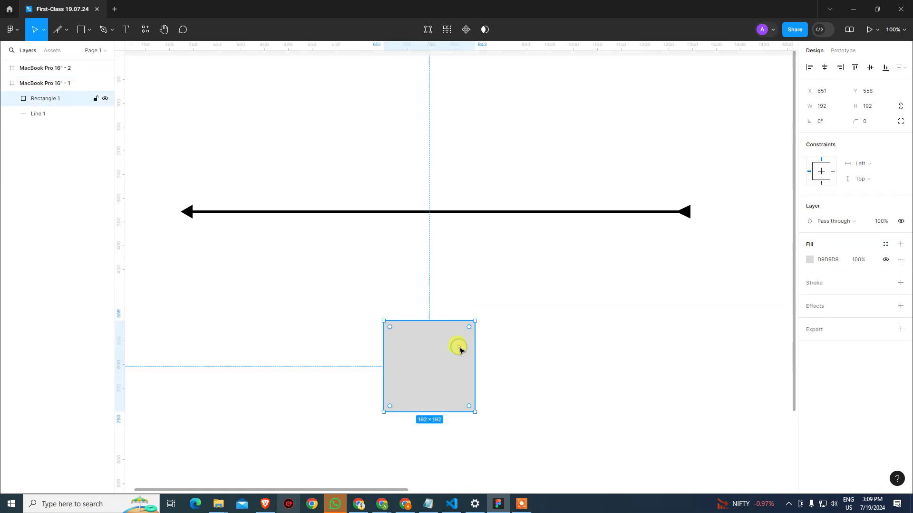
{"action": "scroll", "coordinate": [459, 349], "scroll_direction": "up", "scroll_amount": 5}
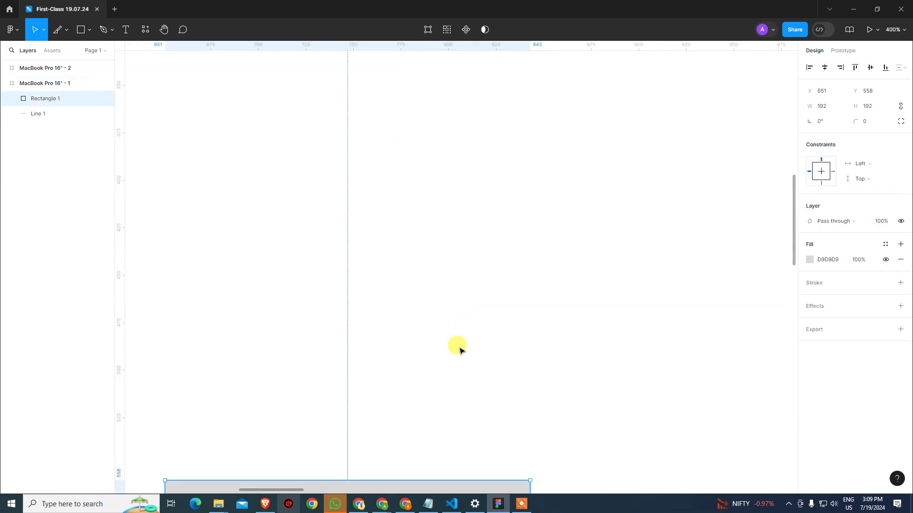
{"action": "scroll", "coordinate": [470, 186], "scroll_direction": "down", "scroll_amount": 3}
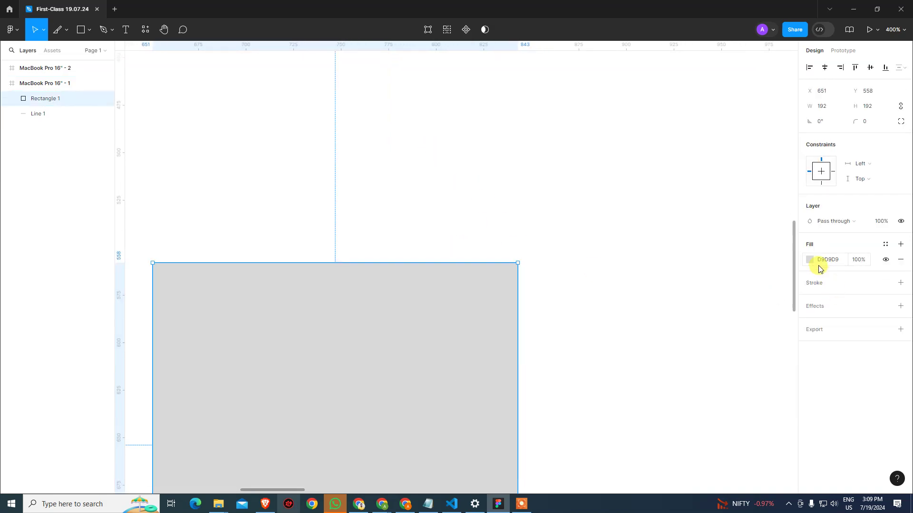
{"action": "left_click", "coordinate": [901, 283]}
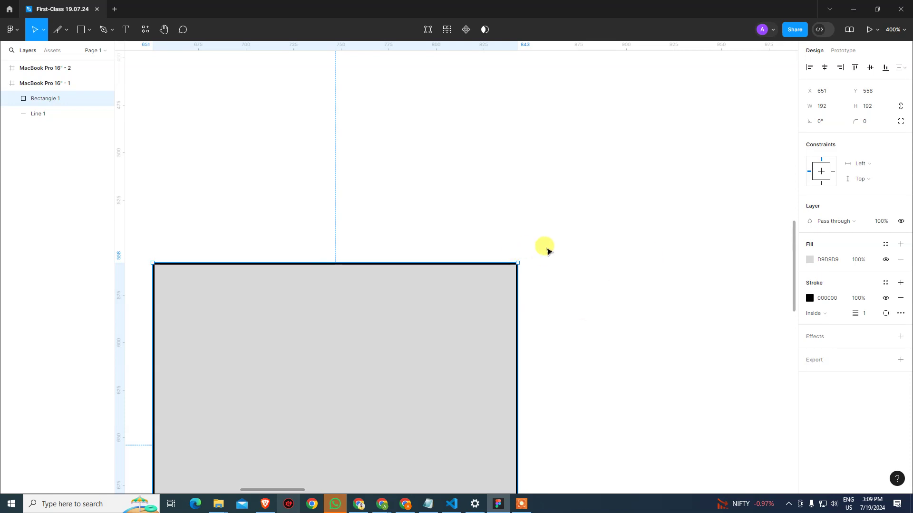
{"action": "left_click", "coordinate": [865, 313]}
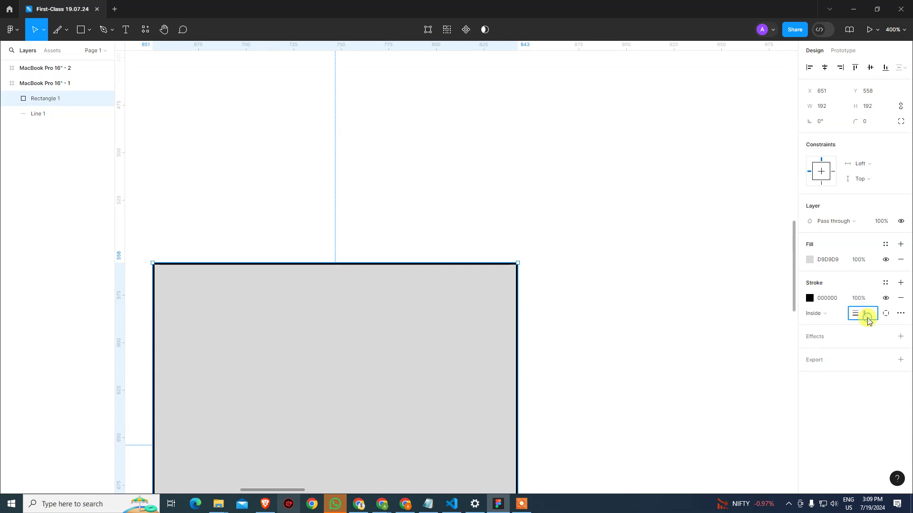
{"action": "key", "text": "Return"}
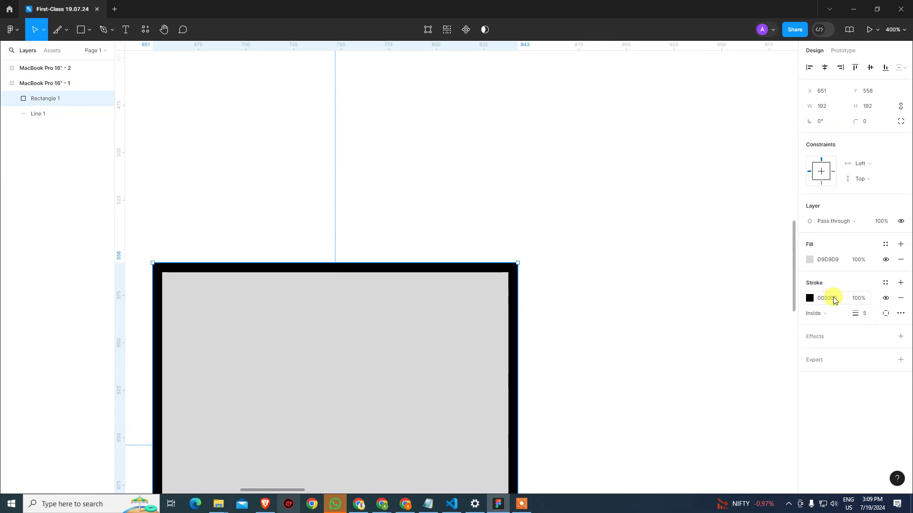
{"action": "left_click", "coordinate": [813, 313]}
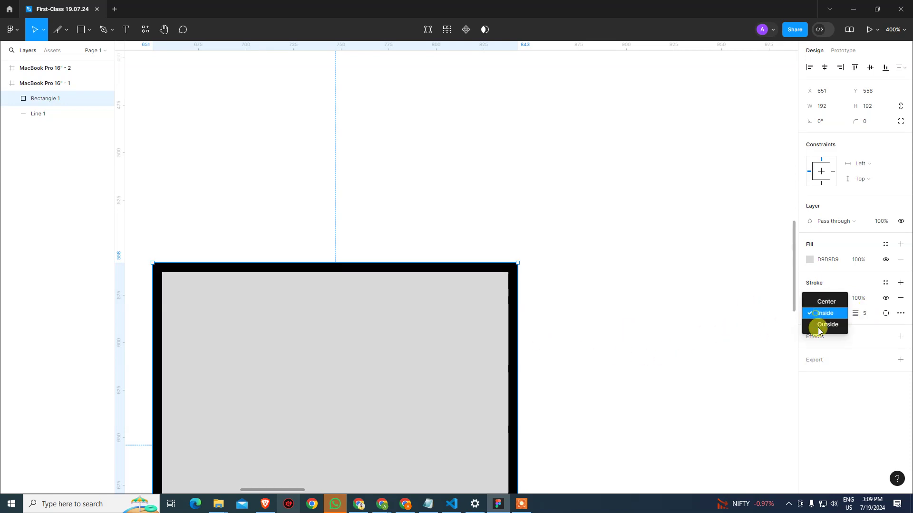
{"action": "left_click", "coordinate": [823, 326]}
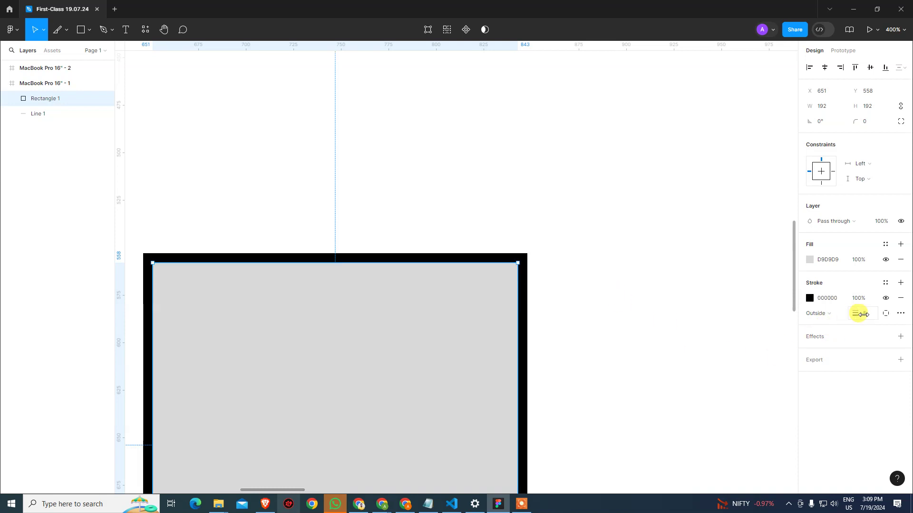
Try the Bevel and Round corner joins on the square's outside stroke and restore Miter.
{"action": "left_click", "coordinate": [900, 314]}
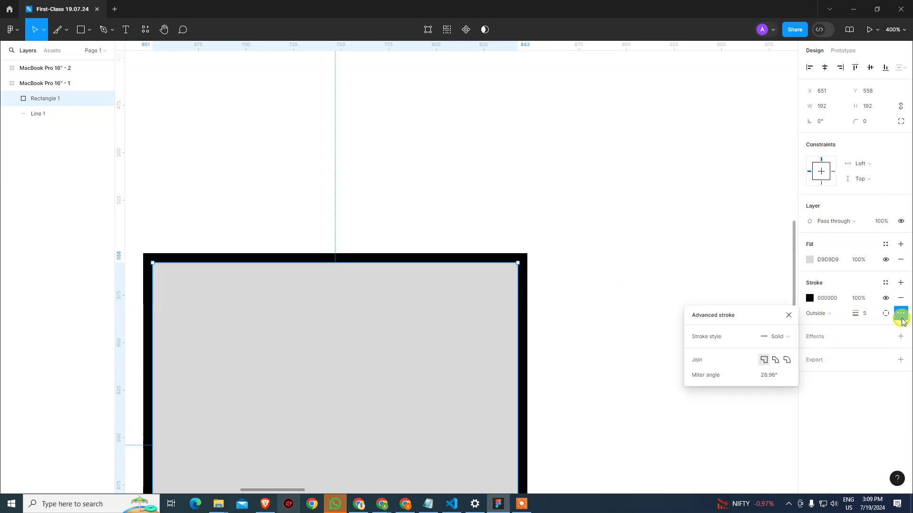
{"action": "left_click", "coordinate": [776, 360]}
{"action": "left_click", "coordinate": [785, 360]}
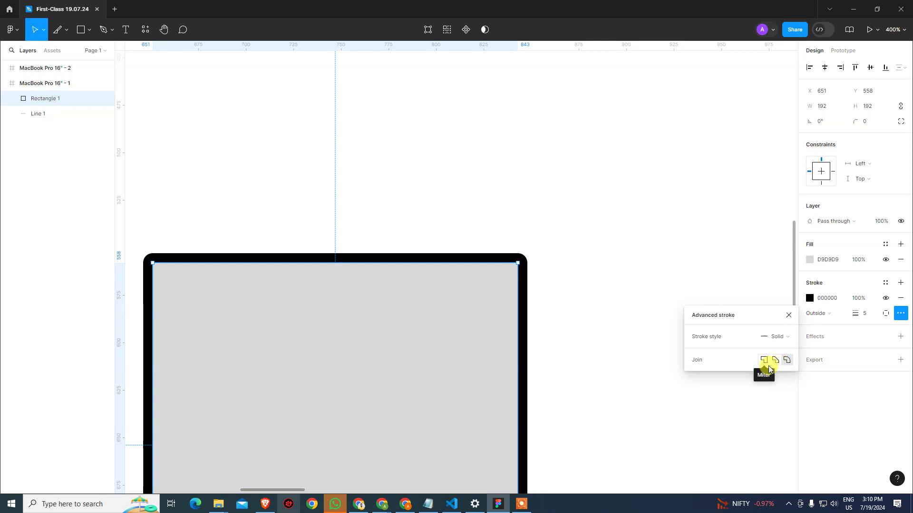
{"action": "left_click", "coordinate": [770, 363]}
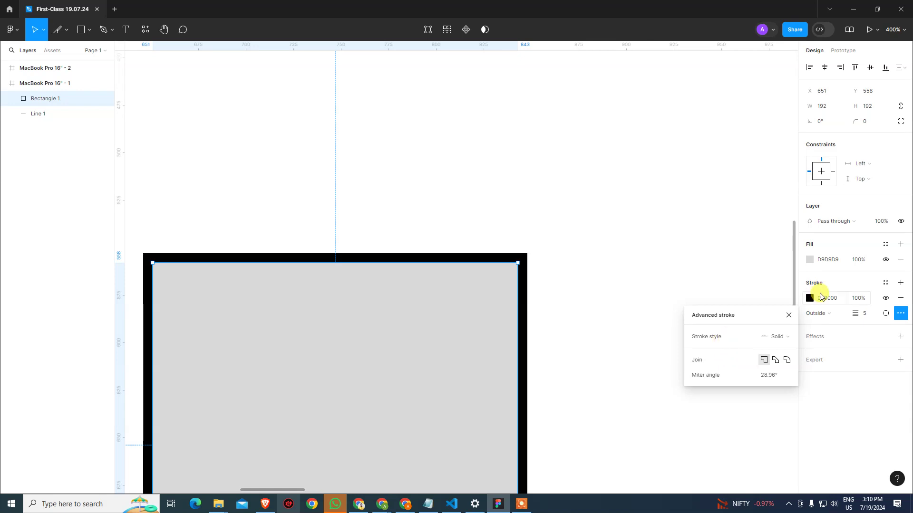
Position the square's stroke Inside, try the Round join on it, and restore the Miter join.
{"action": "left_click", "coordinate": [828, 314]}
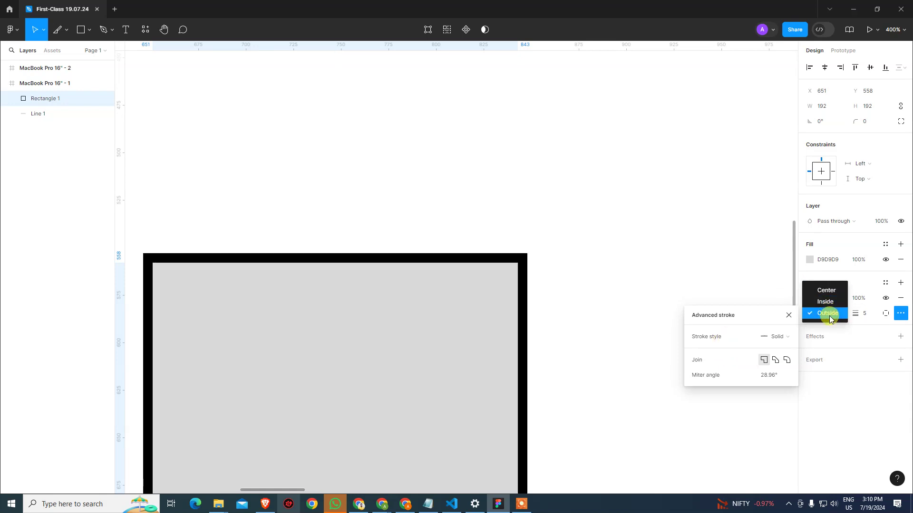
{"action": "left_click", "coordinate": [825, 301]}
{"action": "left_click", "coordinate": [788, 360]}
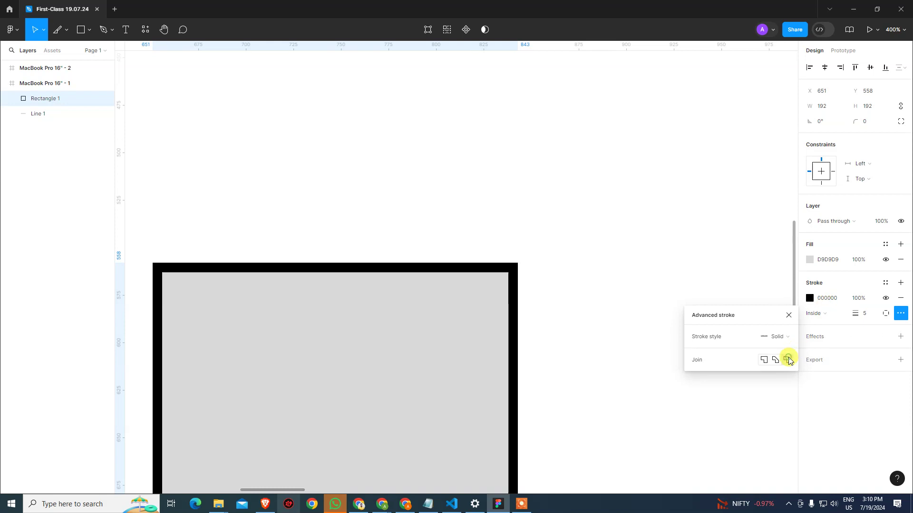
{"action": "left_click", "coordinate": [765, 363]}
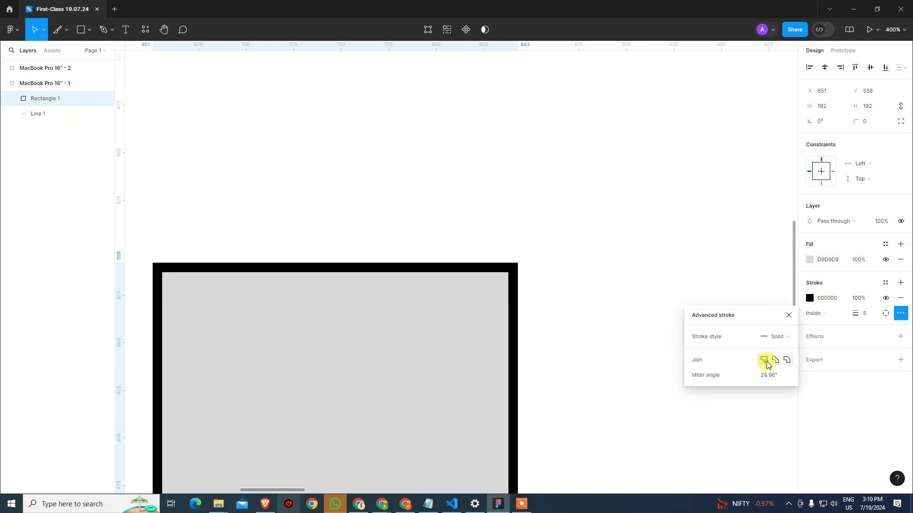
Return the square's stroke to Outside, compare the Round, Bevel and Miter joins, and finish on Miter.
{"action": "left_click", "coordinate": [815, 314]}
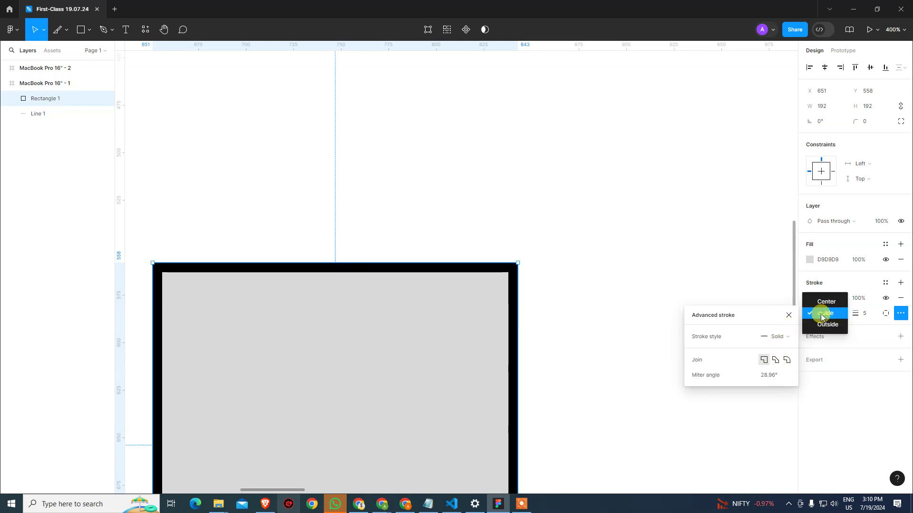
{"action": "left_click", "coordinate": [821, 324]}
{"action": "left_click", "coordinate": [785, 360]}
{"action": "left_click", "coordinate": [775, 361]}
{"action": "left_click", "coordinate": [766, 362]}
{"action": "left_click", "coordinate": [787, 360]}
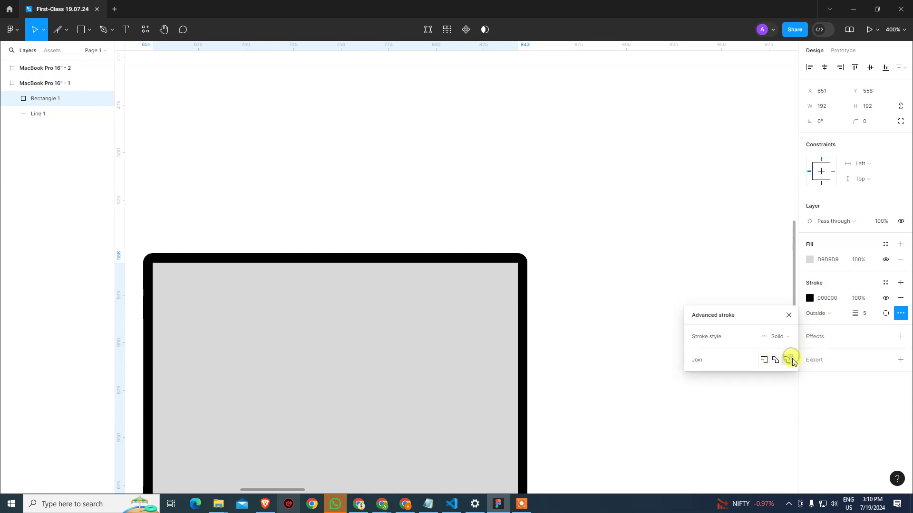
{"action": "left_click", "coordinate": [764, 360]}
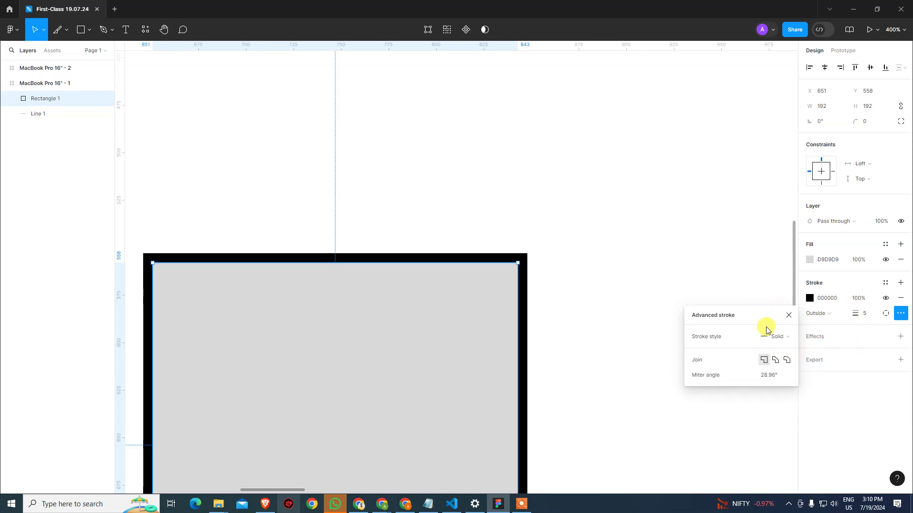
Change the square's stroke style to Dash with a dash length of 6.
{"action": "left_click", "coordinate": [779, 336]}
{"action": "left_click", "coordinate": [785, 352]}
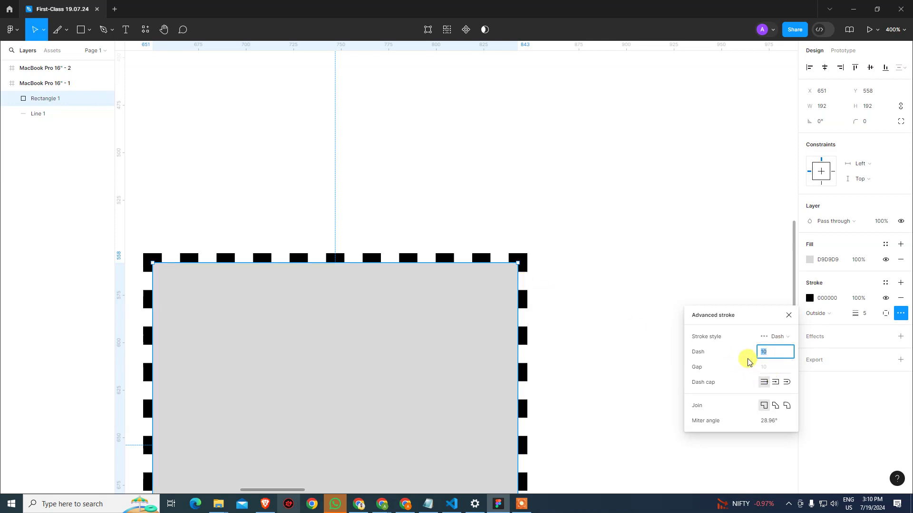
{"action": "double_click", "coordinate": [776, 354]}
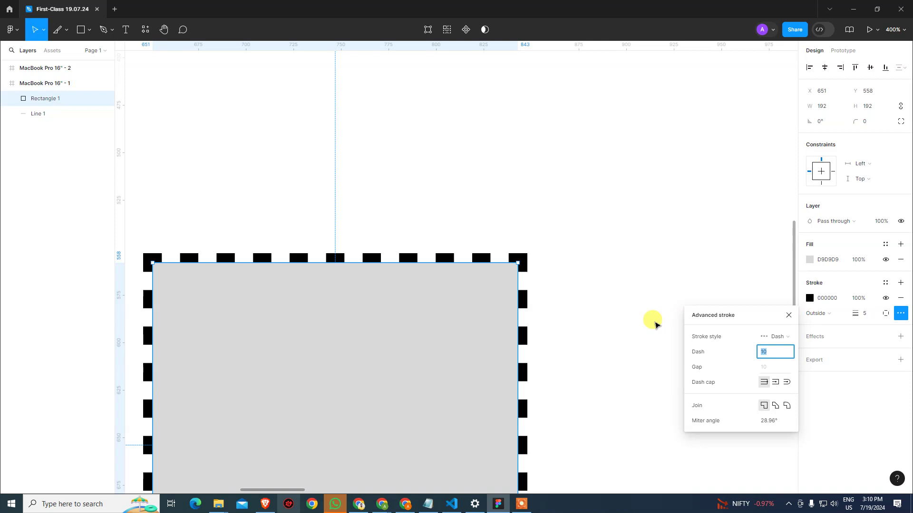
{"action": "key", "text": "Return"}
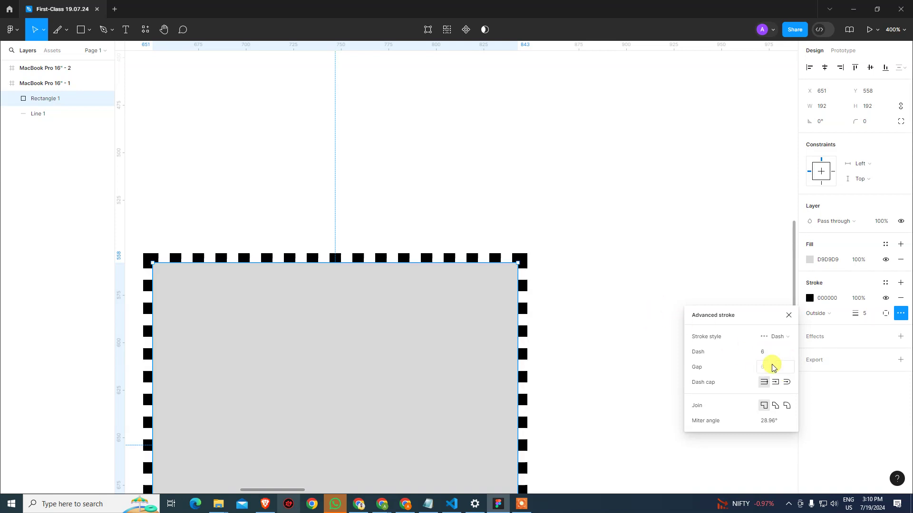
Set the square's dash length to 20 and give the dashes round caps.
{"action": "left_click", "coordinate": [770, 352]}
{"action": "type", "text": "20"}
{"action": "key", "text": "Return"}
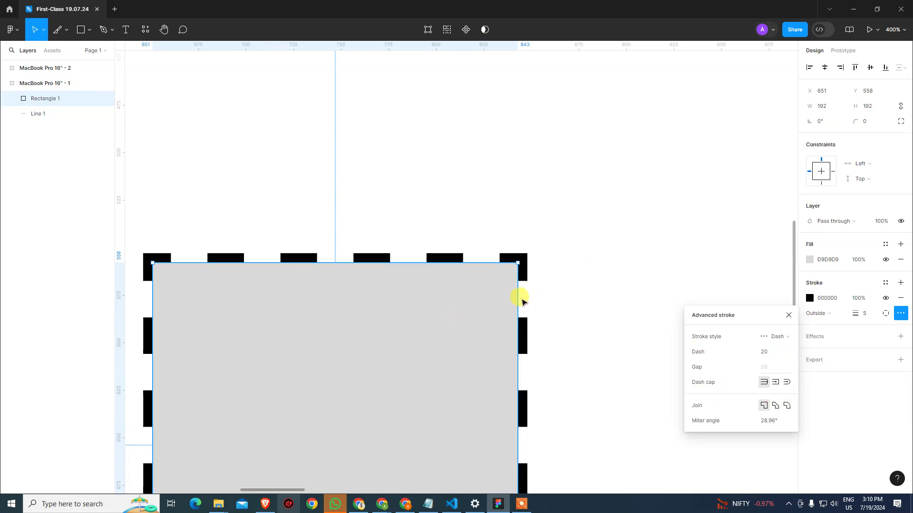
{"action": "left_click", "coordinate": [787, 384]}
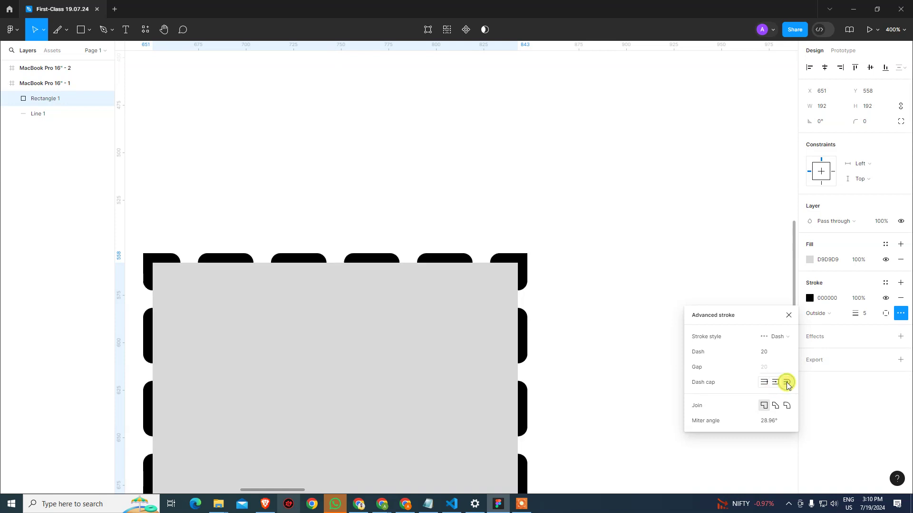
Compare the Square, Round and None dash caps on the square's stroke, finishing on None, and set its join to Round after trying Bevel.
{"action": "left_click", "coordinate": [778, 386]}
{"action": "left_click", "coordinate": [763, 384]}
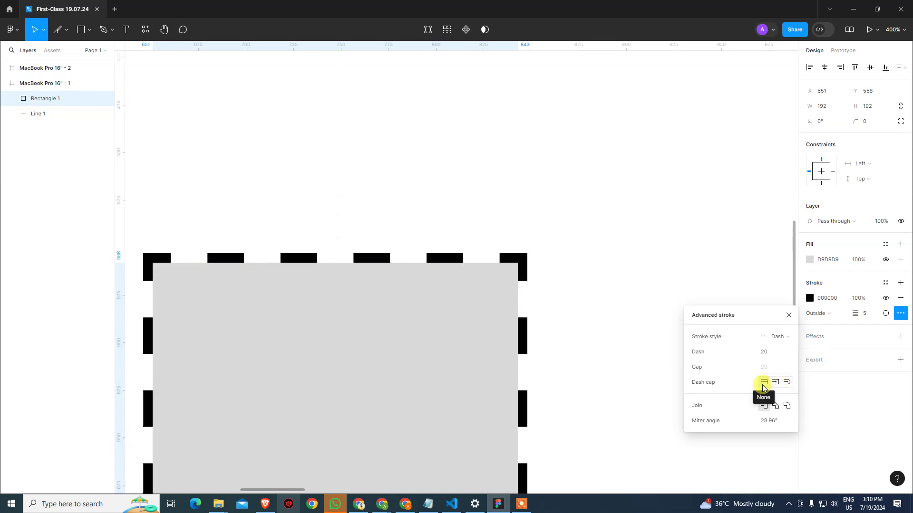
{"action": "left_click", "coordinate": [774, 383]}
{"action": "left_click", "coordinate": [786, 383]}
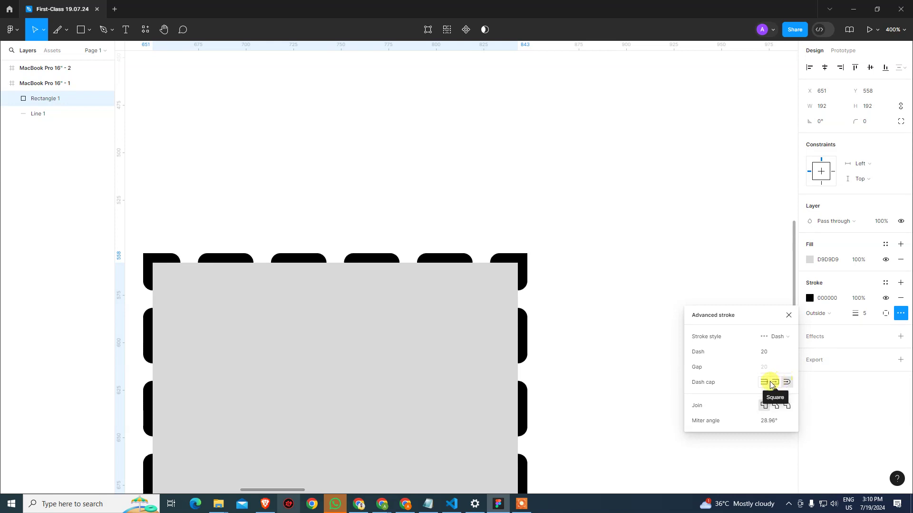
{"action": "left_click", "coordinate": [763, 382]}
{"action": "left_click", "coordinate": [778, 406]}
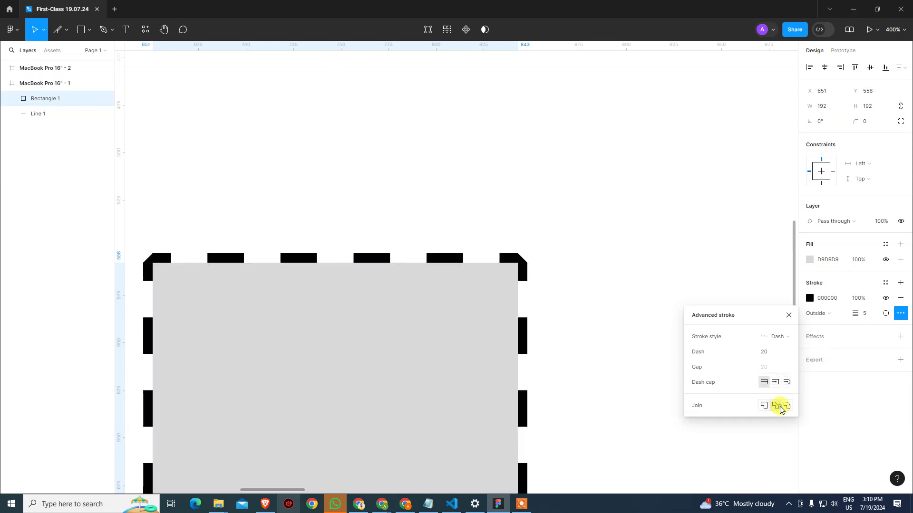
{"action": "left_click", "coordinate": [787, 406]}
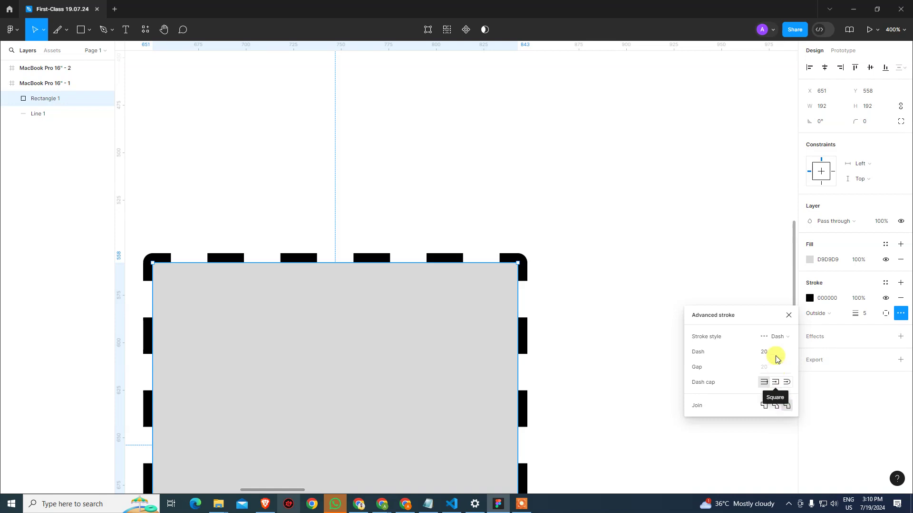
Try the Solid stroke style on the square and replace it with a Custom style using dashes of 10,10.
{"action": "left_click", "coordinate": [779, 337]}
{"action": "left_click", "coordinate": [783, 328]}
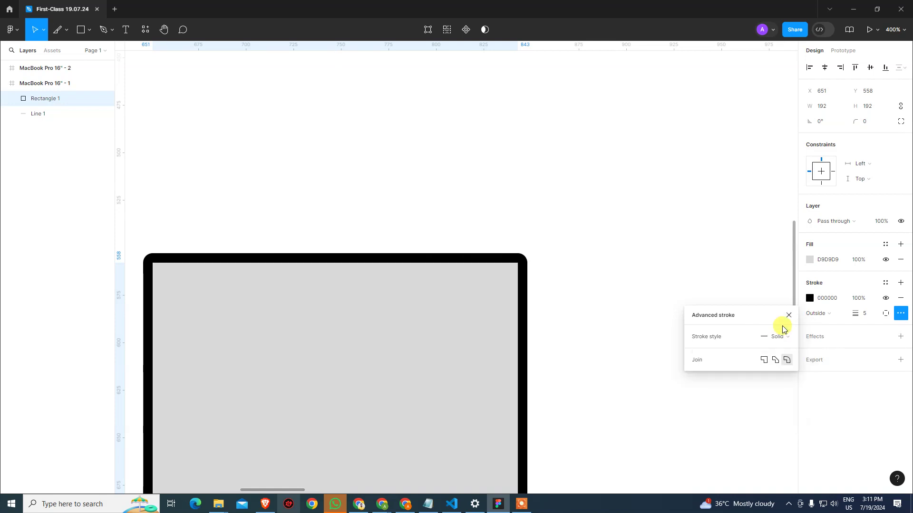
{"action": "left_click", "coordinate": [780, 336]}
{"action": "left_click", "coordinate": [791, 369]}
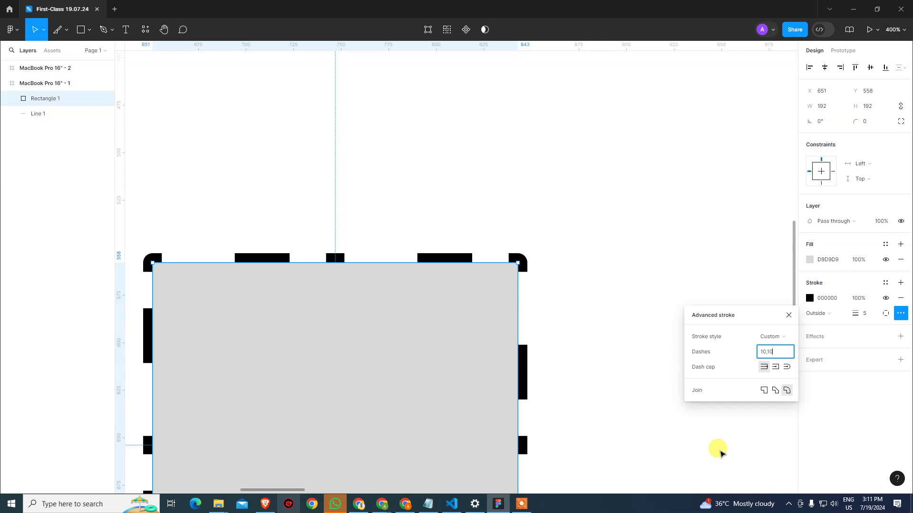
{"action": "key", "text": "Tab"}
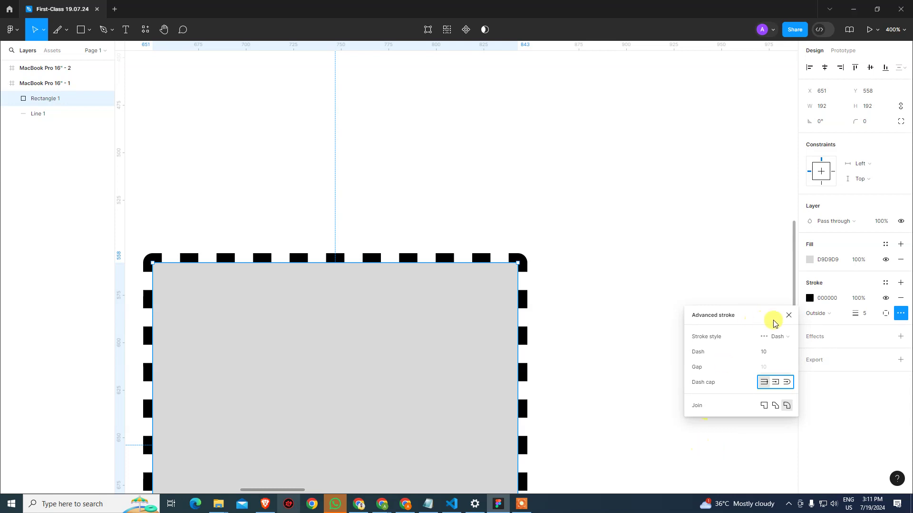
{"action": "left_click", "coordinate": [788, 317]}
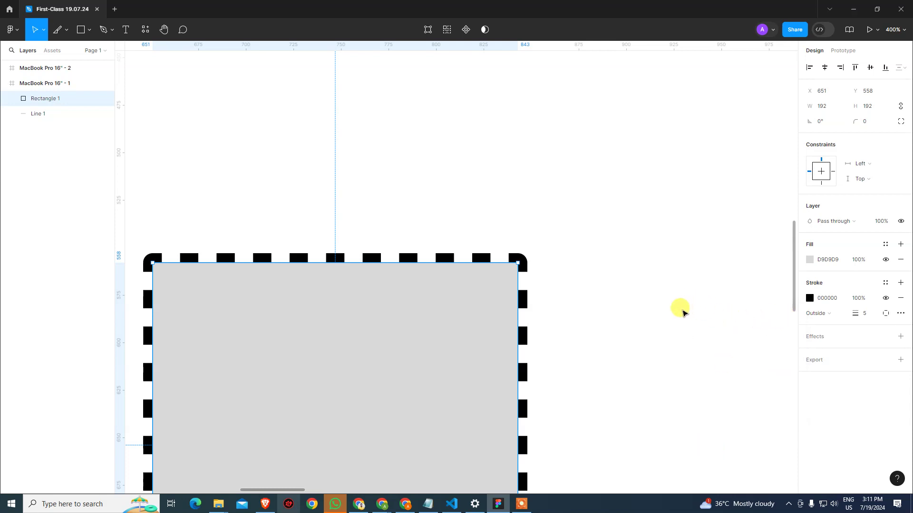
Delete the dashed square and draw a new square about 125 × 125 in the MacBook Pro 16" - 1 frame.
{"action": "left_click", "coordinate": [604, 317]}
{"action": "left_click", "coordinate": [429, 336]}
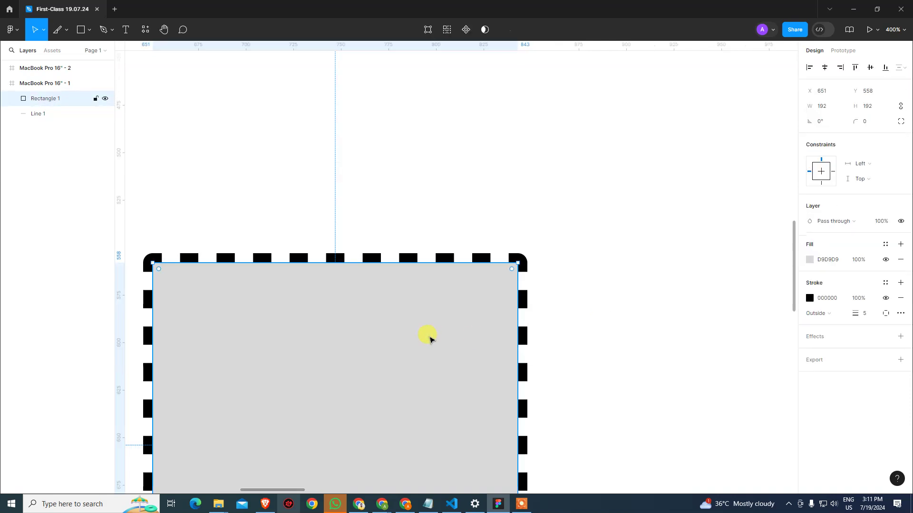
{"action": "key", "text": "Delete"}
{"action": "left_click", "coordinate": [81, 29]}
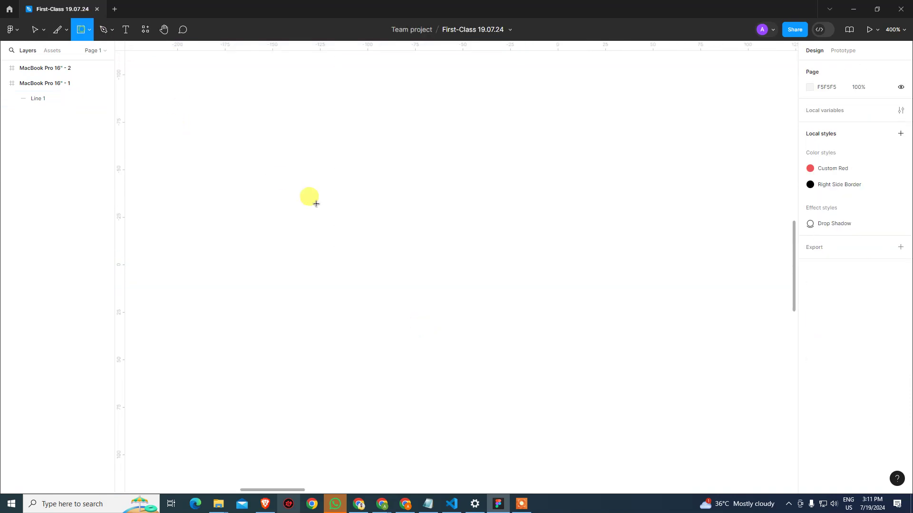
{"action": "key", "text": "ctrl+z"}
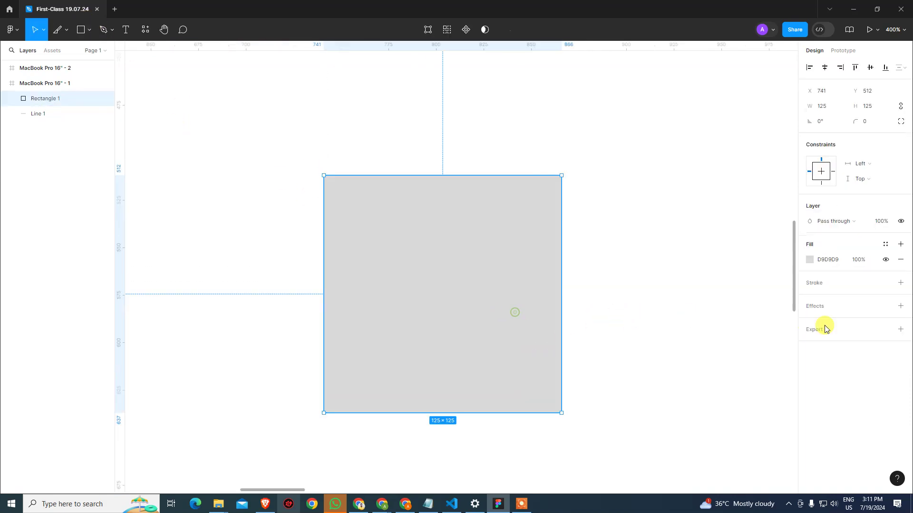
Add a Drop shadow effect to the new square and change its fill to white (FFFFFF).
{"action": "left_click", "coordinate": [901, 308]}
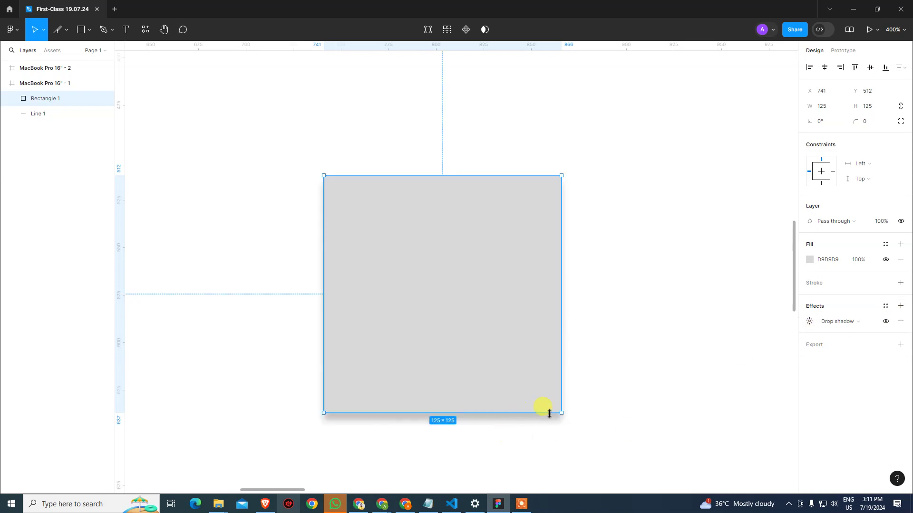
{"action": "left_click", "coordinate": [809, 260]}
{"action": "left_click_drag", "start_coordinate": [780, 263], "coordinate": [589, 236]}
{"action": "left_click", "coordinate": [588, 236]}
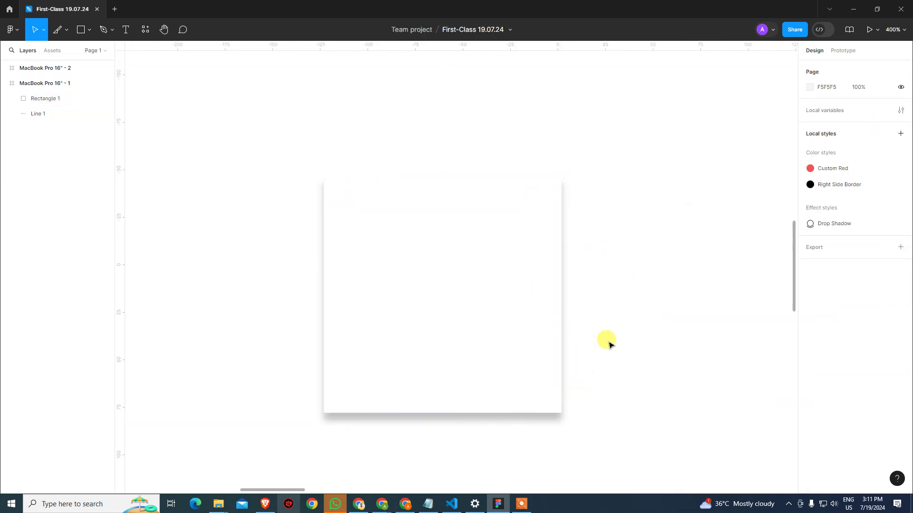
Change the white square's effect from a drop shadow to Inner shadow.
{"action": "left_click", "coordinate": [503, 357]}
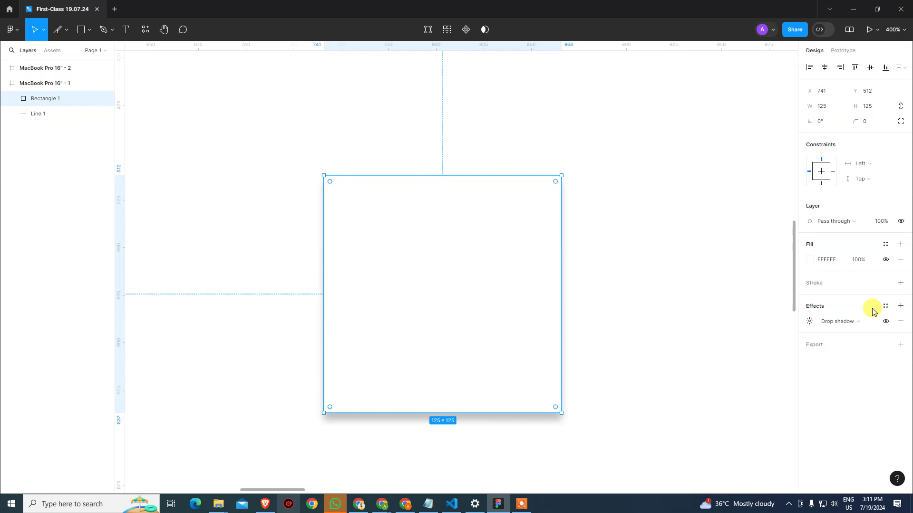
{"action": "left_click", "coordinate": [861, 325]}
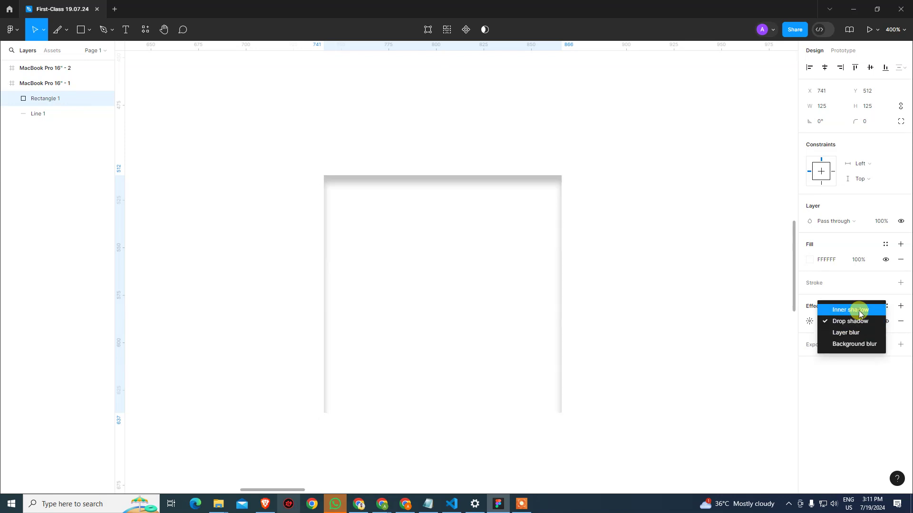
{"action": "left_click", "coordinate": [859, 313]}
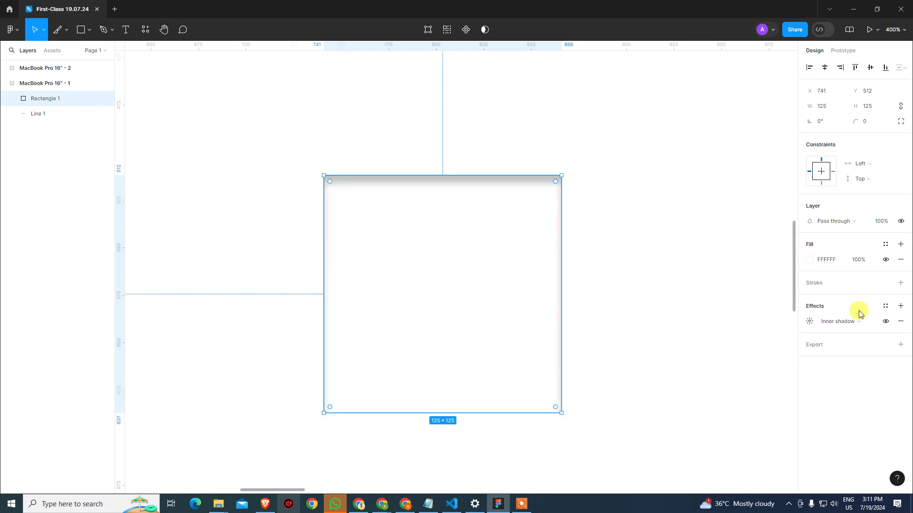
{"action": "left_click", "coordinate": [620, 357]}
{"action": "left_click", "coordinate": [698, 306]}
Try a spread of 10 on the square's inner shadow and reset the spread to 0.
{"action": "left_click", "coordinate": [556, 318]}
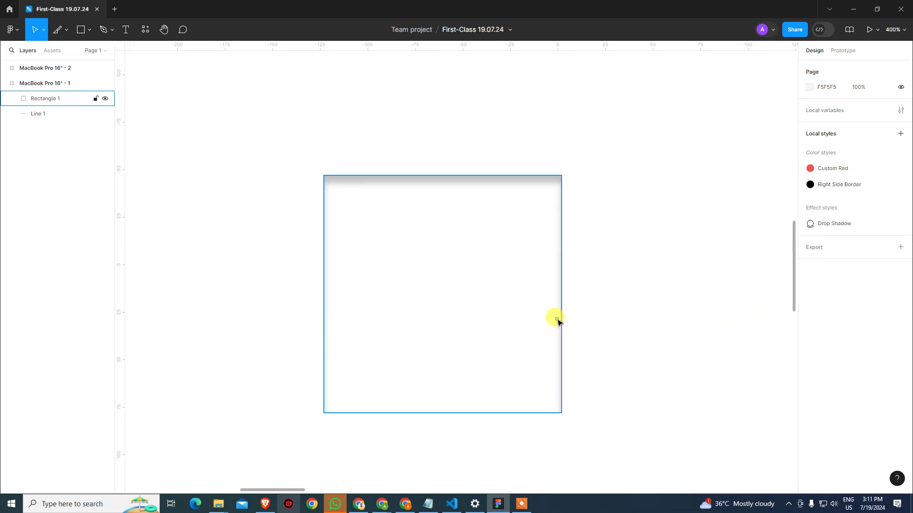
{"action": "left_click", "coordinate": [840, 321]}
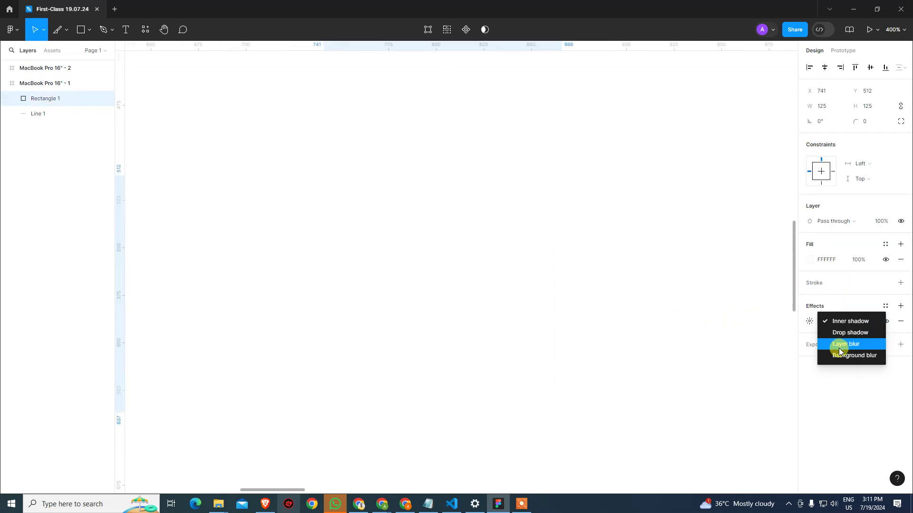
{"action": "left_click", "coordinate": [831, 412]}
{"action": "left_click", "coordinate": [809, 321]}
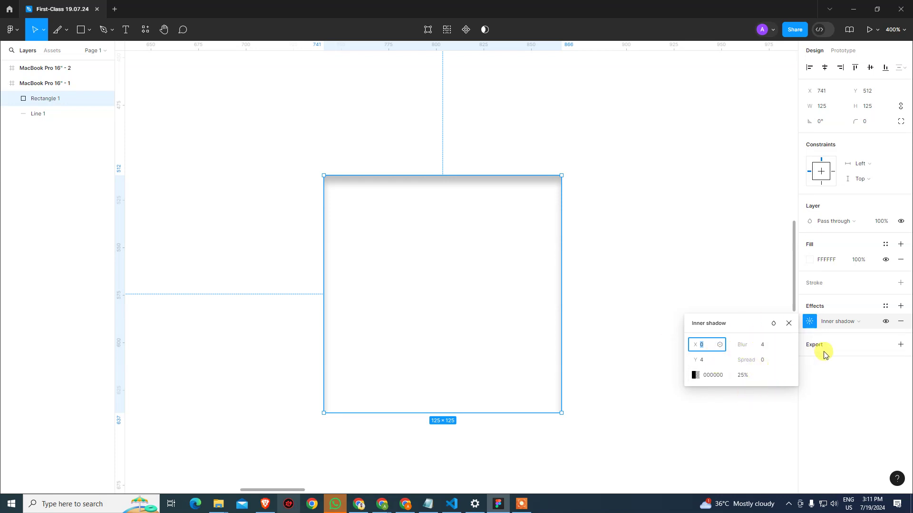
{"action": "left_click", "coordinate": [773, 361]}
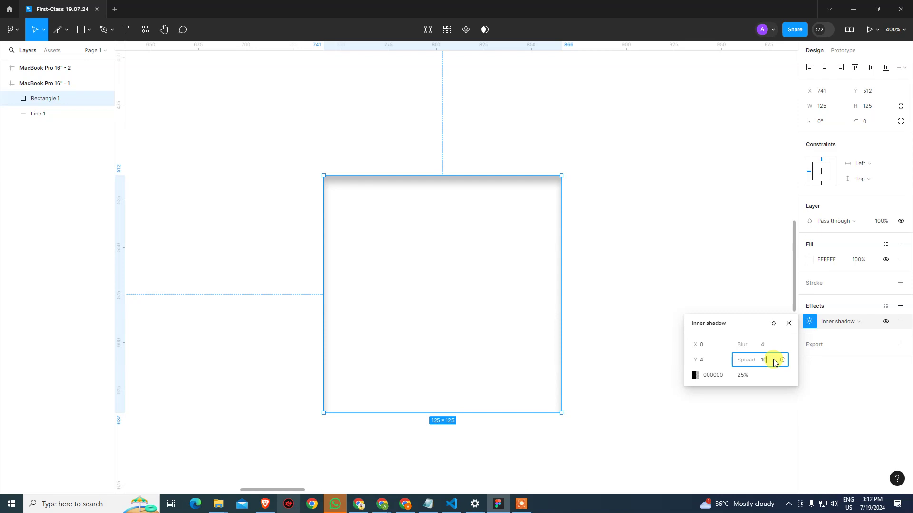
{"action": "key", "text": "Return"}
{"action": "left_click", "coordinate": [774, 359]}
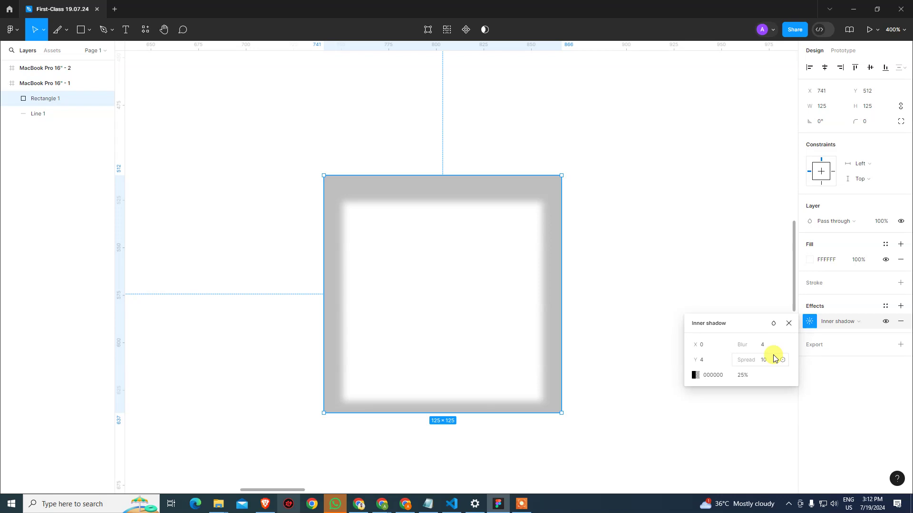
{"action": "left_click", "coordinate": [768, 362]}
{"action": "type", "text": "0"}
{"action": "key", "text": "Return"}
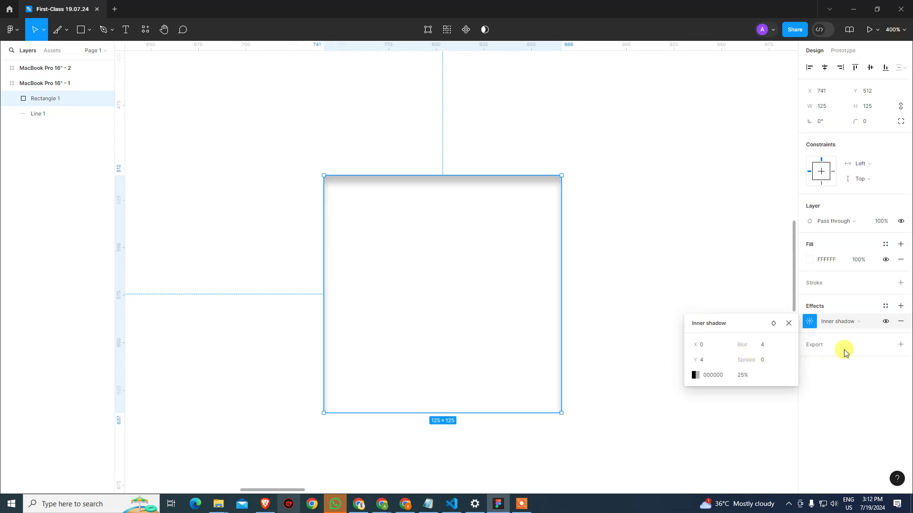
Switch the white square's effect to Layer blur and deselect the square.
{"action": "left_click", "coordinate": [858, 321]}
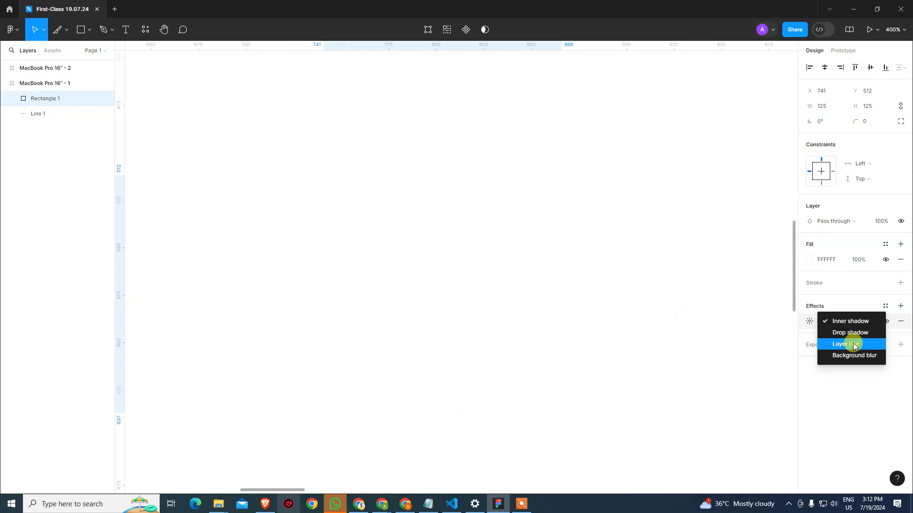
{"action": "left_click", "coordinate": [854, 344]}
{"action": "left_click", "coordinate": [727, 285]}
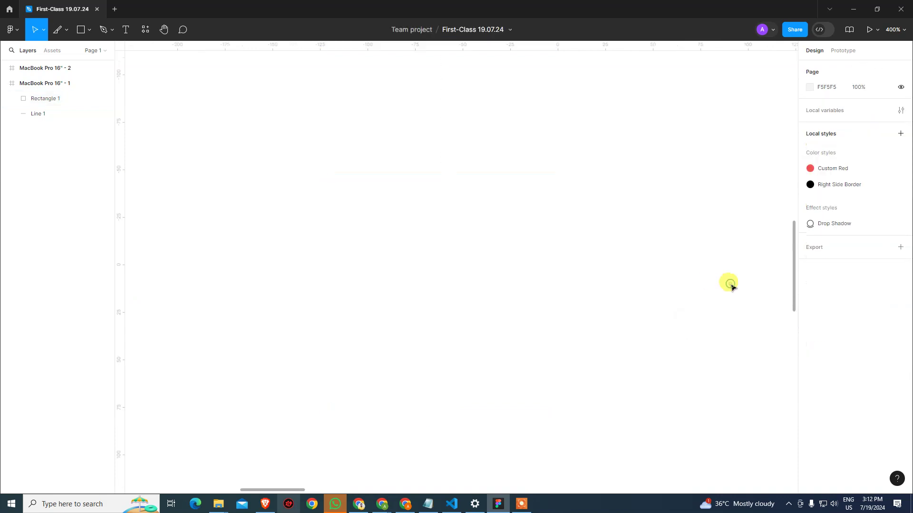
{"action": "key", "text": "shift+0"}
{"action": "key", "text": "shift+1"}
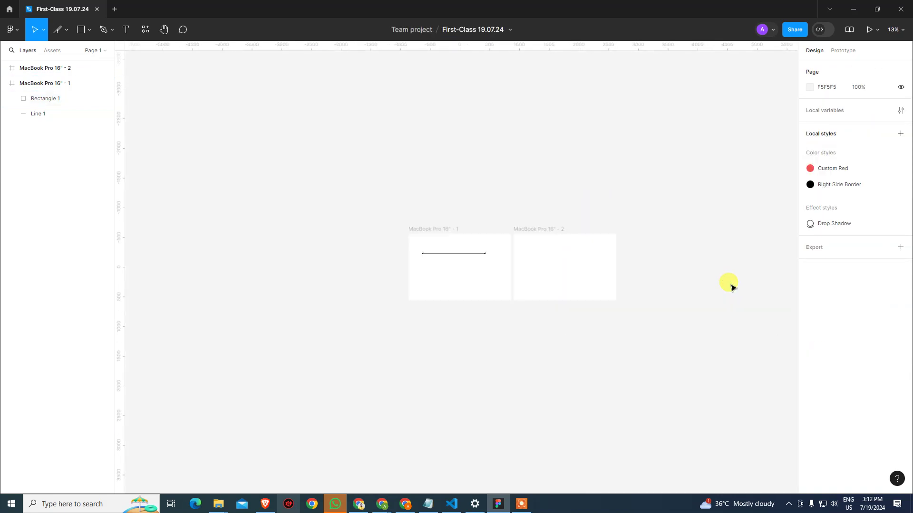
{"action": "left_click", "coordinate": [561, 257]}
{"action": "left_click_drag", "start_coordinate": [447, 298], "coordinate": [445, 307]}
{"action": "key", "text": "ctrl+z"}
{"action": "key", "text": "ctrl+z"}
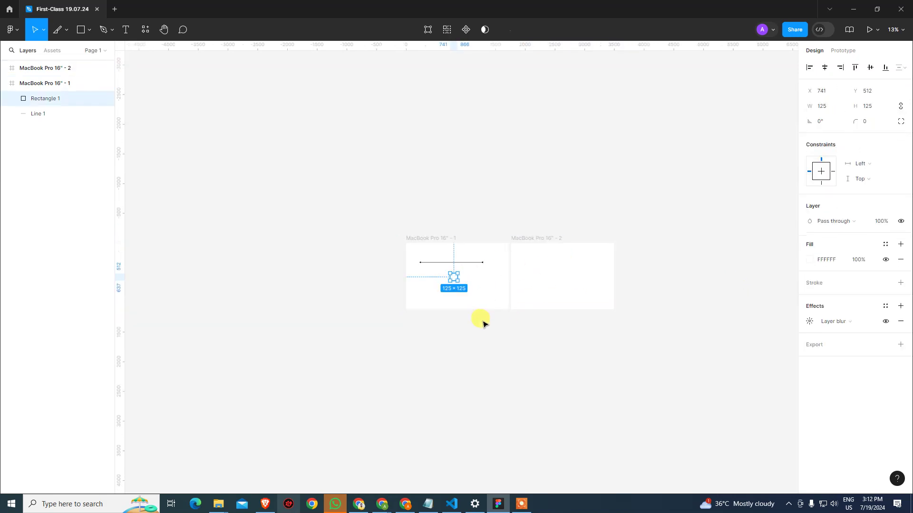
Move the square into the MacBook Pro 16" - 2 frame and enlarge it to about 783 × 783.
{"action": "left_click", "coordinate": [487, 332]}
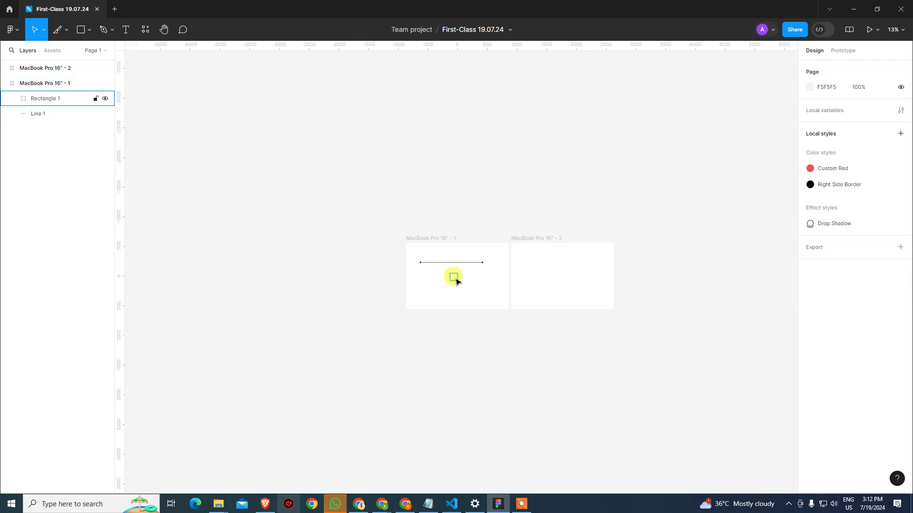
{"action": "left_click", "coordinate": [455, 280]}
{"action": "left_click_drag", "start_coordinate": [454, 281], "coordinate": [584, 295]}
Change the enlarged square's fill to red (DE3D3D) and deselect it.
{"action": "left_click", "coordinate": [819, 260]}
{"action": "left_click", "coordinate": [809, 259]}
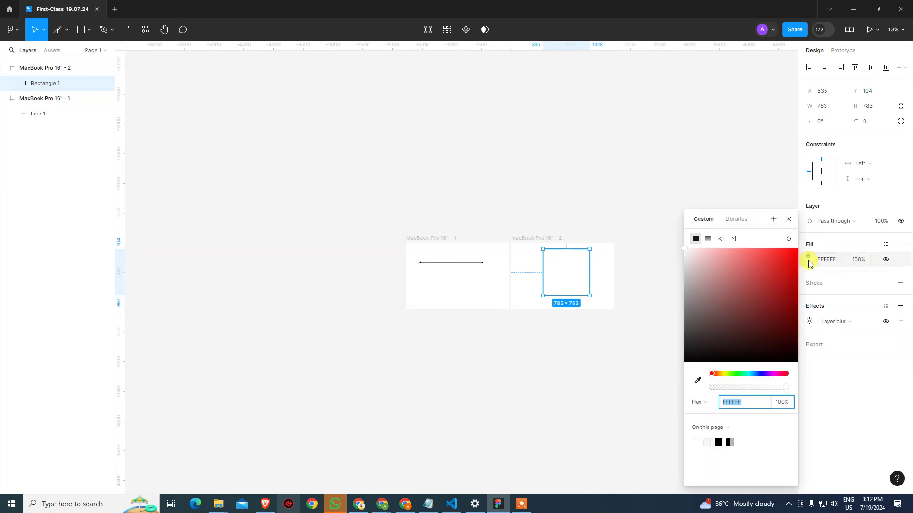
{"action": "left_click", "coordinate": [764, 267]}
{"action": "left_click", "coordinate": [647, 236]}
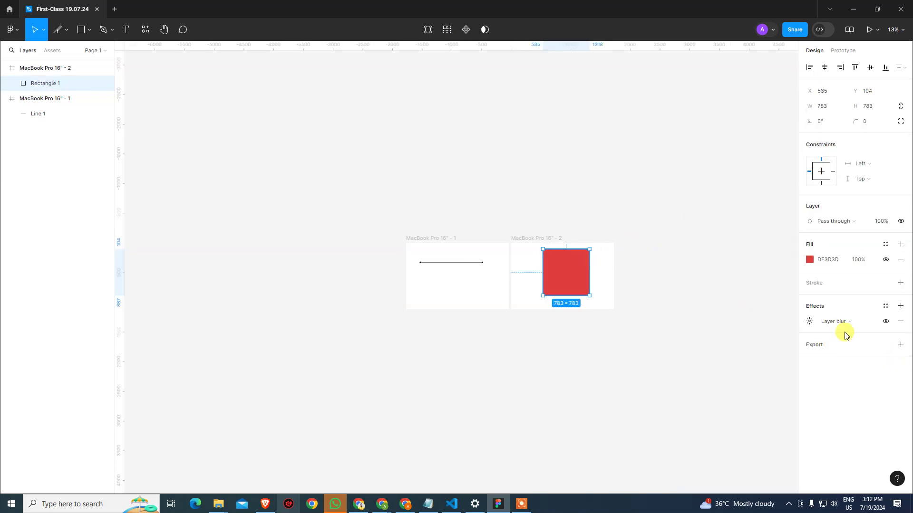
{"action": "left_click", "coordinate": [670, 235]}
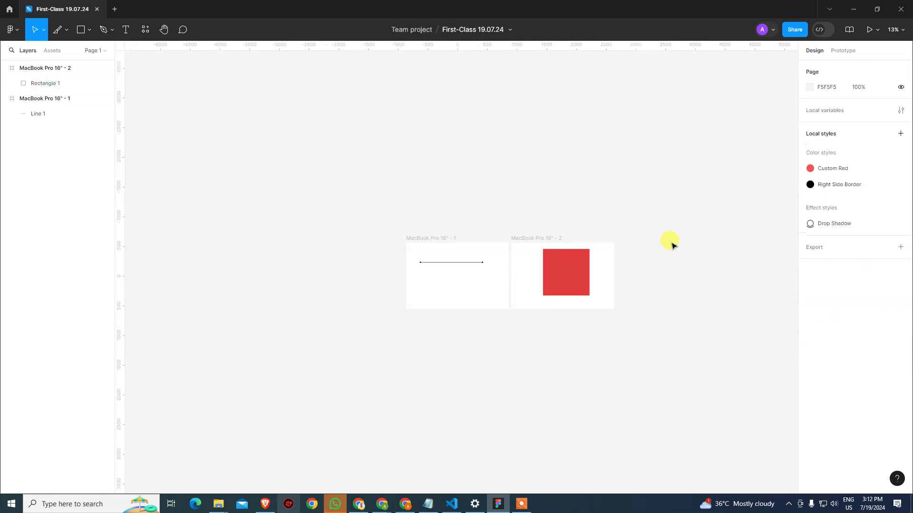
Import the image Arena product ad_Banner H-01 from the Desktop and place it on the empty canvas above the frames.
{"action": "left_click", "coordinate": [10, 29]}
{"action": "mouse_move", "coordinate": [42, 77]}
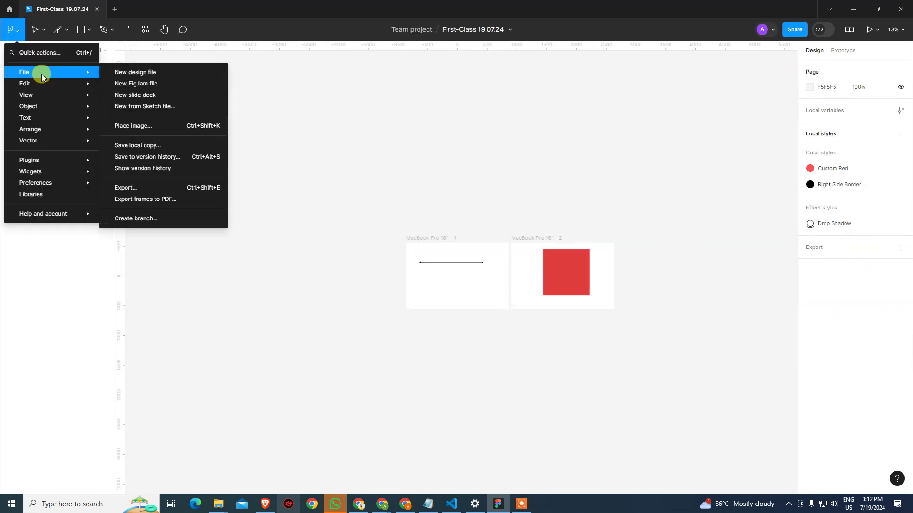
{"action": "left_click", "coordinate": [184, 125]}
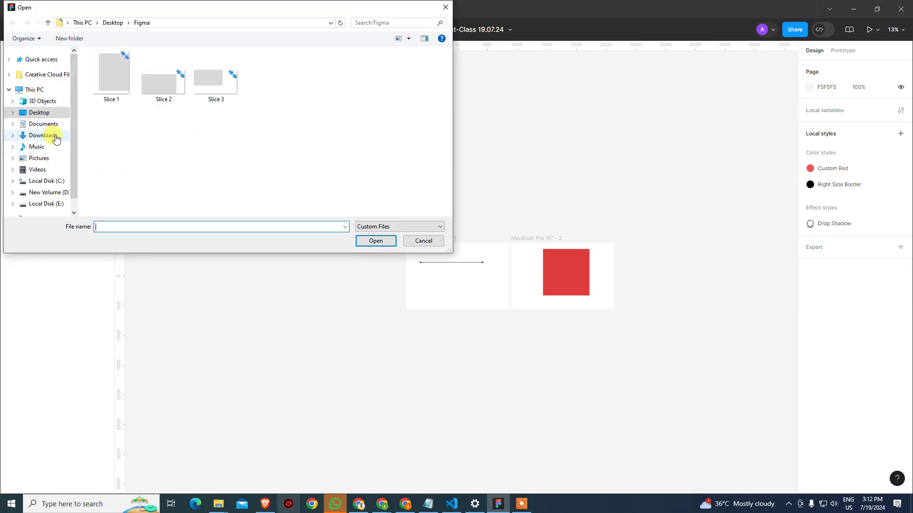
{"action": "left_click", "coordinate": [54, 119]}
{"action": "scroll", "coordinate": [213, 125], "scroll_direction": "down", "scroll_amount": 2}
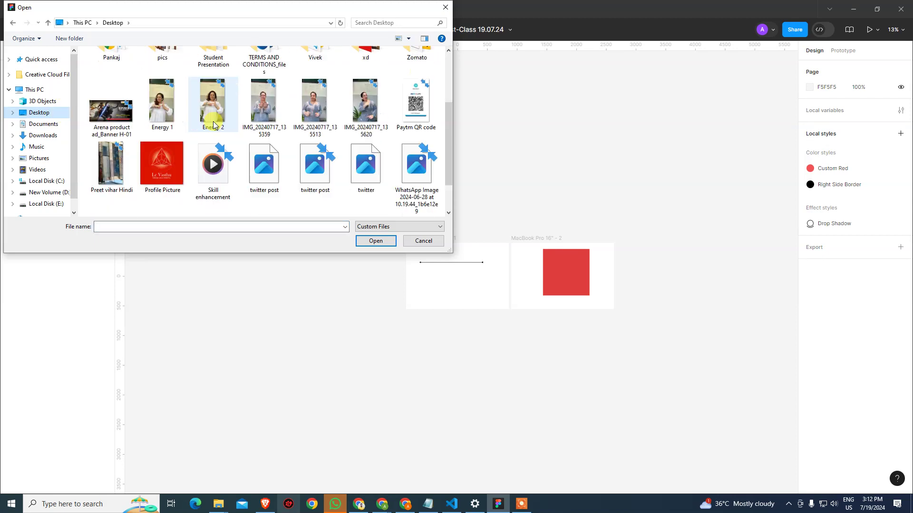
{"action": "left_click", "coordinate": [111, 114]}
{"action": "left_click", "coordinate": [372, 241]}
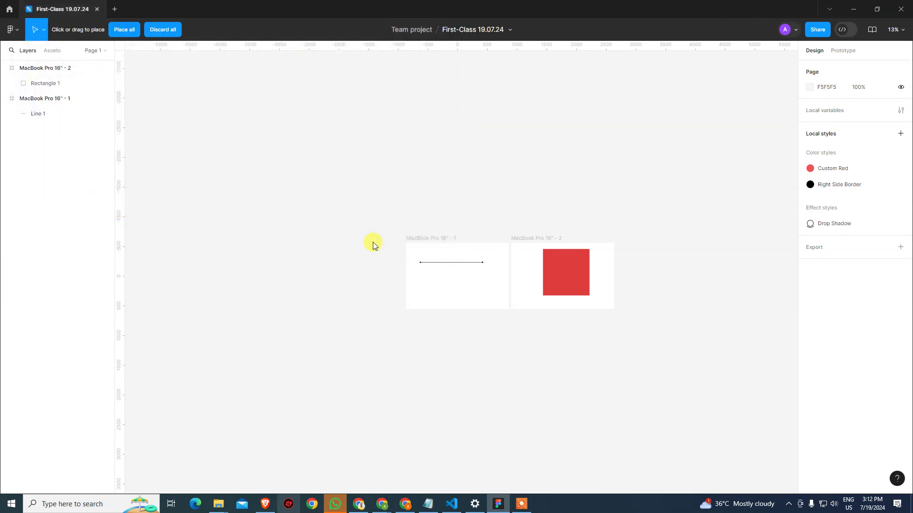
{"action": "left_click", "coordinate": [279, 175]}
Delete the banner image just placed on the canvas.
{"action": "left_click", "coordinate": [442, 124]}
{"action": "left_click", "coordinate": [281, 190]}
{"action": "key", "text": "Delete"}
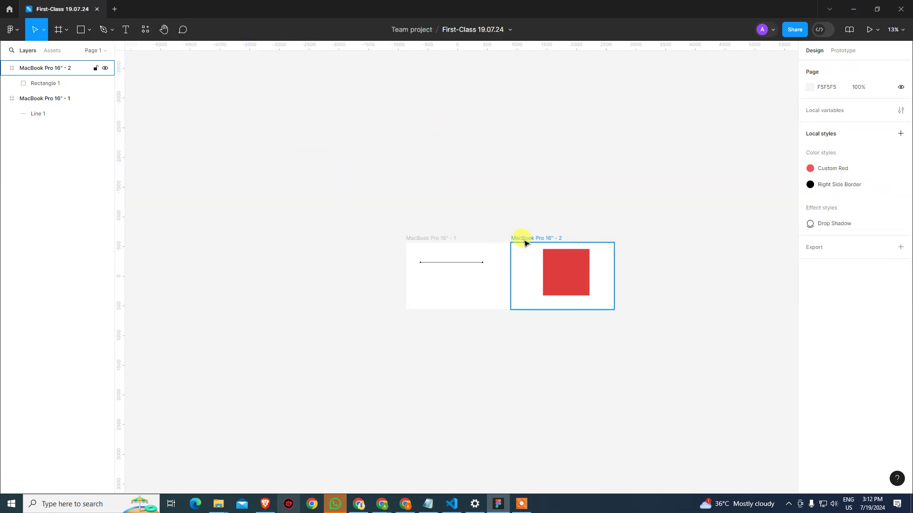
Paste the Arena product ad banner image into the MacBook Pro 16" - 2 frame.
{"action": "left_click", "coordinate": [525, 241]}
{"action": "key", "text": "ctrl+v"}
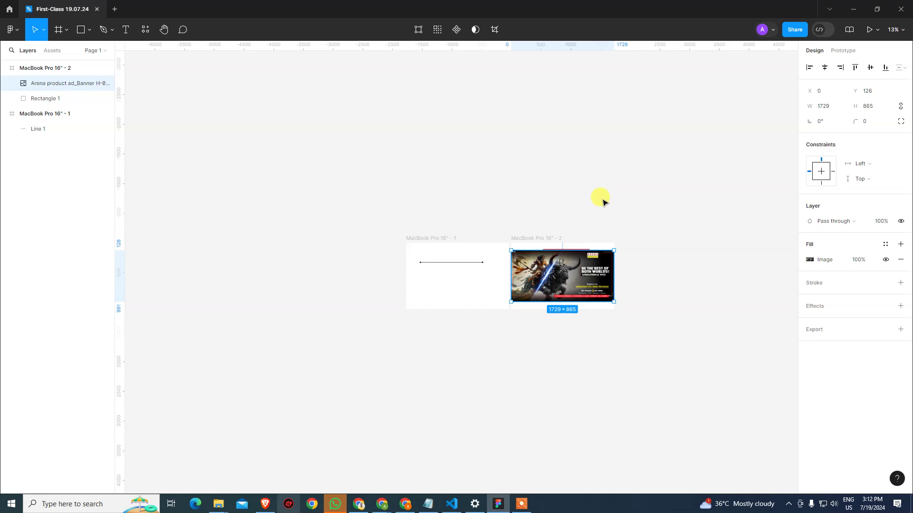
{"action": "left_click", "coordinate": [600, 210]}
{"action": "left_click", "coordinate": [577, 270]}
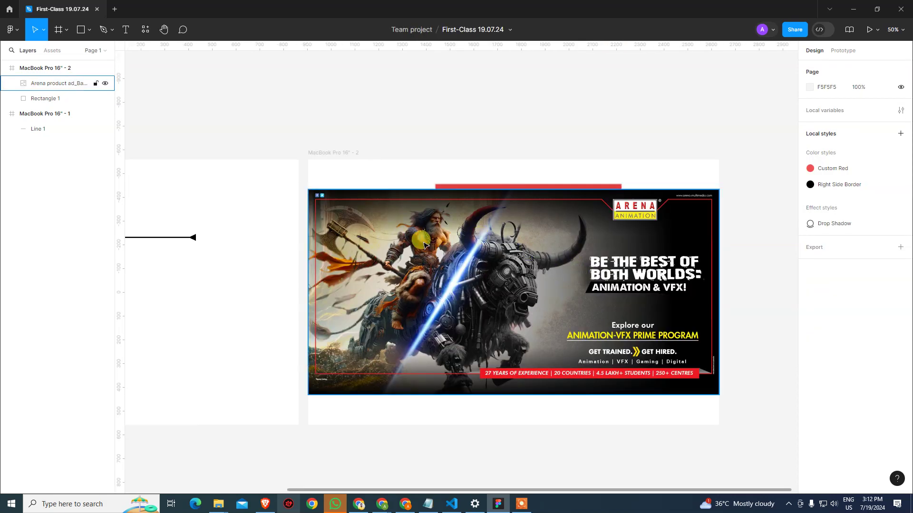
Bring Rectangle 1 above the banner in the layer order and move the red square down over the middle of the image.
{"action": "left_click_drag", "start_coordinate": [45, 99], "coordinate": [57, 81]}
{"action": "left_click", "coordinate": [526, 176]}
{"action": "left_click_drag", "start_coordinate": [533, 238], "coordinate": [524, 262]}
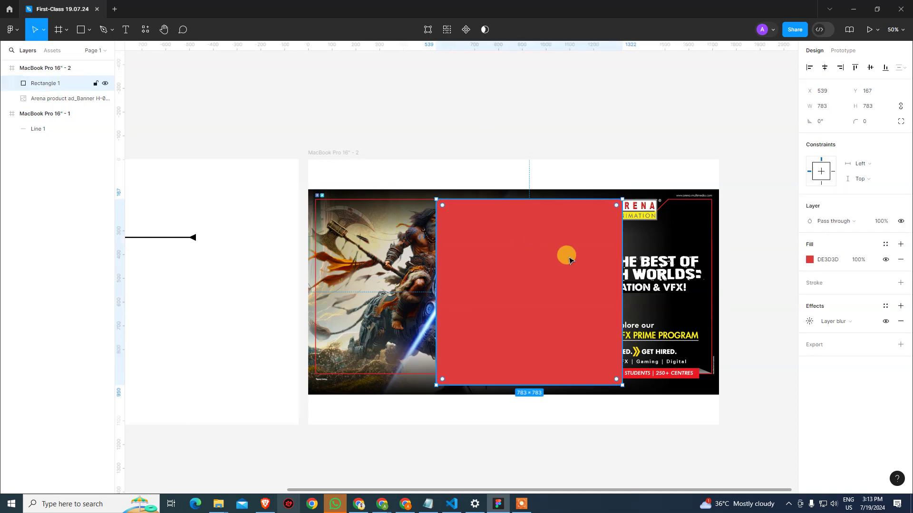
Set the red square's layer blur to 50.
{"action": "left_click", "coordinate": [809, 321]}
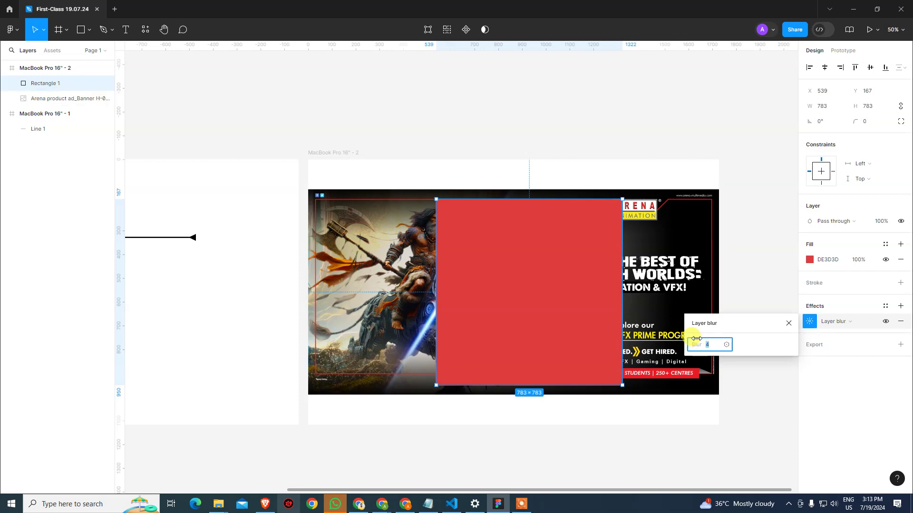
{"action": "type", "text": "50"}
{"action": "key", "text": "Return"}
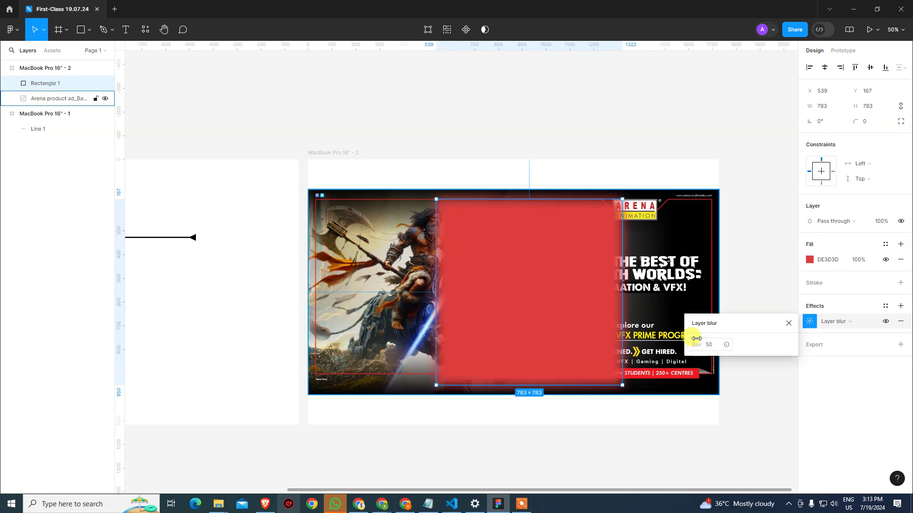
Change the red square's effect to Background blur, open its blur settings, and deselect the square.
{"action": "left_click", "coordinate": [848, 322]}
{"action": "left_click", "coordinate": [851, 332]}
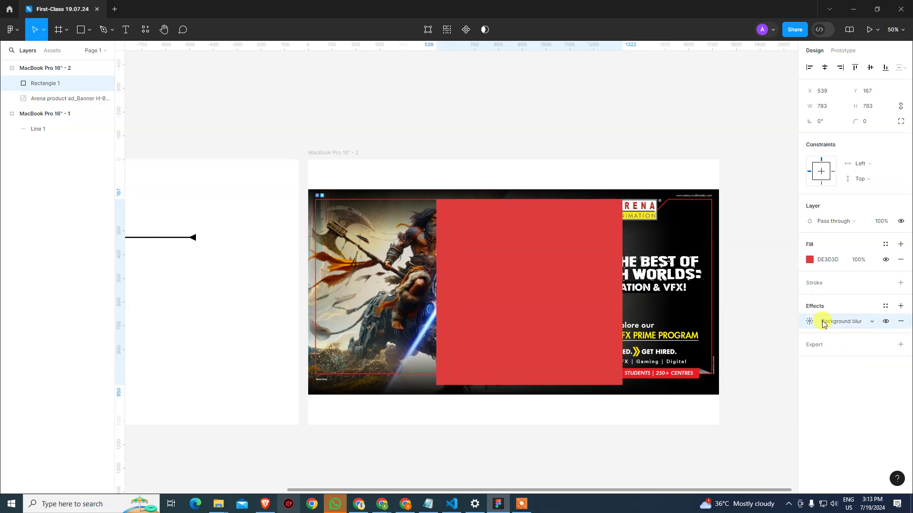
{"action": "left_click", "coordinate": [555, 283]}
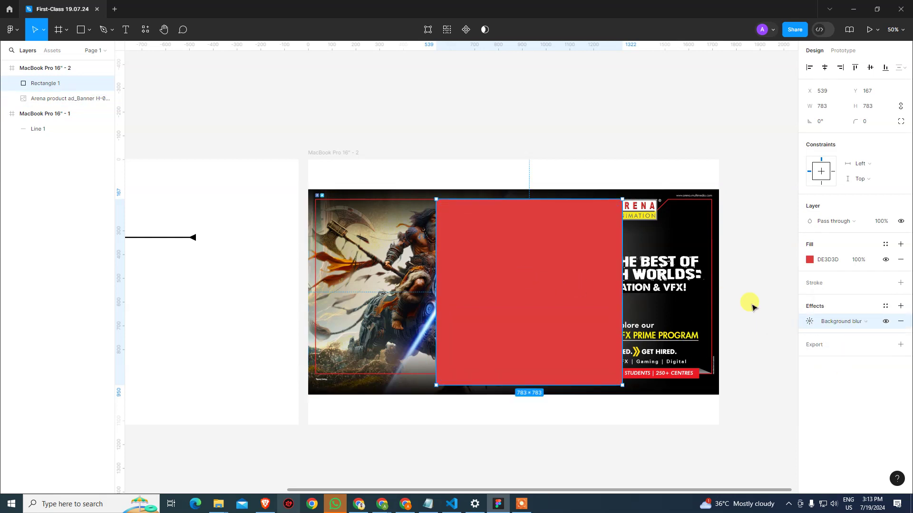
{"action": "left_click", "coordinate": [810, 321]}
{"action": "left_click", "coordinate": [715, 354]}
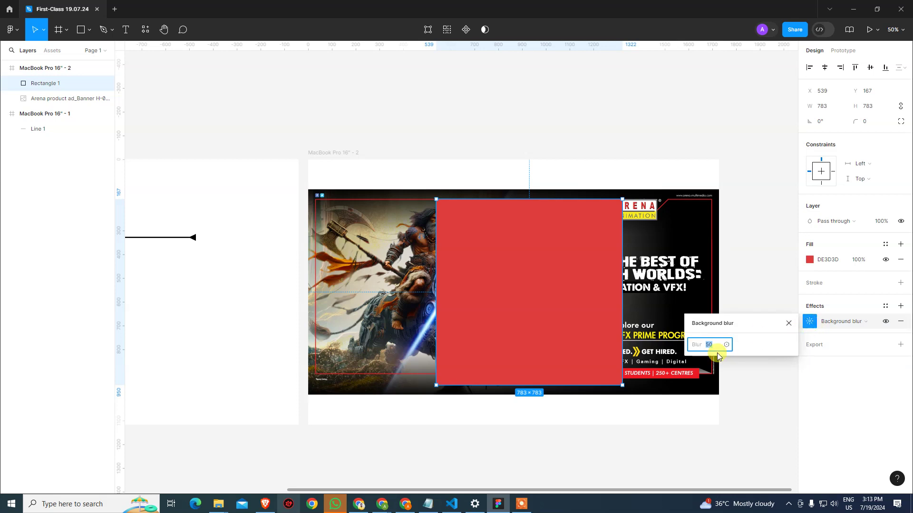
{"action": "left_click", "coordinate": [757, 265]}
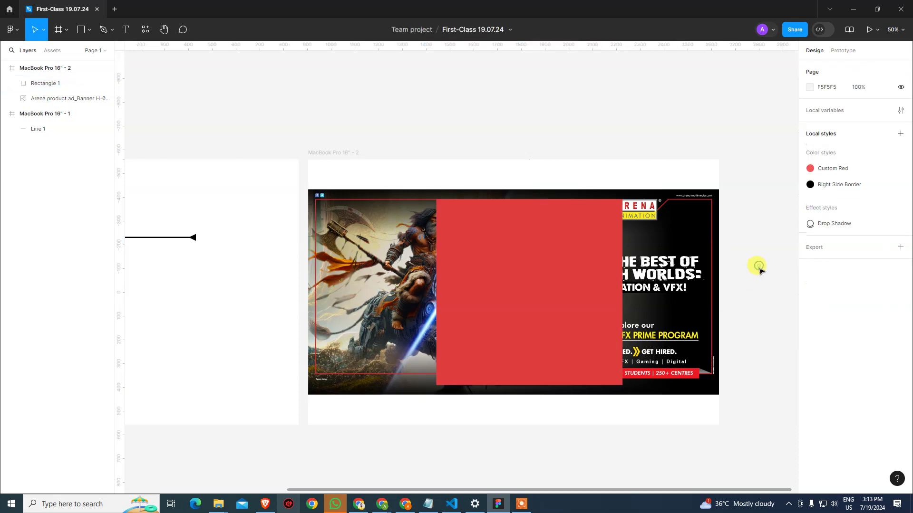
Delete the red square covering the banner image.
{"action": "left_click", "coordinate": [675, 289]}
{"action": "left_click", "coordinate": [521, 297]}
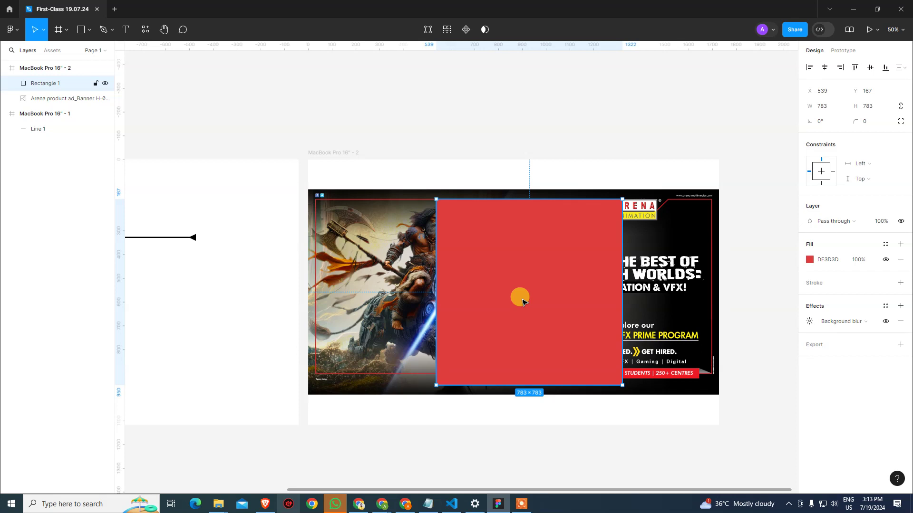
{"action": "key", "text": "Delete"}
Add an effect to the banner image, change it to Background blur, and set its blur to 50.
{"action": "left_click", "coordinate": [581, 269]}
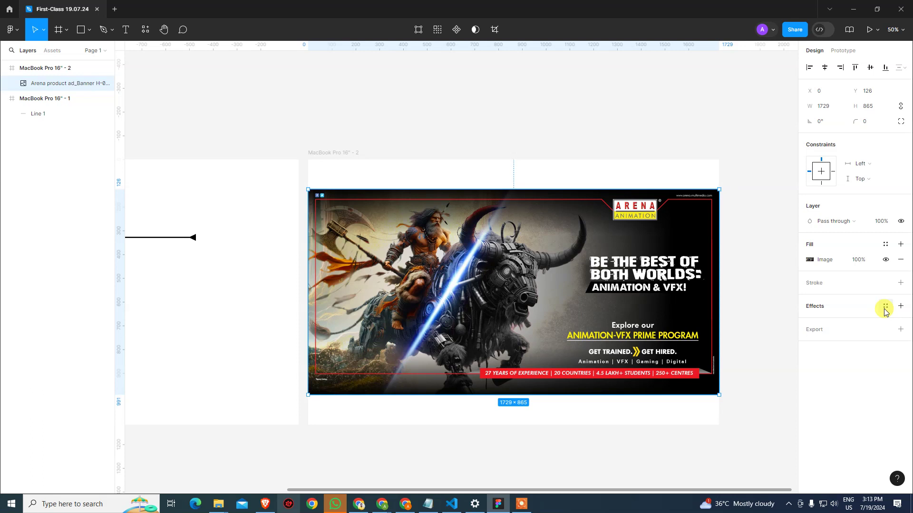
{"action": "left_click", "coordinate": [900, 305]}
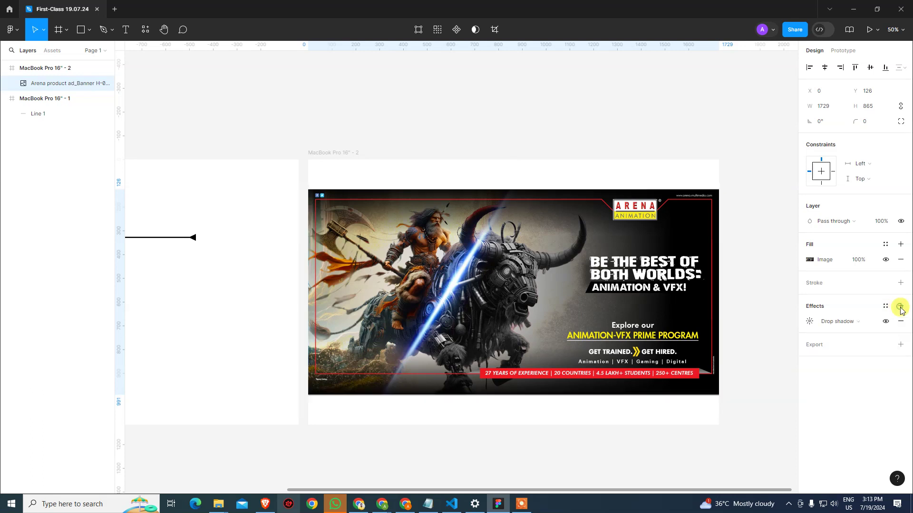
{"action": "left_click", "coordinate": [826, 323]}
{"action": "left_click", "coordinate": [834, 343]}
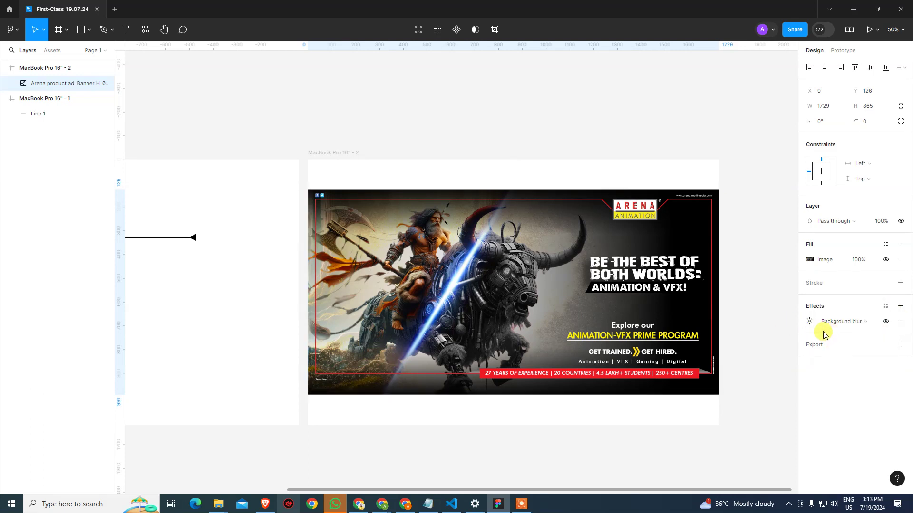
{"action": "left_click", "coordinate": [809, 322]}
{"action": "left_click", "coordinate": [716, 345]}
{"action": "left_click_drag", "start_coordinate": [716, 343], "coordinate": [684, 347]}
{"action": "key", "text": "Return"}
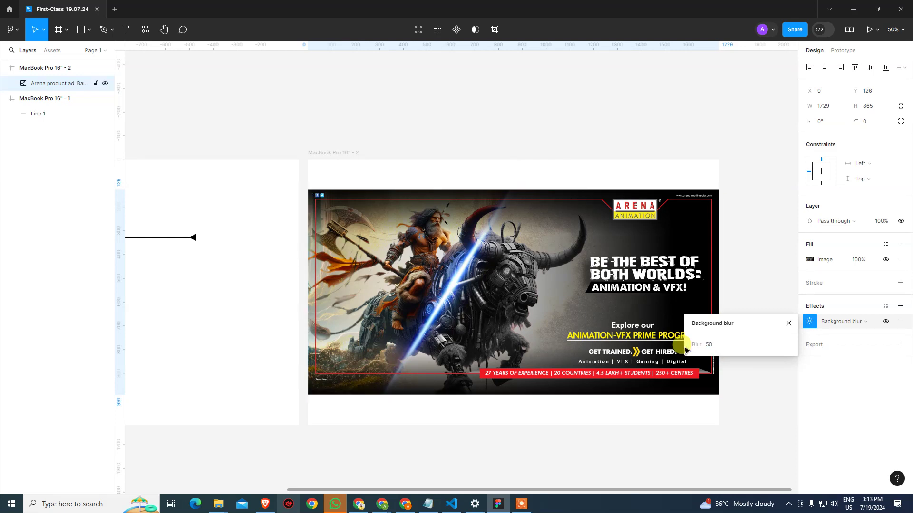
Remove the background blur effect from the banner image and delete the image from the frame.
{"action": "left_click", "coordinate": [788, 323]}
{"action": "left_click", "coordinate": [900, 325]}
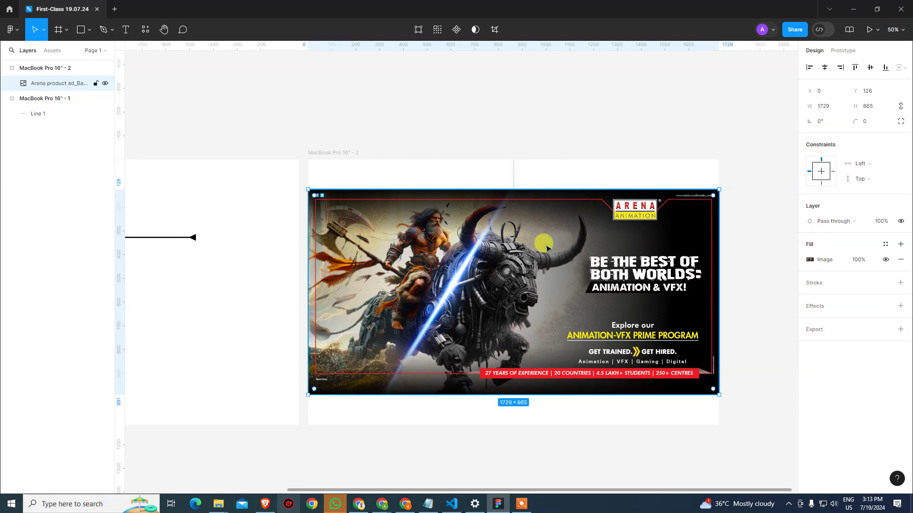
{"action": "key", "text": "Delete"}
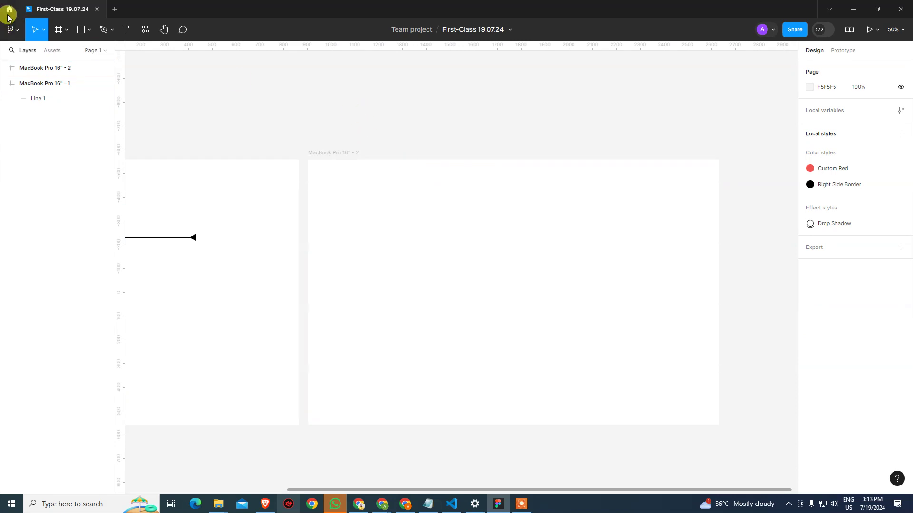
Import the bedroom photo (why-having-a-clean-and-org...) and place it in the MacBook Pro 16" - 2 frame.
{"action": "left_click", "coordinate": [11, 29]}
{"action": "mouse_move", "coordinate": [76, 72]}
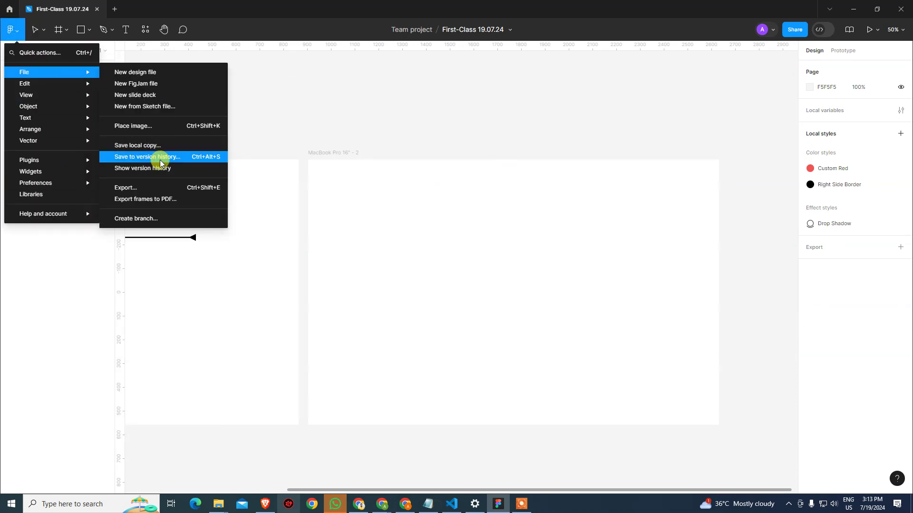
{"action": "left_click", "coordinate": [157, 125]}
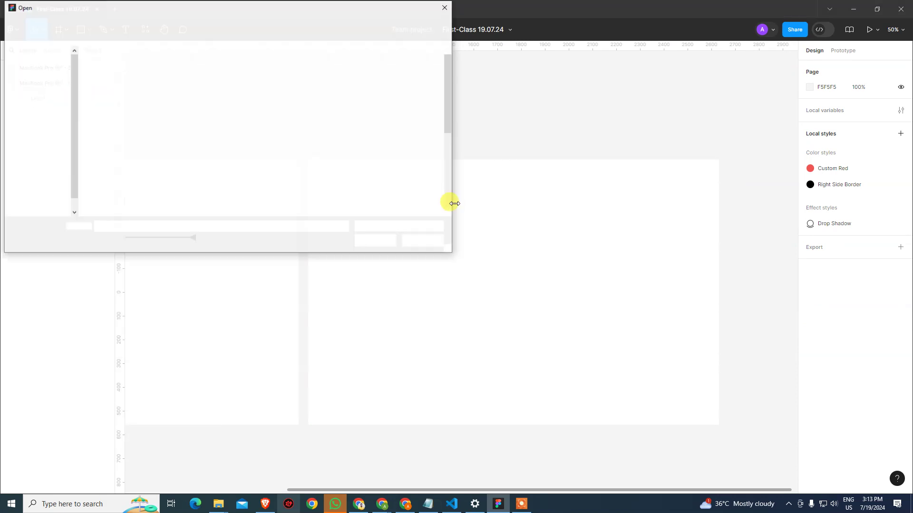
{"action": "scroll", "coordinate": [315, 175], "scroll_direction": "down", "scroll_amount": 5}
{"action": "double_click", "coordinate": [162, 167]}
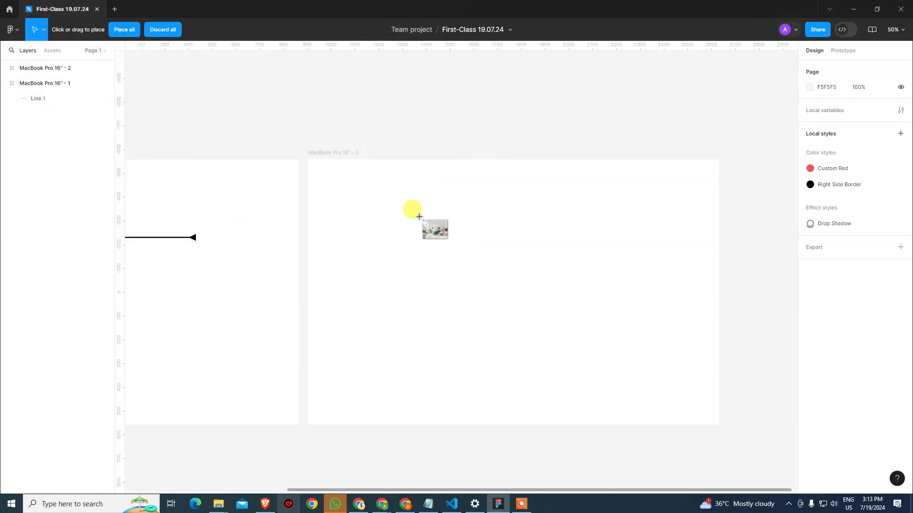
{"action": "left_click", "coordinate": [418, 216]}
Center the bedroom photo horizontally and vertically in its frame and deselect it.
{"action": "left_click", "coordinate": [824, 68]}
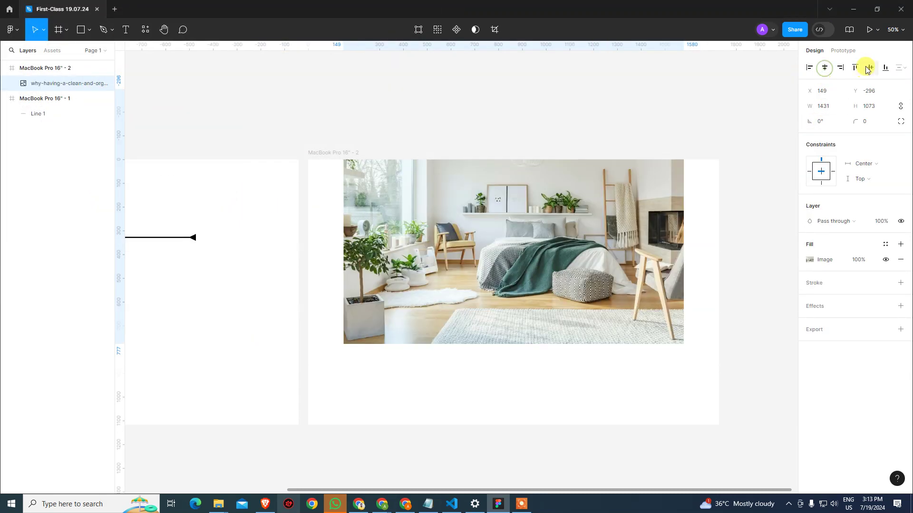
{"action": "left_click", "coordinate": [866, 67]}
{"action": "left_click", "coordinate": [640, 122]}
{"action": "left_click", "coordinate": [361, 171]}
{"action": "left_click", "coordinate": [346, 90]}
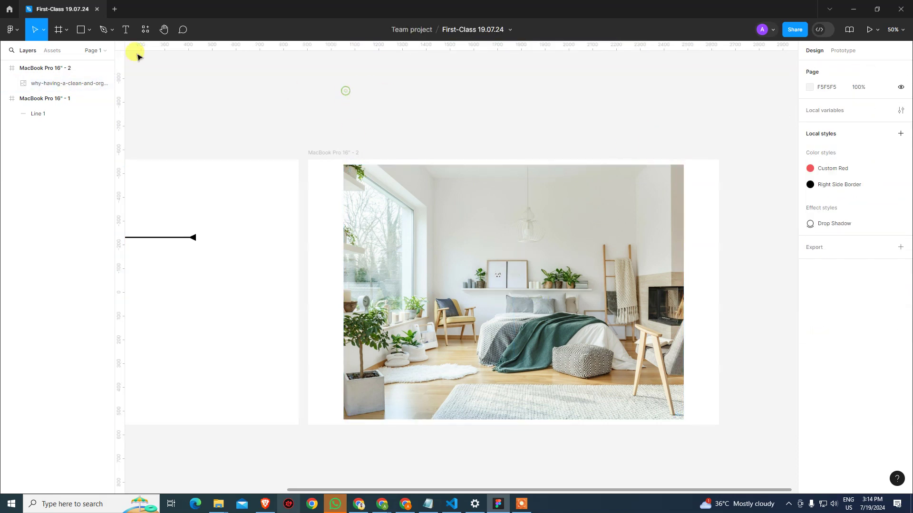
Draw a square about 532 × 532 over the bedroom photo and center it horizontally and vertically in the frame.
{"action": "left_click", "coordinate": [80, 30]}
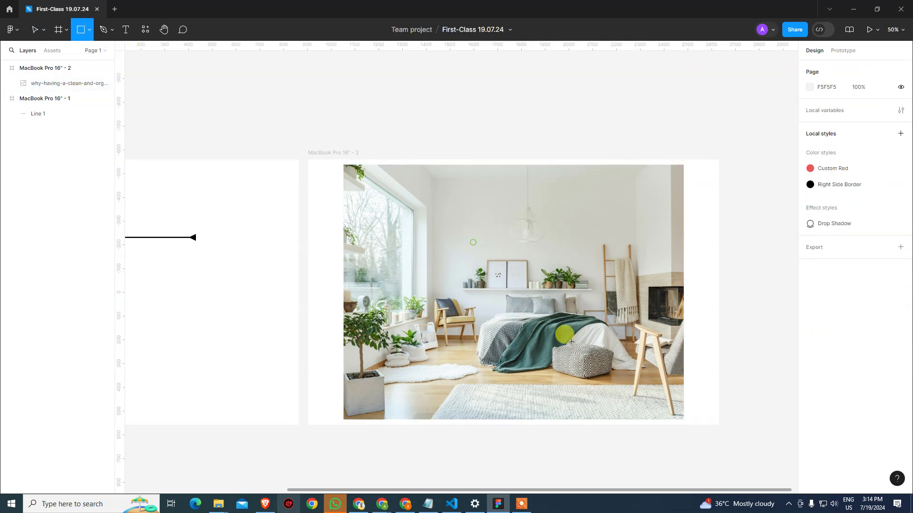
{"action": "left_click_drag", "start_coordinate": [473, 242], "coordinate": [600, 369]}
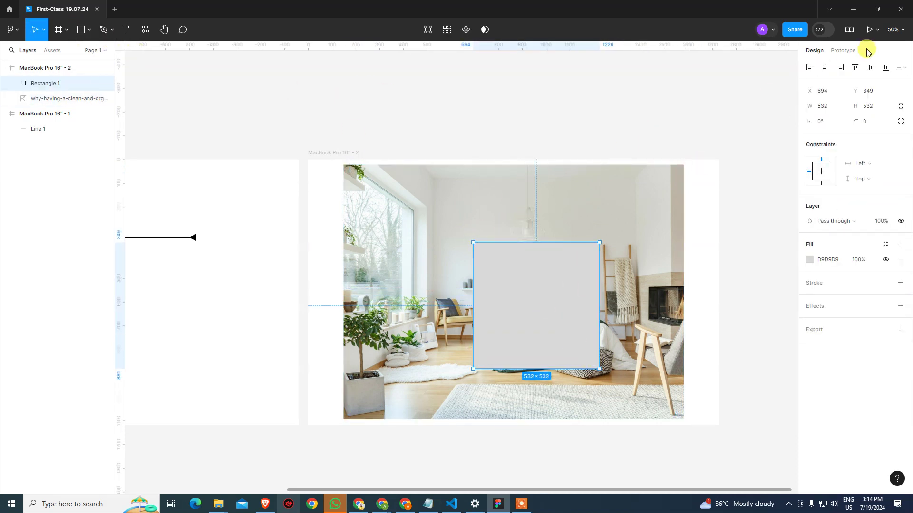
{"action": "left_click", "coordinate": [825, 67]}
{"action": "left_click", "coordinate": [870, 67]}
Add an effect to the gray square, change it to Background blur, and open its settings.
{"action": "left_click", "coordinate": [901, 306]}
{"action": "left_click", "coordinate": [847, 321]}
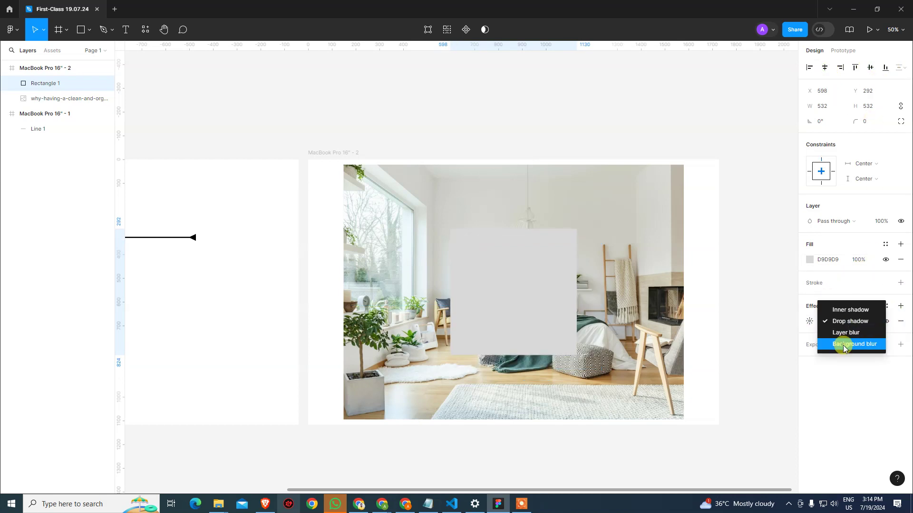
{"action": "left_click", "coordinate": [844, 345]}
{"action": "left_click", "coordinate": [887, 321]}
{"action": "left_click", "coordinate": [809, 321]}
Switch the gray square's effect to Layer blur and set its blur to 50.
{"action": "left_click", "coordinate": [837, 322]}
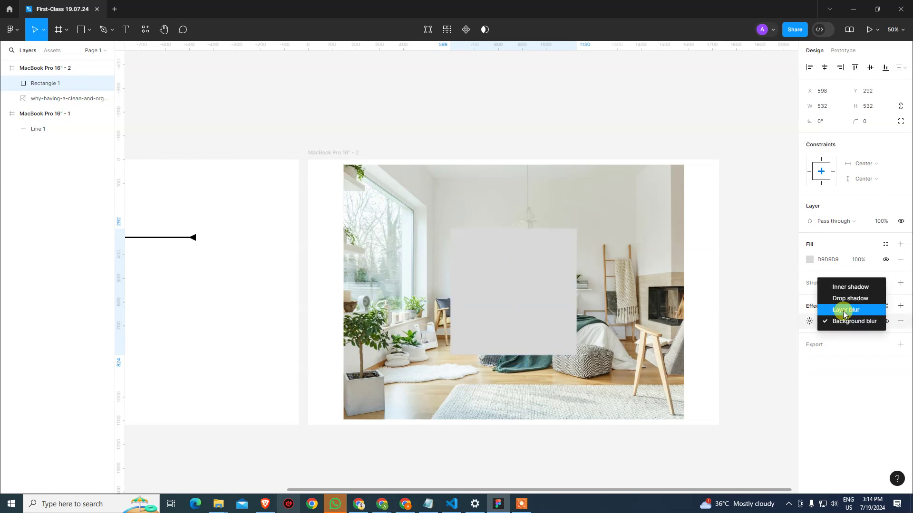
{"action": "left_click", "coordinate": [839, 310]}
{"action": "left_click", "coordinate": [809, 322]}
{"action": "left_click", "coordinate": [809, 321]}
{"action": "left_click", "coordinate": [809, 321]}
{"action": "type", "text": "5"}
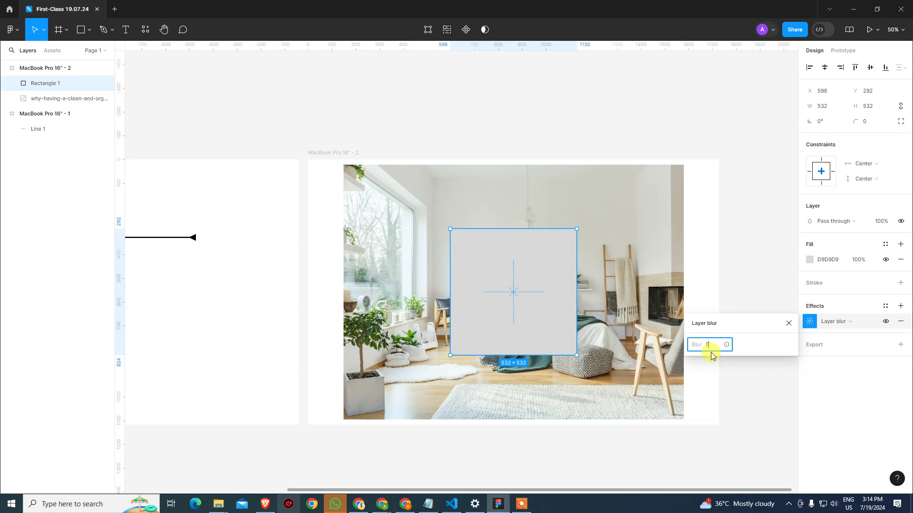
{"action": "type", "text": "0"}
{"action": "key", "text": "Return"}
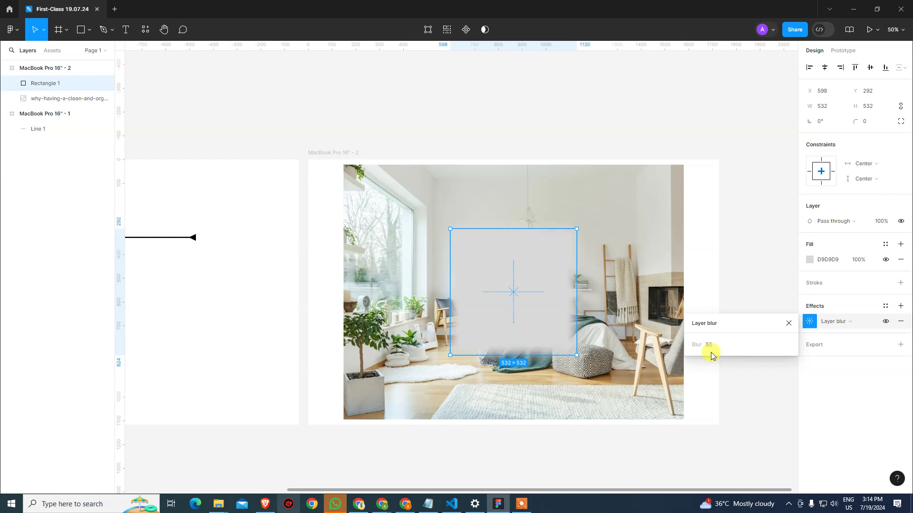
Change the gray square's effect back to Background blur and reselect the square.
{"action": "left_click", "coordinate": [846, 321]}
{"action": "left_click", "coordinate": [853, 333]}
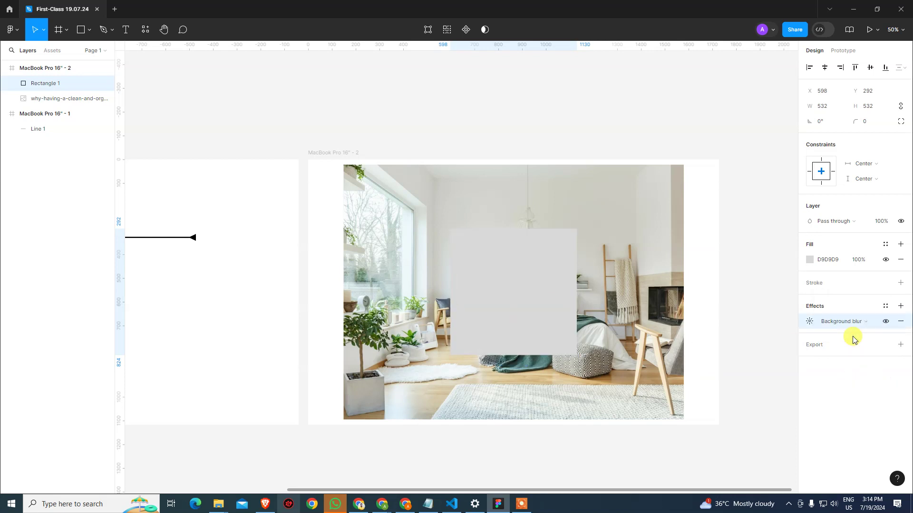
{"action": "left_click", "coordinate": [431, 189]}
{"action": "left_click", "coordinate": [495, 261]}
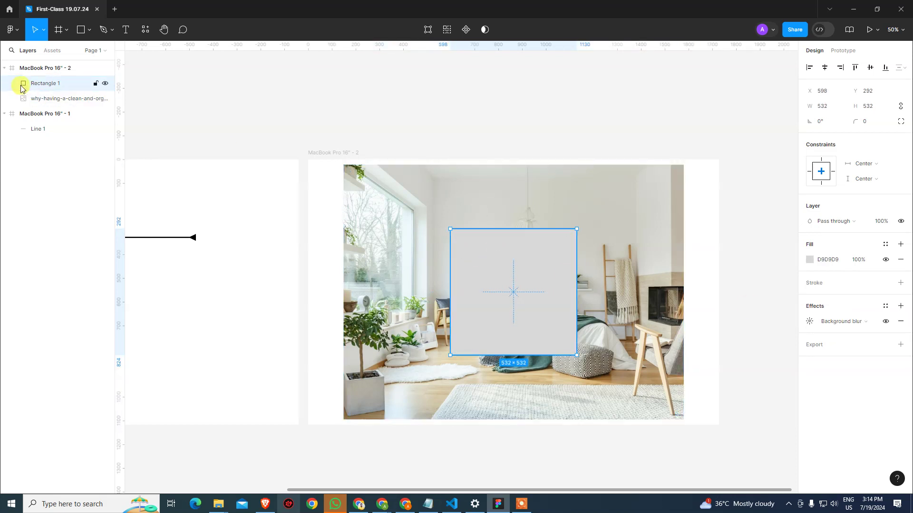
Move the bedroom photo above Rectangle 1 in the layer order.
{"action": "left_click", "coordinate": [501, 300]}
{"action": "left_click", "coordinate": [810, 171]}
{"action": "left_click", "coordinate": [62, 98]}
{"action": "left_click_drag", "start_coordinate": [68, 84], "coordinate": [68, 85]}
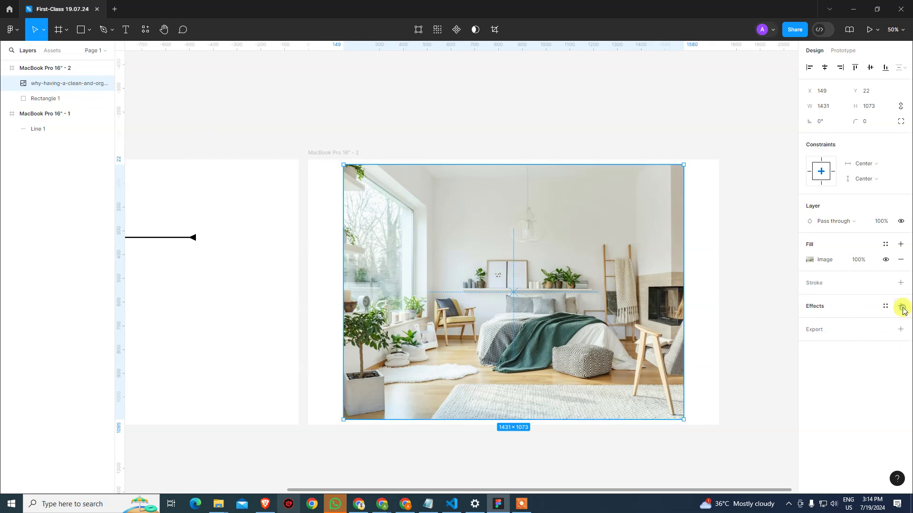
Add an effect to the bedroom photo and change it to Background blur.
{"action": "left_click", "coordinate": [901, 307]}
{"action": "left_click", "coordinate": [856, 322]}
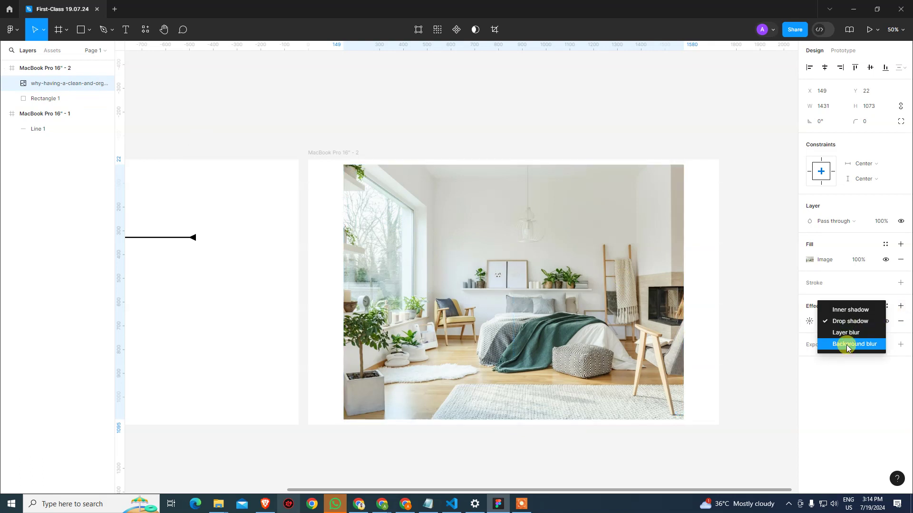
{"action": "left_click", "coordinate": [846, 345]}
Try much larger background blur values on the bedroom photo.
{"action": "left_click", "coordinate": [809, 323]}
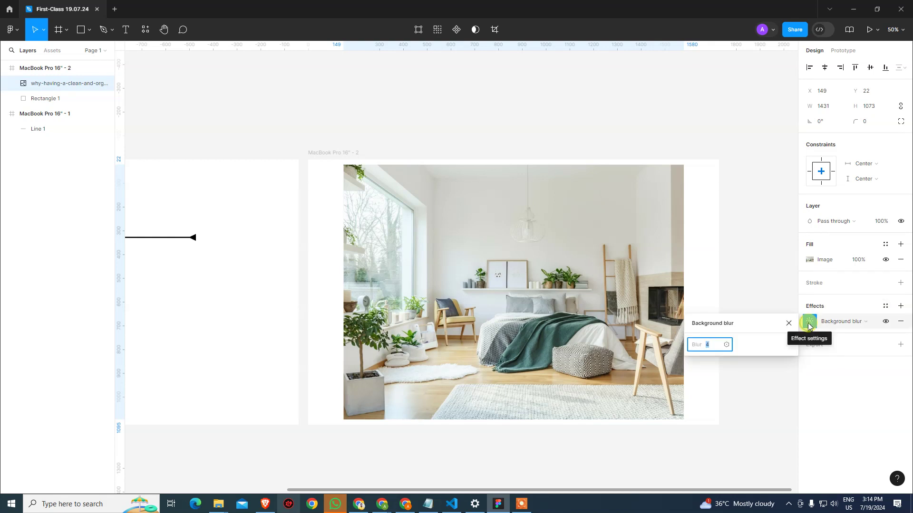
{"action": "left_click", "coordinate": [709, 345]}
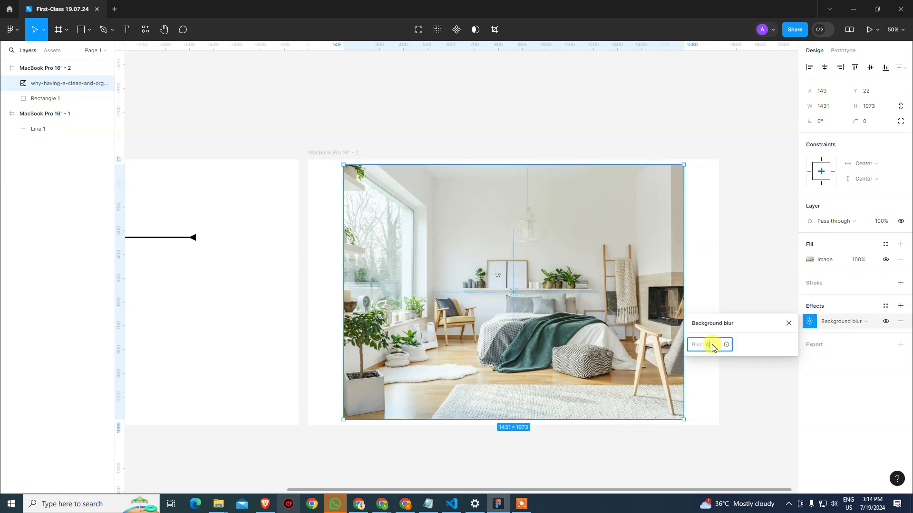
{"action": "type", "text": "24"}
{"action": "key", "text": "Return"}
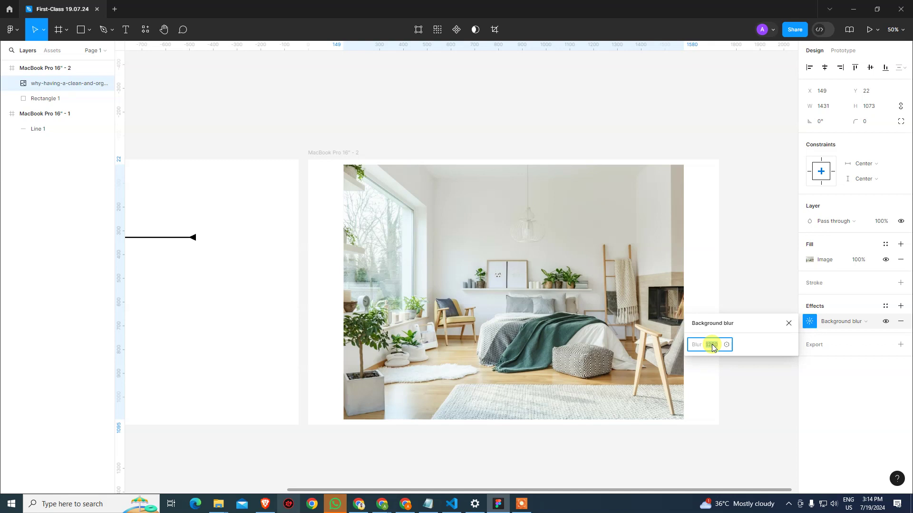
{"action": "type", "text": "000"}
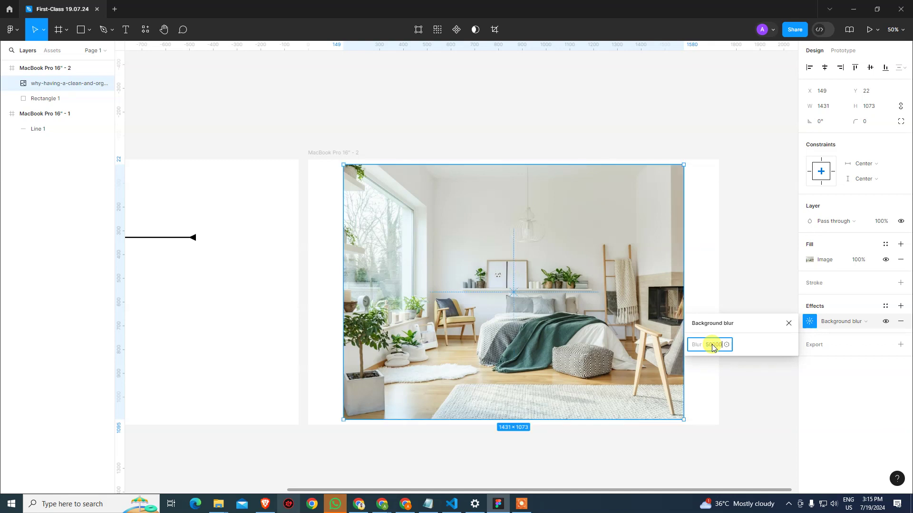
{"action": "key", "text": "Return"}
{"action": "left_click", "coordinate": [740, 157]}
Move the bedroom photo down so it only partly covers the gray square, and set the square's background blur to 500.
{"action": "left_click_drag", "start_coordinate": [568, 221], "coordinate": [568, 318]}
{"action": "left_click", "coordinate": [525, 239]}
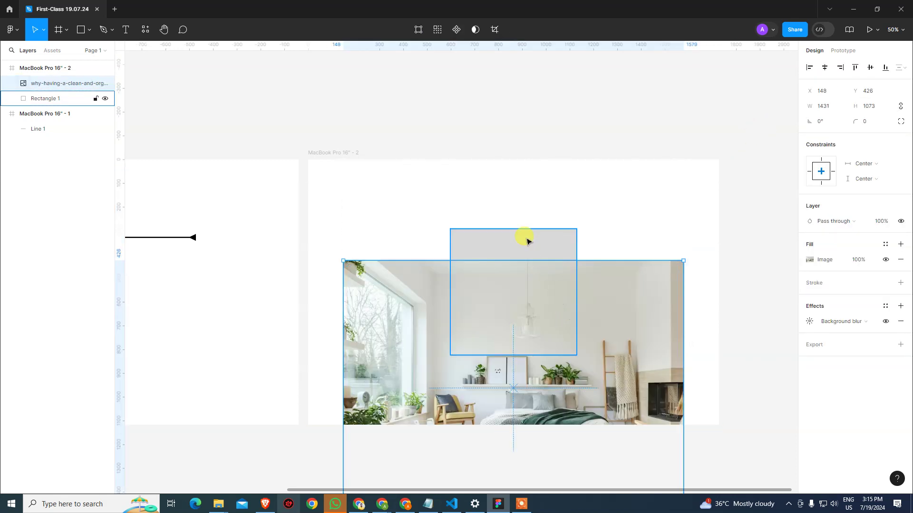
{"action": "left_click", "coordinate": [808, 323]}
{"action": "type", "text": "500"}
{"action": "key", "text": "Return"}
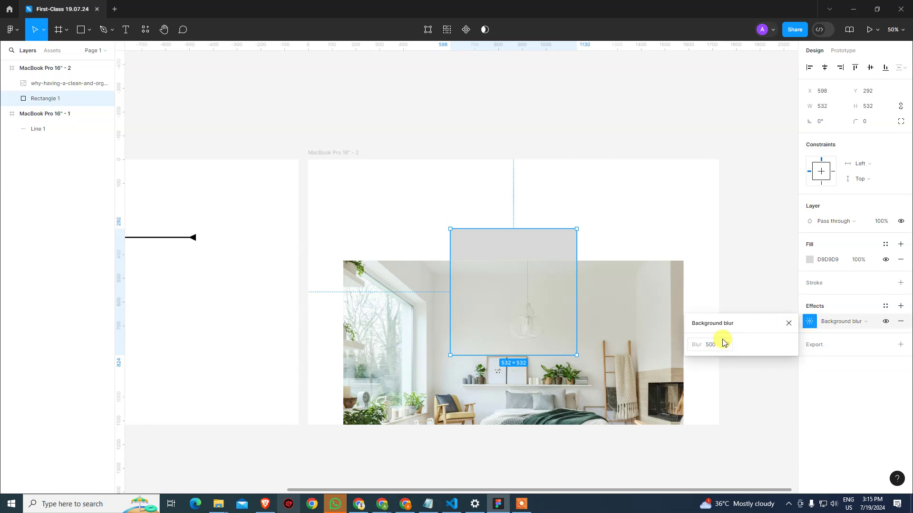
{"action": "left_click", "coordinate": [635, 240]}
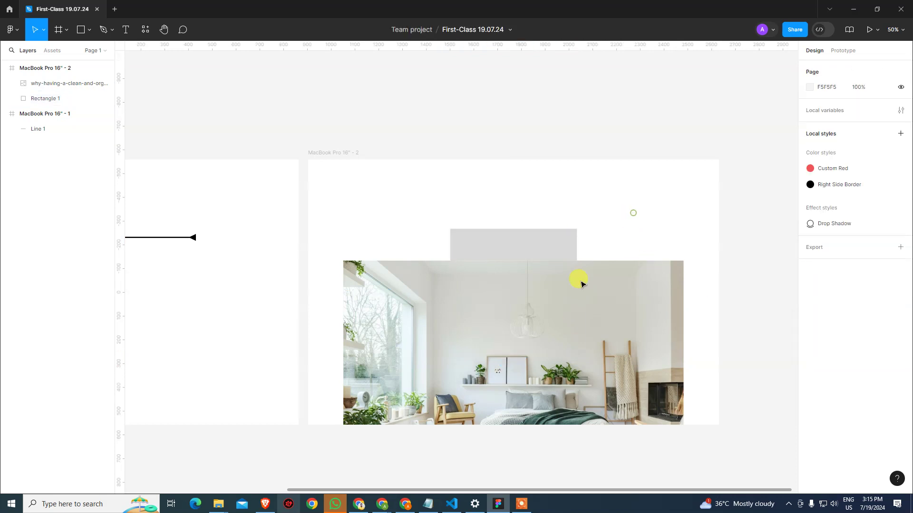
Remove the background blur from the bedroom photo and delete the photo.
{"action": "left_click", "coordinate": [557, 335]}
{"action": "left_click", "coordinate": [896, 323]}
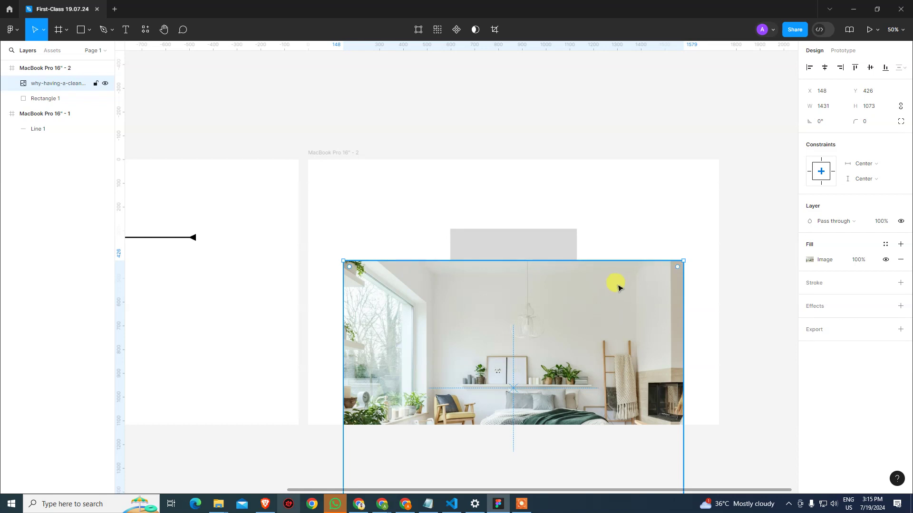
{"action": "key", "text": "Delete"}
Delete the gray square and the MacBook Pro 16" - 2 frame.
{"action": "left_click", "coordinate": [551, 271]}
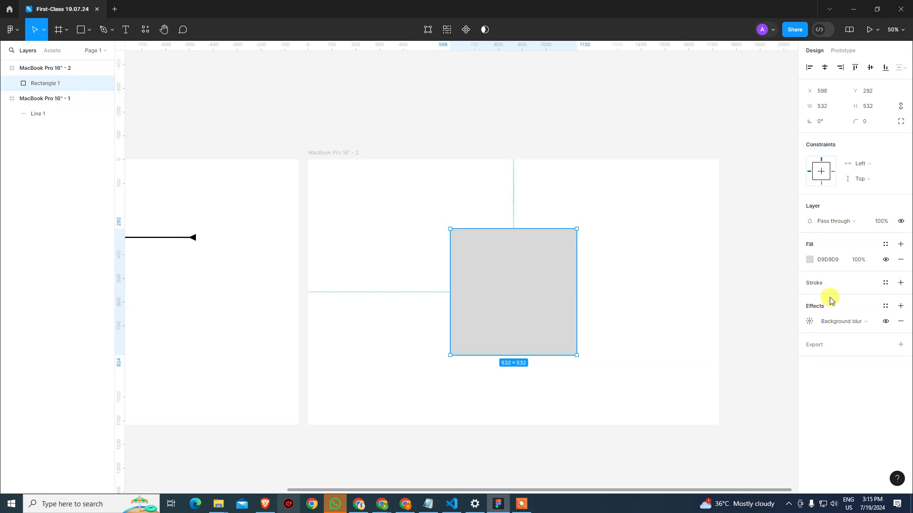
{"action": "key", "text": "Delete"}
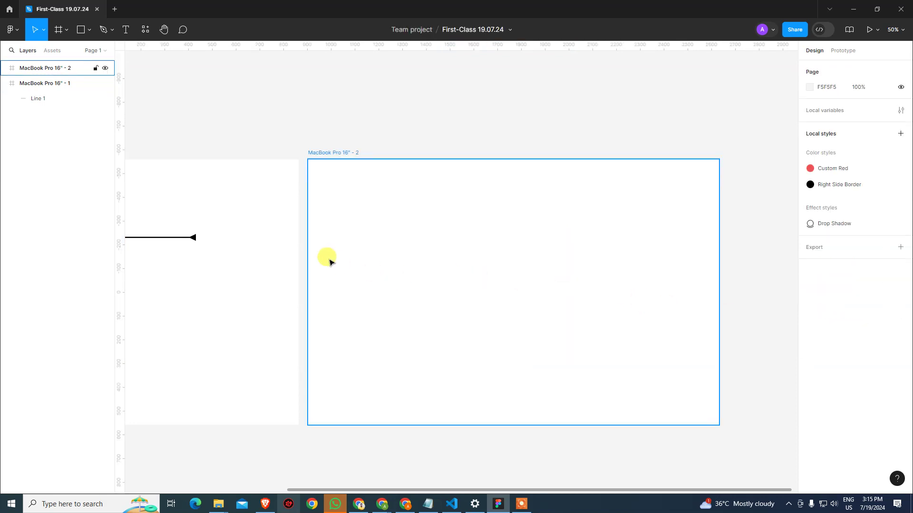
{"action": "left_click", "coordinate": [342, 154]}
{"action": "key", "text": "Delete"}
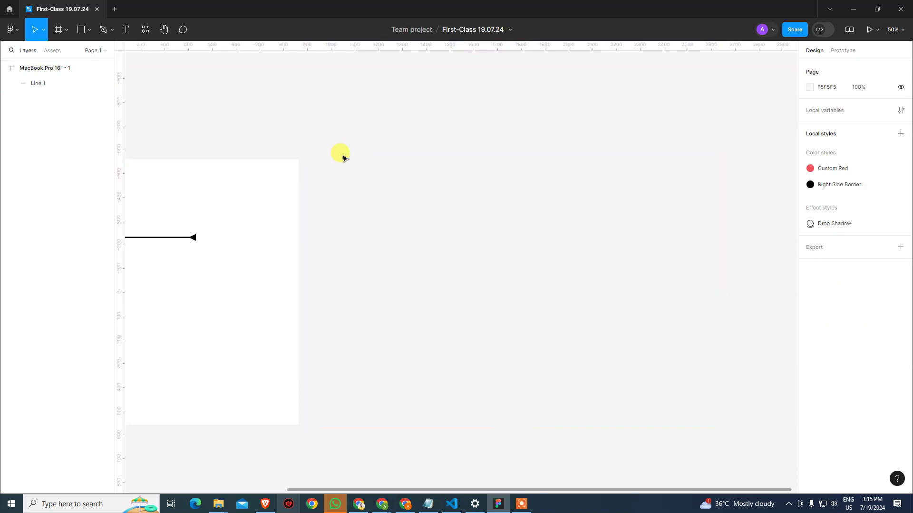
Add an export setting to the arrow line and look through its file format and scale options, keeping PNG at 1x.
{"action": "scroll", "coordinate": [338, 250], "scroll_direction": "left", "scroll_amount": 7}
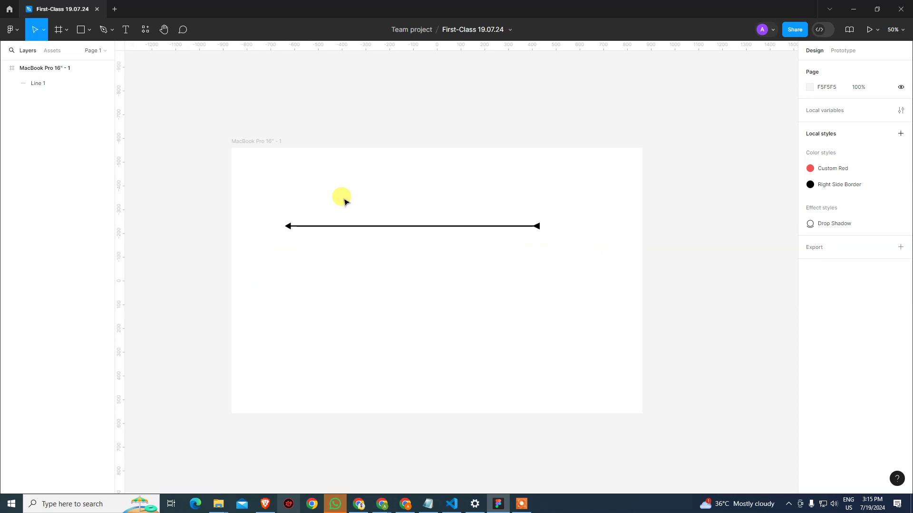
{"action": "left_click", "coordinate": [383, 227]}
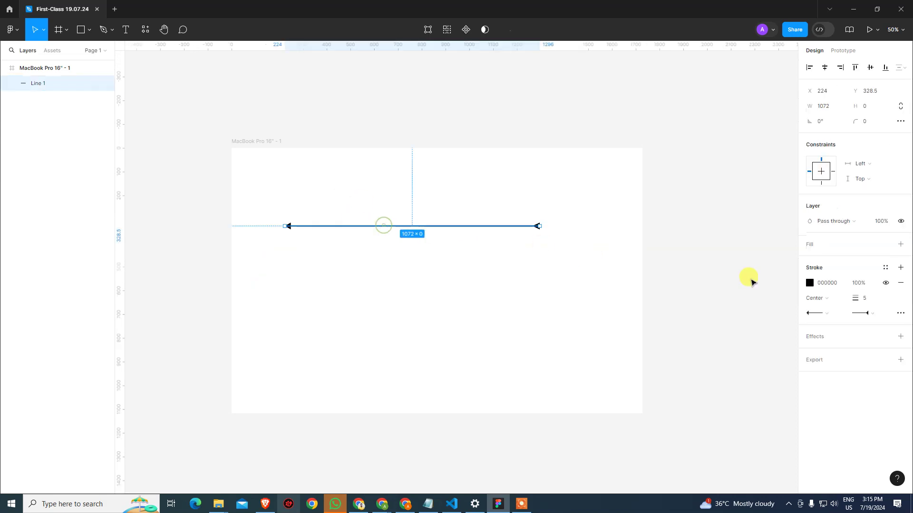
{"action": "left_click", "coordinate": [899, 361]}
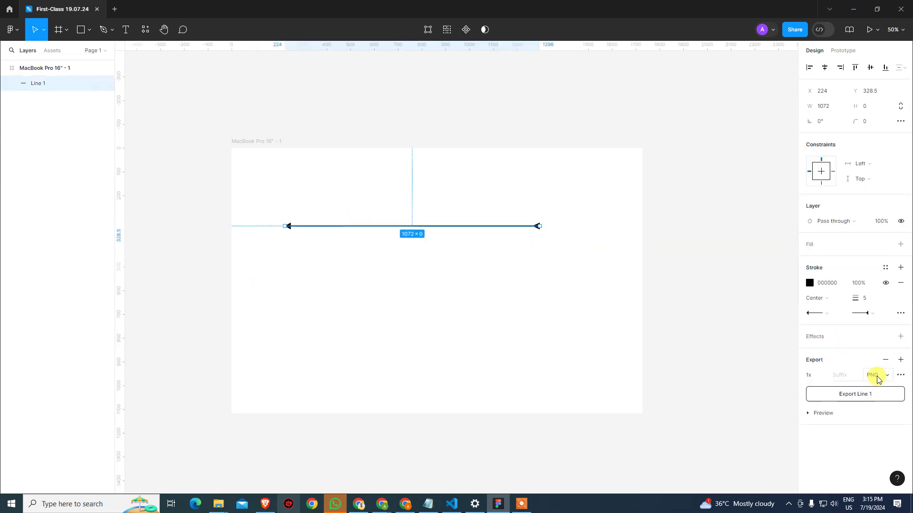
{"action": "left_click", "coordinate": [876, 375]}
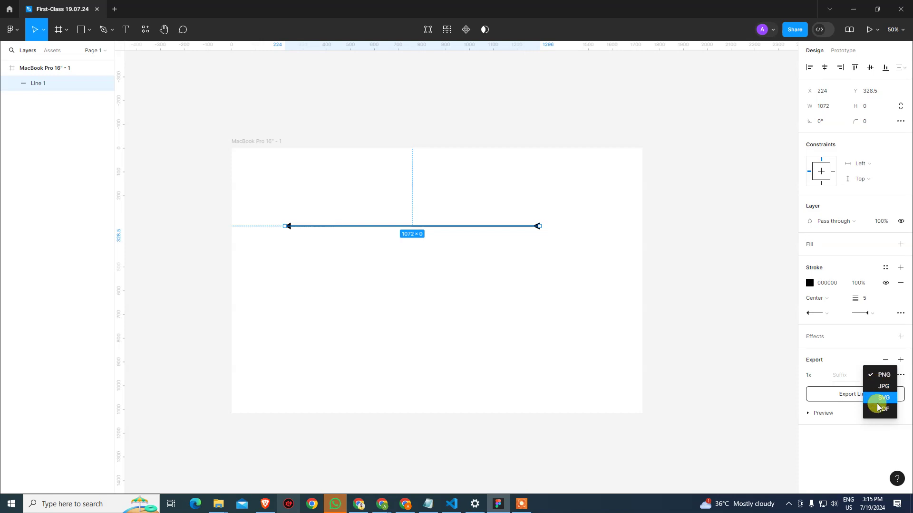
{"action": "left_click", "coordinate": [878, 434]}
{"action": "left_click", "coordinate": [824, 377]}
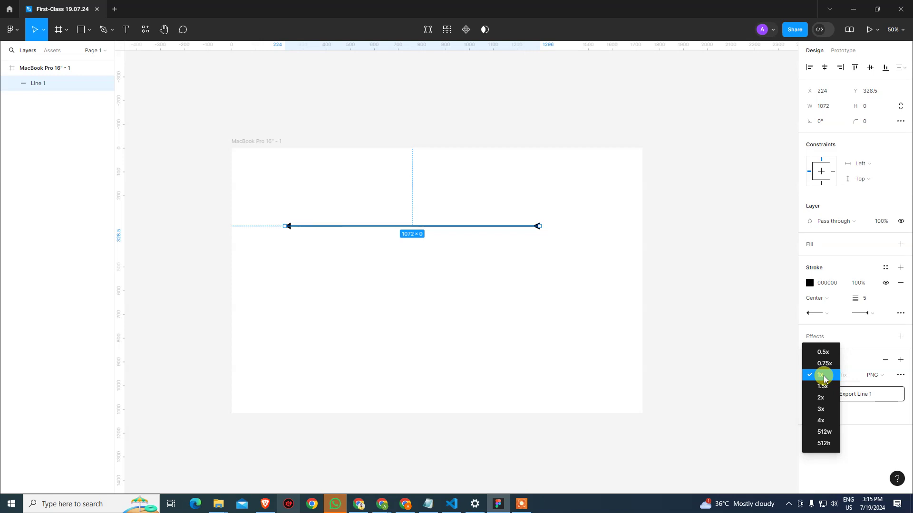
{"action": "left_click", "coordinate": [655, 155]}
Add an iPhone 14 & 15 Pro Max frame beside the MacBook Pro 16" - 1 frame.
{"action": "left_click", "coordinate": [91, 31]}
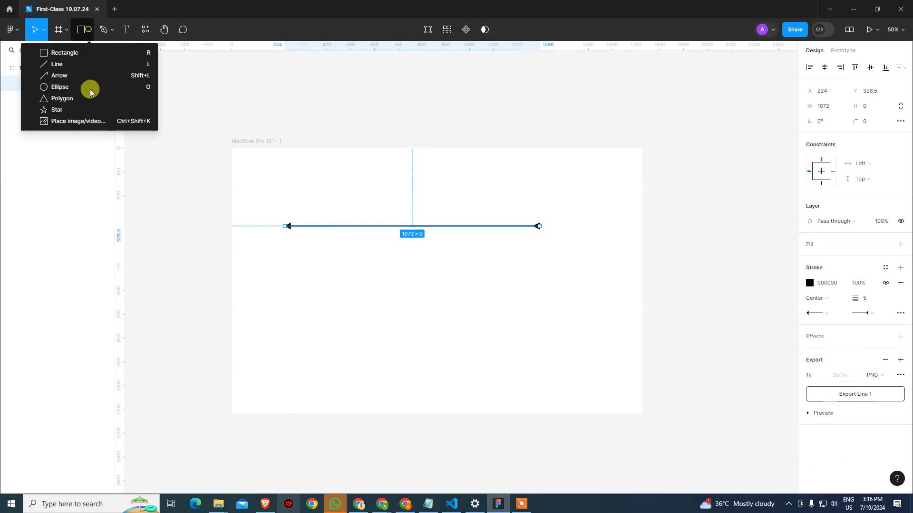
{"action": "left_click", "coordinate": [58, 31]}
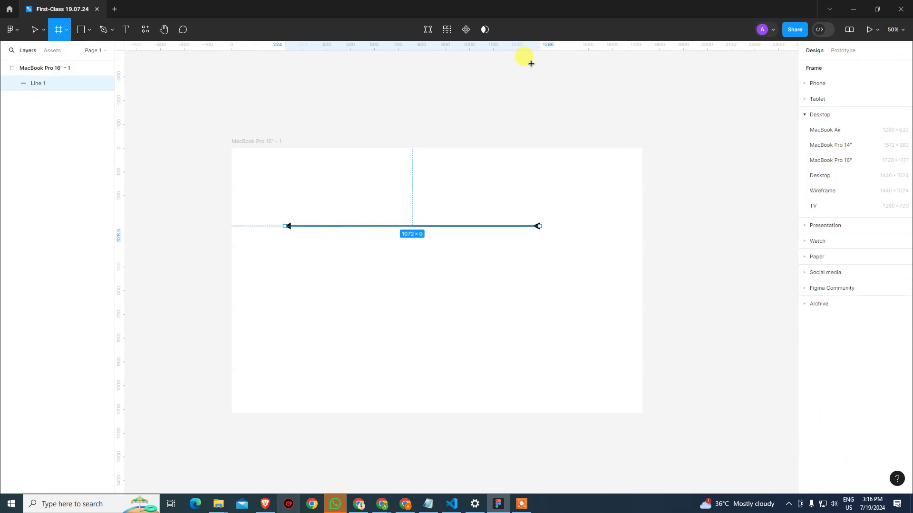
{"action": "left_click", "coordinate": [817, 115]}
{"action": "left_click", "coordinate": [819, 83]}
{"action": "left_click", "coordinate": [837, 98]}
{"action": "left_click", "coordinate": [609, 120]}
{"action": "left_click", "coordinate": [697, 169]}
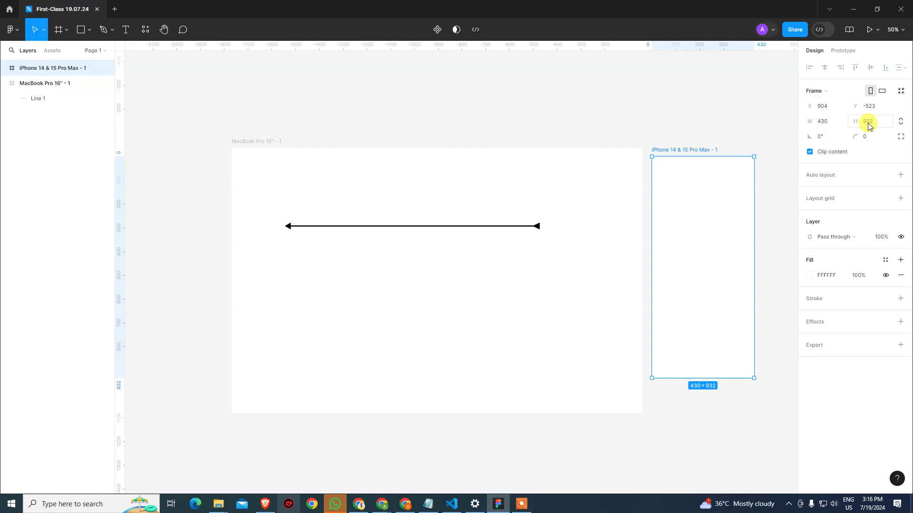
Switch to Chrome and search Google in a new tab for "iphone 15 pro max display size".
{"action": "mouse_move", "coordinate": [382, 503]}
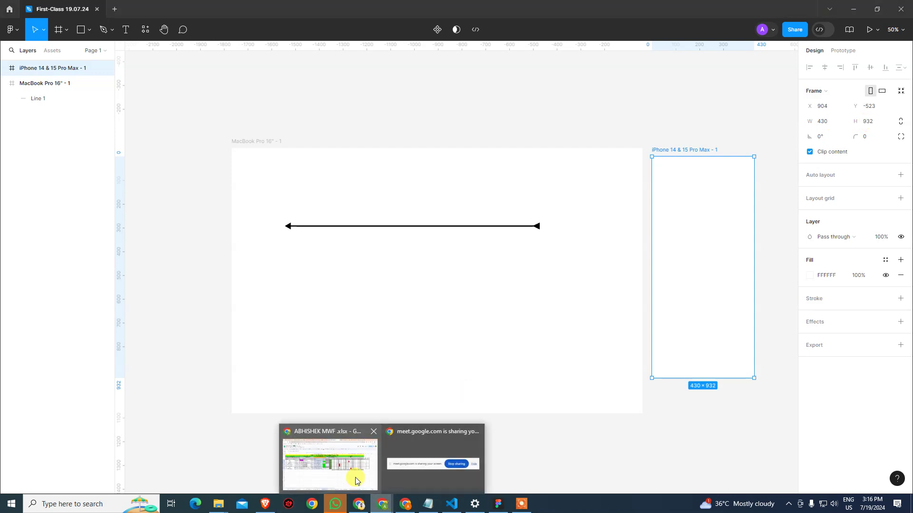
{"action": "left_click", "coordinate": [356, 480]}
{"action": "left_click", "coordinate": [812, 9]}
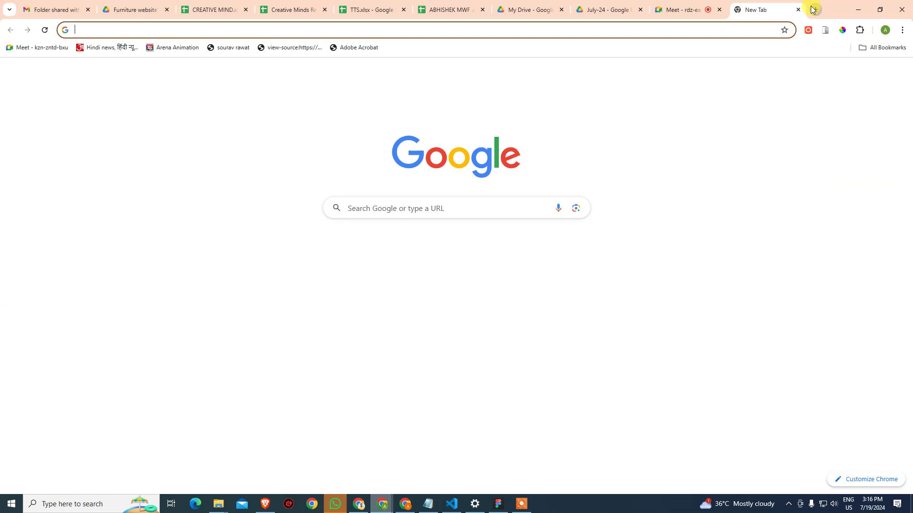
{"action": "type", "text": "IP"}
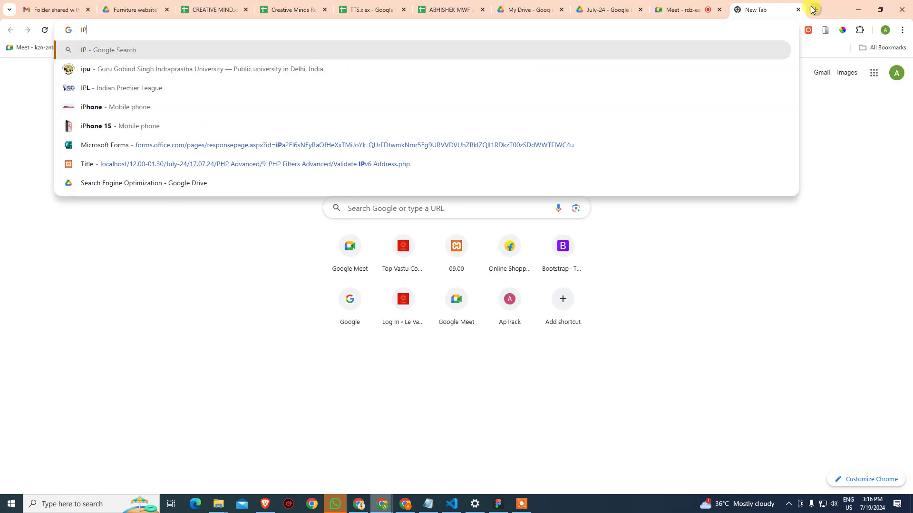
{"action": "type", "text": "HONE 15"}
{"action": "key", "text": "alt+Tab"}
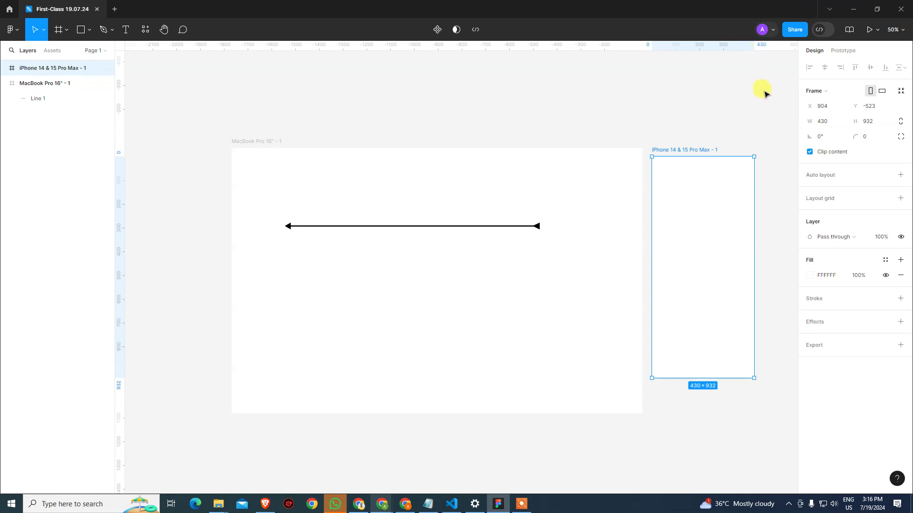
{"action": "key", "text": "alt+Tab"}
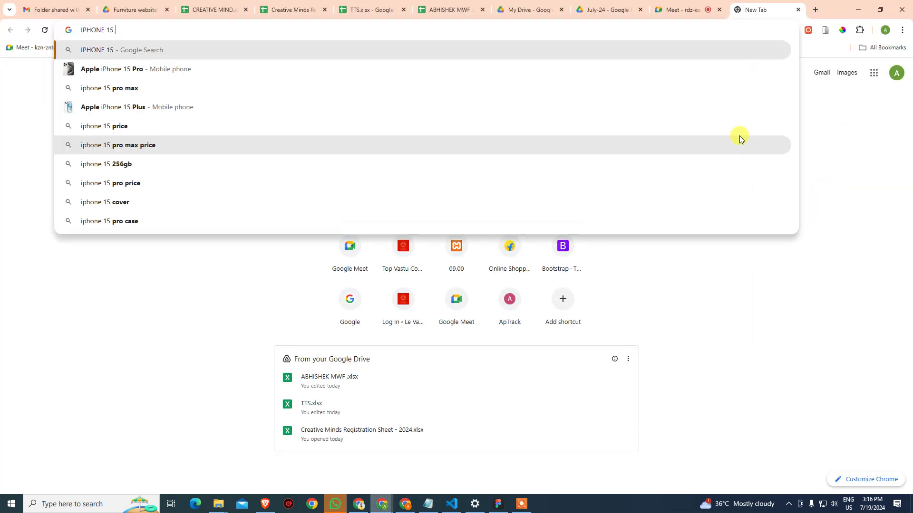
{"action": "type", "text": "PRO MAX "}
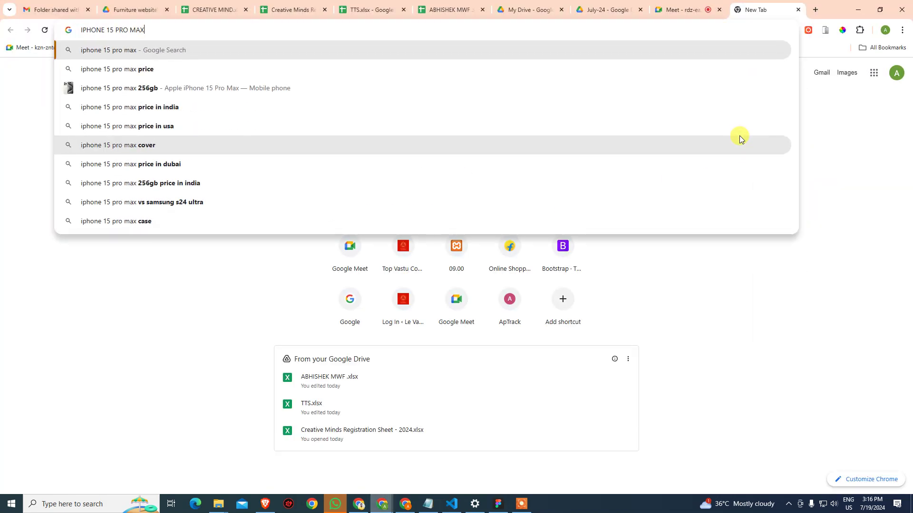
{"action": "type", "text": "DIS"}
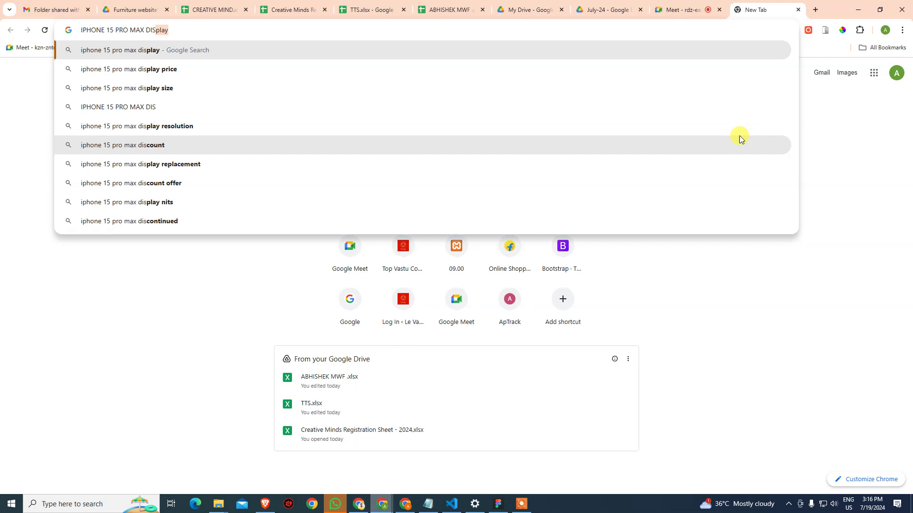
{"action": "key", "text": "Down"}
{"action": "key", "text": "Down"}
{"action": "key", "text": "Return"}
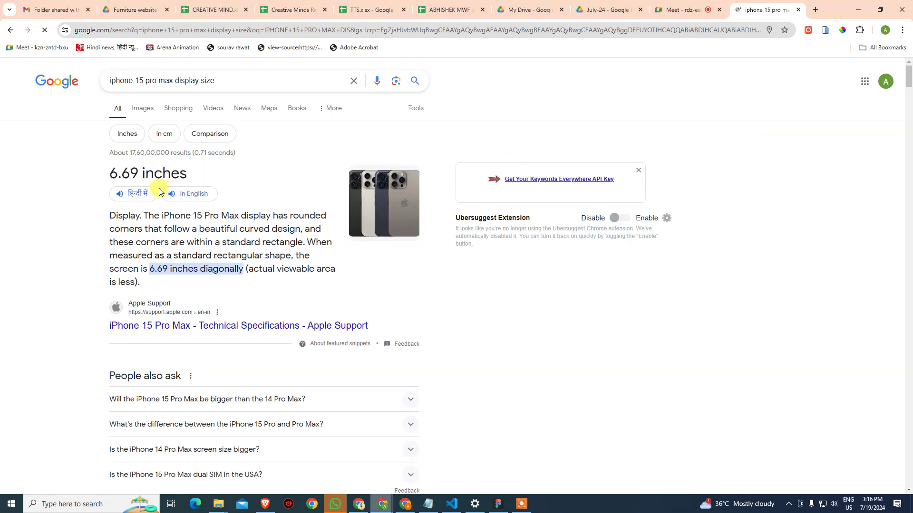
Refine the Google search to "iphone 15 pro max screen size in pixels".
{"action": "left_click", "coordinate": [258, 80]}
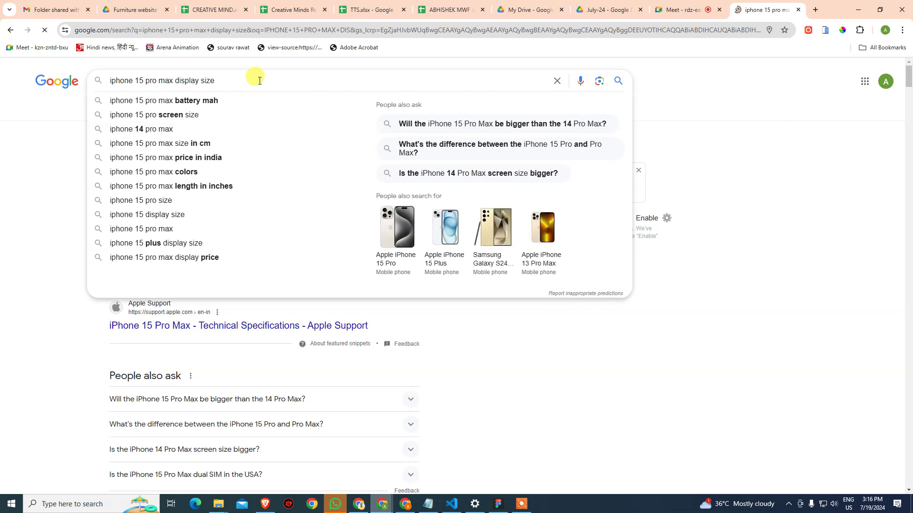
{"action": "type", "text": "IS"}
{"action": "key", "text": "BackSpace"}
{"action": "type", "text": "N"}
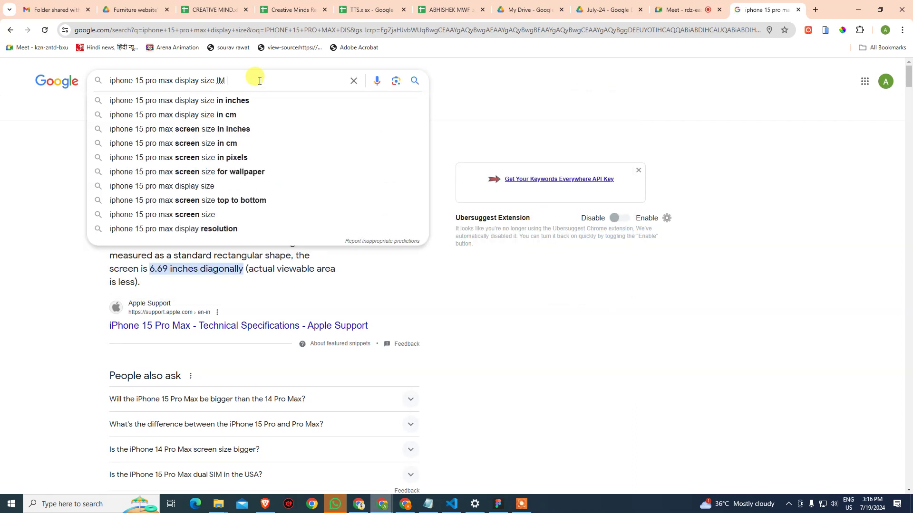
{"action": "type", "text": " P"}
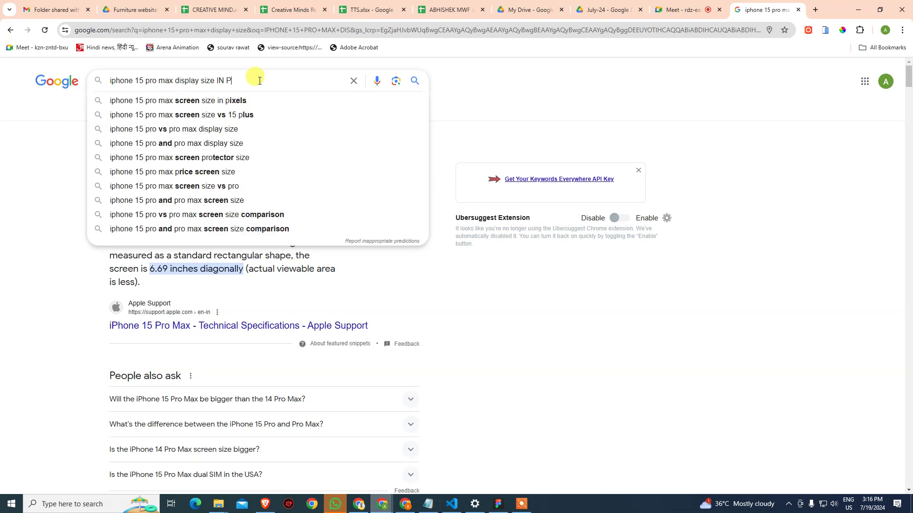
{"action": "type", "text": "IX"}
{"action": "key", "text": "Down"}
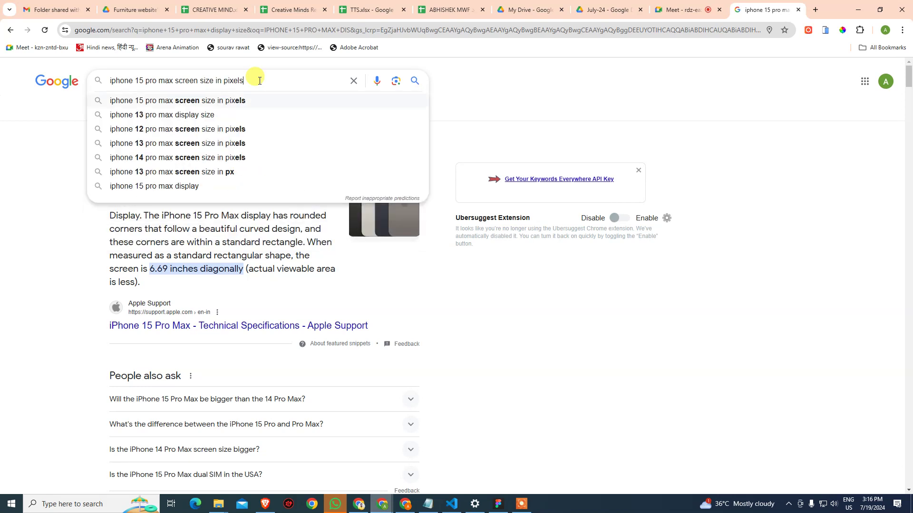
{"action": "key", "text": "Return"}
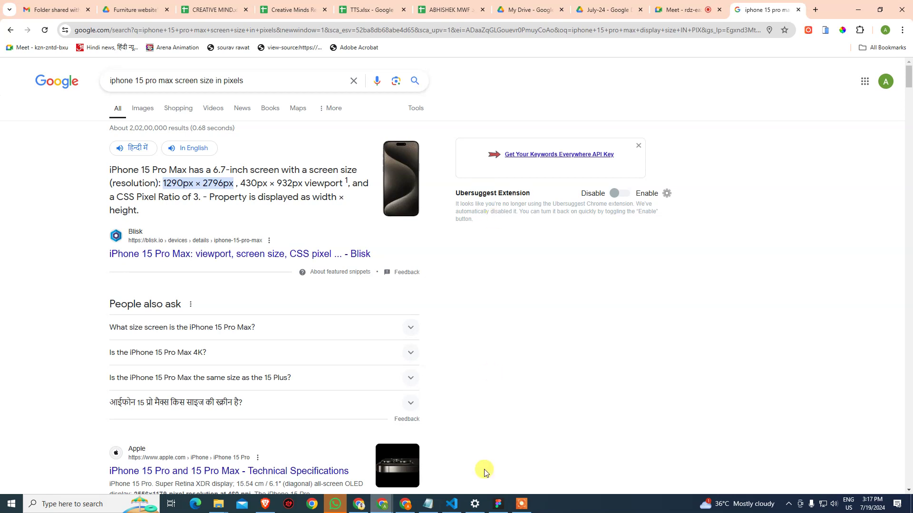
Switch between Figma and Chrome to compare the iPhone frame's dimensions with the searched screen size, ending in Figma.
{"action": "left_click", "coordinate": [498, 504]}
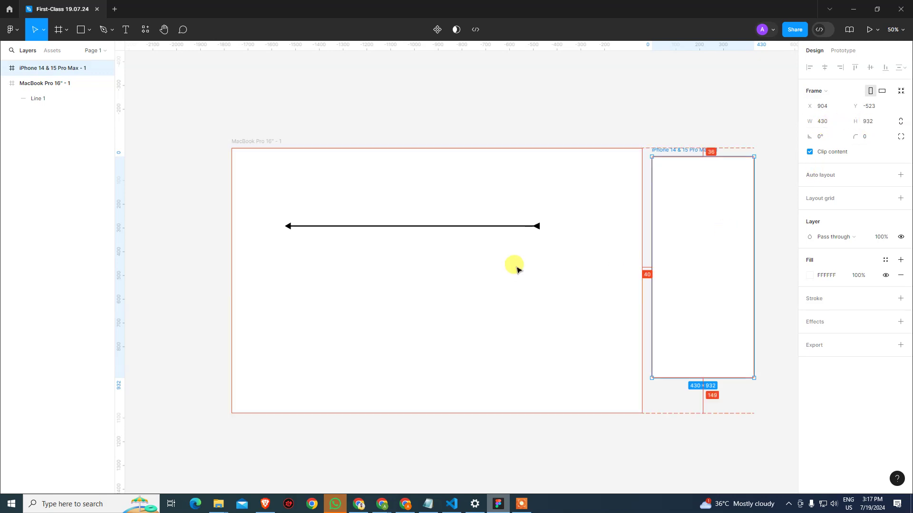
{"action": "key", "text": "alt+Tab"}
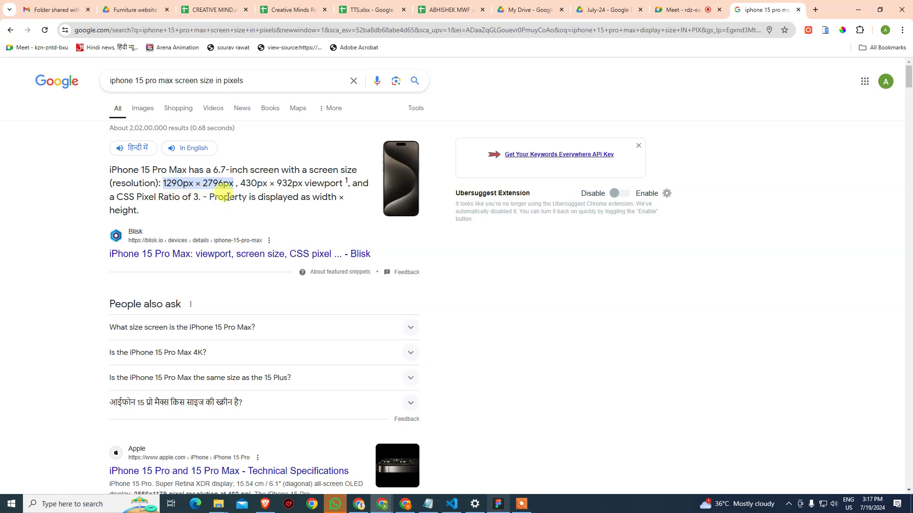
{"action": "key", "text": "alt+Tab"}
{"action": "left_click", "coordinate": [635, 118]}
{"action": "left_click_drag", "start_coordinate": [635, 119], "coordinate": [220, 124]}
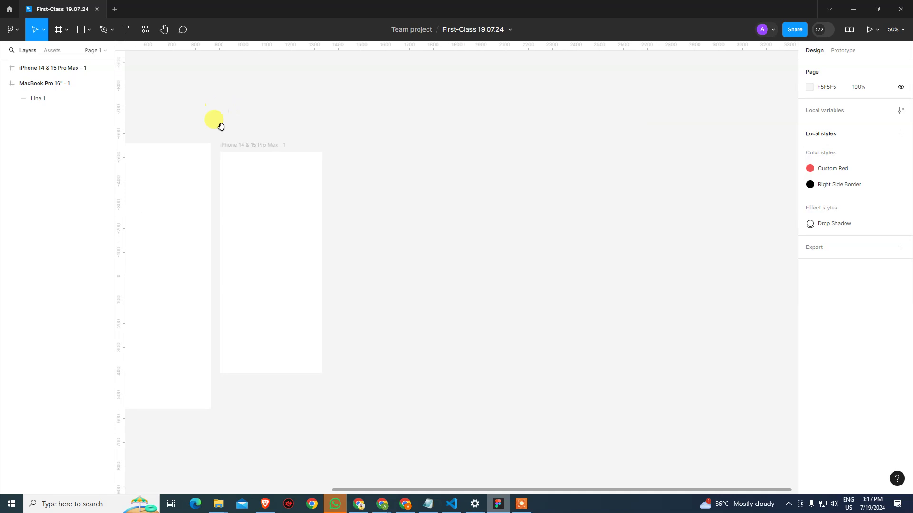
{"action": "left_click", "coordinate": [251, 146]}
{"action": "key", "text": "ctrl+v"}
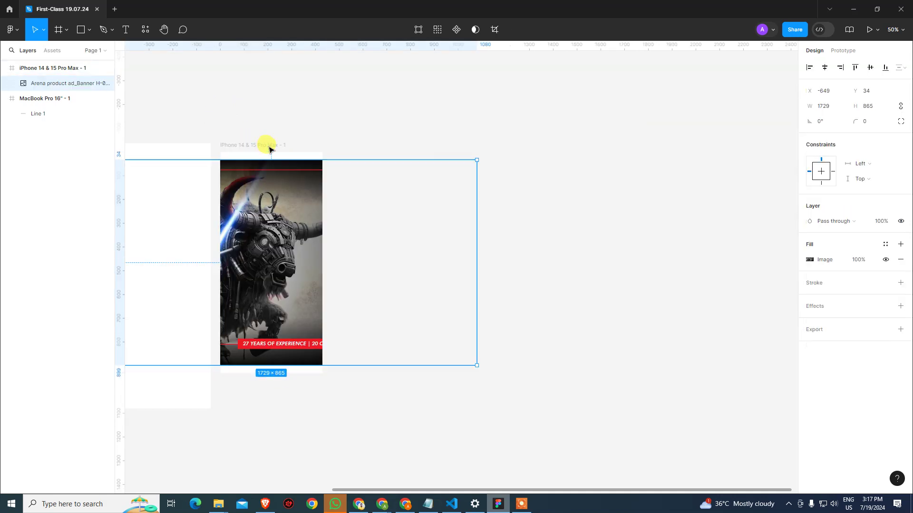
{"action": "key", "text": "ctrl+z"}
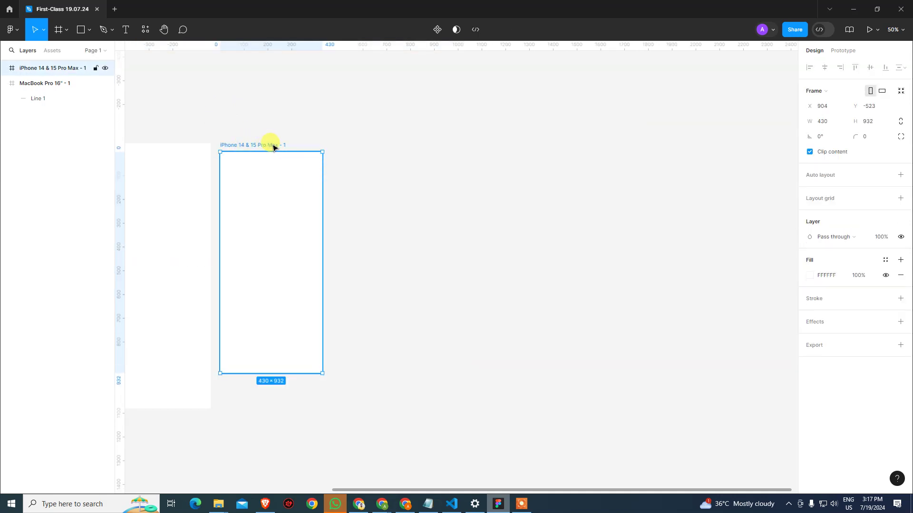
Duplicate the iPhone 14 & 15 Pro Max - 1 frame, move the copy farther right and resize it to 1290 × 2796.
{"action": "key", "text": "ctrl+d"}
{"action": "left_click_drag", "start_coordinate": [353, 145], "coordinate": [459, 158]}
{"action": "left_click", "coordinate": [844, 123]}
{"action": "type", "text": "1290"}
{"action": "key", "text": "Tab"}
{"action": "type", "text": "2796"}
{"action": "key", "text": "Return"}
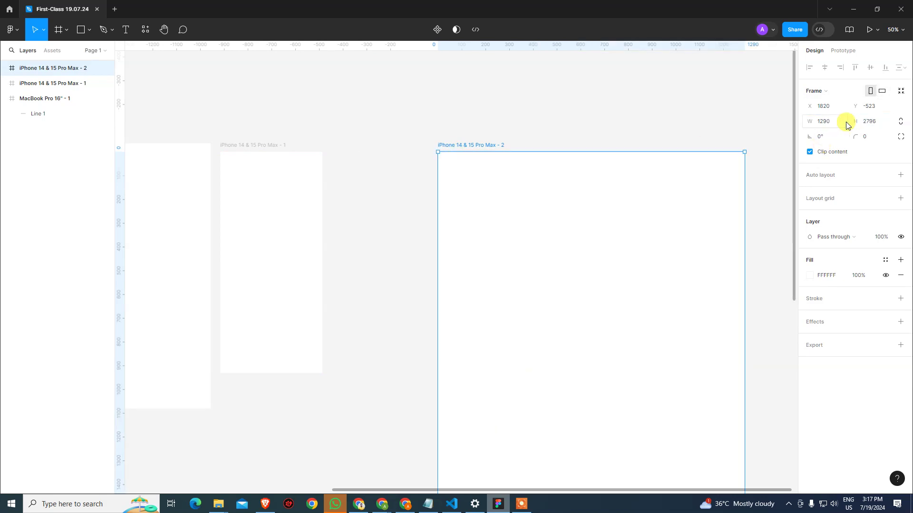
Present the 1290 × 2796 iPhone 14 & 15 Pro Max - 2 frame as a prototype.
{"action": "left_click", "coordinate": [609, 108]}
{"action": "key", "text": "shift+1"}
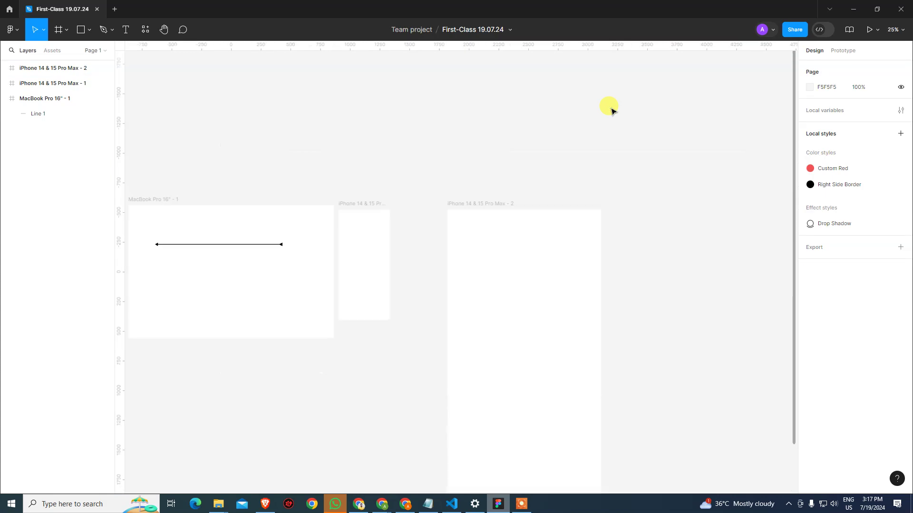
{"action": "scroll", "coordinate": [534, 204], "scroll_direction": "down", "scroll_amount": 2}
{"action": "left_click", "coordinate": [518, 208]}
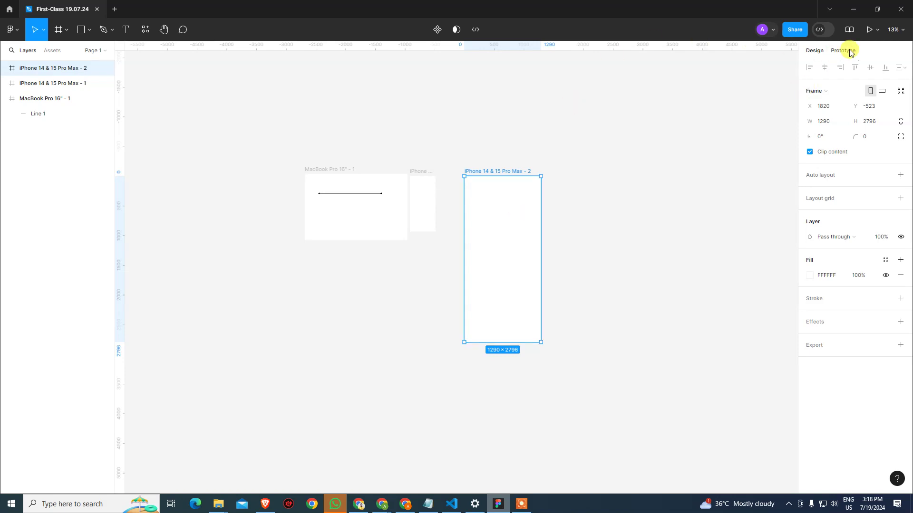
{"action": "left_click", "coordinate": [866, 30]}
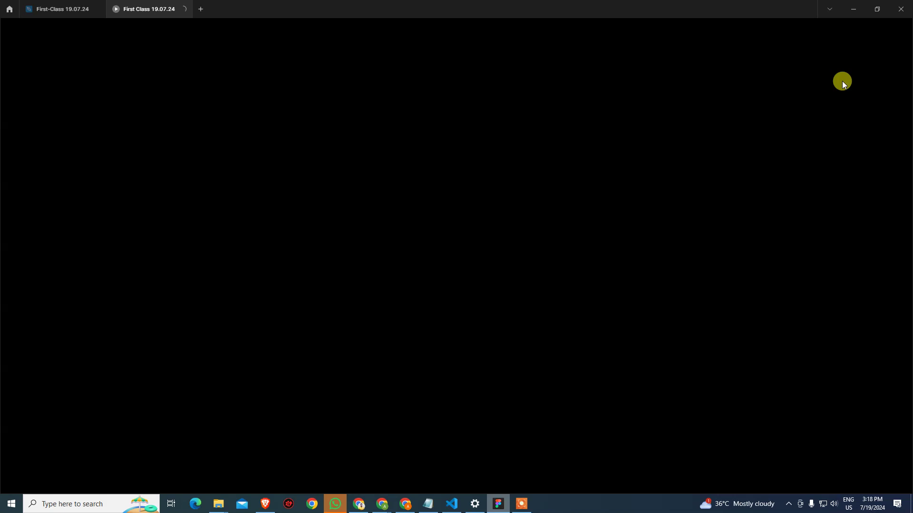
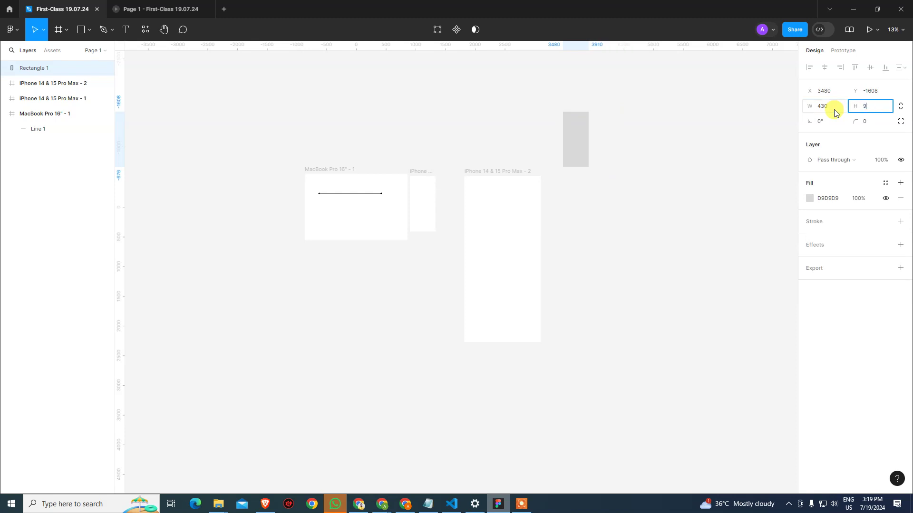
Set the grey rectangle's height to 932 and move it into the upper-left corner of the iPhone 14 & 15 Pro Max - 2 frame.
{"action": "key", "text": "BackSpace"}
{"action": "type", "text": "32"}
{"action": "key", "text": "Return"}
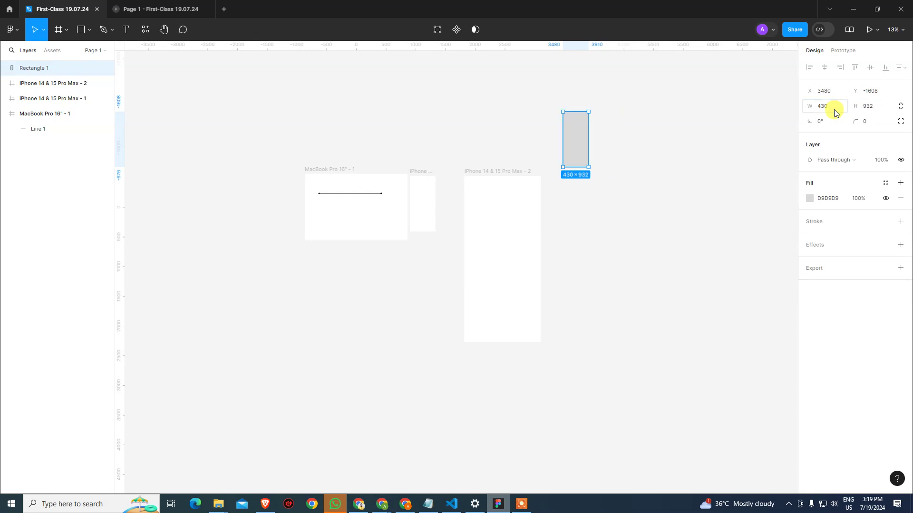
{"action": "left_click_drag", "start_coordinate": [573, 157], "coordinate": [473, 222]}
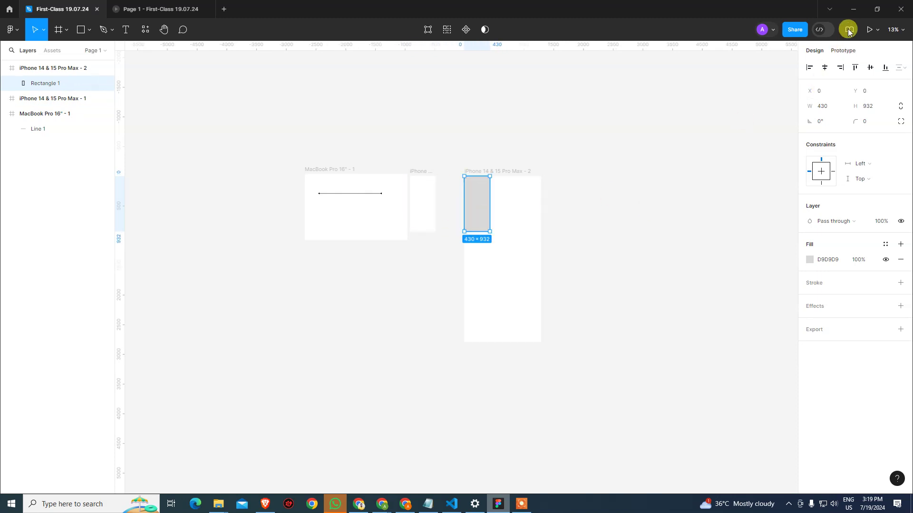
Preview the grey rectangle in the prototype presentation, and close the presentation to return to the design file.
{"action": "left_click", "coordinate": [167, 10]}
{"action": "left_click", "coordinate": [877, 483]}
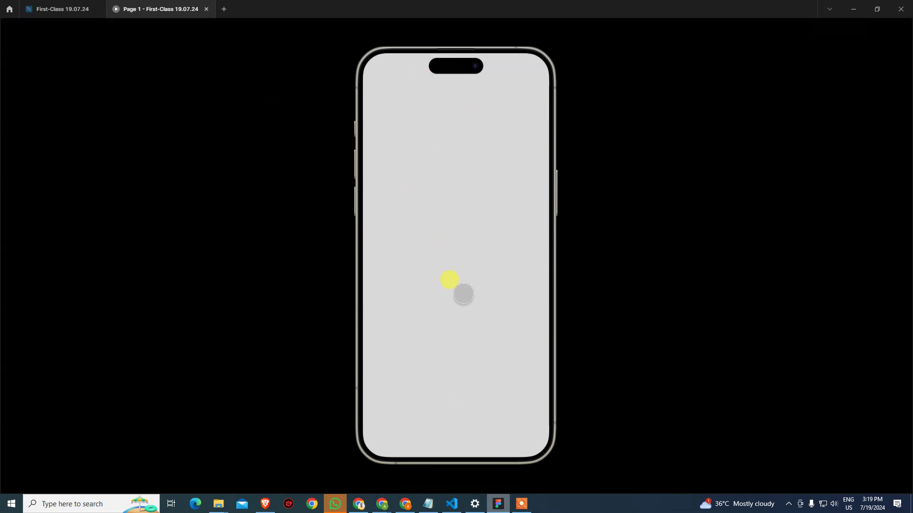
{"action": "left_click", "coordinate": [206, 9]}
{"action": "left_click", "coordinate": [677, 231]}
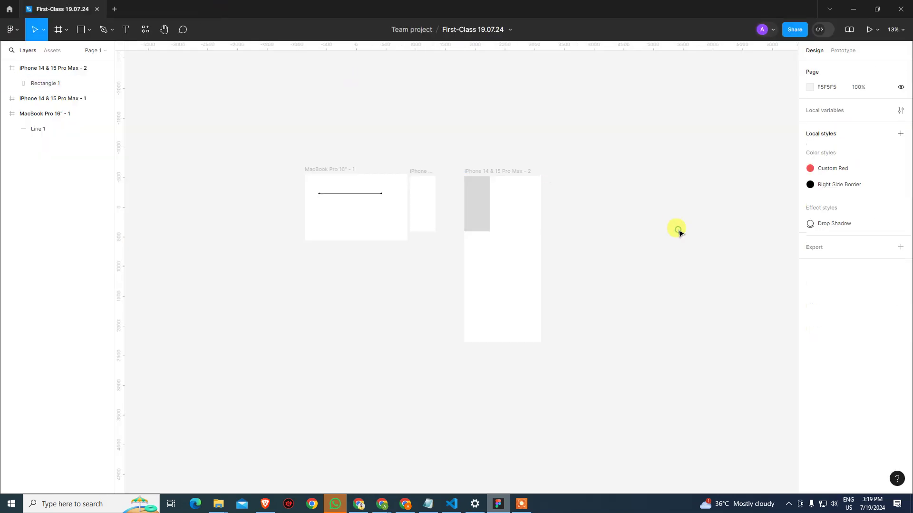
Compare the dimensions of the large iPhone 14 & 15 Pro Max - 2 frame with those of the original iPhone frame.
{"action": "left_click", "coordinate": [511, 174]}
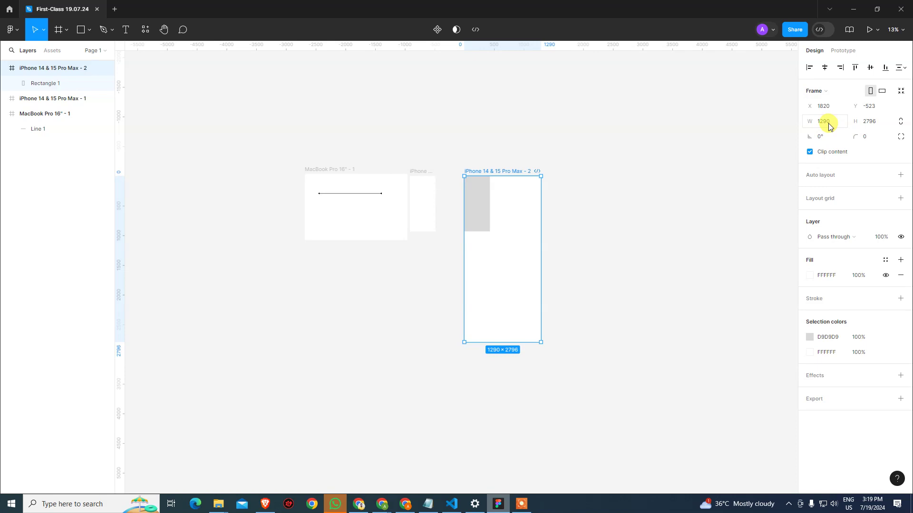
{"action": "left_click", "coordinate": [418, 171]}
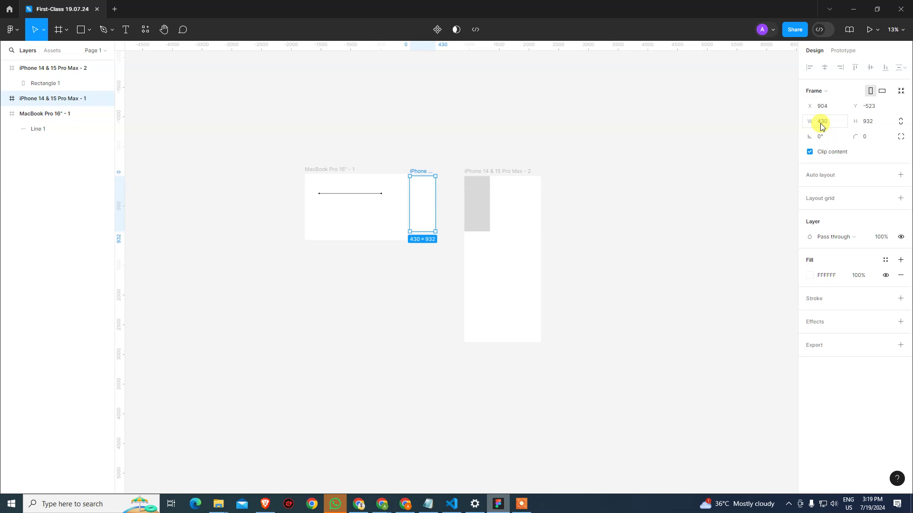
{"action": "left_click", "coordinate": [542, 156]}
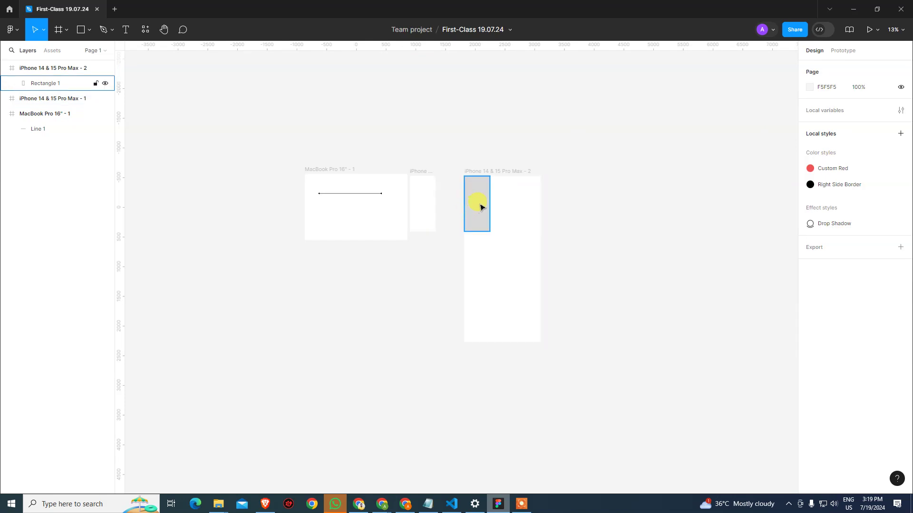
Duplicate the iPhone 14 & 15 Pro Max - 2 frame with its rectangle and constrain the copy's proportions.
{"action": "left_click", "coordinate": [516, 170]}
{"action": "key", "text": "ctrl+d"}
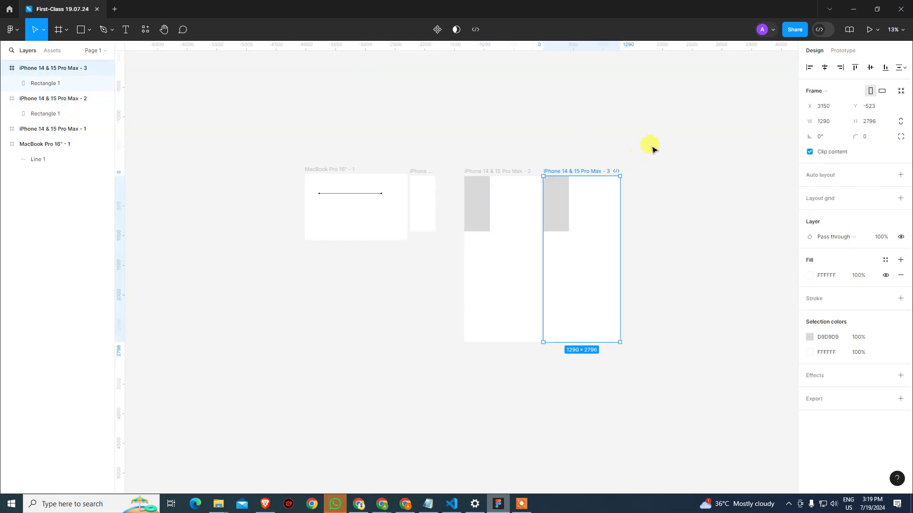
{"action": "left_click", "coordinate": [652, 149]}
{"action": "left_click", "coordinate": [594, 173]}
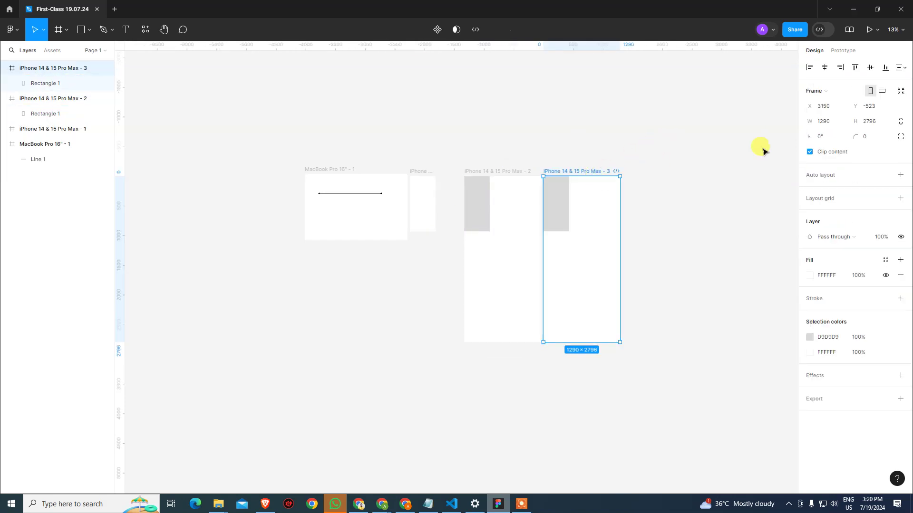
{"action": "left_click", "coordinate": [900, 121]}
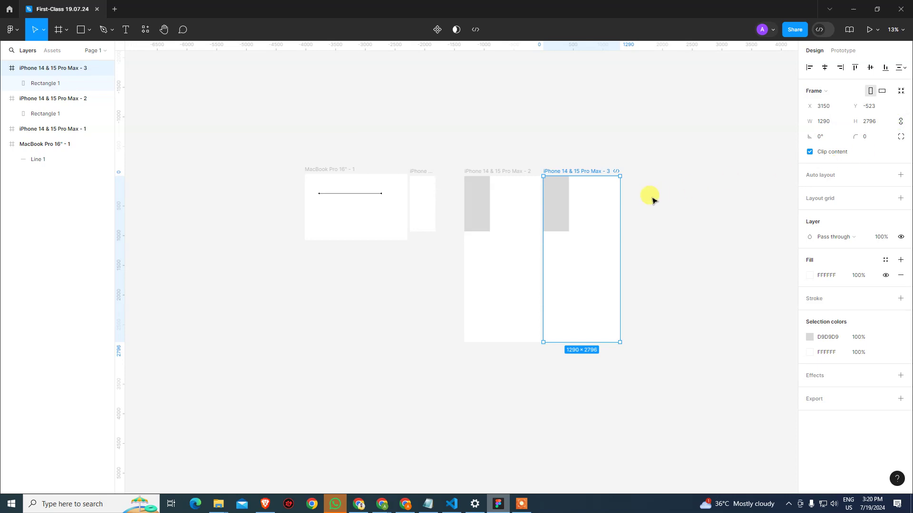
Open the Windows Calculator and divide 1290 by 2.
{"action": "key", "text": "super+r"}
{"action": "type", "text": "calc"}
{"action": "key", "text": "Return"}
{"action": "type", "text": "1"}
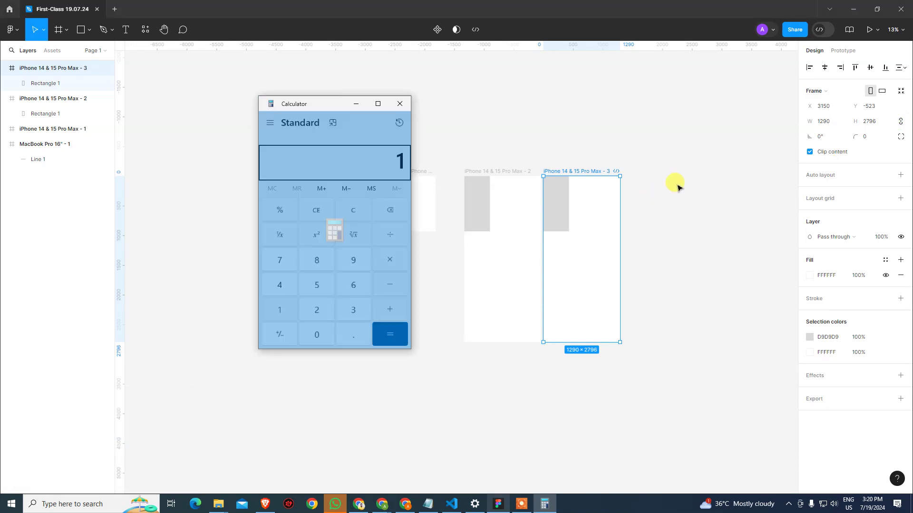
{"action": "type", "text": "290/2"}
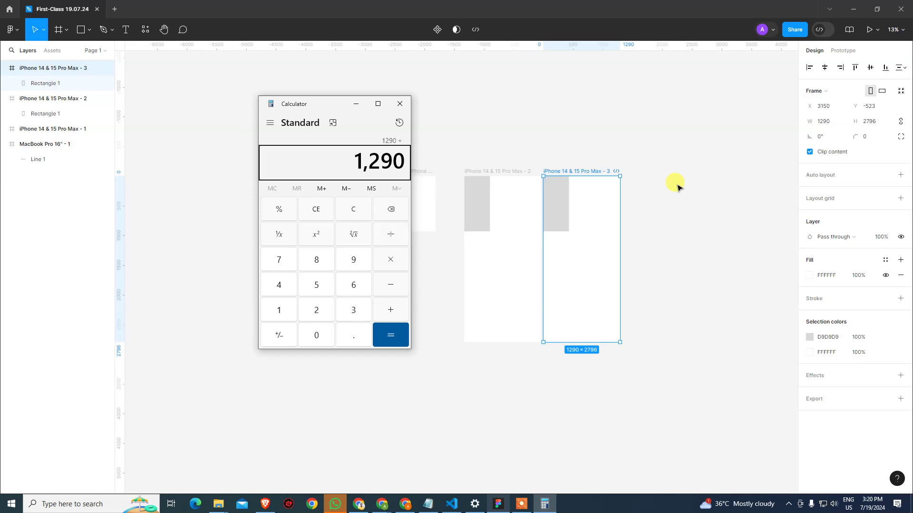
{"action": "key", "text": "Return"}
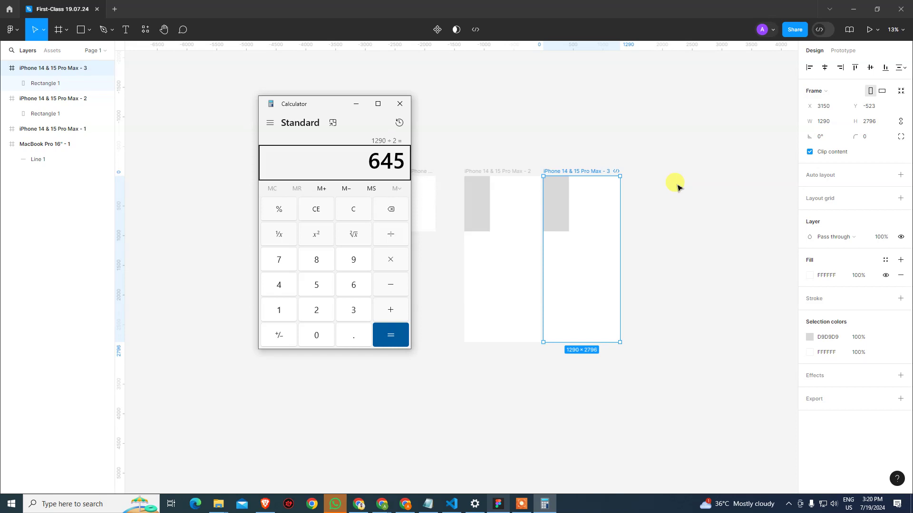
Calculate 1290 divided by 3 and 2796 divided by 3.
{"action": "key", "text": "Escape"}
{"action": "type", "text": "1290/3"}
{"action": "key", "text": "Return"}
{"action": "key", "text": "Escape"}
{"action": "type", "text": "2796"}
{"action": "type", "text": "/3"}
{"action": "key", "text": "Return"}
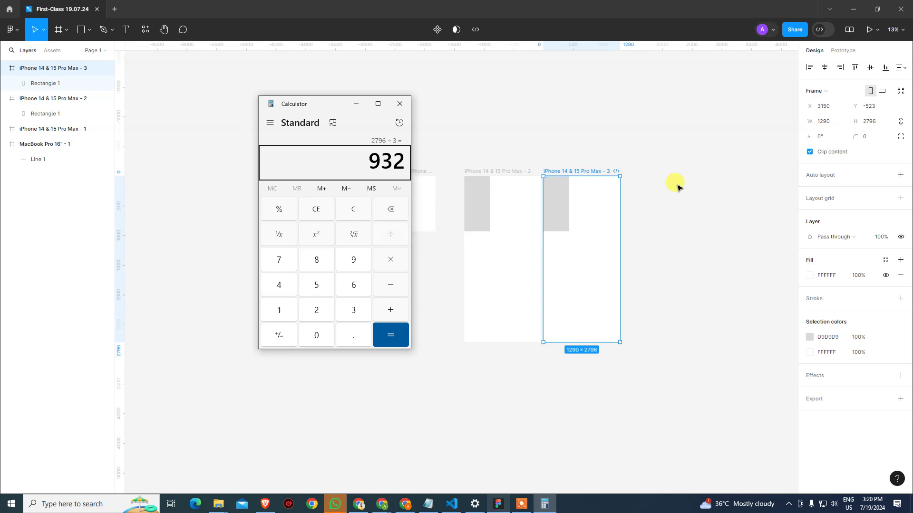
Return to Figma and check the original iPhone frame's dimensions against the calculated values.
{"action": "left_click", "coordinate": [536, 119]}
{"action": "left_click", "coordinate": [424, 172]}
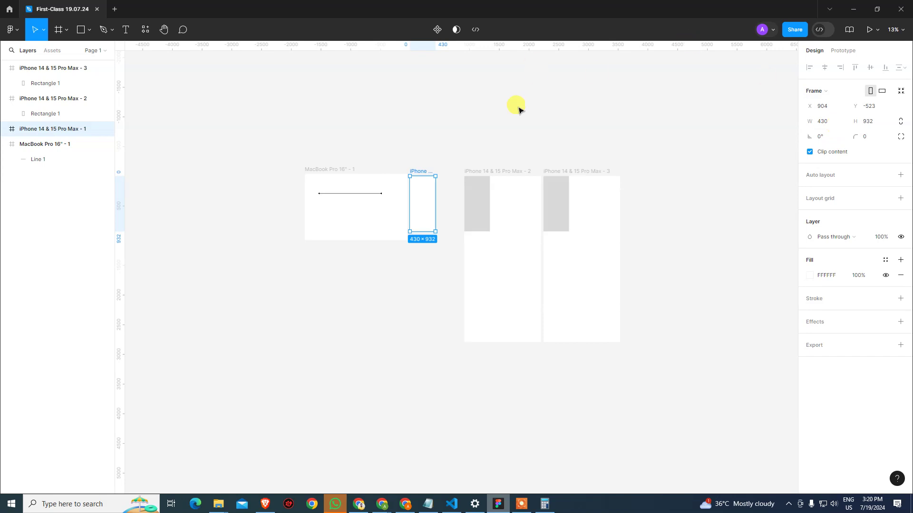
{"action": "left_click", "coordinate": [524, 146]}
Delete the rectangle from iPhone 14 & 15 Pro Max - 3 and move the one in frame 2 into iPhone 14 & 15 Pro Max - 1.
{"action": "left_click", "coordinate": [561, 213]}
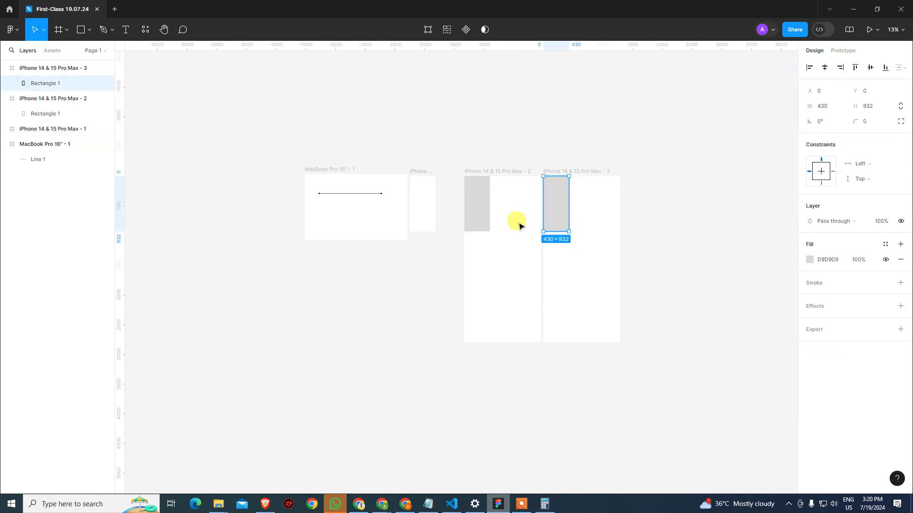
{"action": "left_click", "coordinate": [483, 211]}
{"action": "left_click_drag", "start_coordinate": [475, 210], "coordinate": [422, 197]}
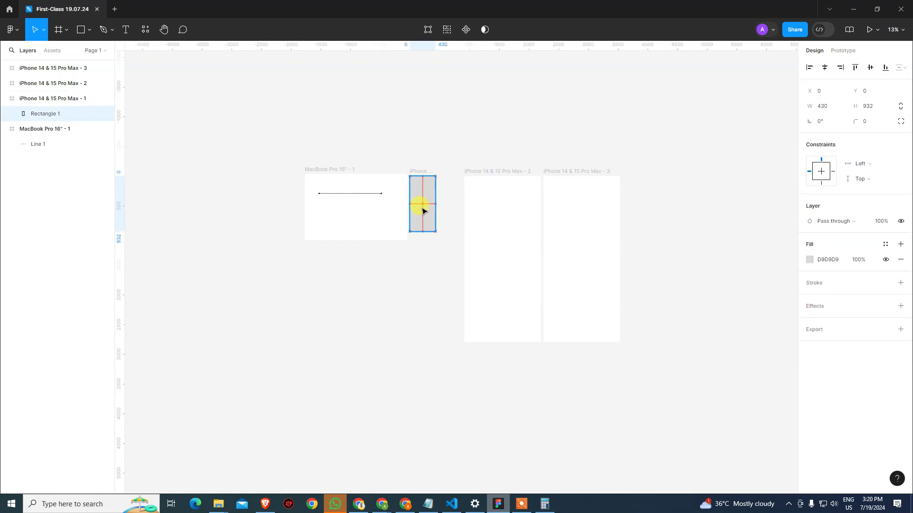
{"action": "left_click", "coordinate": [469, 148]}
Add a PNG export setting at 3x scale to the iPhone 14 & 15 Pro Max - 1 frame.
{"action": "left_click", "coordinate": [433, 209]}
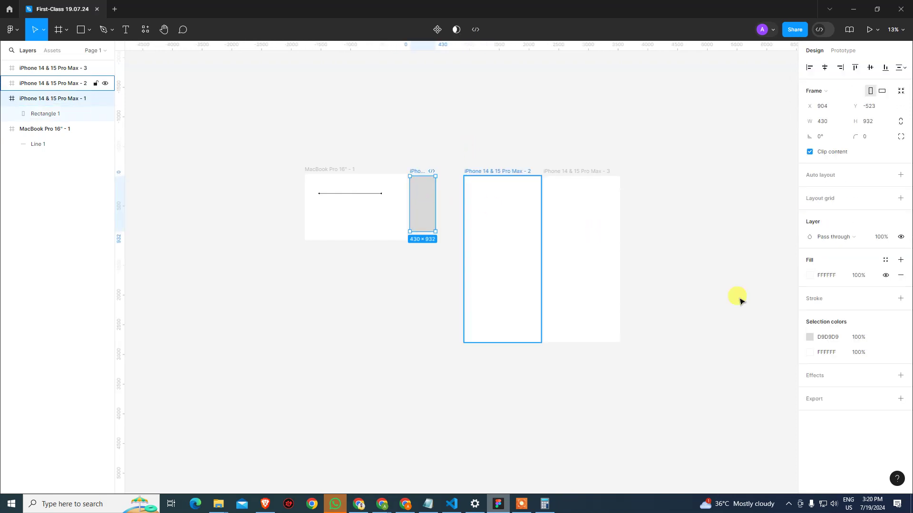
{"action": "left_click", "coordinate": [900, 399]}
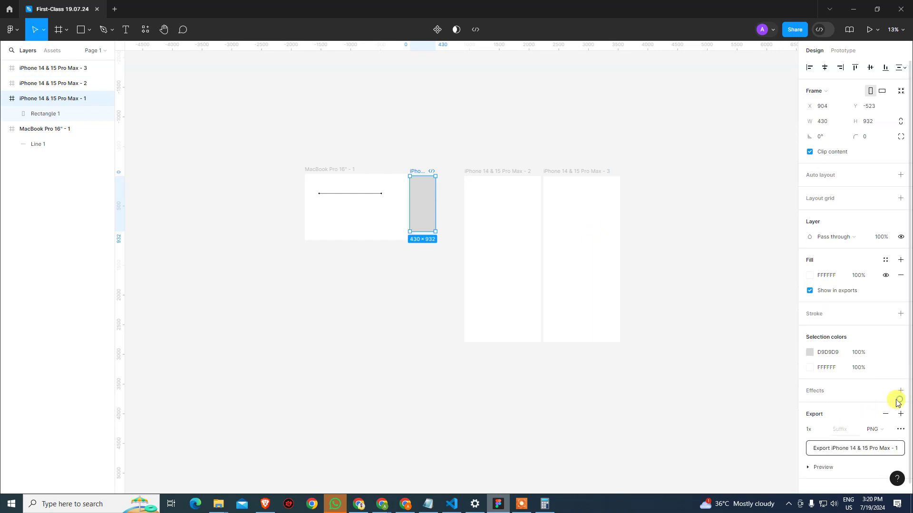
{"action": "left_click", "coordinate": [821, 430]}
{"action": "left_click", "coordinate": [824, 447]}
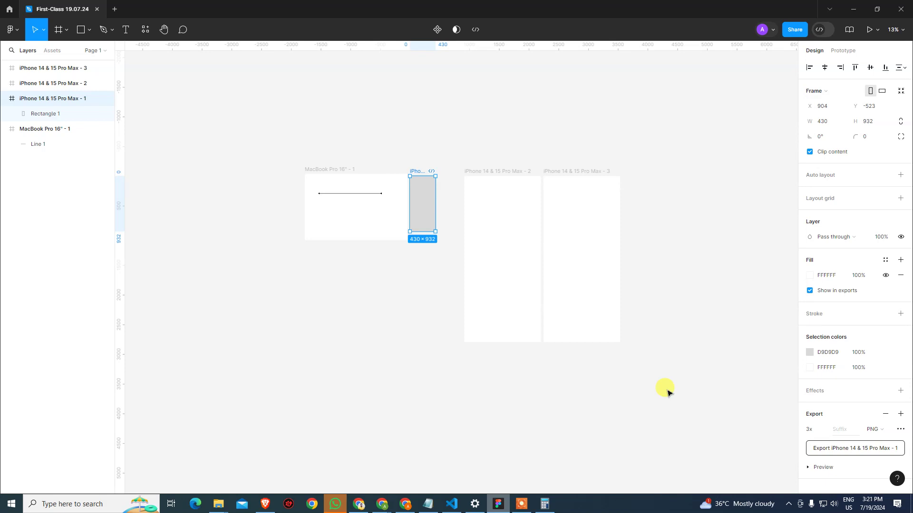
Export the iPhone 14 & 15 Pro Max - 1 frame under its default name into the Figma folder on the Desktop.
{"action": "left_click", "coordinate": [845, 449]}
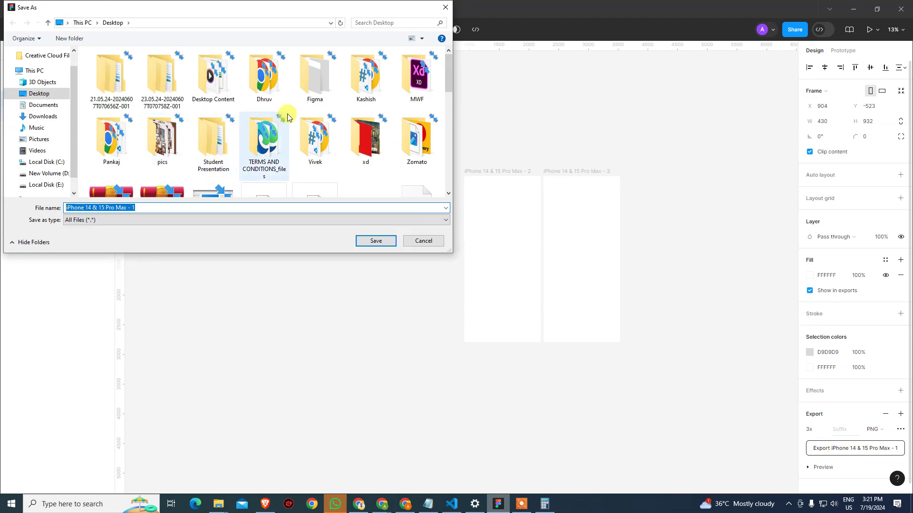
{"action": "double_click", "coordinate": [311, 94]}
{"action": "left_click", "coordinate": [181, 205]}
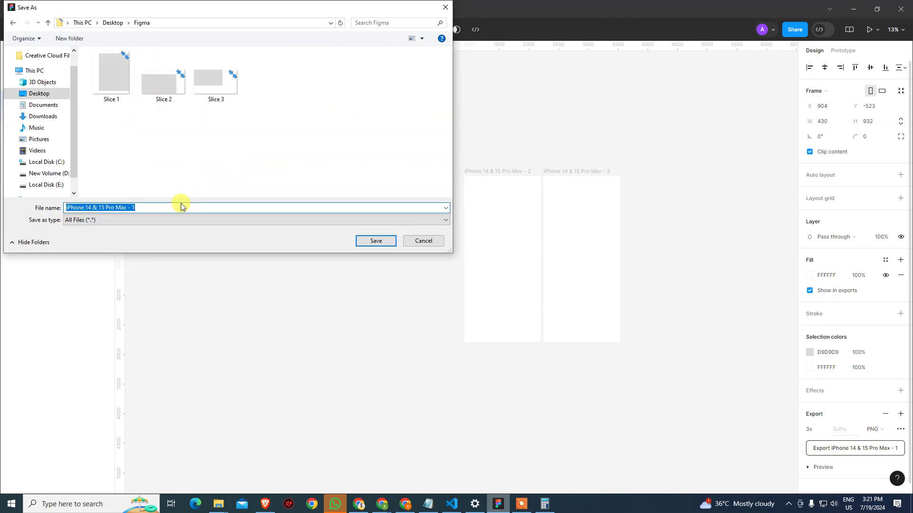
{"action": "left_click", "coordinate": [180, 205]}
{"action": "key", "text": "Return"}
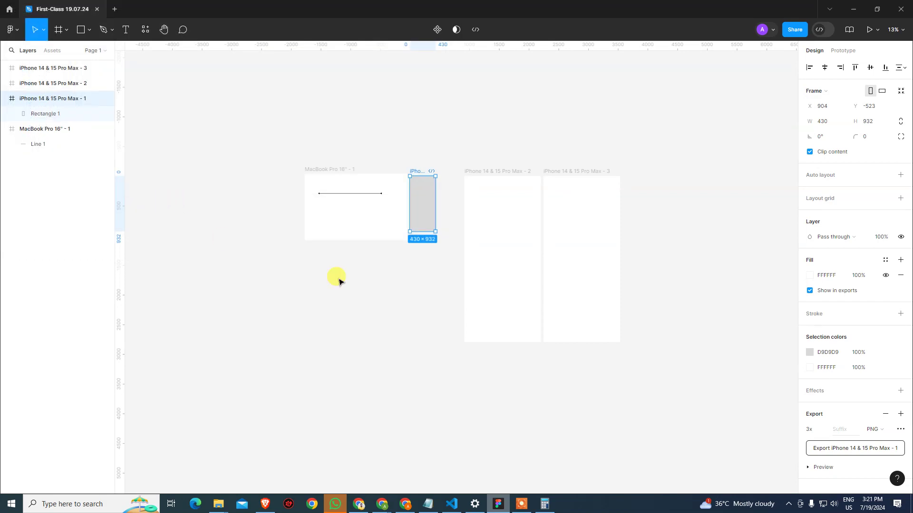
{"action": "left_click", "coordinate": [666, 259]}
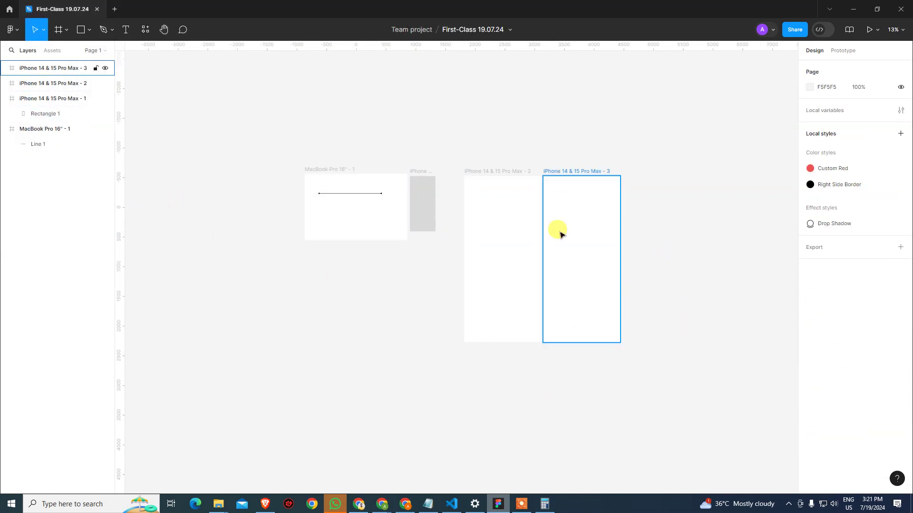
Place the exported iPhone 14 & 15 Pro Max - 1 image from the Desktop's Figma folder on the empty canvas.
{"action": "left_click", "coordinate": [13, 30]}
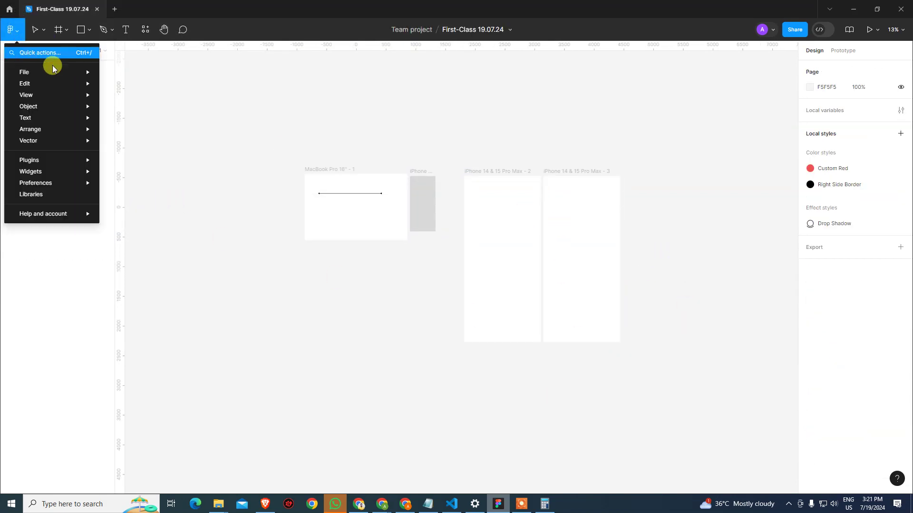
{"action": "mouse_move", "coordinate": [73, 72]}
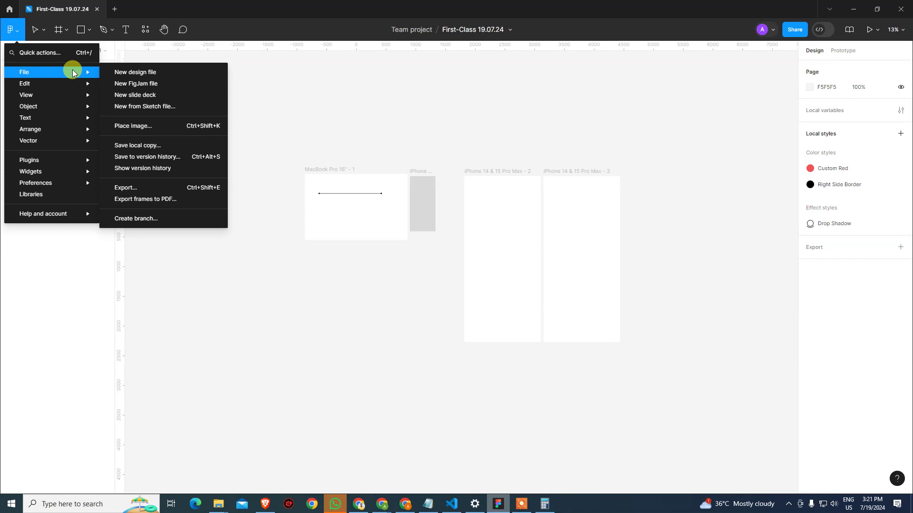
{"action": "left_click", "coordinate": [177, 126]}
{"action": "left_click", "coordinate": [117, 92]}
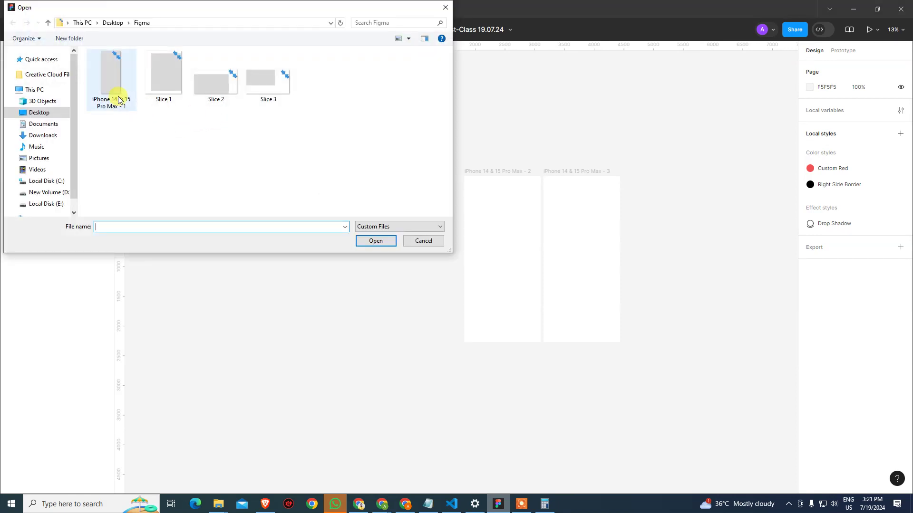
{"action": "left_click", "coordinate": [374, 241]}
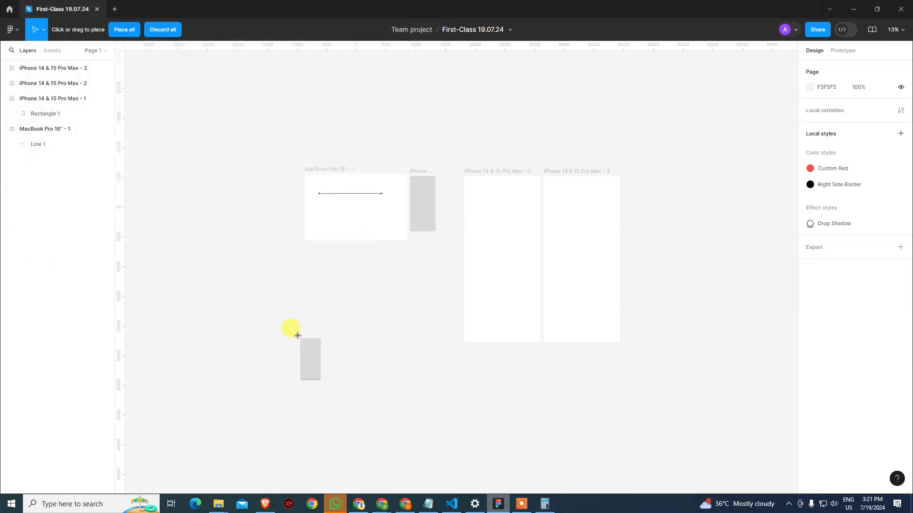
{"action": "left_click", "coordinate": [272, 312]}
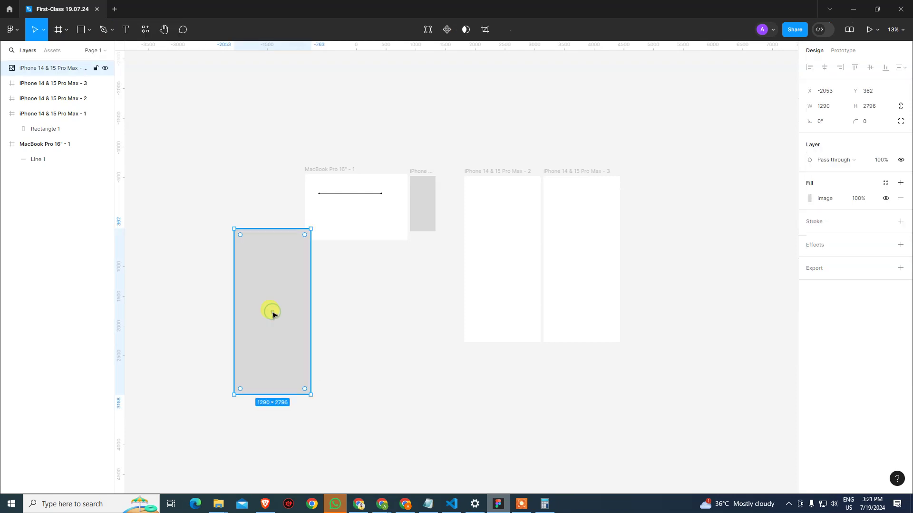
Move the placed image into the iPhone 14 & 15 Pro Max - 3 frame and compare that frame's size with frame 1.
{"action": "left_click", "coordinate": [392, 311]}
{"action": "left_click", "coordinate": [275, 285]}
{"action": "left_click_drag", "start_coordinate": [276, 284], "coordinate": [587, 232]}
{"action": "left_click", "coordinate": [635, 234]}
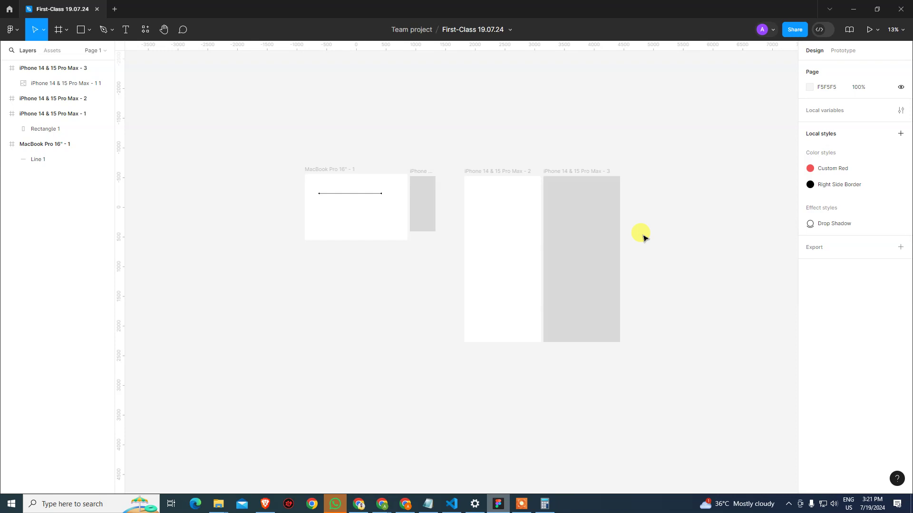
{"action": "left_click", "coordinate": [419, 169]}
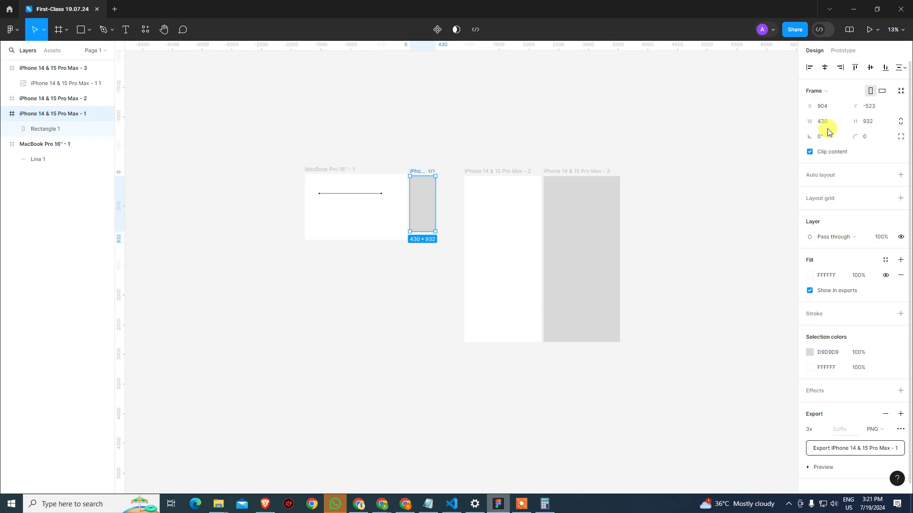
{"action": "left_click", "coordinate": [555, 216]}
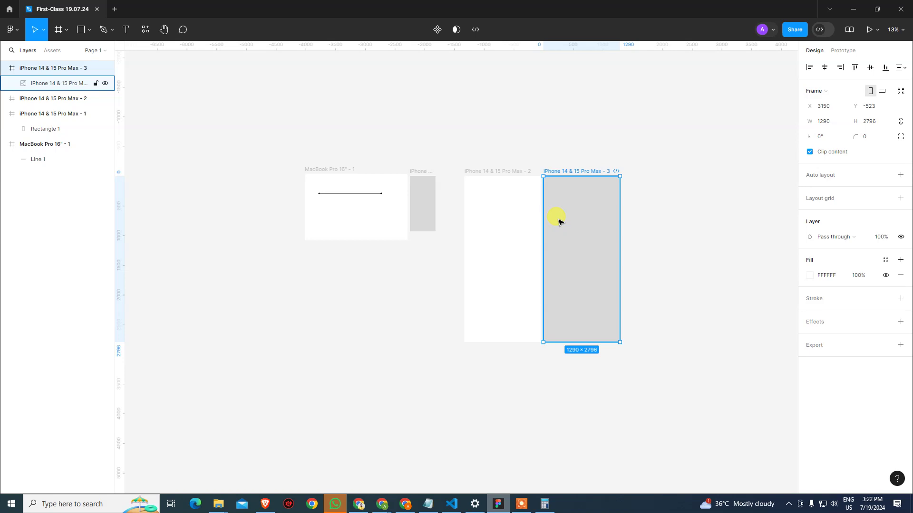
Launch Adobe XD, dismiss its startup dialog and maximize the home window.
{"action": "key", "text": "super"}
{"action": "type", "text": "XD"}
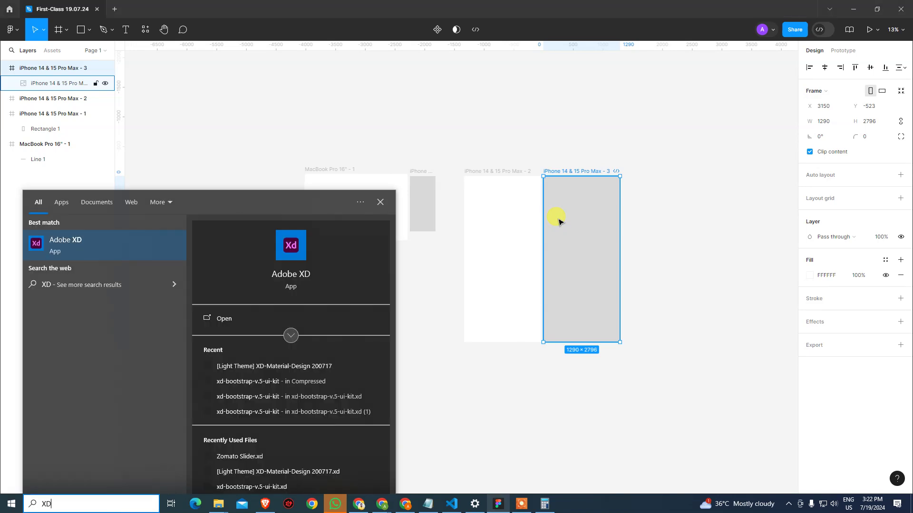
{"action": "key", "text": "Return"}
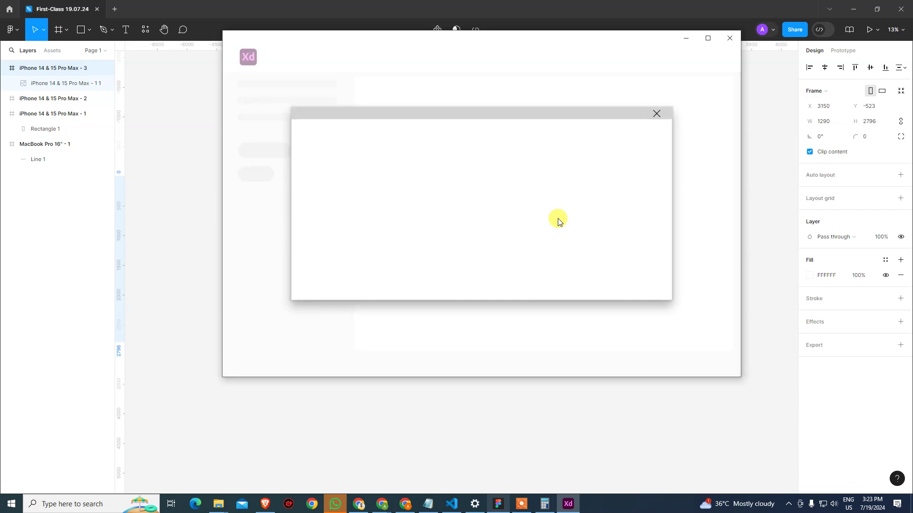
{"action": "left_click", "coordinate": [657, 113]}
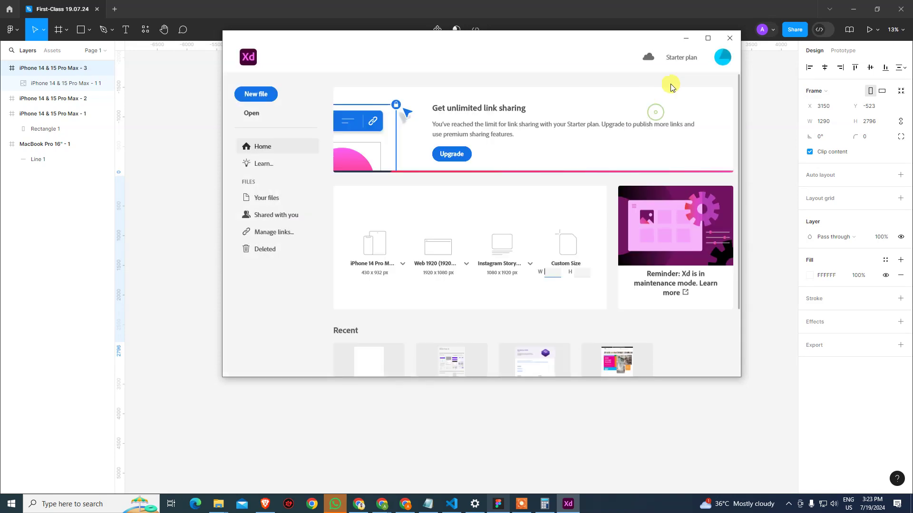
{"action": "left_click", "coordinate": [708, 38]}
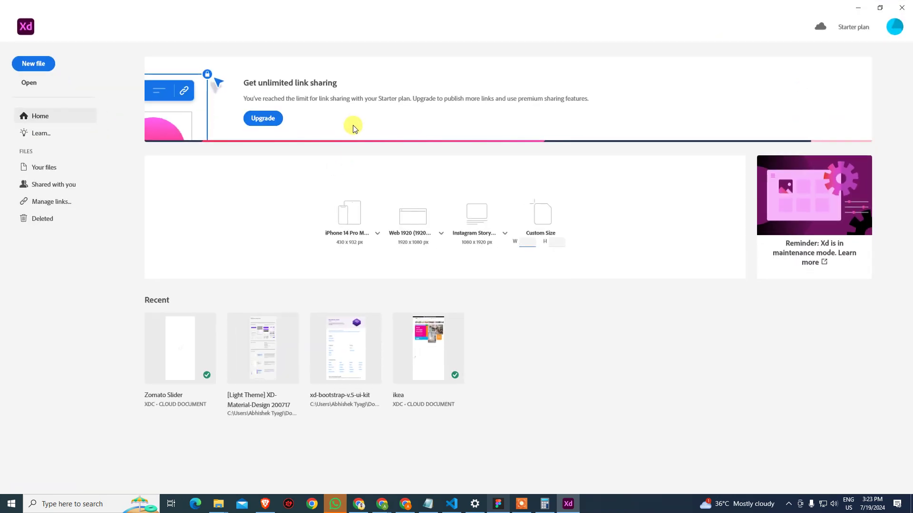
Create a new document from the iPhone 14 Pro Max preset and check the artboard's width and height.
{"action": "left_click", "coordinate": [357, 221]}
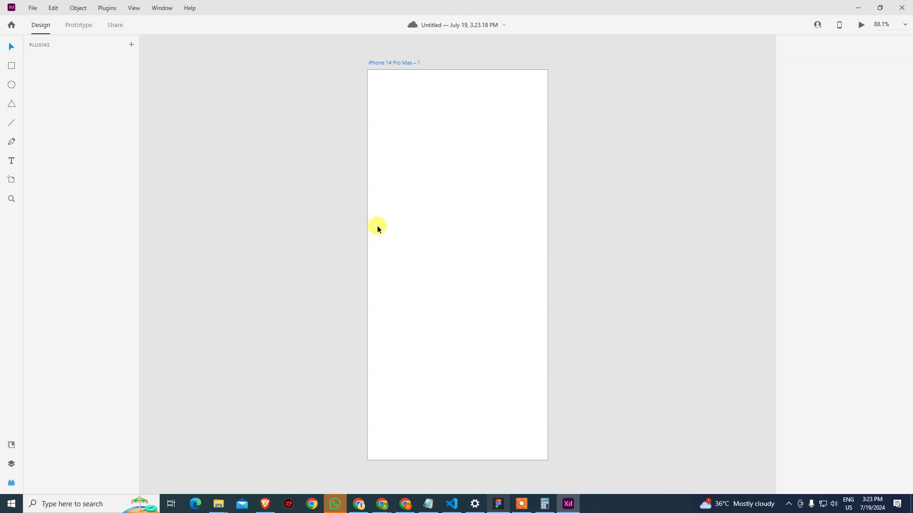
{"action": "left_click", "coordinate": [410, 71]}
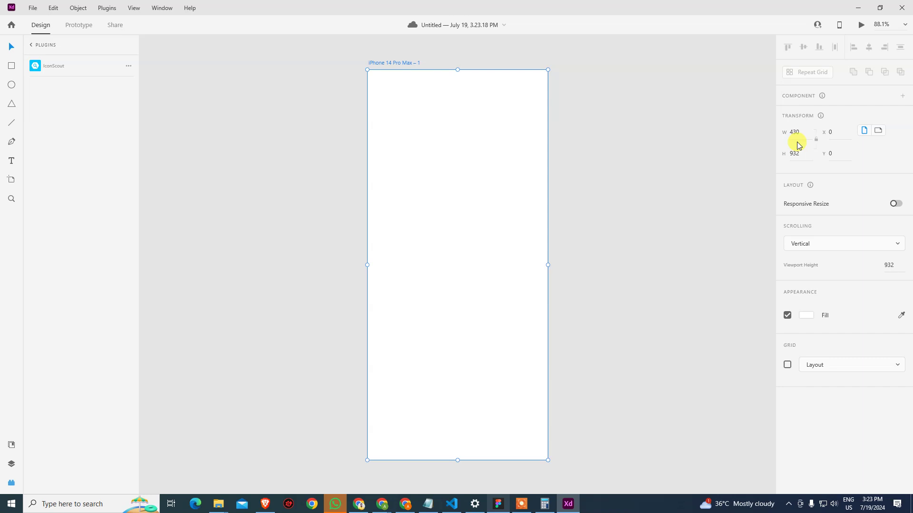
{"action": "left_click", "coordinate": [257, 155]}
Draw a rectangle about 170 by 180 px in the artboard's upper half and fill it with red #DC0F0F.
{"action": "left_click", "coordinate": [11, 65]}
{"action": "left_click_drag", "start_coordinate": [429, 133], "coordinate": [499, 209]}
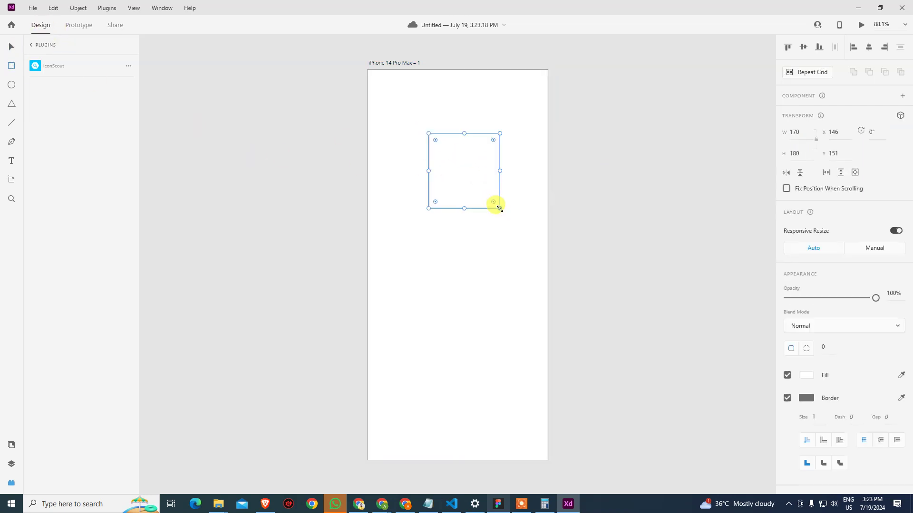
{"action": "left_click", "coordinate": [806, 375]}
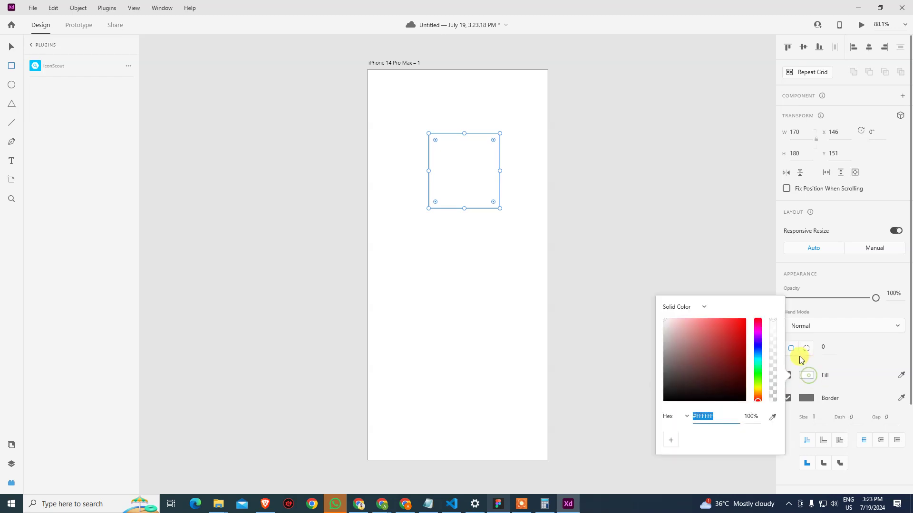
{"action": "left_click", "coordinate": [742, 330]}
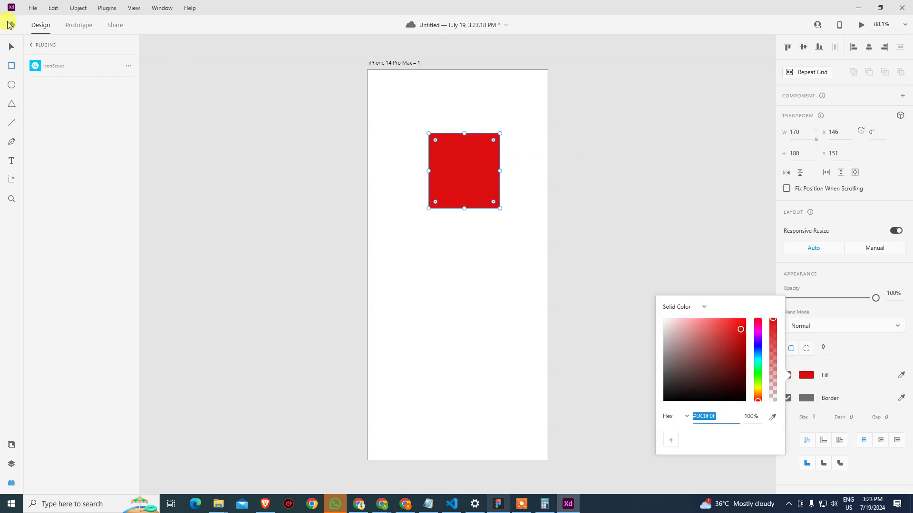
{"action": "left_click", "coordinate": [12, 46]}
{"action": "left_click", "coordinate": [350, 179]}
{"action": "left_click", "coordinate": [465, 185]}
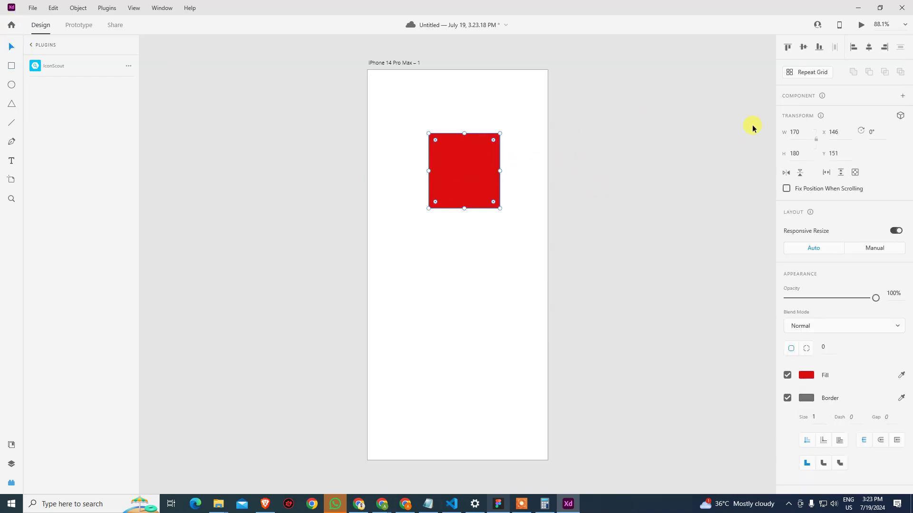
Resize the red rectangle to 430 by 932 px and align it to the artboard's top and left edges.
{"action": "left_click", "coordinate": [807, 135]}
{"action": "type", "text": "430"}
{"action": "key", "text": "Tab"}
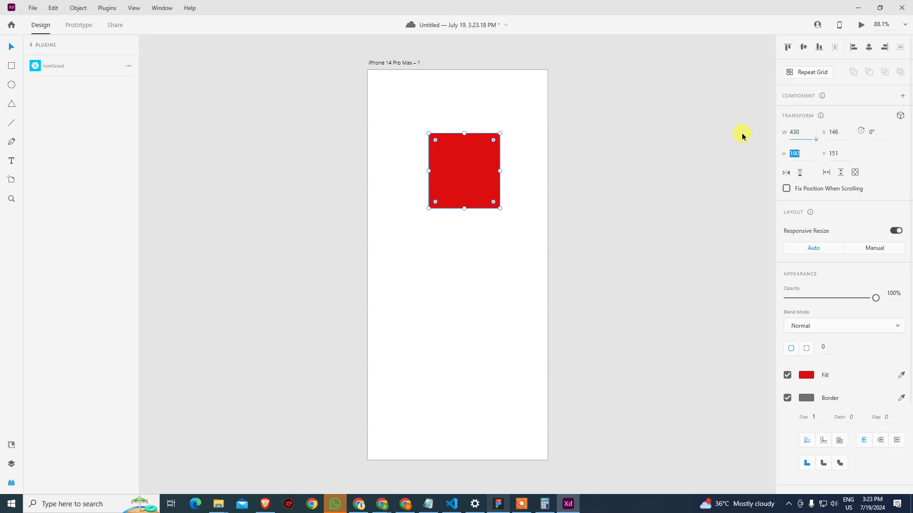
{"action": "type", "text": "932"}
{"action": "key", "text": "Return"}
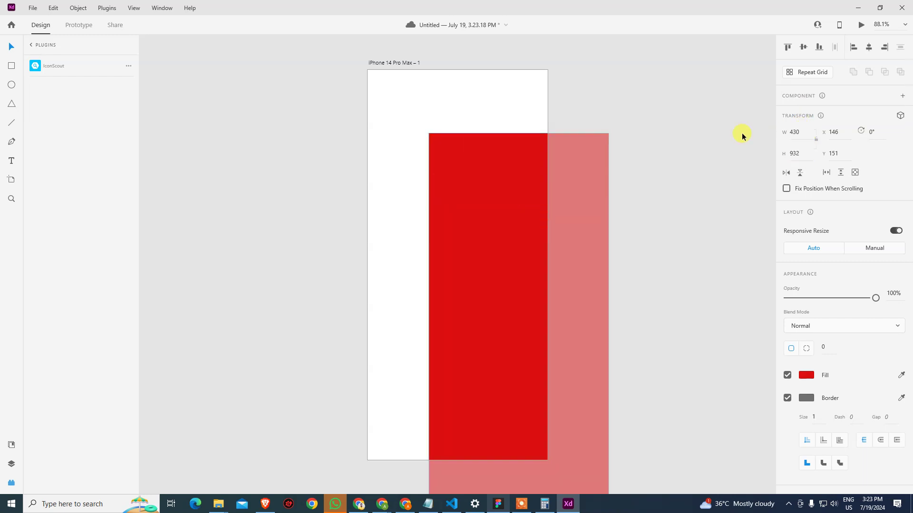
{"action": "left_click", "coordinate": [789, 46]}
{"action": "left_click", "coordinate": [853, 47]}
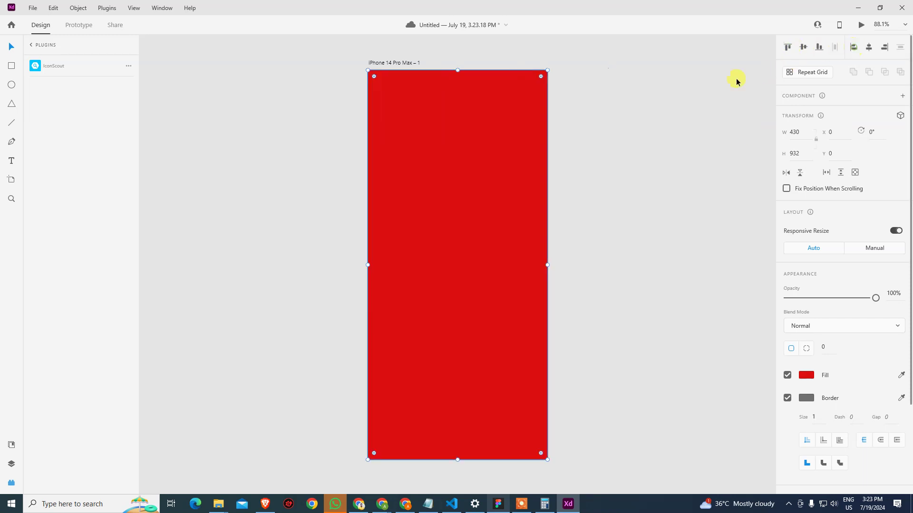
{"action": "left_click", "coordinate": [645, 127]}
Examine the document's layer list, comparing the iPhone 14 Pro Max artboard entry with the rectangle inside it.
{"action": "left_click", "coordinate": [4, 444]}
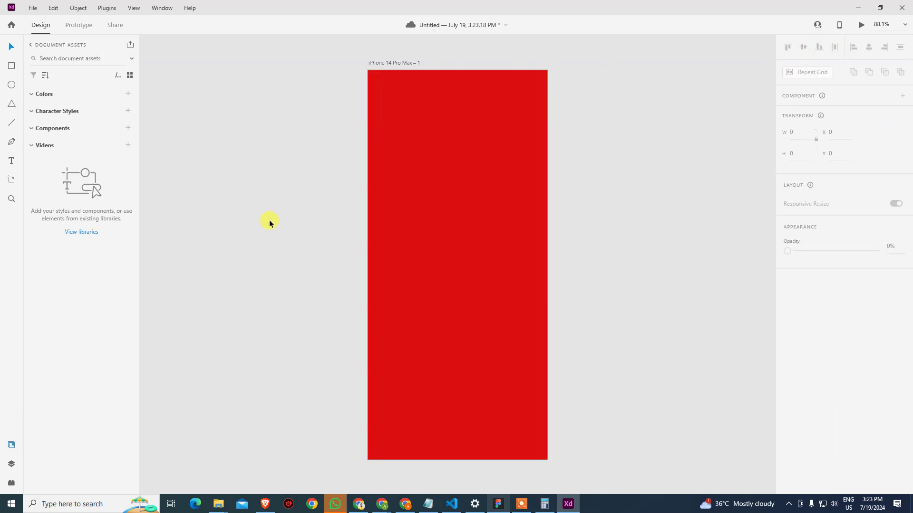
{"action": "left_click", "coordinate": [11, 464]}
{"action": "left_click", "coordinate": [409, 220]}
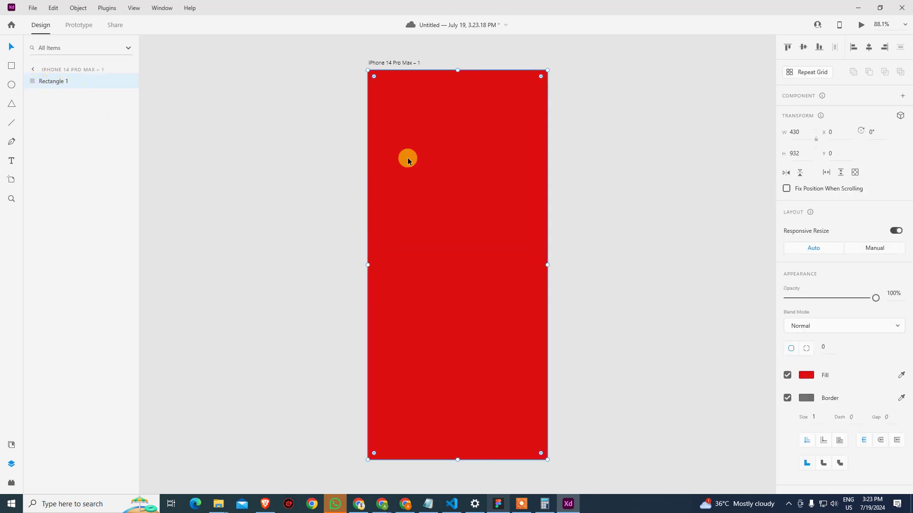
{"action": "left_click", "coordinate": [33, 72]}
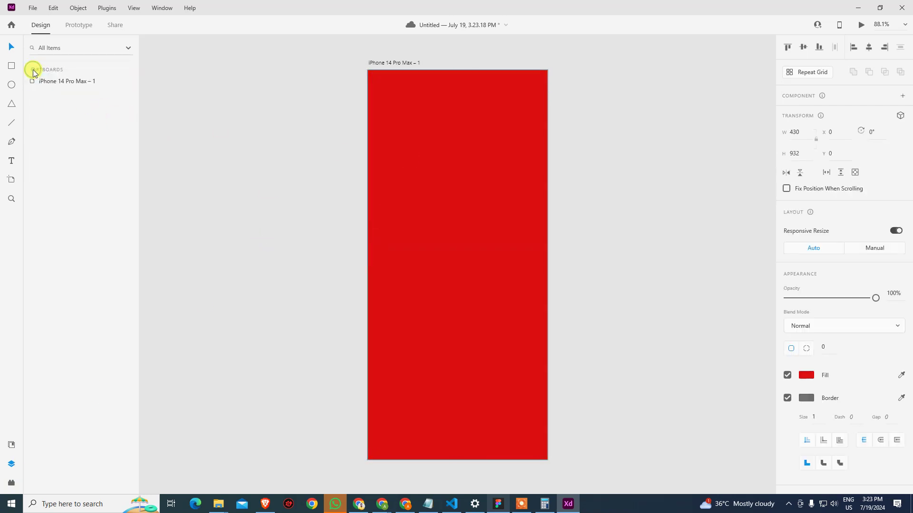
{"action": "left_click", "coordinate": [55, 84]}
{"action": "left_click", "coordinate": [394, 146]}
{"action": "left_click", "coordinate": [279, 164]}
{"action": "left_click", "coordinate": [437, 168]}
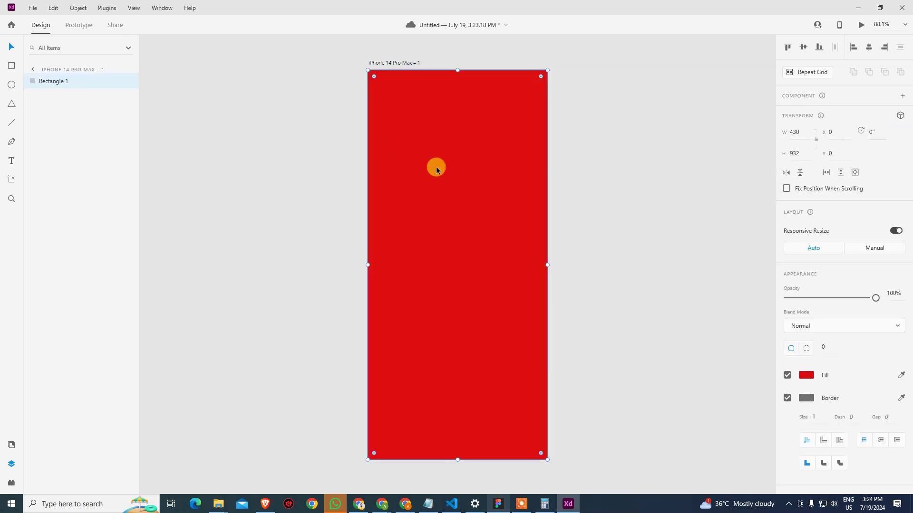
{"action": "mouse_move", "coordinate": [59, 78]}
{"action": "left_mouse_down"}
{"action": "mouse_move", "coordinate": [57, 56]}
{"action": "mouse_move", "coordinate": [68, 83]}
{"action": "left_mouse_up"}
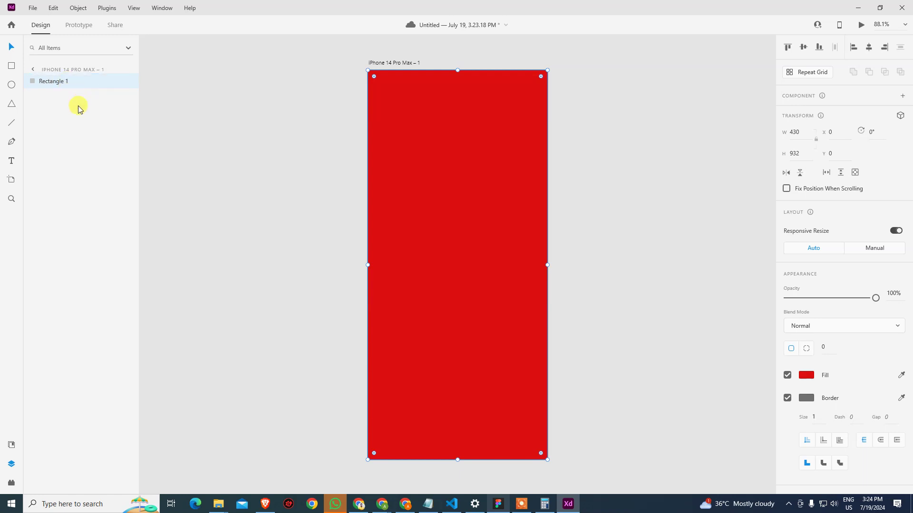
{"action": "left_click", "coordinate": [203, 126]}
Mark the red rectangle for export.
{"action": "left_click", "coordinate": [488, 172]}
{"action": "scroll", "coordinate": [864, 421], "scroll_direction": "down", "scroll_amount": 3}
{"action": "left_click", "coordinate": [805, 484]}
Batch export the marked rectangle as PNG at the iOS export sizes into the xd folder on the Desktop.
{"action": "left_click", "coordinate": [30, 9]}
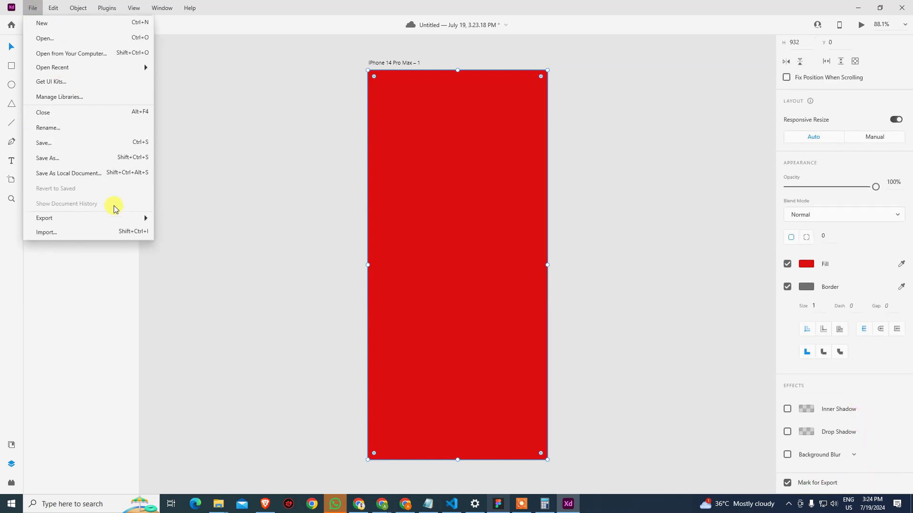
{"action": "mouse_move", "coordinate": [138, 219]}
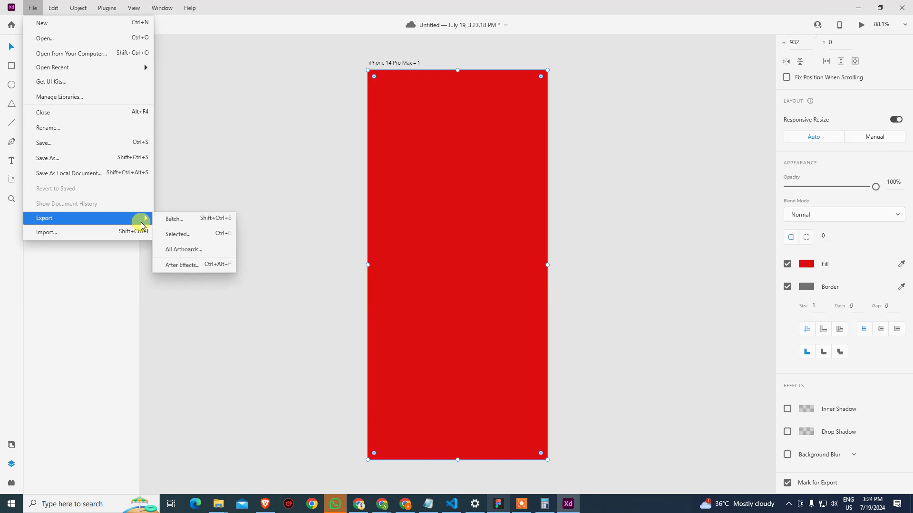
{"action": "left_click", "coordinate": [211, 219]}
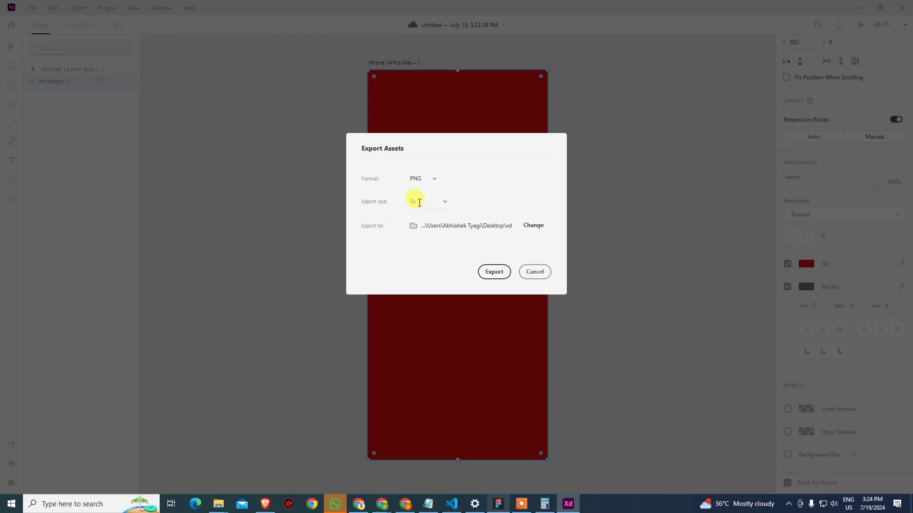
{"action": "left_click", "coordinate": [445, 205]}
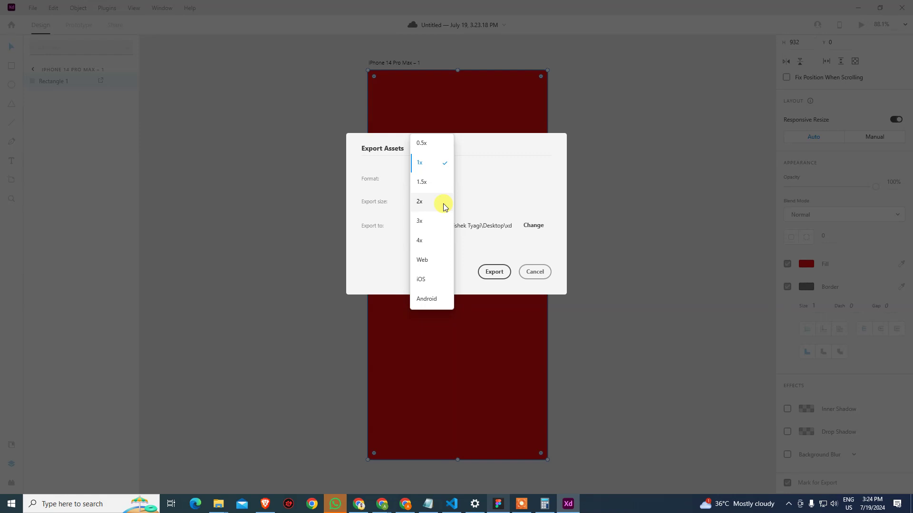
{"action": "left_click", "coordinate": [430, 280]}
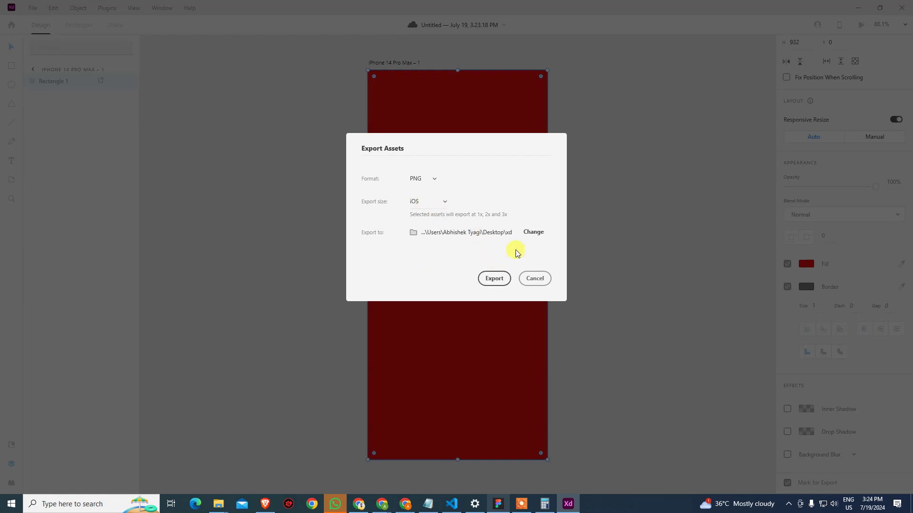
{"action": "left_click", "coordinate": [499, 279]}
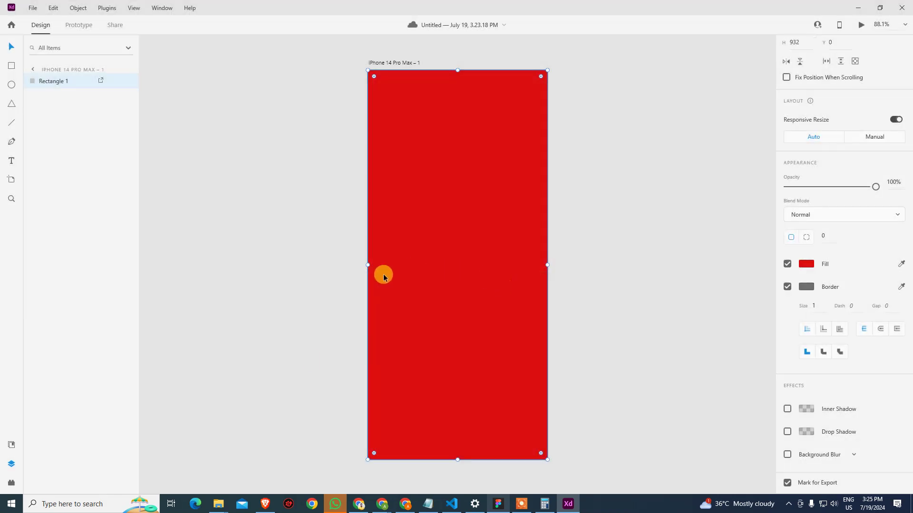
Switch to File Explorer and open the xd folder on the Desktop to view the exported files.
{"action": "mouse_move", "coordinate": [218, 503]}
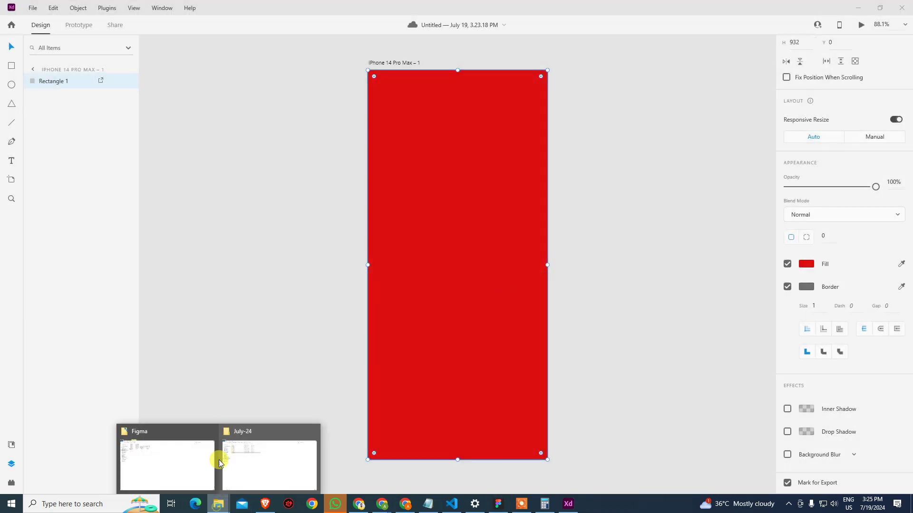
{"action": "left_click", "coordinate": [161, 456]}
{"action": "left_click", "coordinate": [53, 105]}
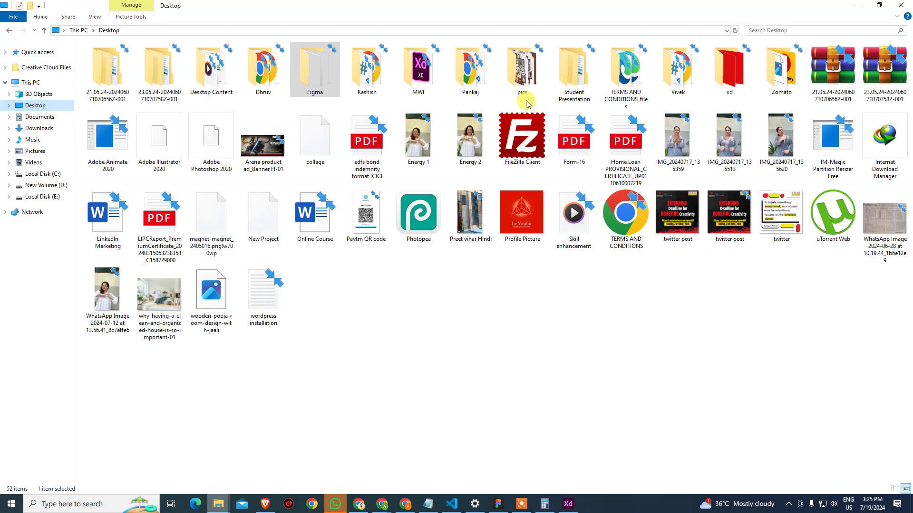
{"action": "double_click", "coordinate": [729, 69]}
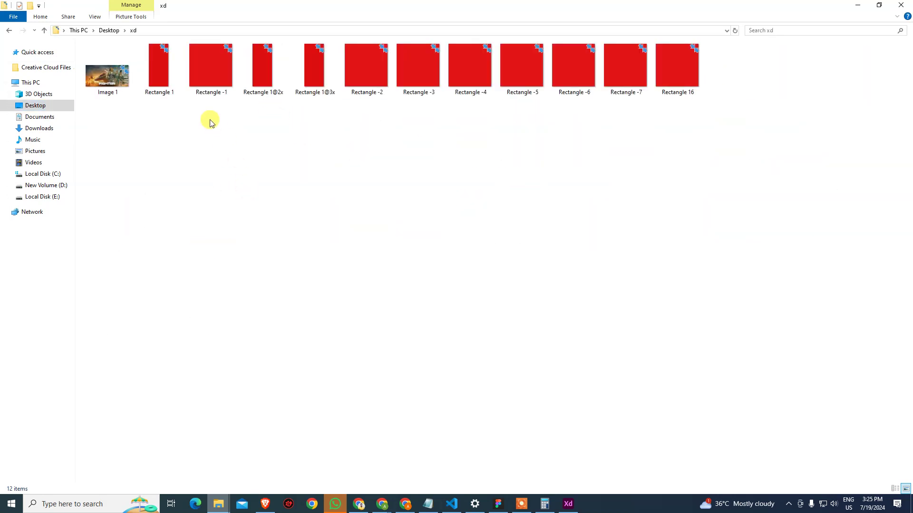
Check the pixel dimensions of the exported Rectangle 1 image in its file properties.
{"action": "left_click", "coordinate": [160, 76]}
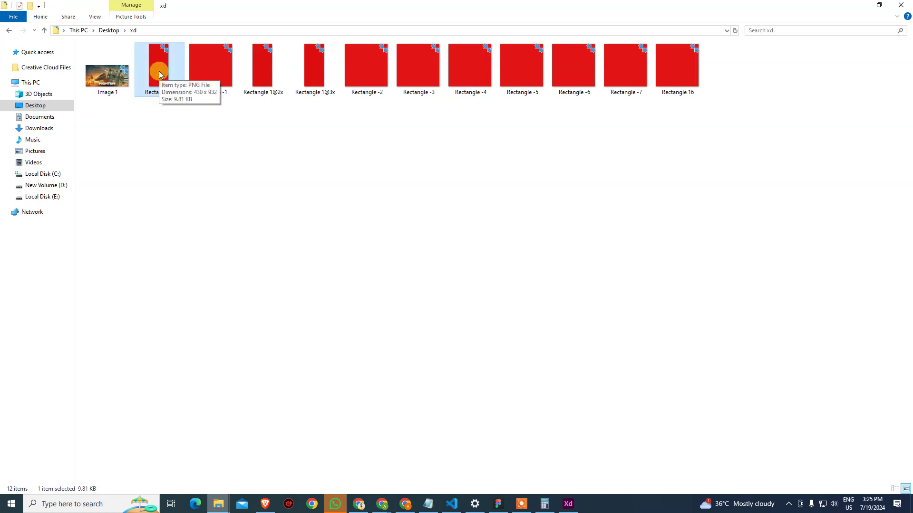
{"action": "left_click", "coordinate": [357, 153]}
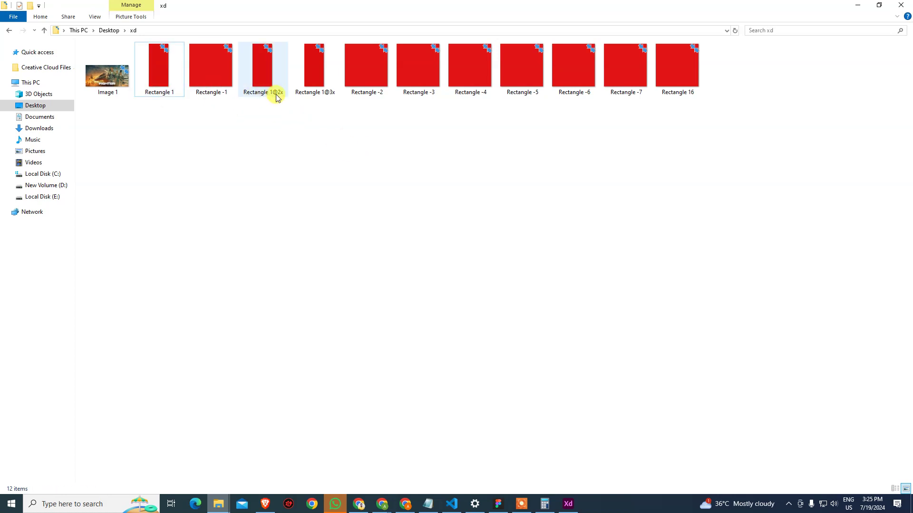
{"action": "mouse_move", "coordinate": [327, 97]}
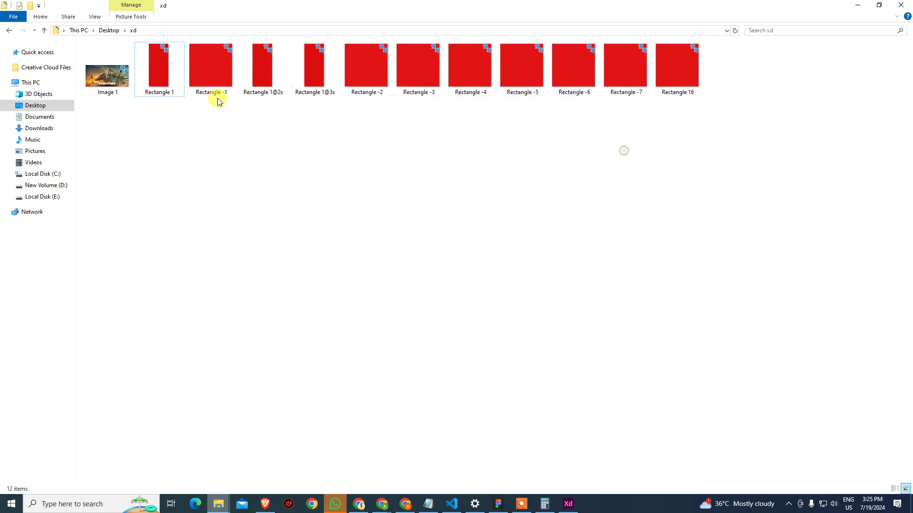
{"action": "left_click", "coordinate": [162, 77]}
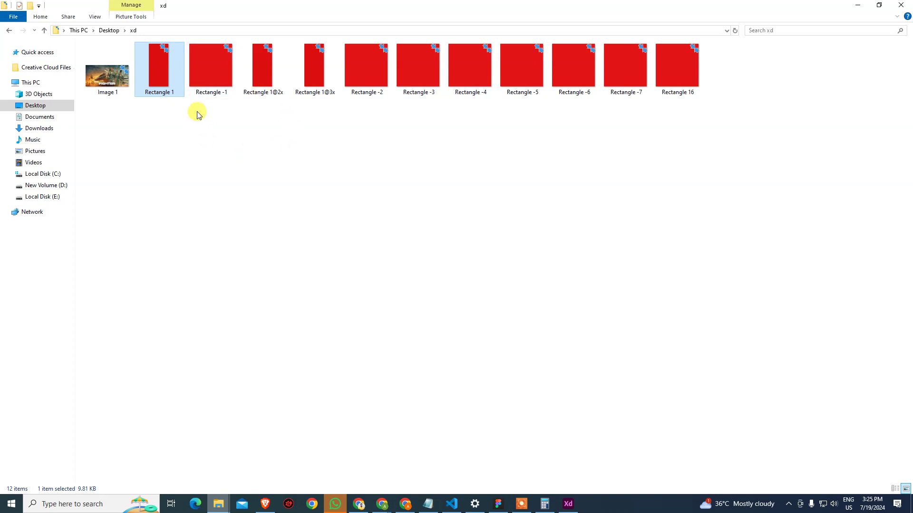
{"action": "key", "text": "alt+Return"}
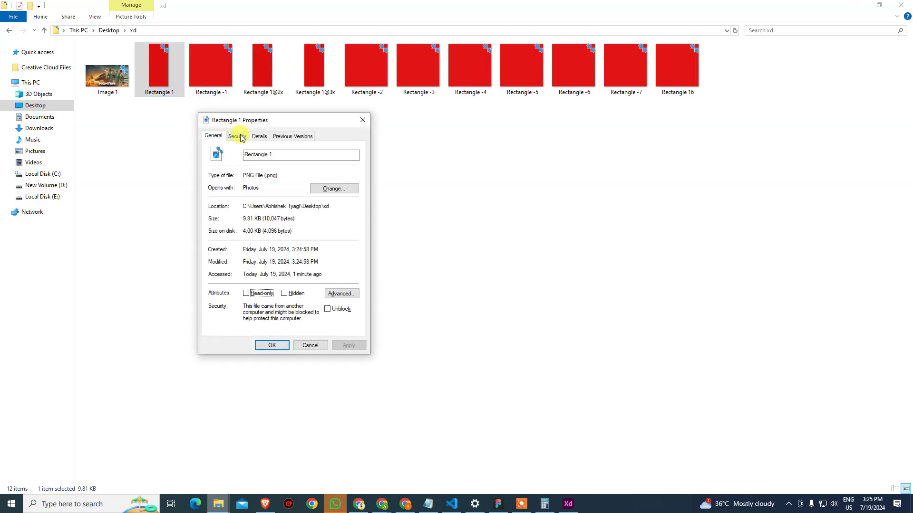
{"action": "left_click", "coordinate": [259, 136]}
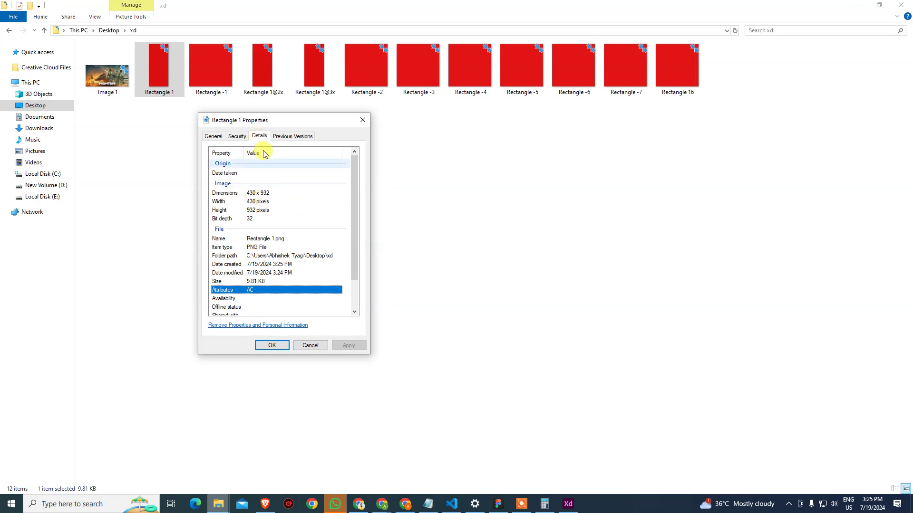
{"action": "left_click_drag", "start_coordinate": [264, 120], "coordinate": [275, 152]}
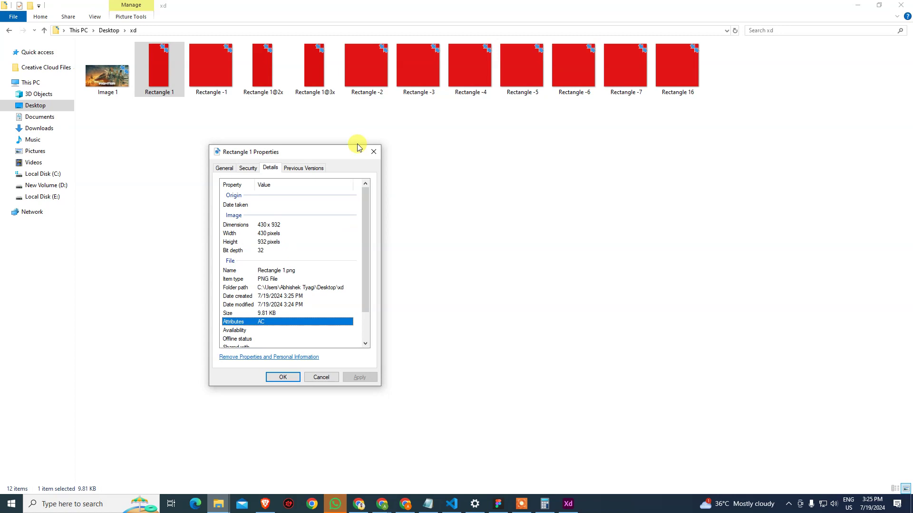
{"action": "left_click", "coordinate": [374, 151]}
Check the pixel dimensions of the Rectangle 1@3x image in its file properties, then those of the Rectangle -6 image.
{"action": "left_click", "coordinate": [327, 98]}
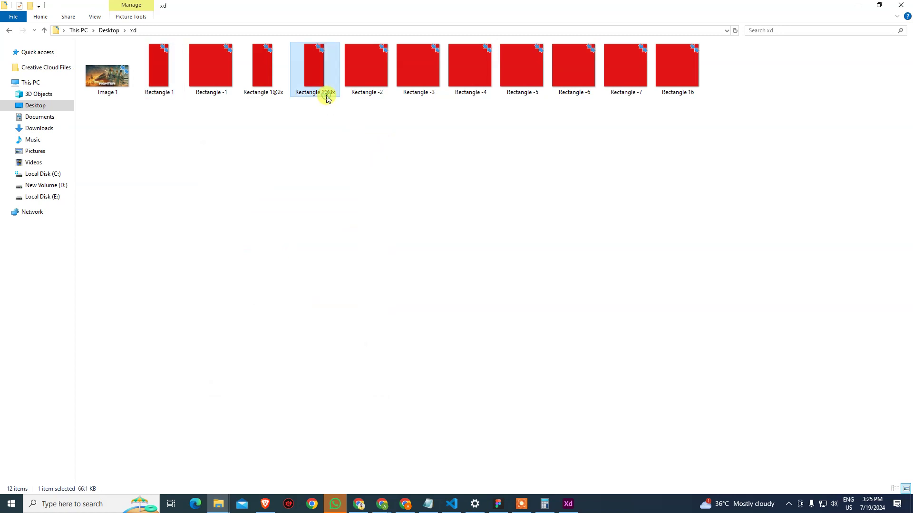
{"action": "key", "text": "alt+Return"}
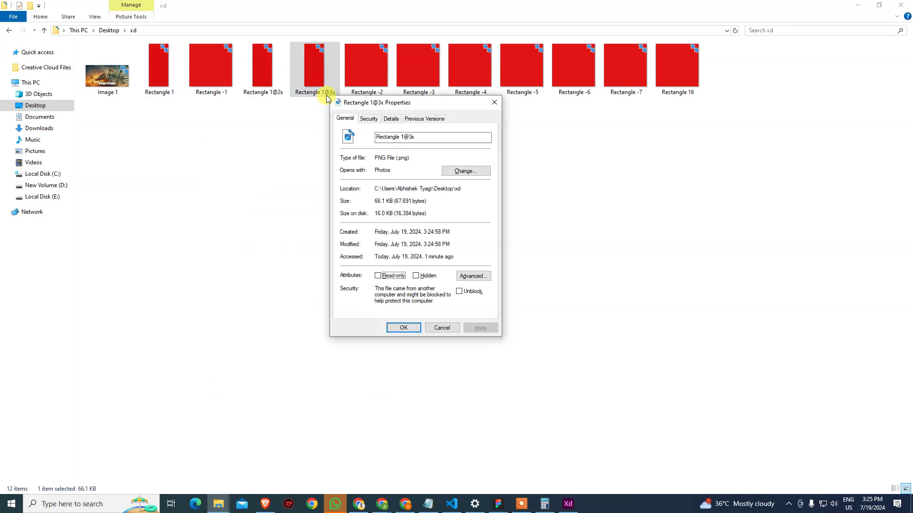
{"action": "left_click", "coordinate": [392, 119]}
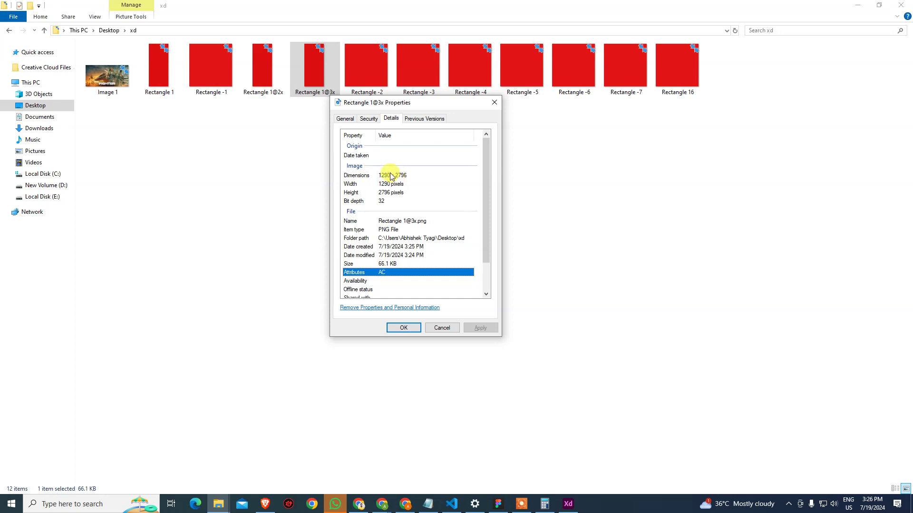
{"action": "left_click", "coordinate": [497, 105]}
{"action": "left_click", "coordinate": [680, 75]}
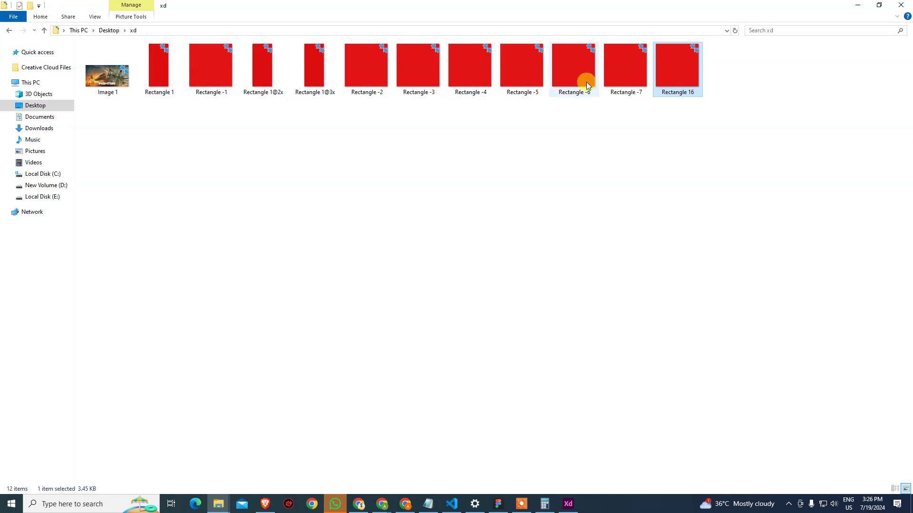
{"action": "mouse_move", "coordinate": [588, 86]}
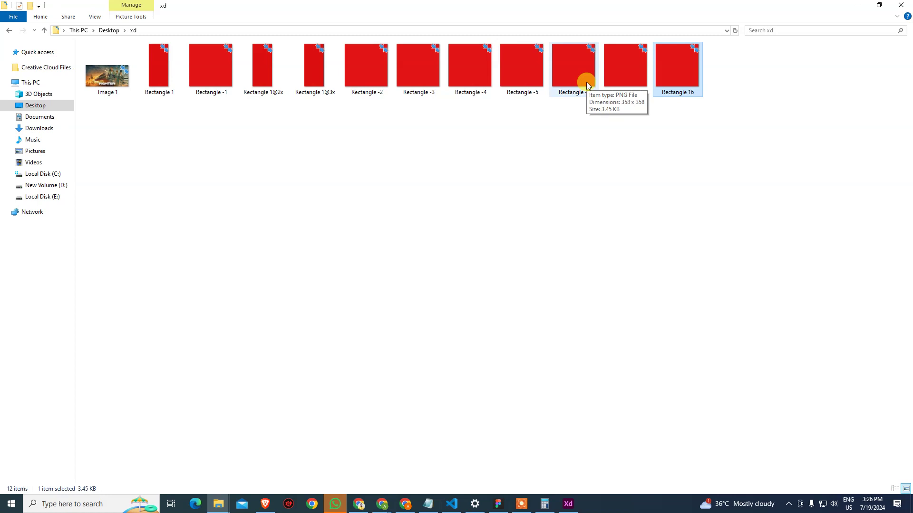
Switch to Adobe XD and review the export size options for the selected red rectangle without exporting it.
{"action": "left_click", "coordinate": [569, 503]}
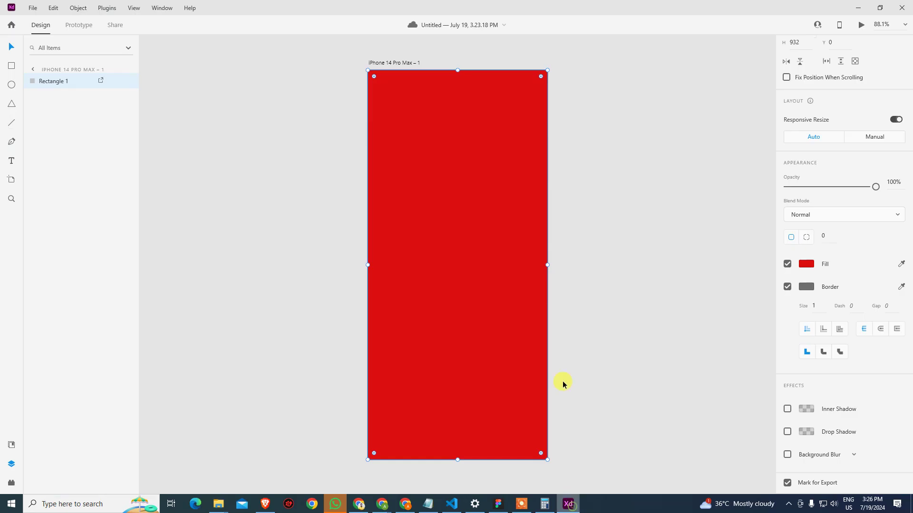
{"action": "left_click", "coordinate": [33, 8]}
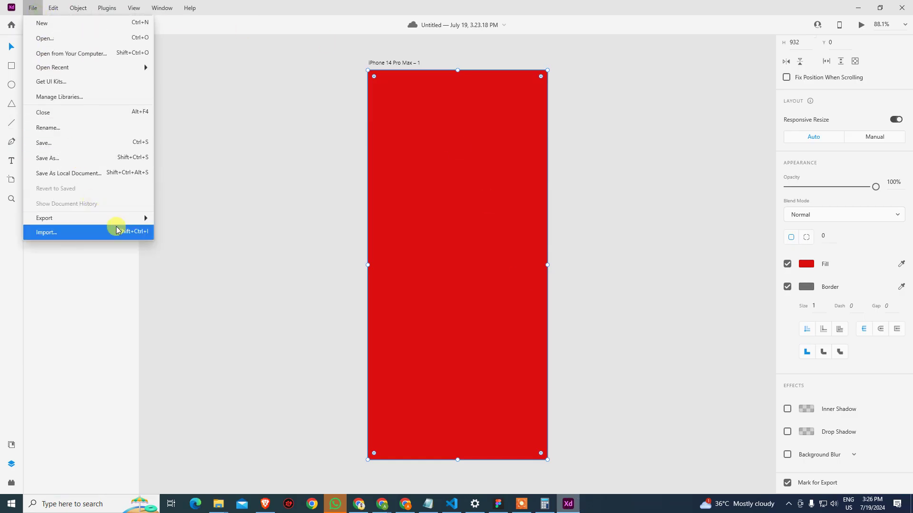
{"action": "mouse_move", "coordinate": [124, 223]}
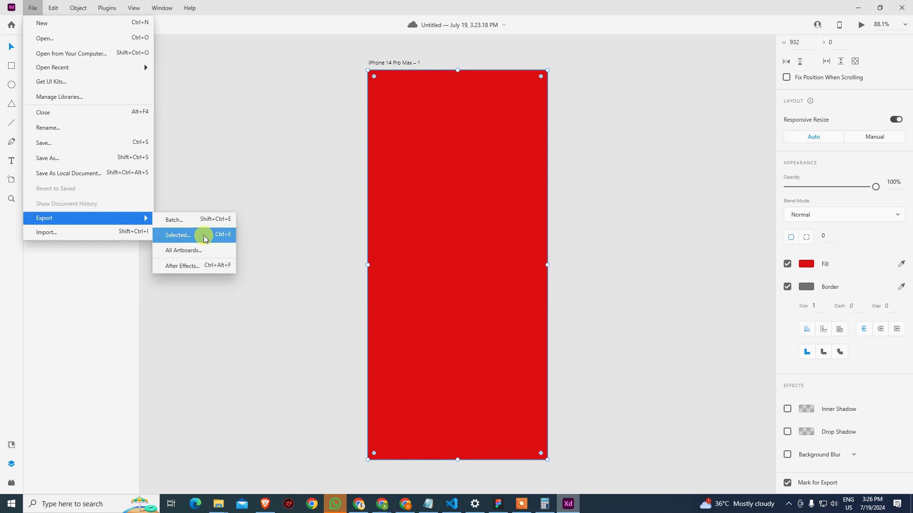
{"action": "left_click", "coordinate": [203, 233]}
{"action": "left_click", "coordinate": [432, 201]}
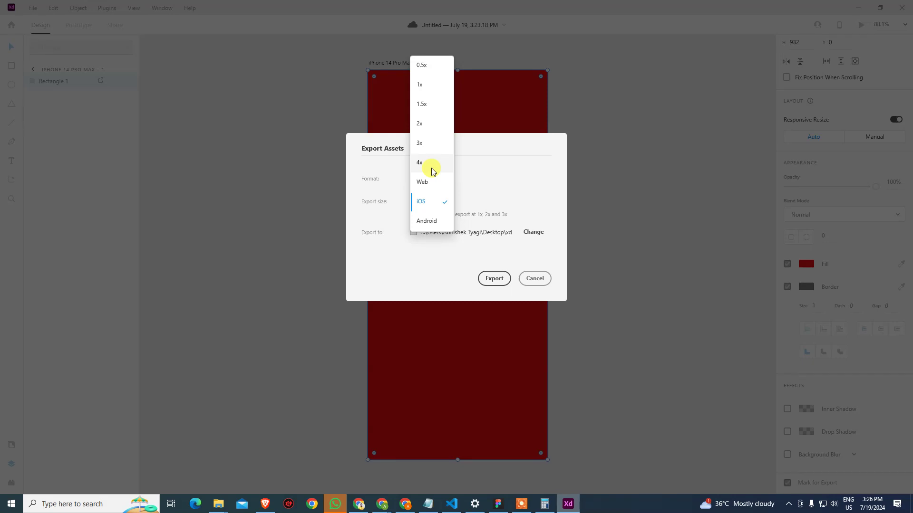
{"action": "left_click", "coordinate": [497, 112]}
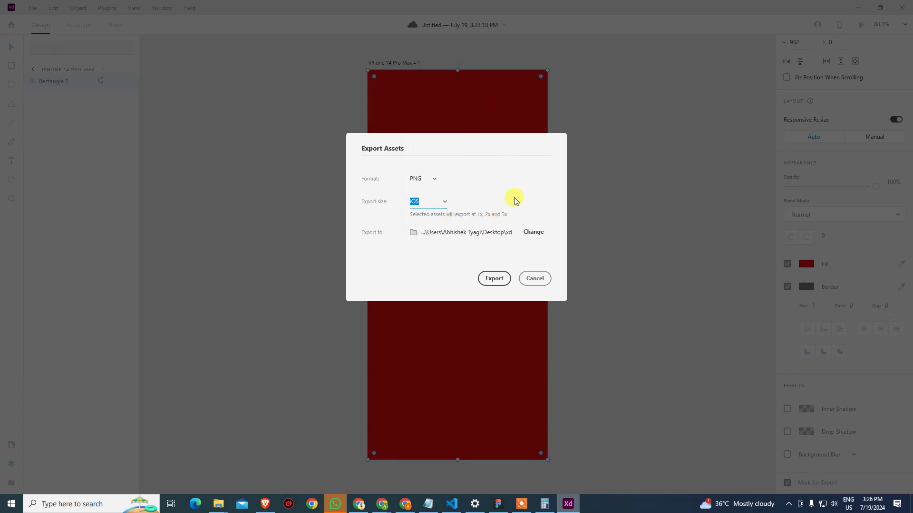
{"action": "left_click", "coordinate": [535, 278]}
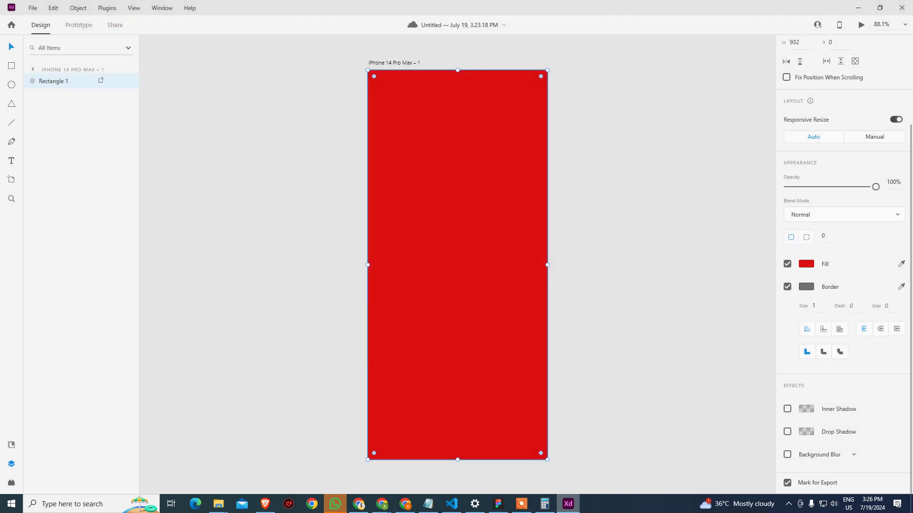
Close the untitled document and exit Adobe XD.
{"action": "left_click", "coordinate": [902, 8]}
{"action": "left_click", "coordinate": [507, 256]}
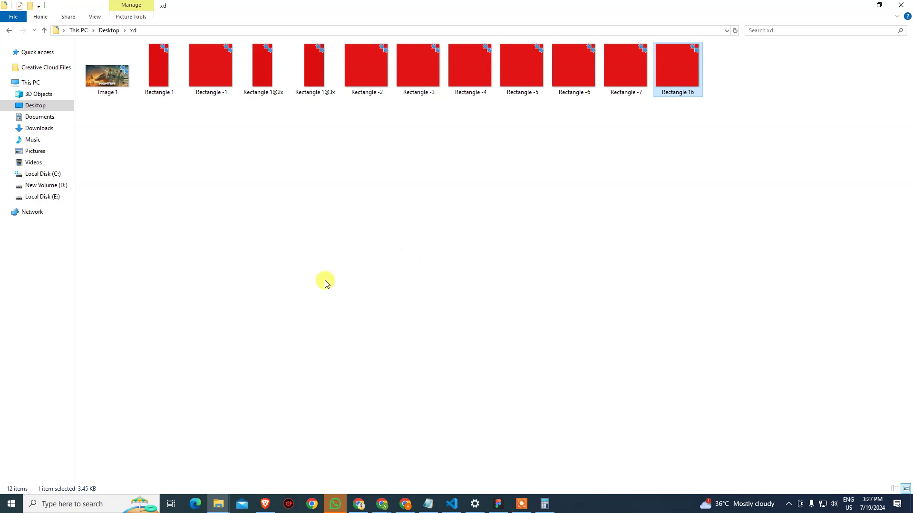
Switch to Figma, add a 1x PNG export setting to the iPhone 14 & 15 Pro Max - 3 frame and review the available export scales.
{"action": "left_click", "coordinate": [500, 506]}
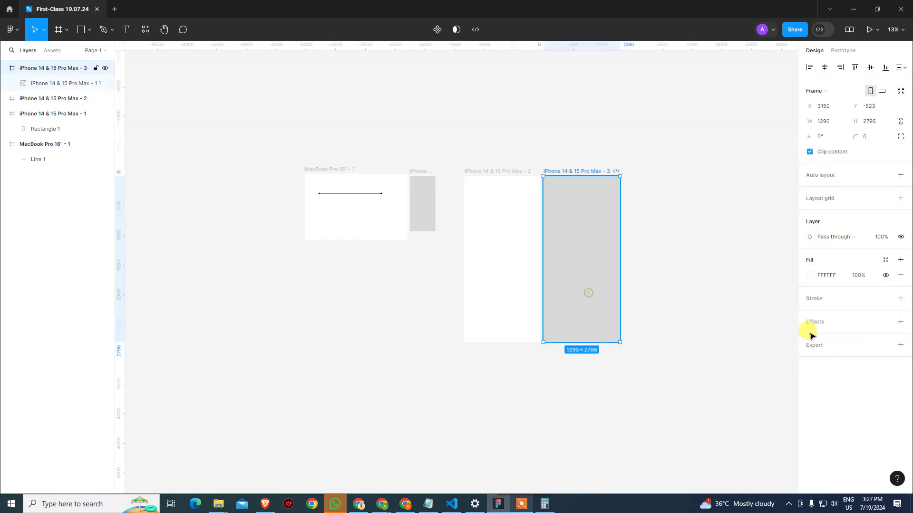
{"action": "left_click", "coordinate": [900, 345]}
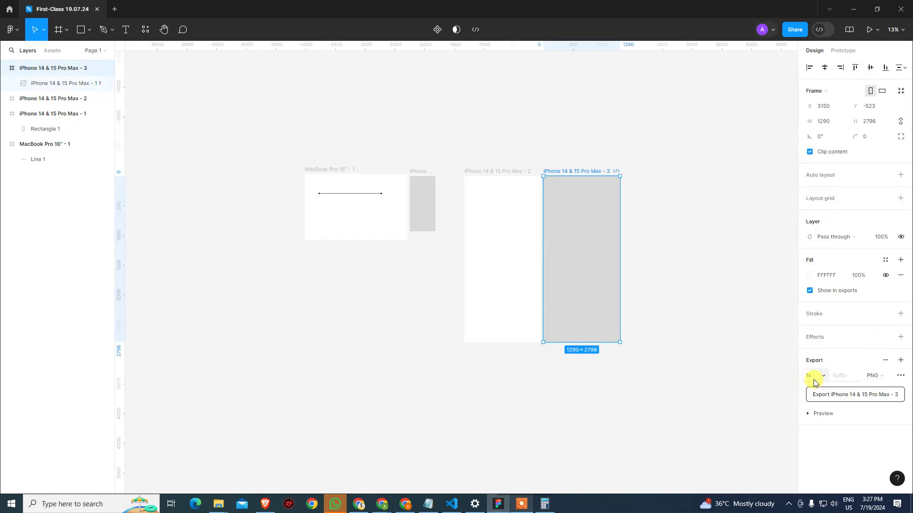
{"action": "left_click", "coordinate": [818, 376]}
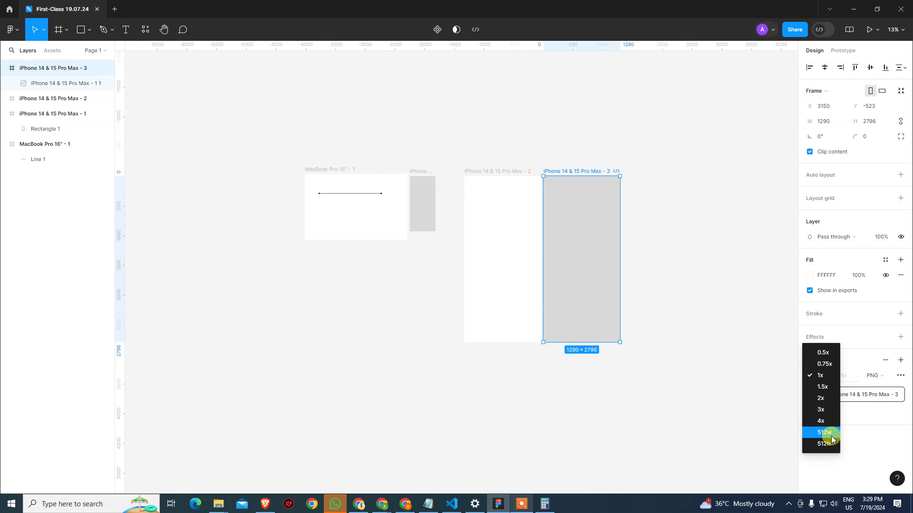
{"action": "left_click", "coordinate": [721, 318]}
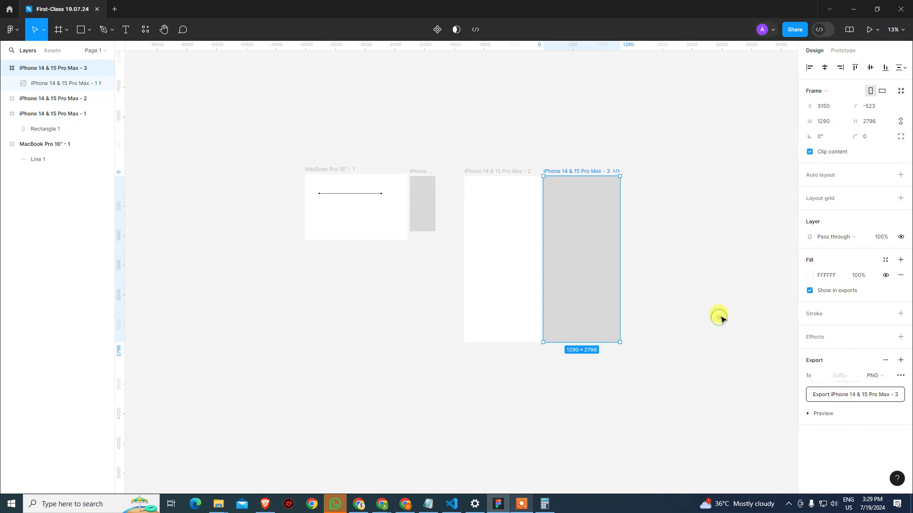
{"action": "left_click", "coordinate": [645, 113]}
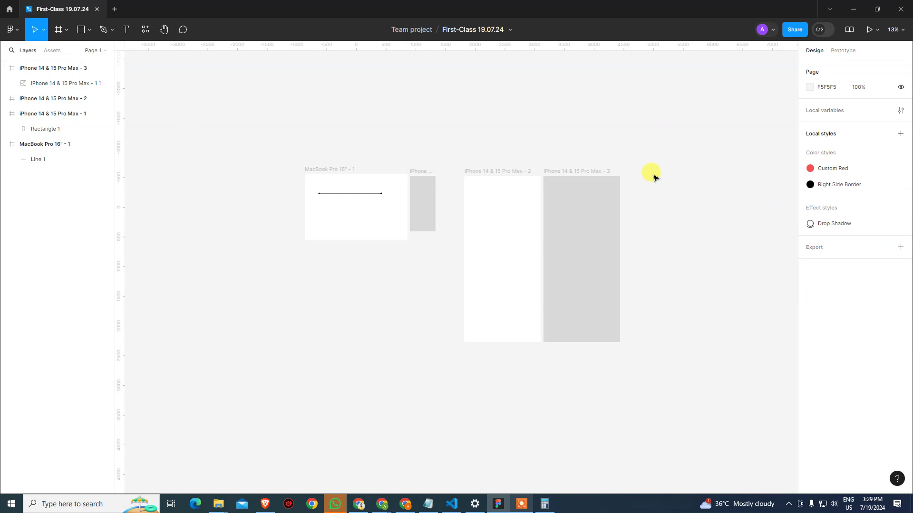
{"action": "left_click", "coordinate": [501, 176]}
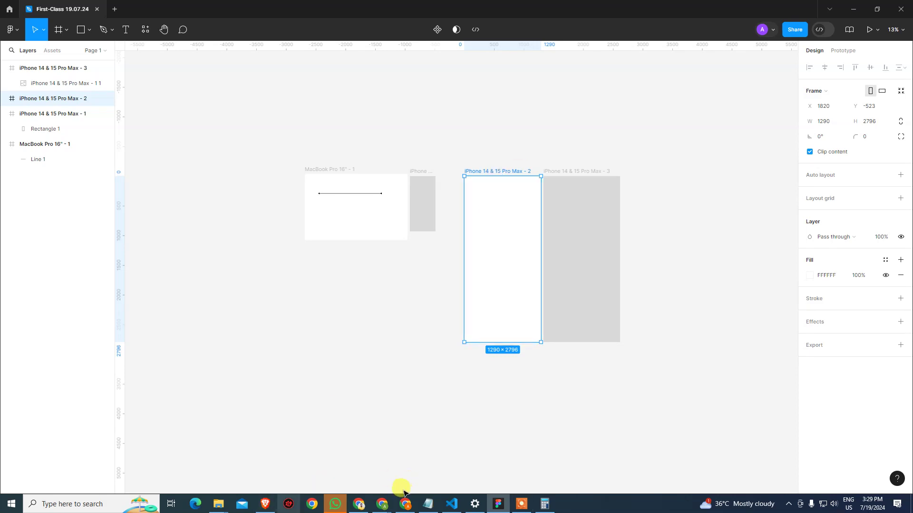
Switch to Chrome, search Google for swiggy in a new tab and open the swiggy.com website in another tab.
{"action": "left_click", "coordinate": [381, 504]}
{"action": "left_click", "coordinate": [338, 456]}
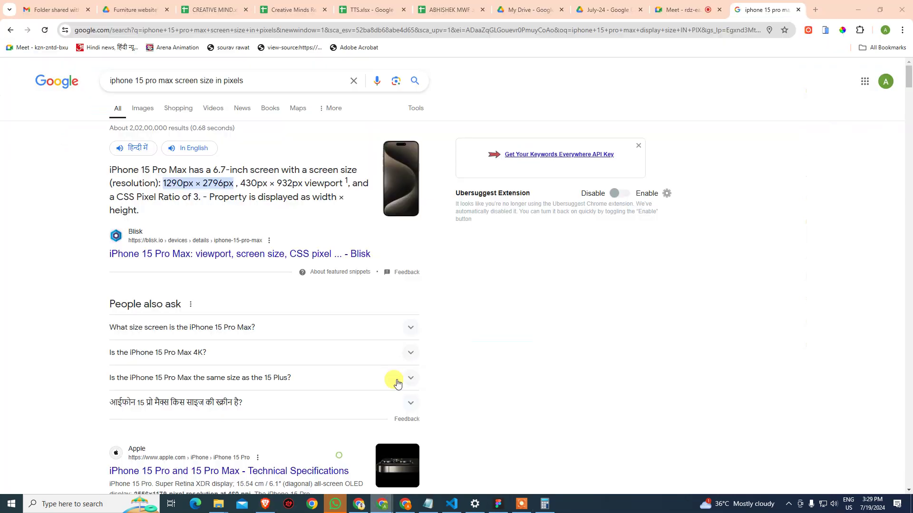
{"action": "left_click", "coordinate": [817, 10]}
{"action": "type", "text": "SI"}
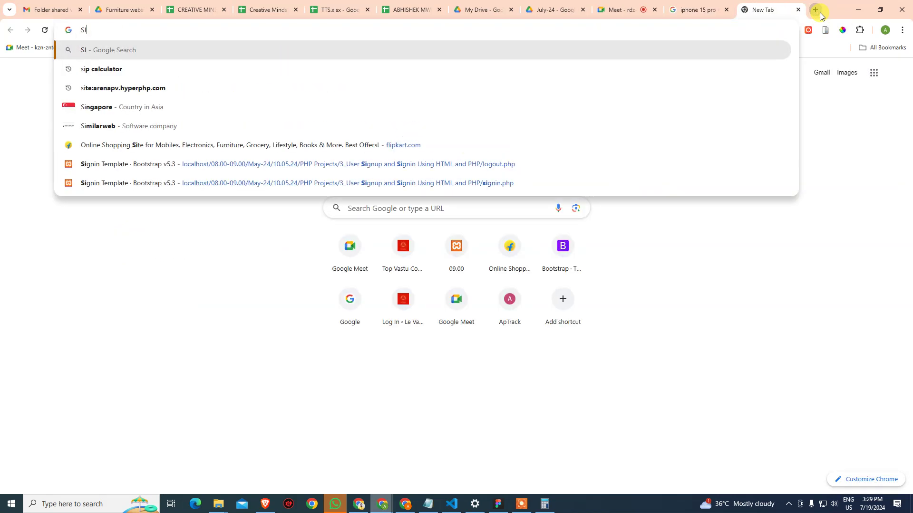
{"action": "key", "text": "BackSpace"}
{"action": "type", "text": "WI"}
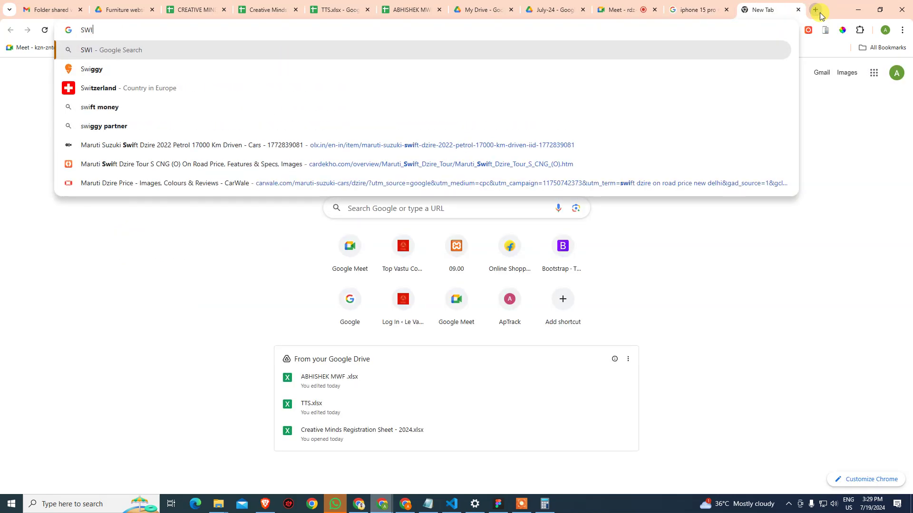
{"action": "key", "text": "Down"}
{"action": "key", "text": "Return"}
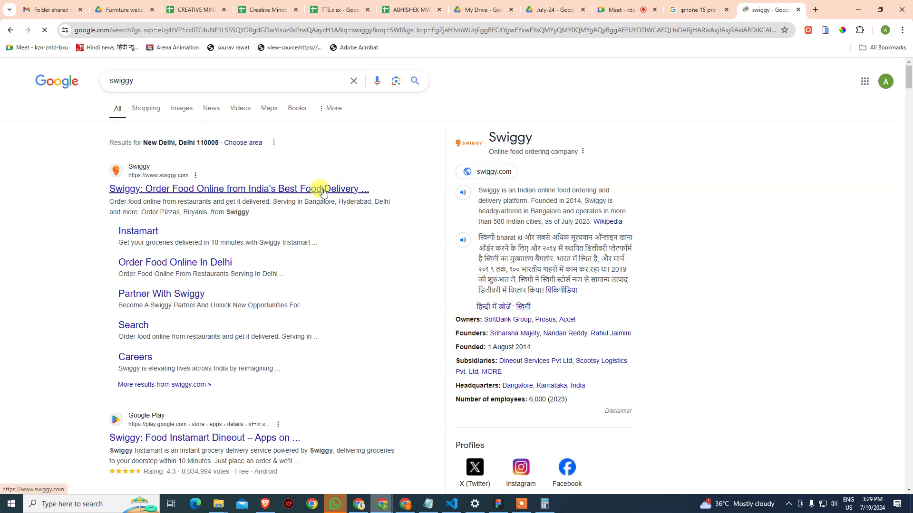
{"action": "key", "text": "ctrl+t"}
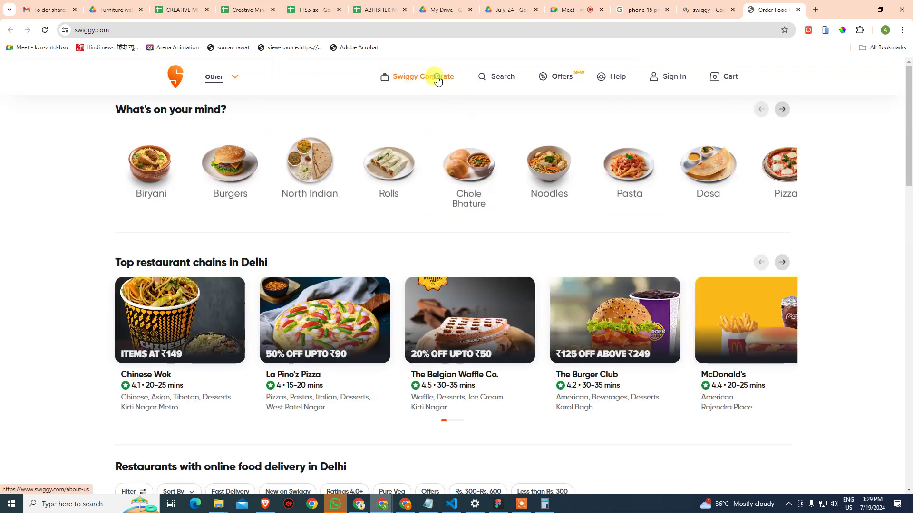
Open the Swiggy Corporate page and compare the navigation and banners of its About Swiggy and Our Businesses pages.
{"action": "left_click", "coordinate": [437, 79]}
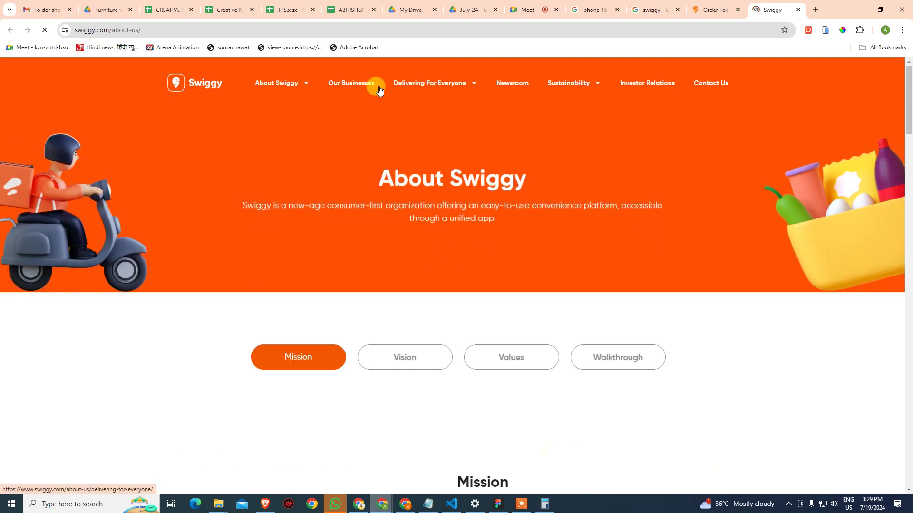
{"action": "mouse_move", "coordinate": [285, 86]}
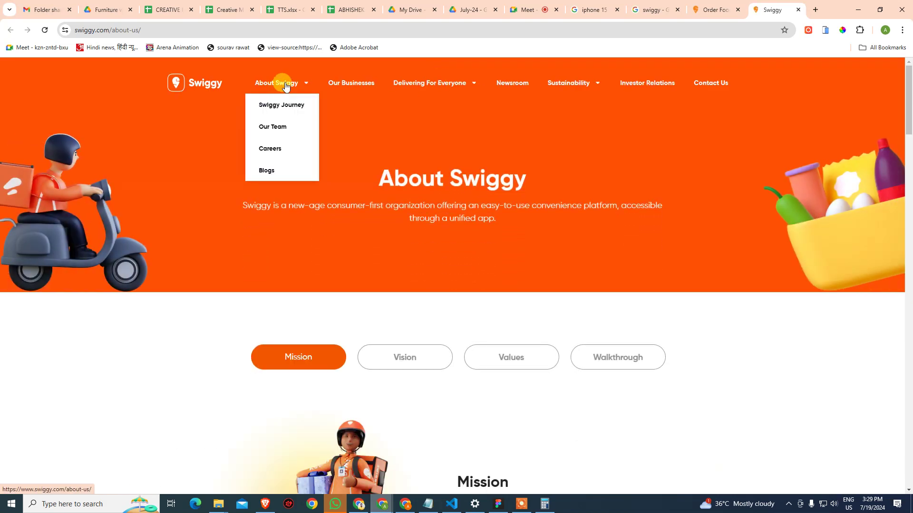
{"action": "left_click", "coordinate": [355, 85]}
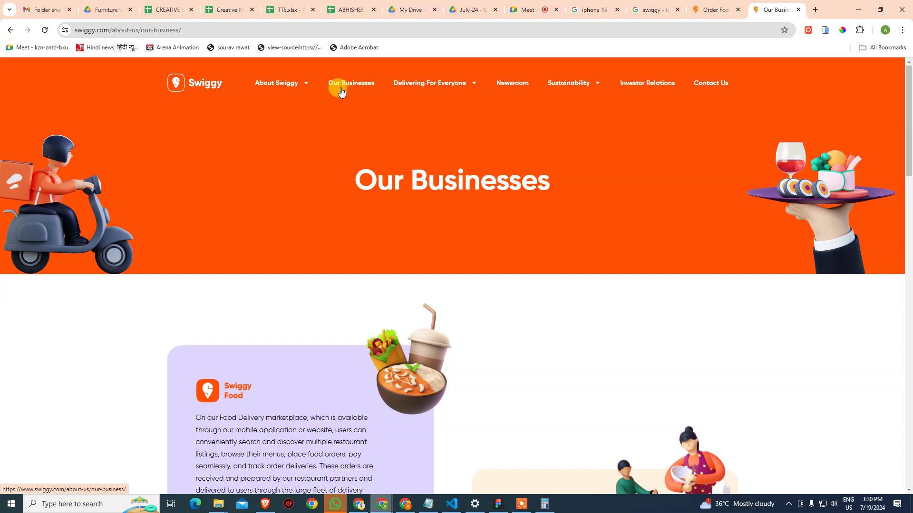
{"action": "left_click", "coordinate": [270, 85]}
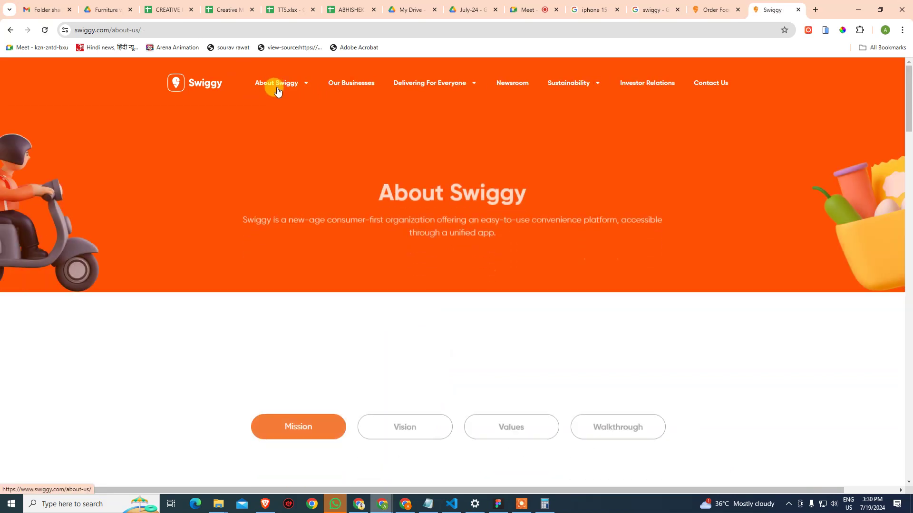
{"action": "mouse_move", "coordinate": [278, 88]}
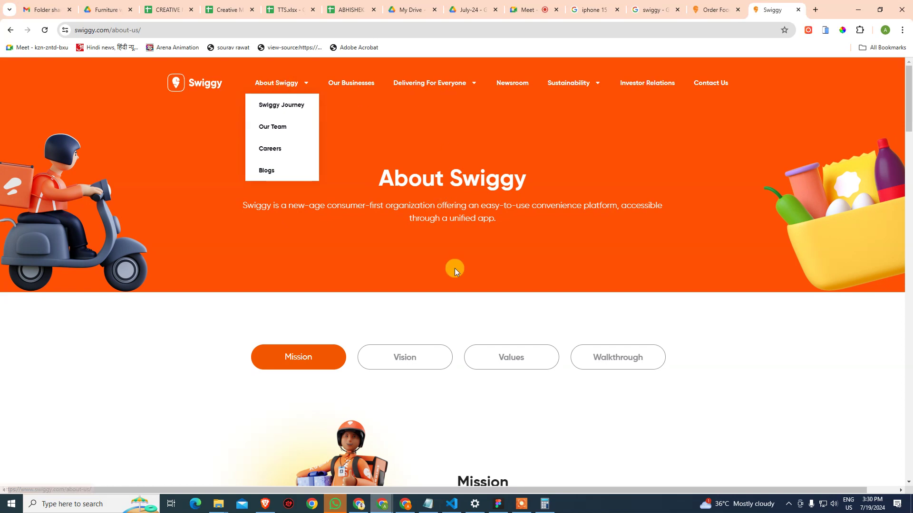
Examine the About Swiggy page's Mission and Vision tabs, company statistics and Swiggy Journey timeline.
{"action": "scroll", "coordinate": [492, 389], "scroll_direction": "down", "scroll_amount": 1}
{"action": "scroll", "coordinate": [492, 389], "scroll_direction": "down", "scroll_amount": 3}
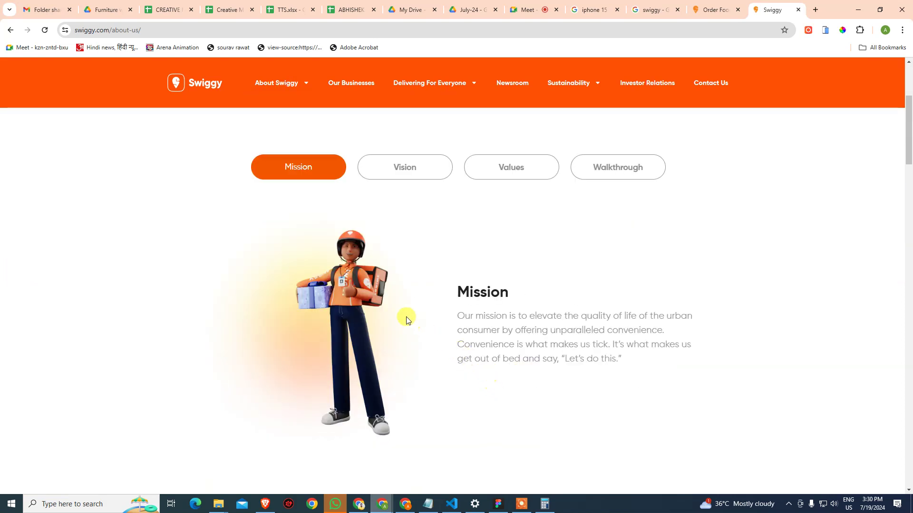
{"action": "left_click", "coordinate": [406, 174]}
{"action": "left_click", "coordinate": [332, 171]}
{"action": "scroll", "coordinate": [494, 295], "scroll_direction": "down", "scroll_amount": 5}
{"action": "scroll", "coordinate": [497, 301], "scroll_direction": "down", "scroll_amount": 2}
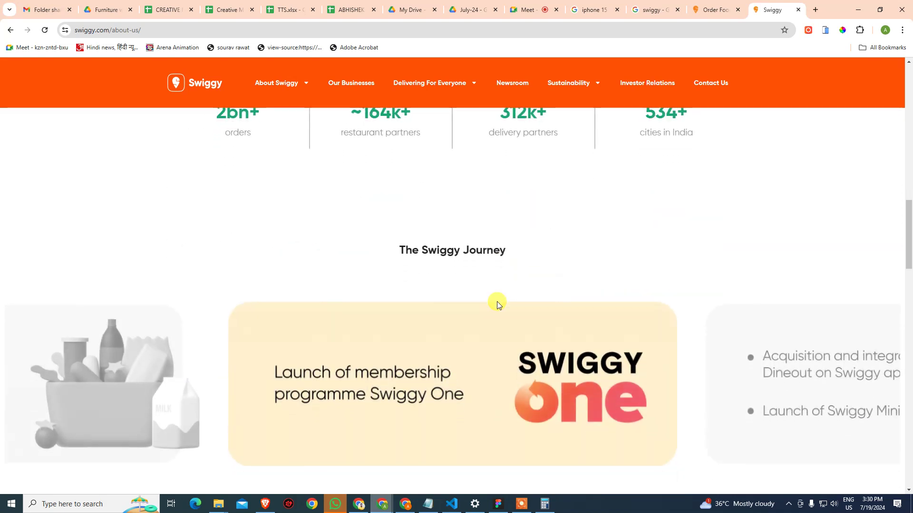
{"action": "scroll", "coordinate": [500, 302], "scroll_direction": "up", "scroll_amount": 2}
{"action": "scroll", "coordinate": [501, 305], "scroll_direction": "up", "scroll_amount": 3}
{"action": "scroll", "coordinate": [534, 326], "scroll_direction": "down", "scroll_amount": 8}
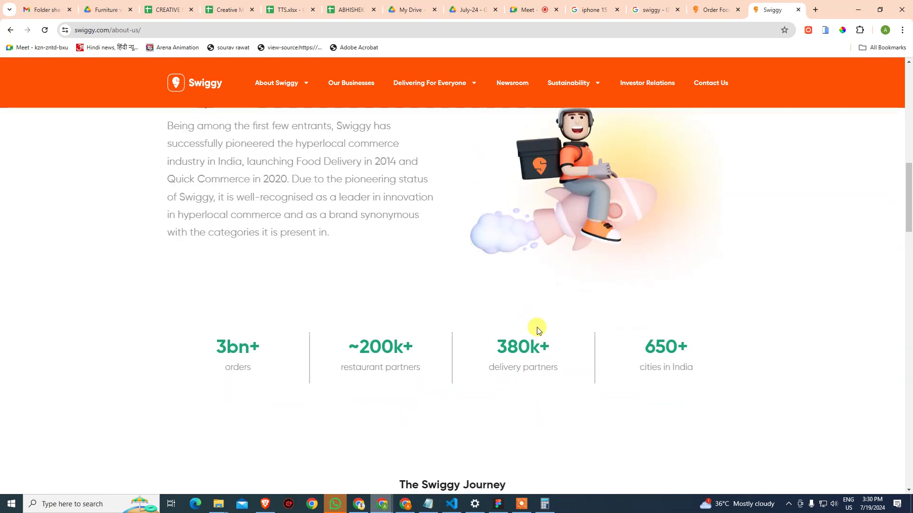
{"action": "scroll", "coordinate": [562, 337], "scroll_direction": "down", "scroll_amount": 5}
{"action": "scroll", "coordinate": [561, 336], "scroll_direction": "up", "scroll_amount": 4}
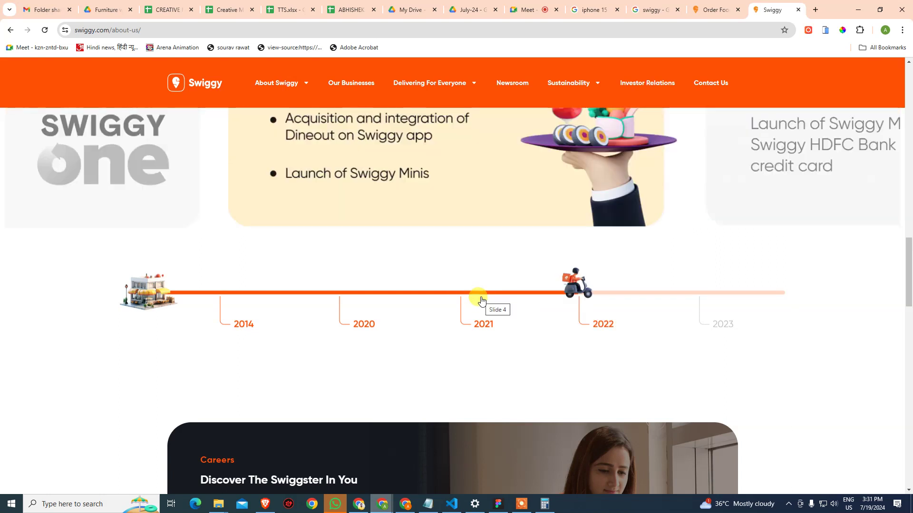
View the Vision, Values and Walkthrough tabs of the About Swiggy page in turn, and return to Mission.
{"action": "scroll", "coordinate": [146, 200], "scroll_direction": "up", "scroll_amount": 15}
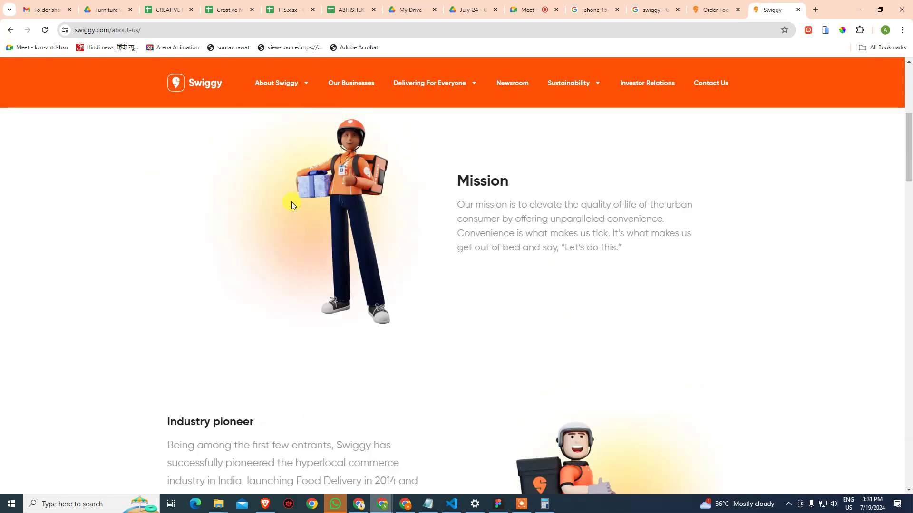
{"action": "scroll", "coordinate": [292, 201], "scroll_direction": "up", "scroll_amount": 6}
{"action": "left_click", "coordinate": [375, 351]}
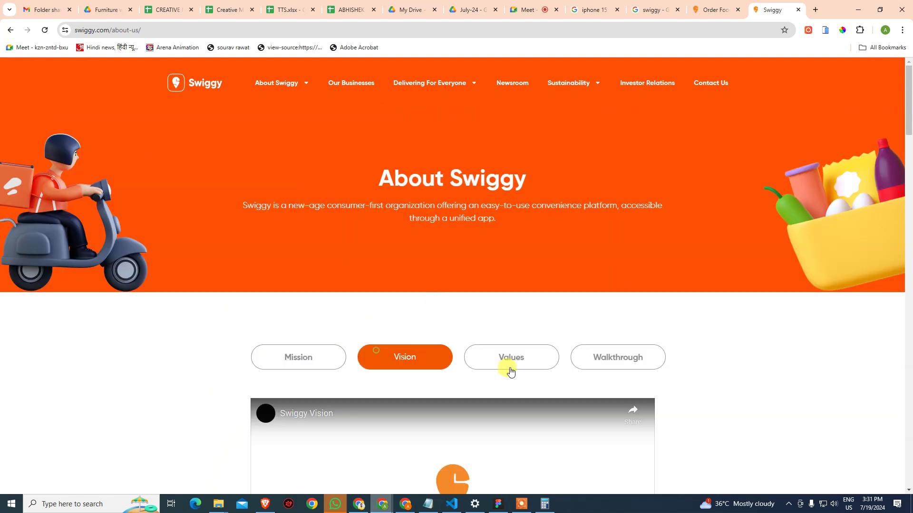
{"action": "left_click", "coordinate": [510, 371]}
{"action": "left_click", "coordinate": [599, 356]}
{"action": "left_click", "coordinate": [332, 353]}
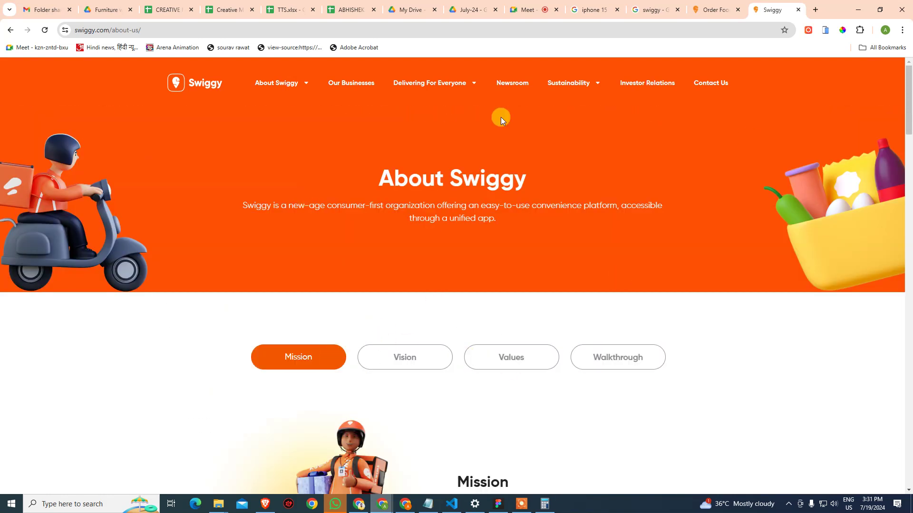
Close the Swiggy Corporate page and advance the "What's on your mind?" food carousel on the Swiggy home page to its end.
{"action": "key", "text": "ctrl+w"}
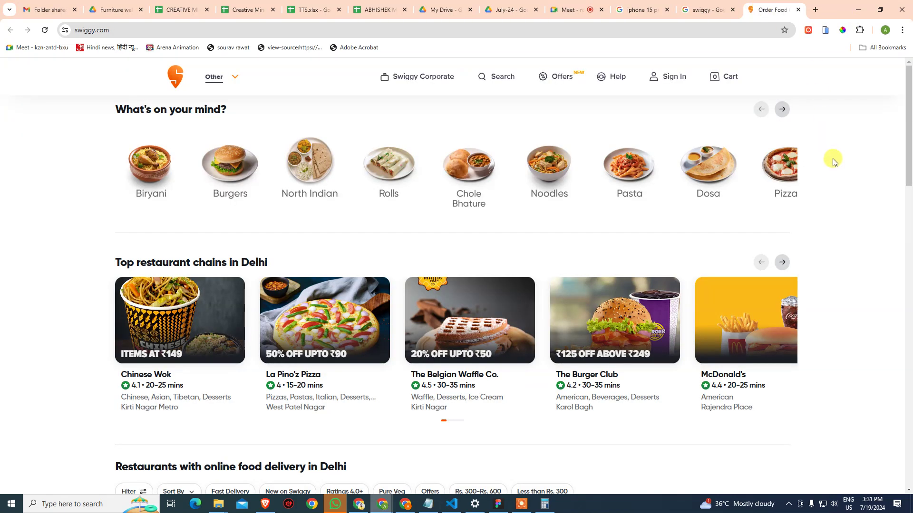
{"action": "left_click", "coordinate": [782, 110]}
{"action": "left_click", "coordinate": [783, 110]}
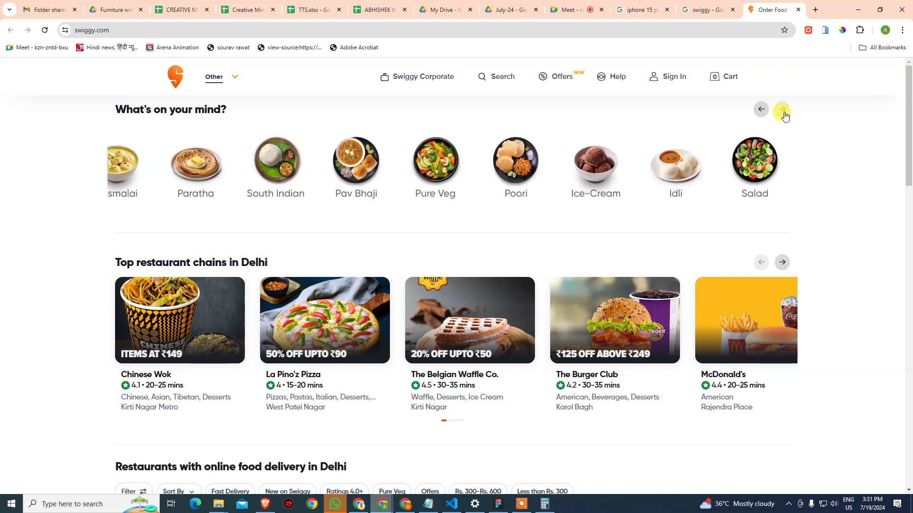